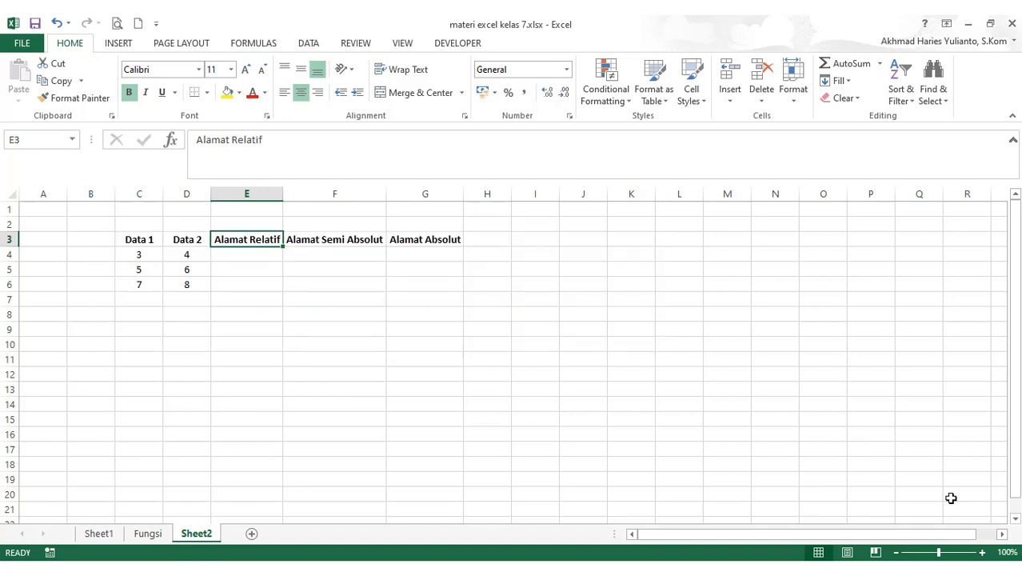
key("Down")
key("Up")
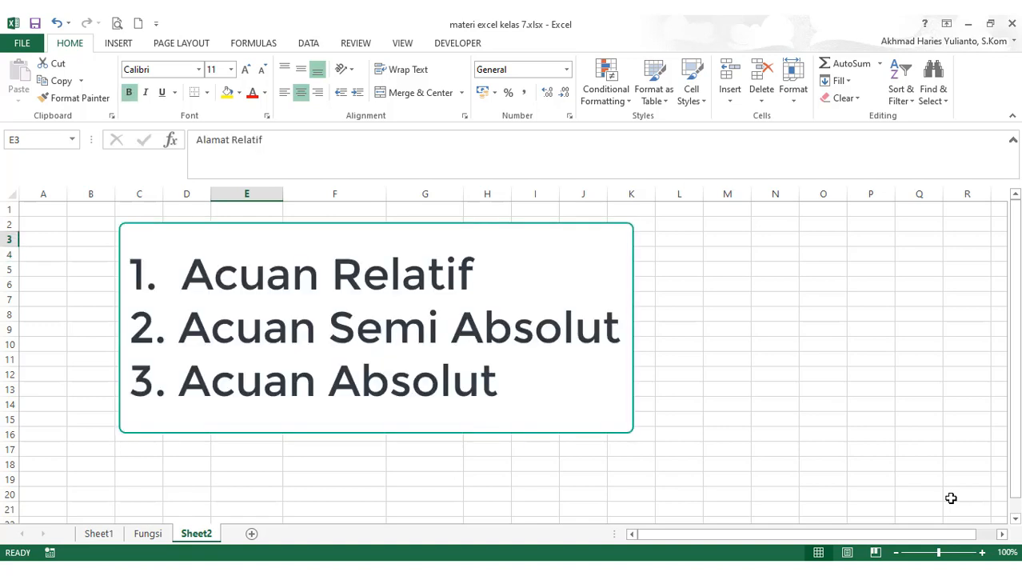
key("Right")
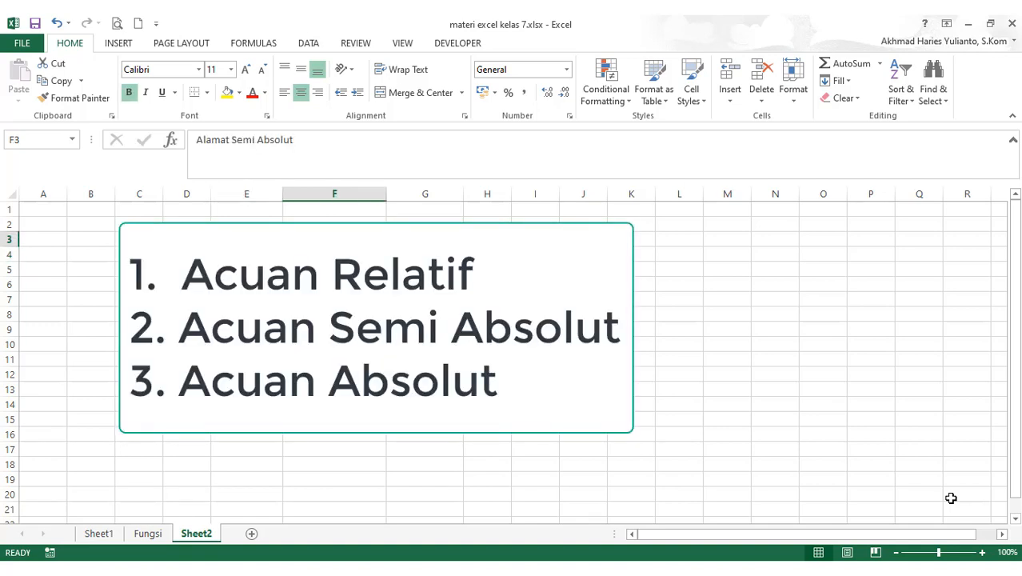
key("Right")
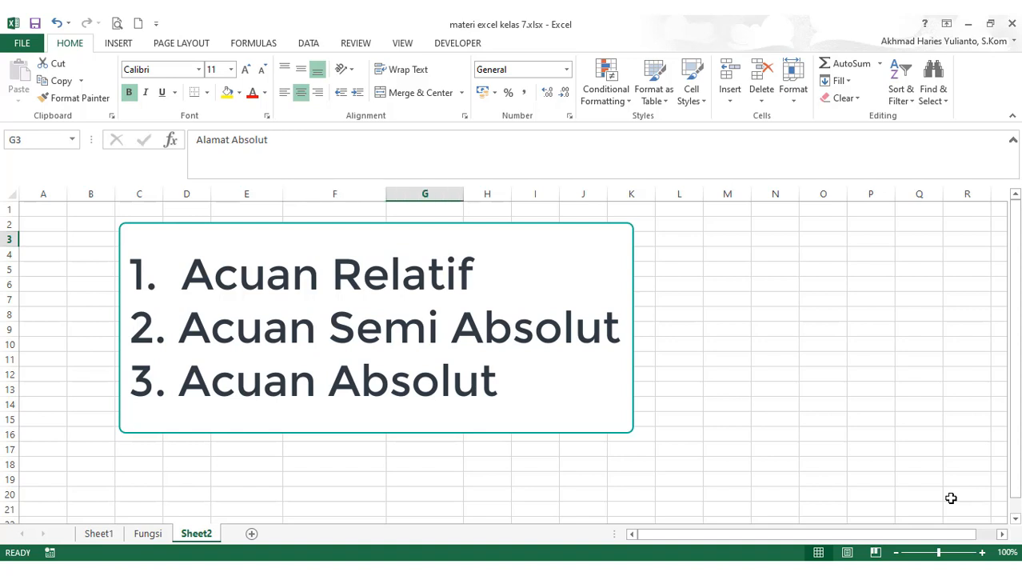
key("Left")
key("Left")
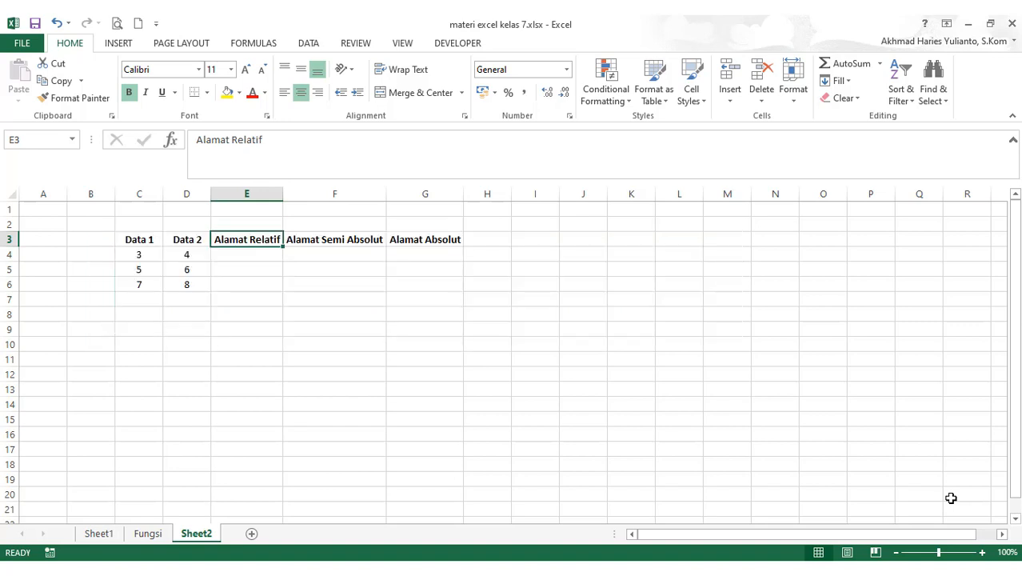
Enter the relative-reference formula =C4+D4 in cell E4 under Alamat Relatif
key("Down")
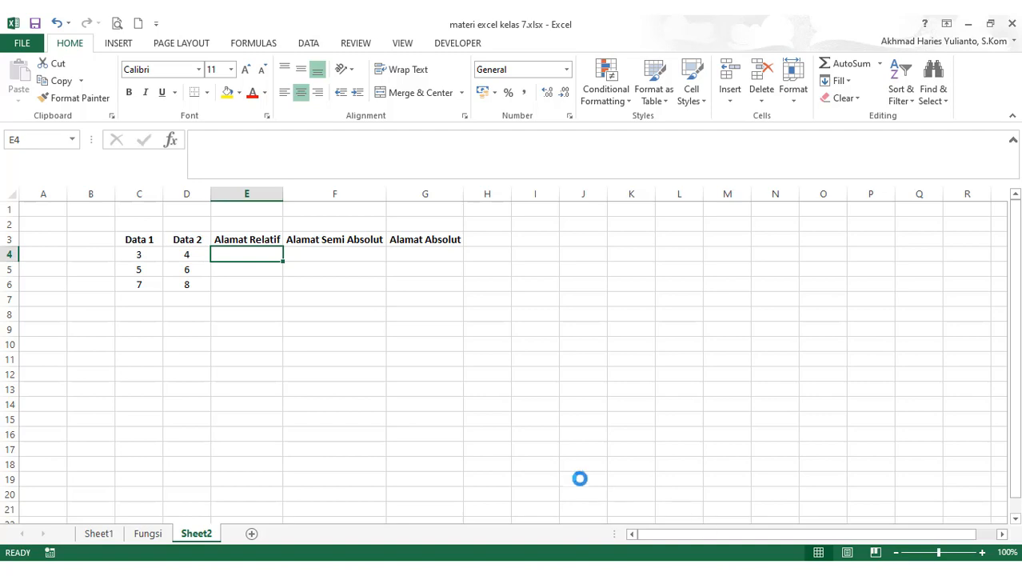
scroll(579, 476, "up", 3, "ctrl")
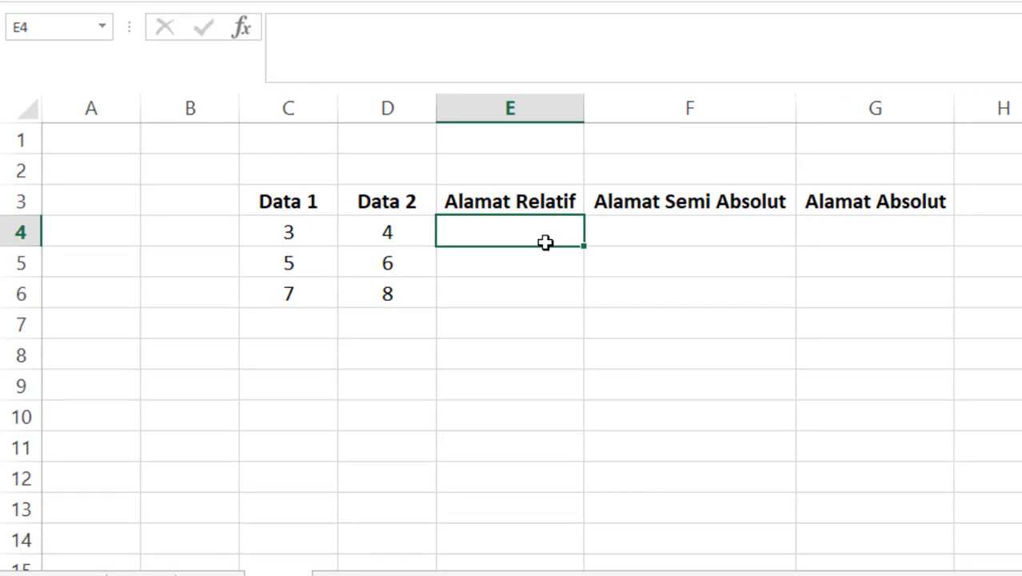
double_click(545, 242)
type("=")
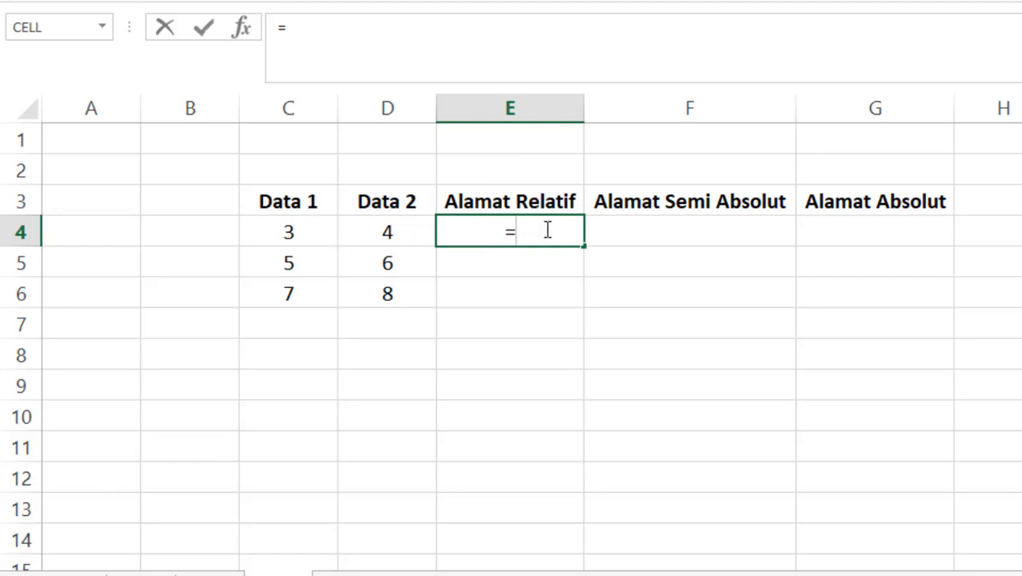
left_click(316, 239)
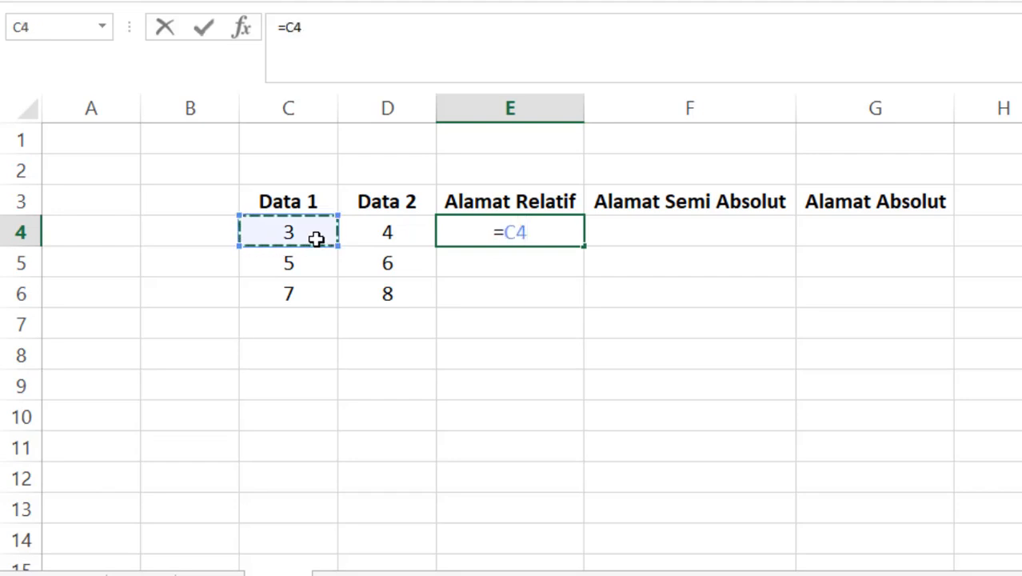
type("+")
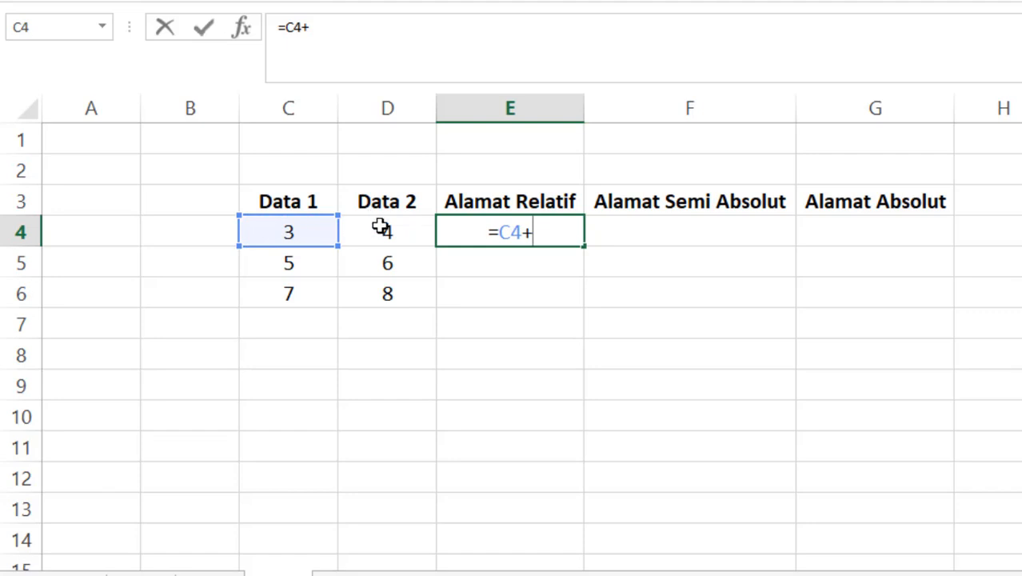
left_click(381, 227)
key("ctrl+Return")
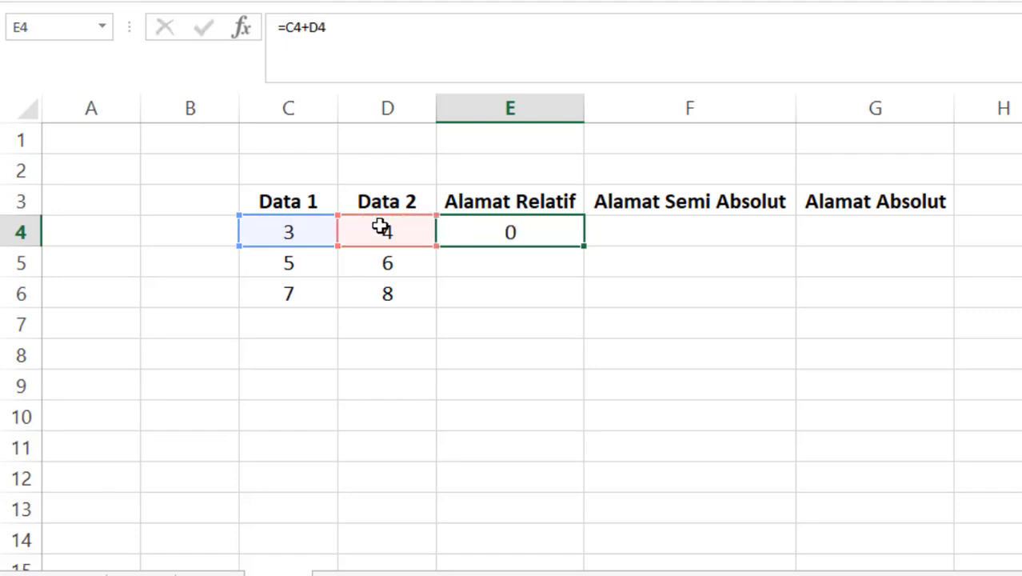
key("Return")
Check the references in E4's formula and copy that formula into E5
left_click(468, 224)
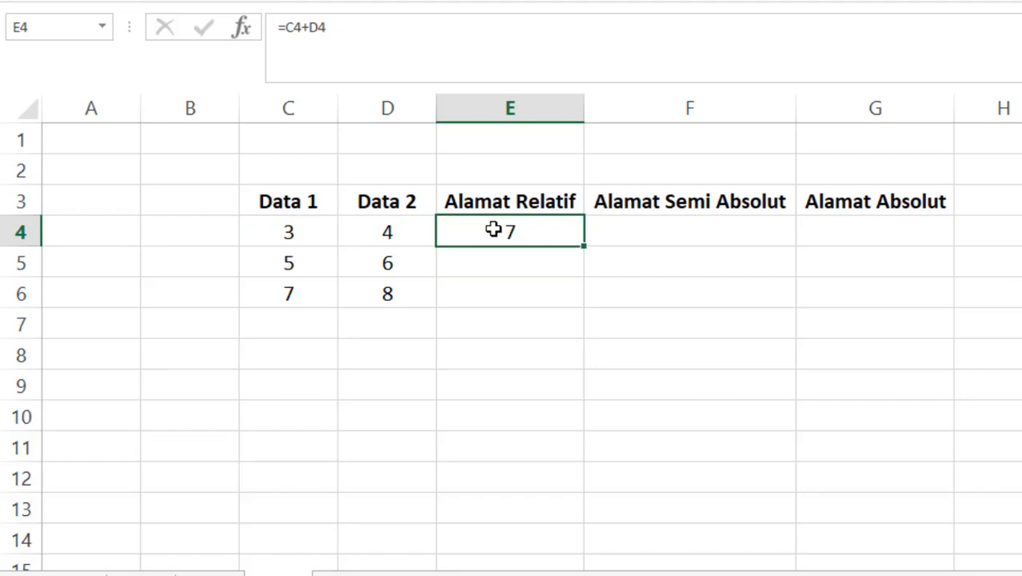
double_click(493, 230)
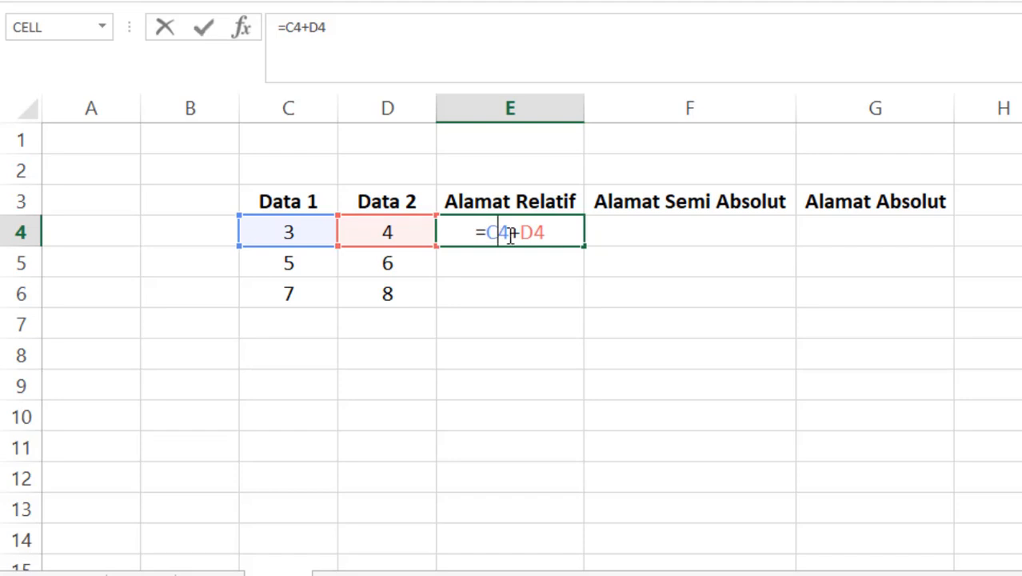
left_click(510, 233)
key("Return")
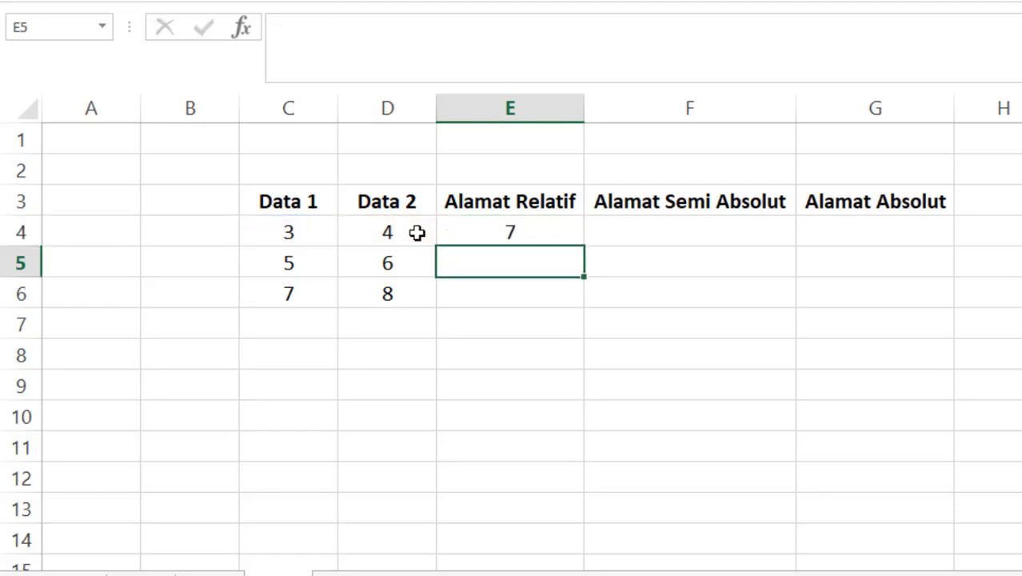
key("Up")
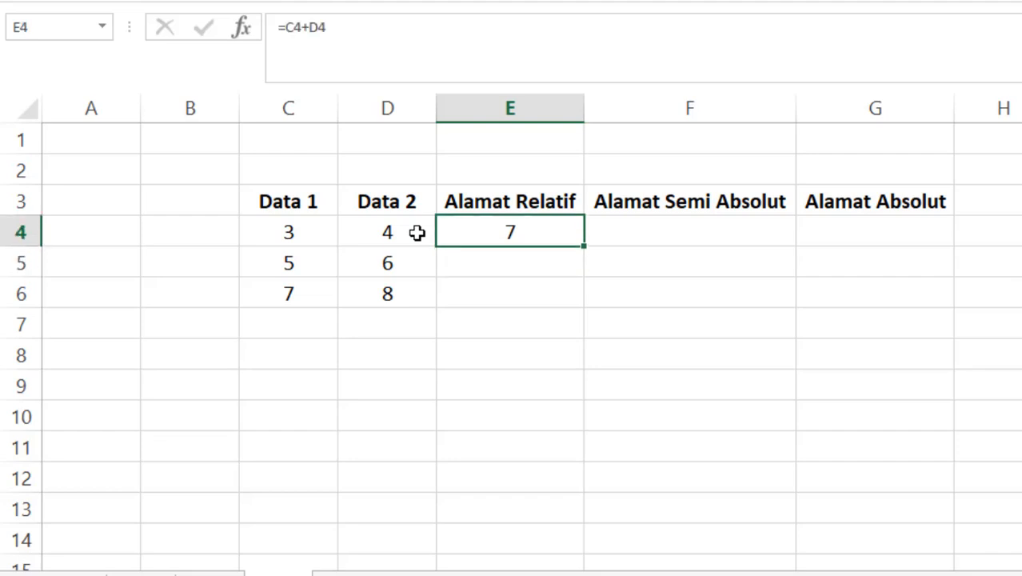
key("ctrl+c")
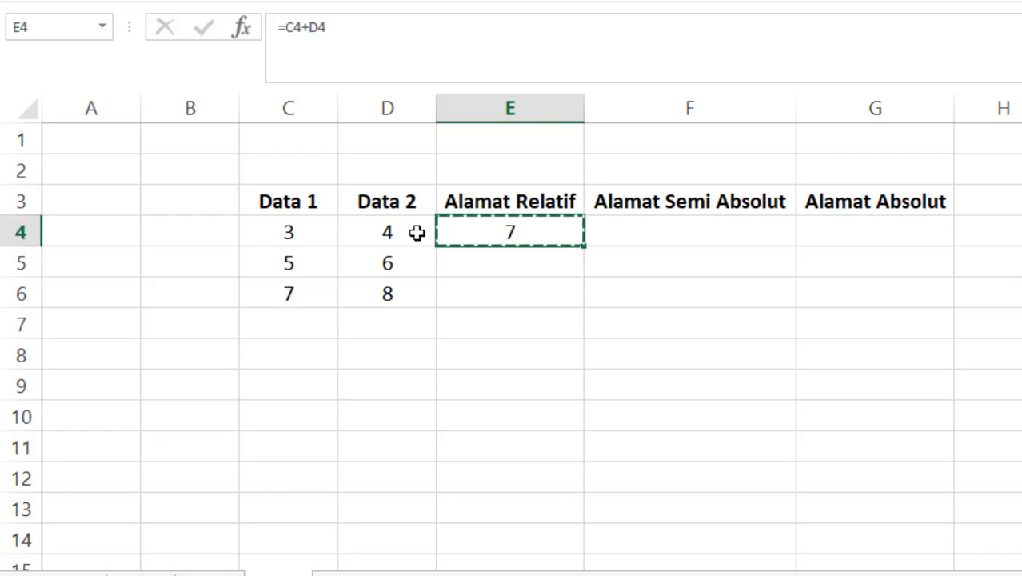
key("Down")
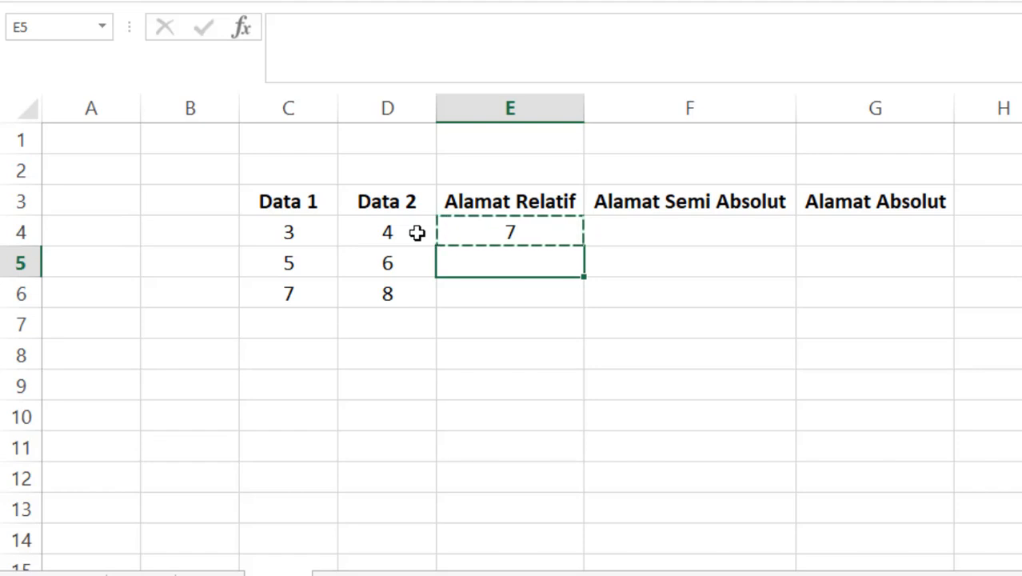
key("ctrl+v")
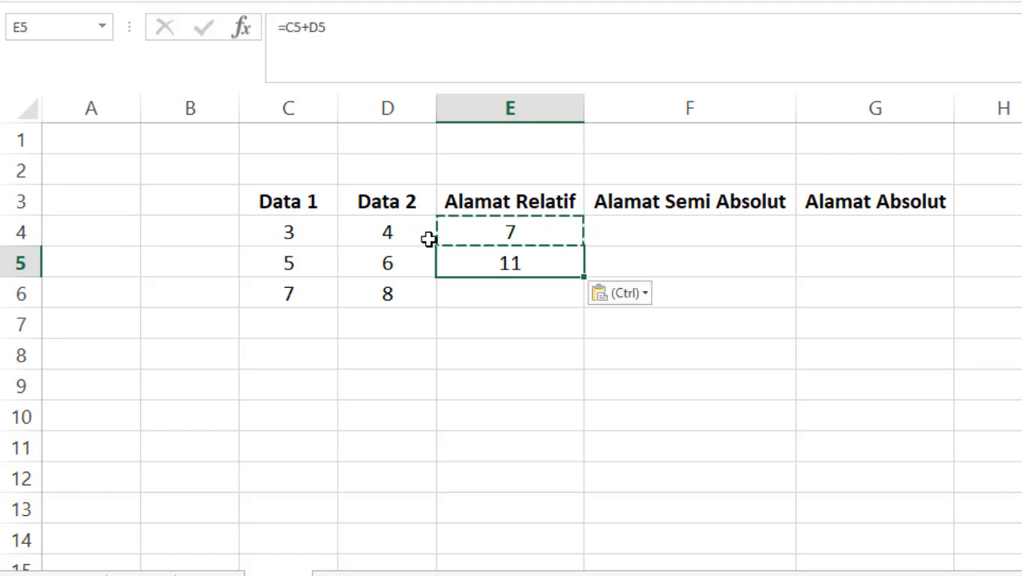
key("Escape")
Compare the cell references used by the formulas in E5 and E4, leaving both formulas as they are
double_click(521, 264)
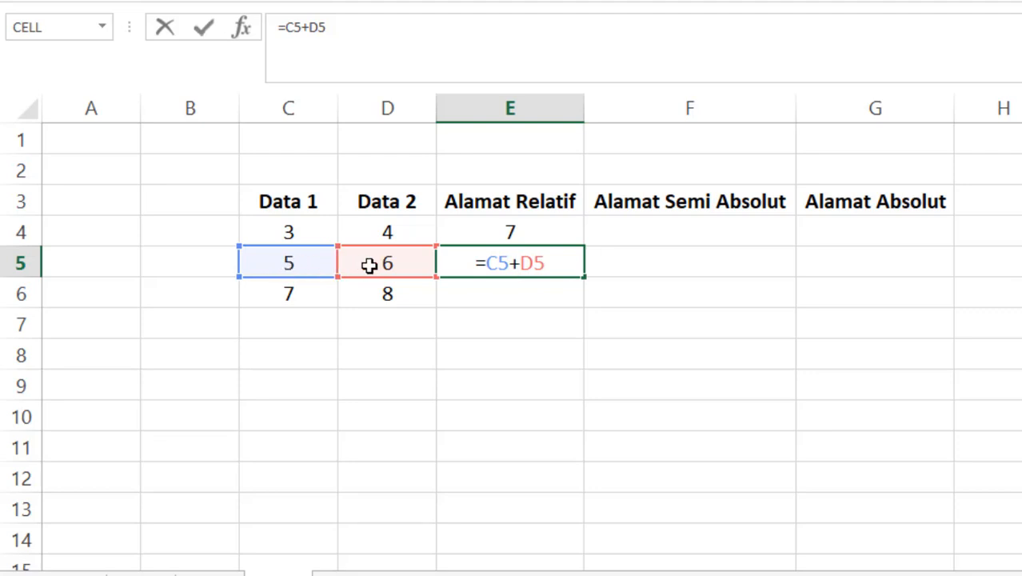
key("Return")
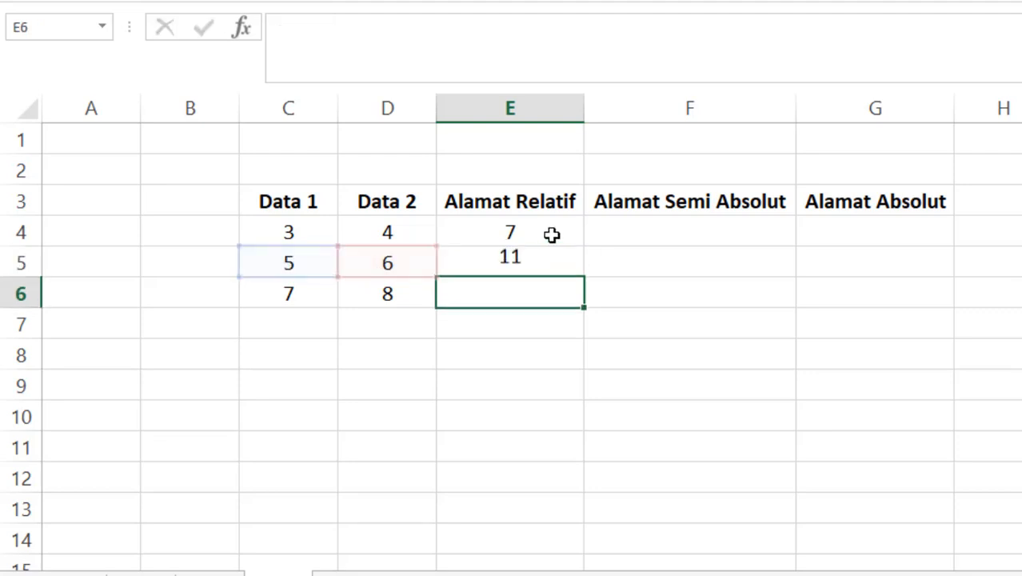
left_click(552, 234)
double_click(552, 234)
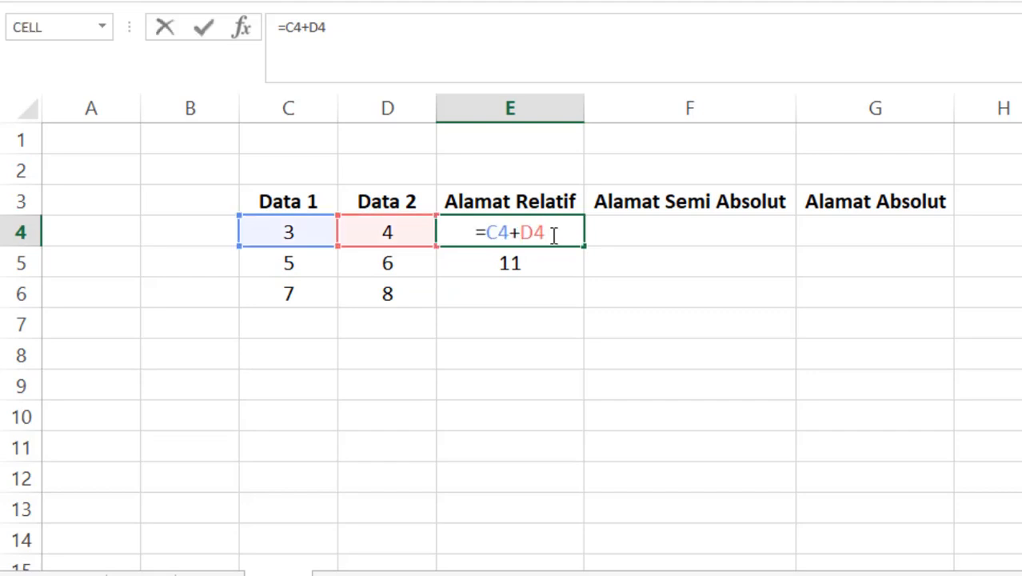
key("Return")
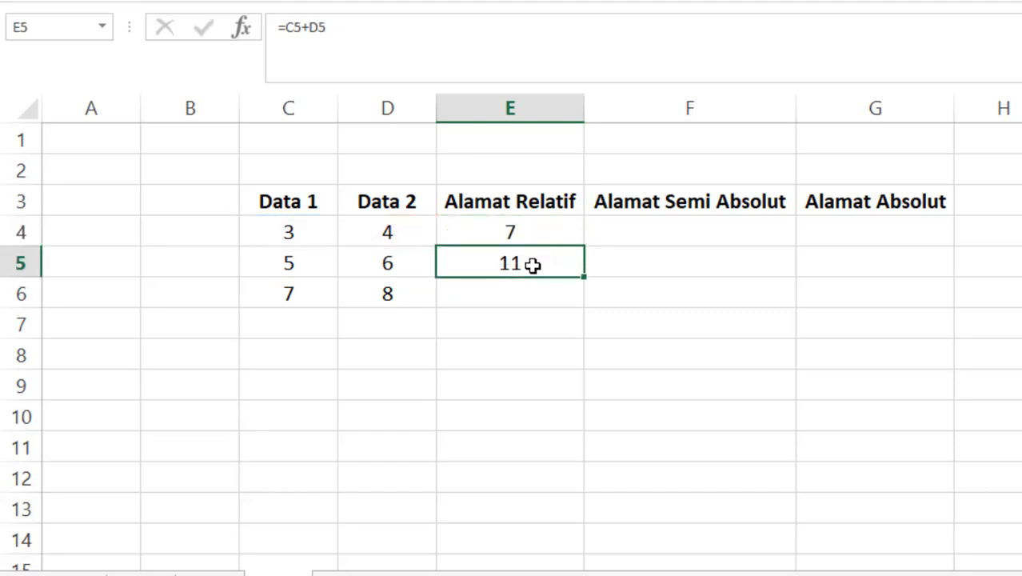
double_click(533, 266)
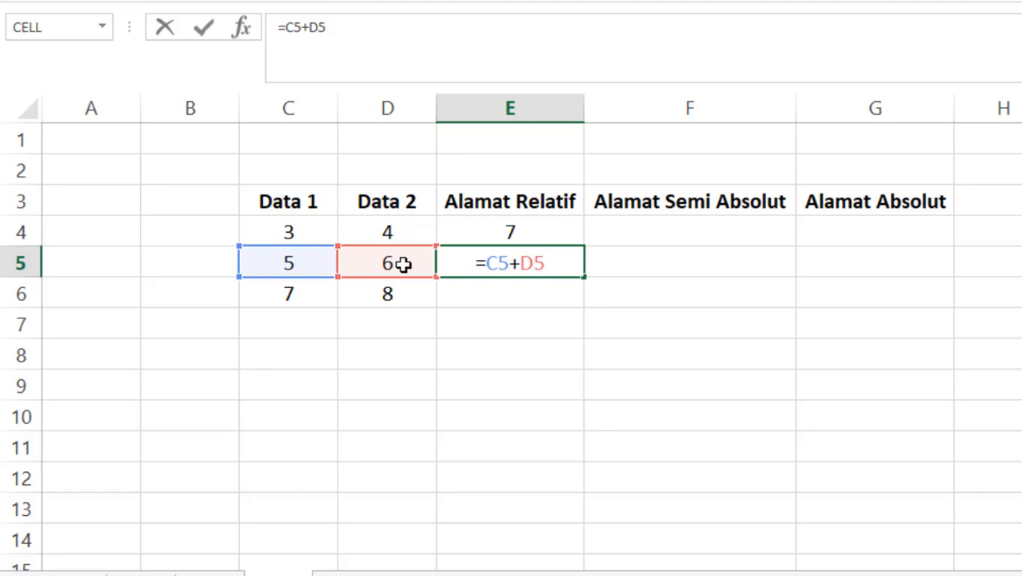
key("Return")
Copy the formula from E5 into E6
left_click(511, 260)
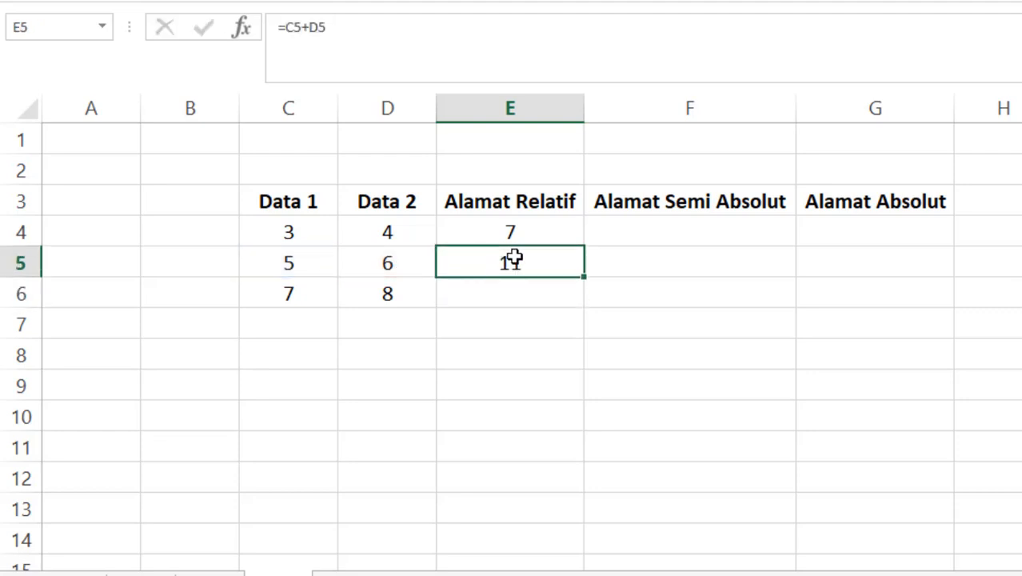
key("ctrl+c")
left_click(513, 288)
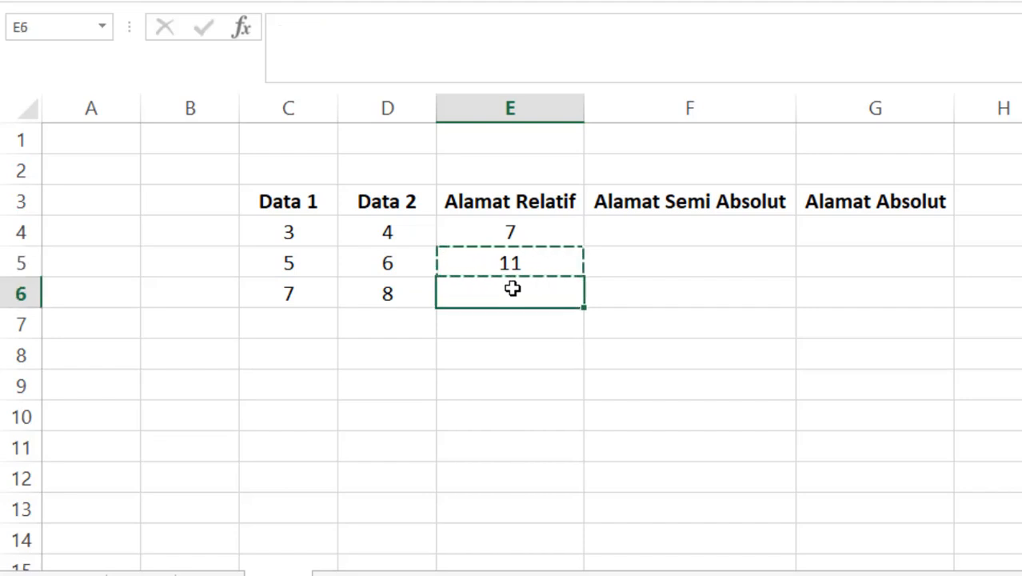
key("ctrl+v")
key("Escape")
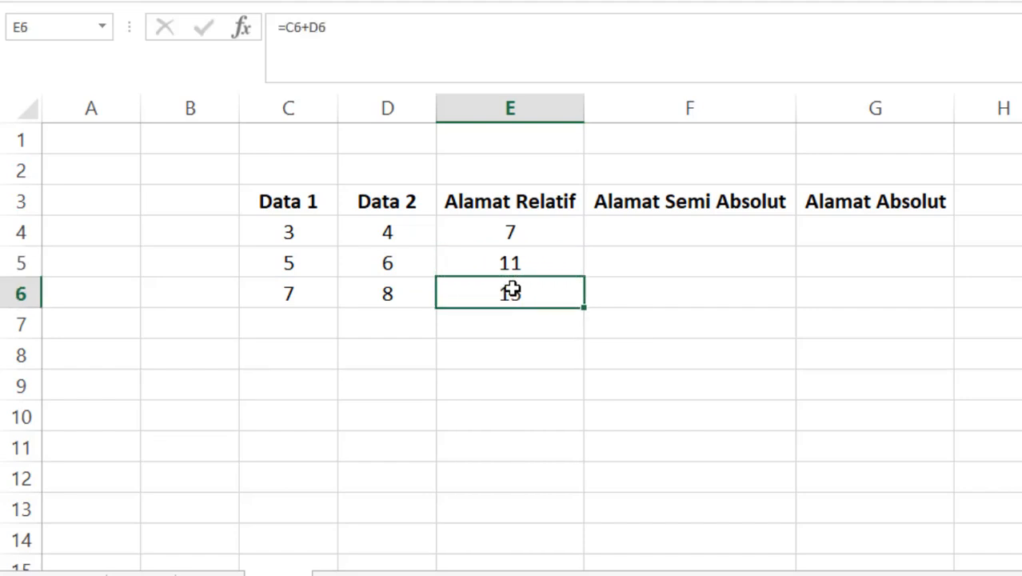
Examine how the row references differ between the Alamat Relatif formulas in E6, E5 and E4
double_click(532, 293)
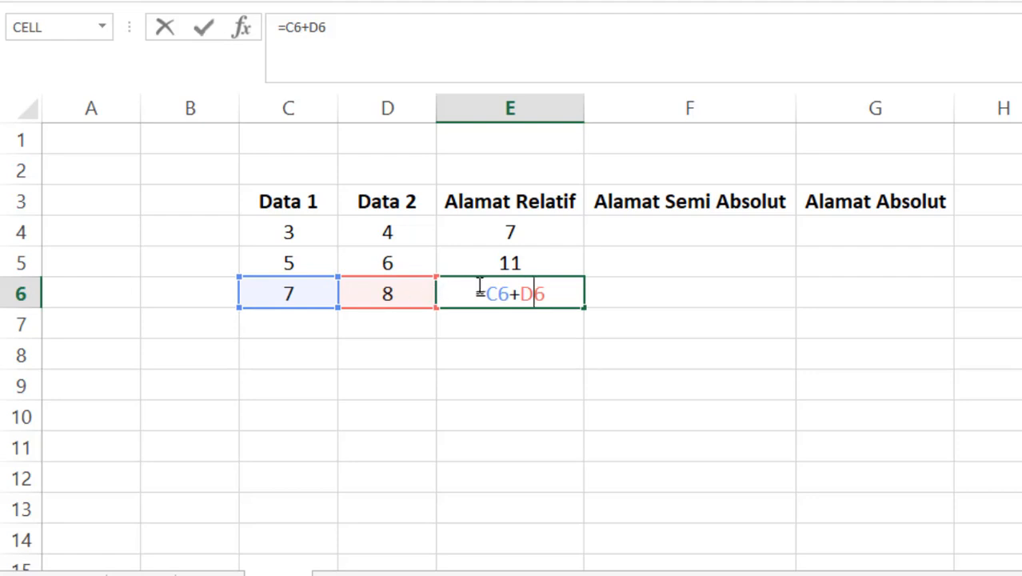
left_click(541, 260)
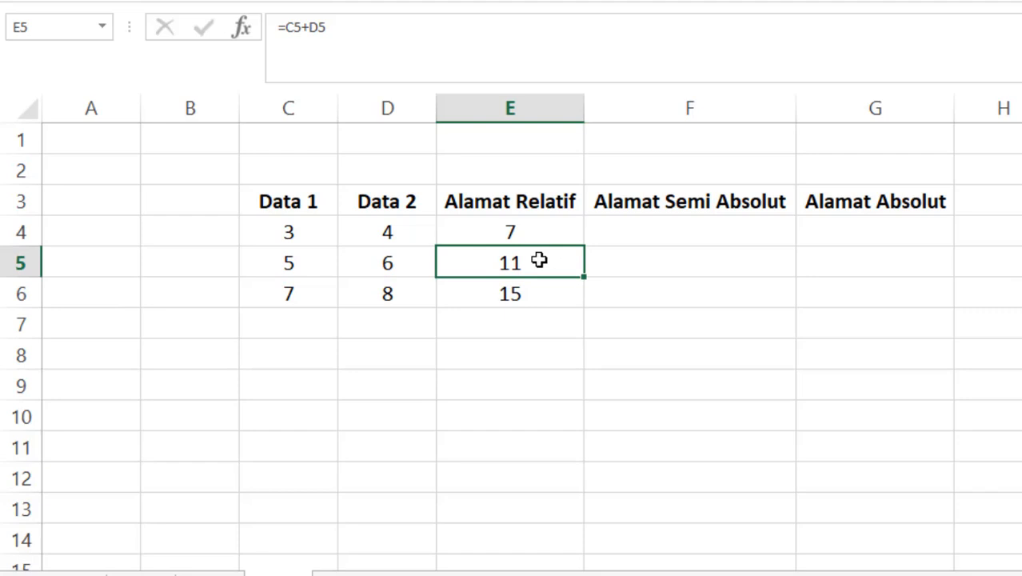
left_click(546, 236)
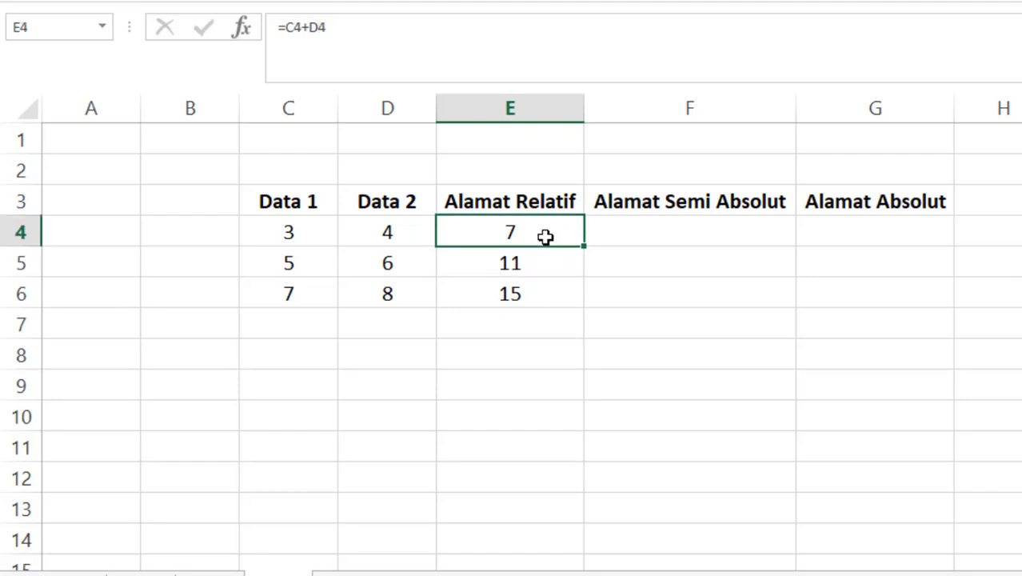
double_click(546, 237)
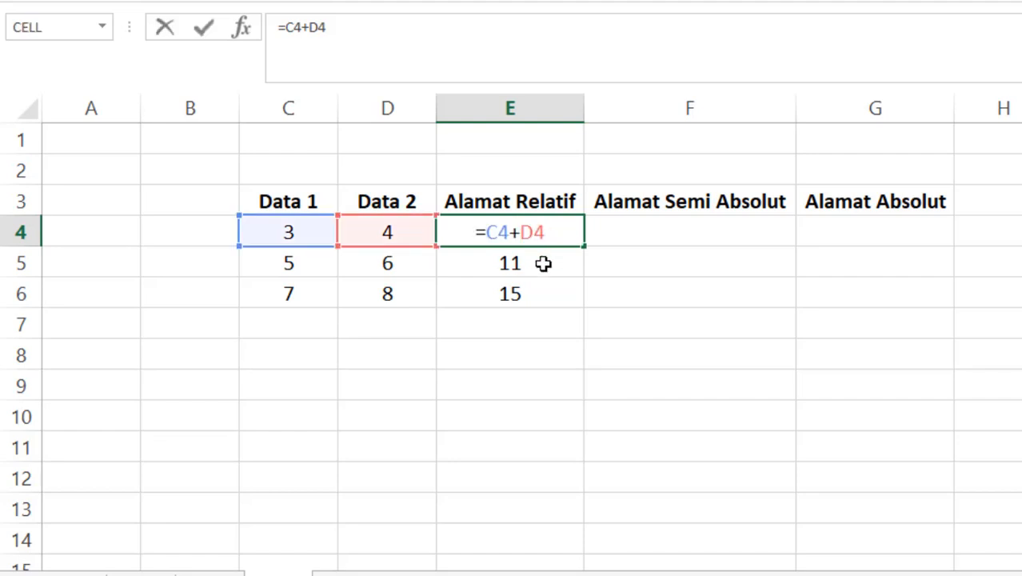
left_click(487, 232)
key("Right")
key("Right")
key("Right")
key("Right")
key("Right")
key("Return")
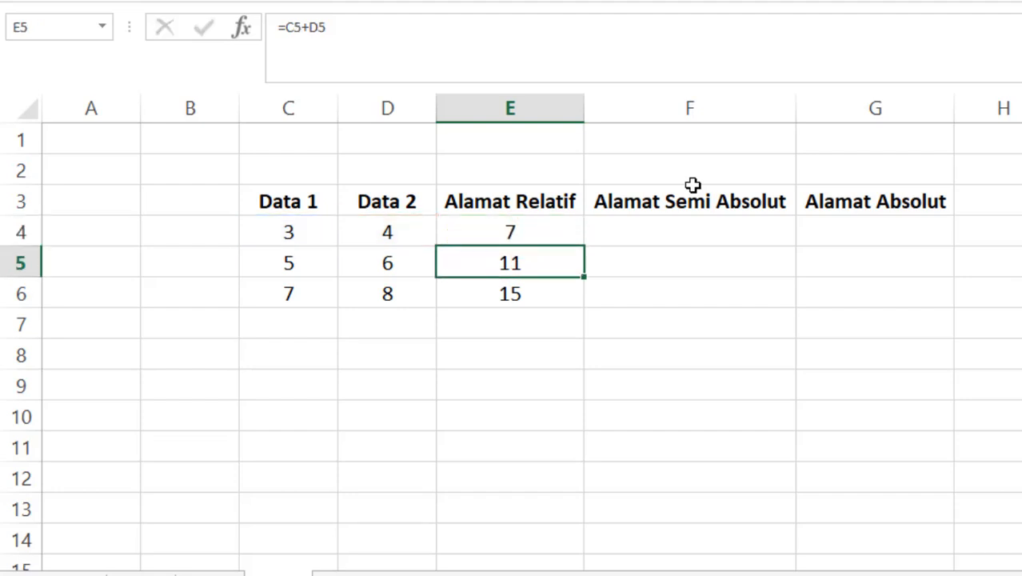
Check E5's formula references against columns C and D, and select the Alamat Semi Absolut header in F3
double_click(558, 257)
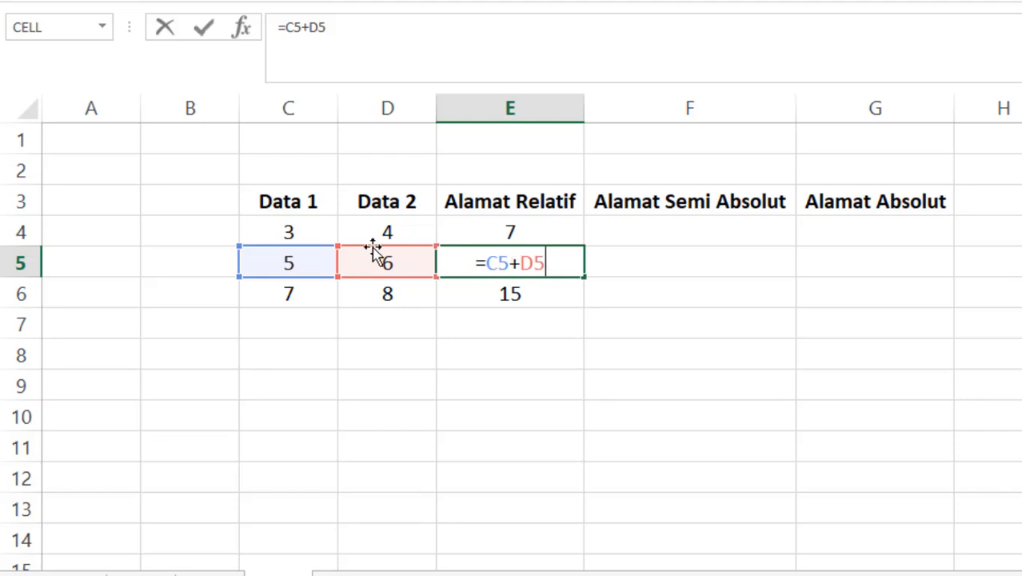
left_click(295, 108)
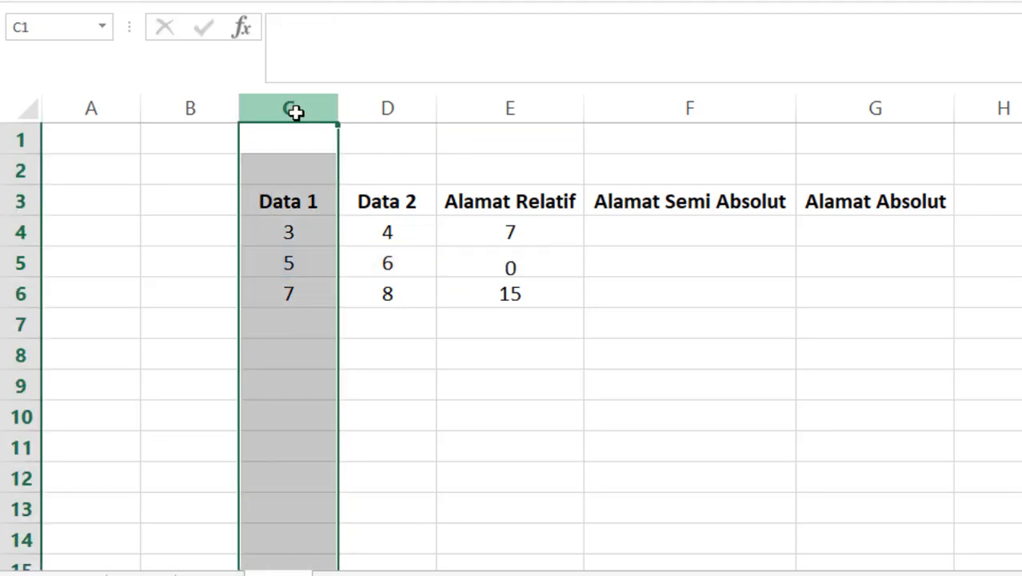
left_click(390, 104)
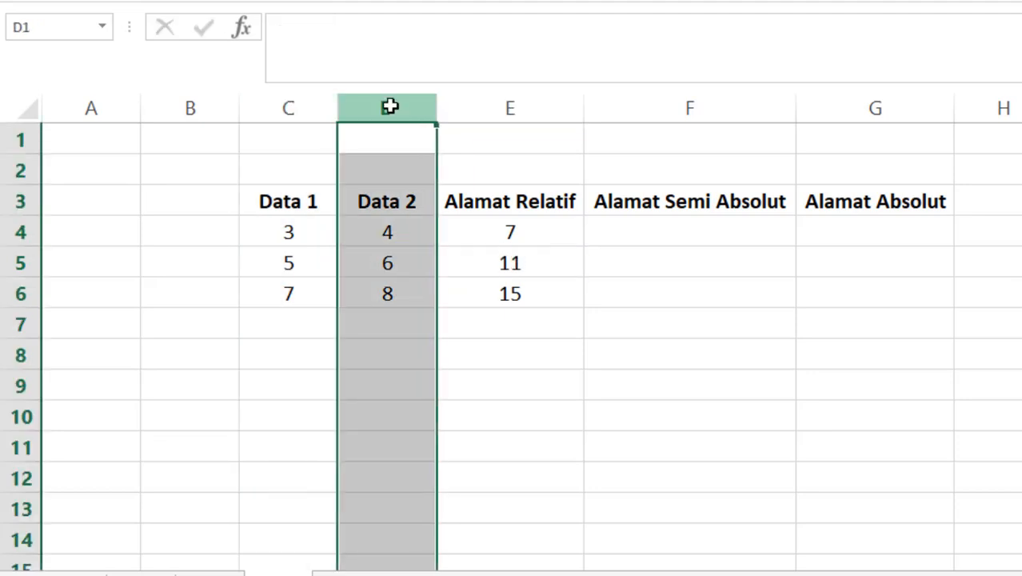
left_click(555, 224)
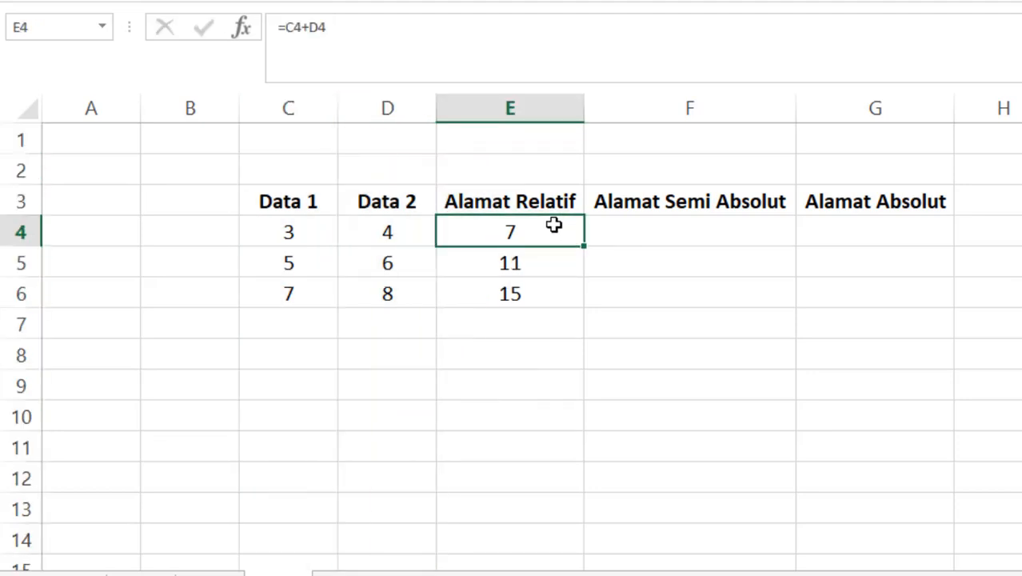
left_click(690, 202)
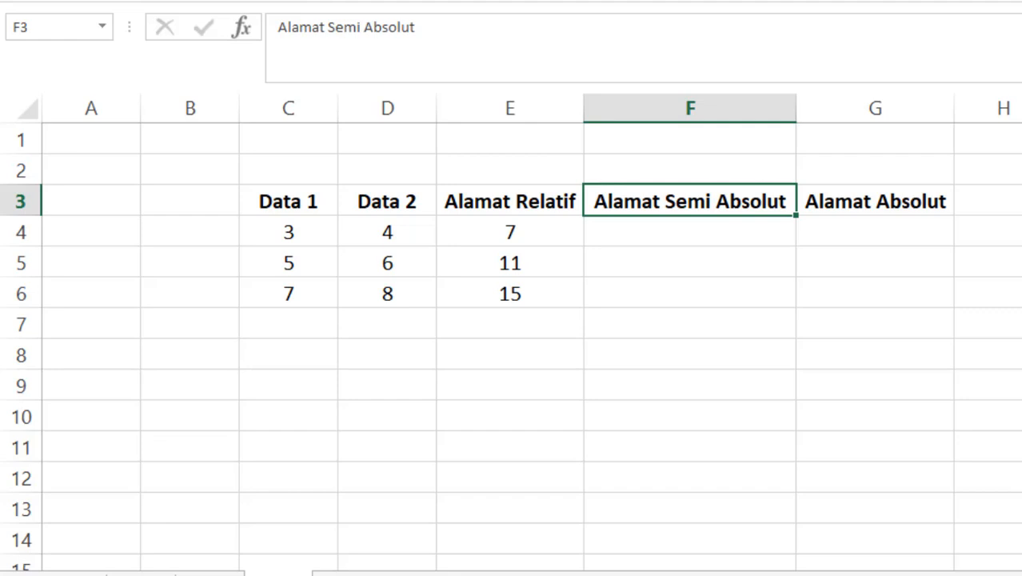
Enter a $ sign in cell F2, above the Alamat Semi Absolut header
left_click(690, 170)
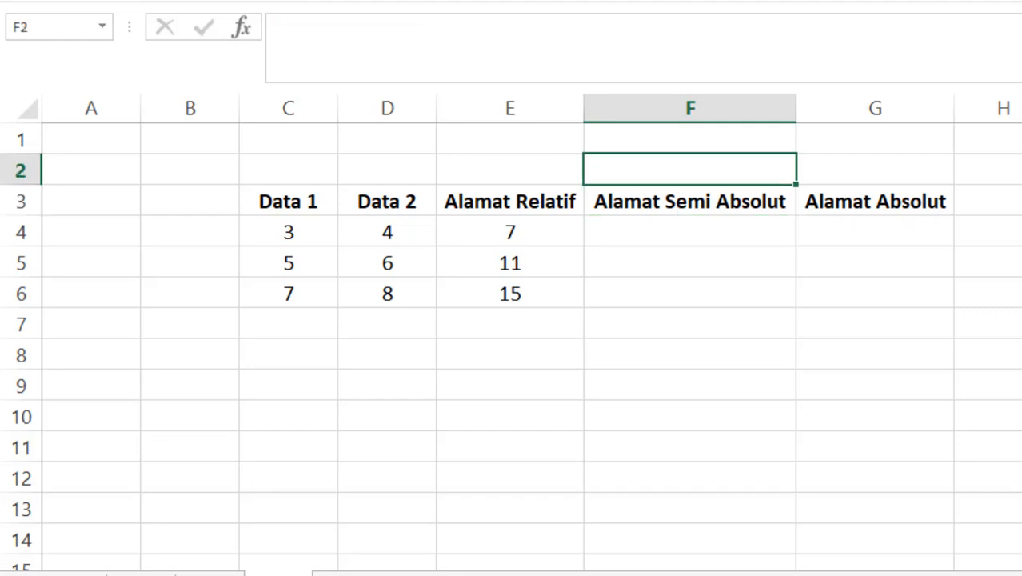
type("$")
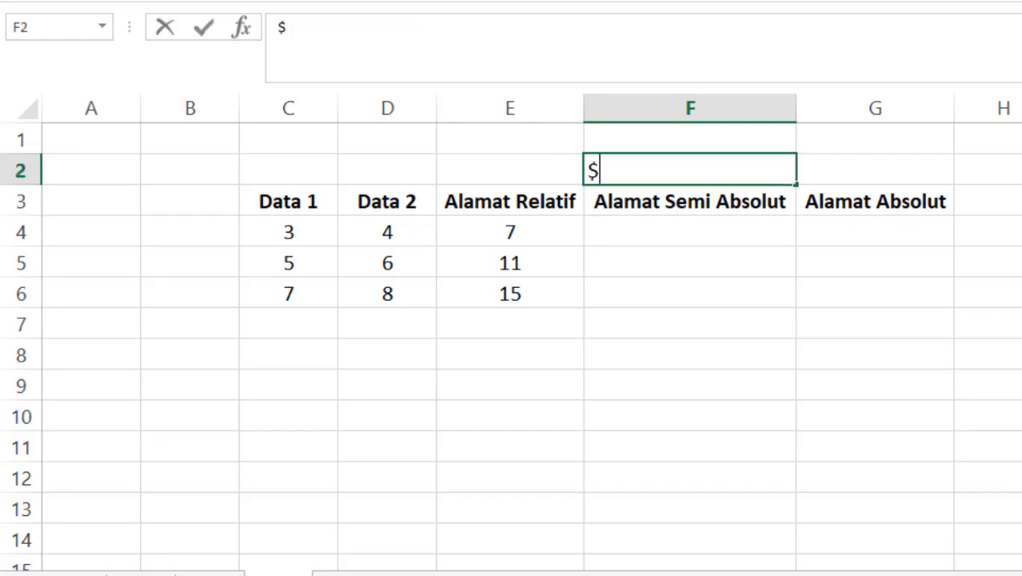
key("Return")
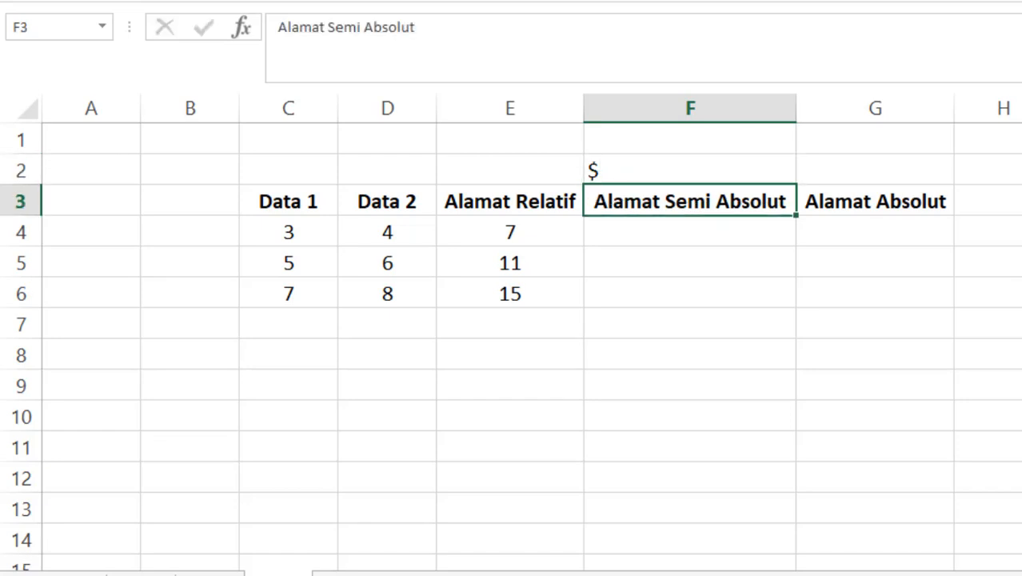
Enter the semi-absolute formula =$C4+$D4 in F4 to add Data 1 and Data 2 with locked columns
key("Down")
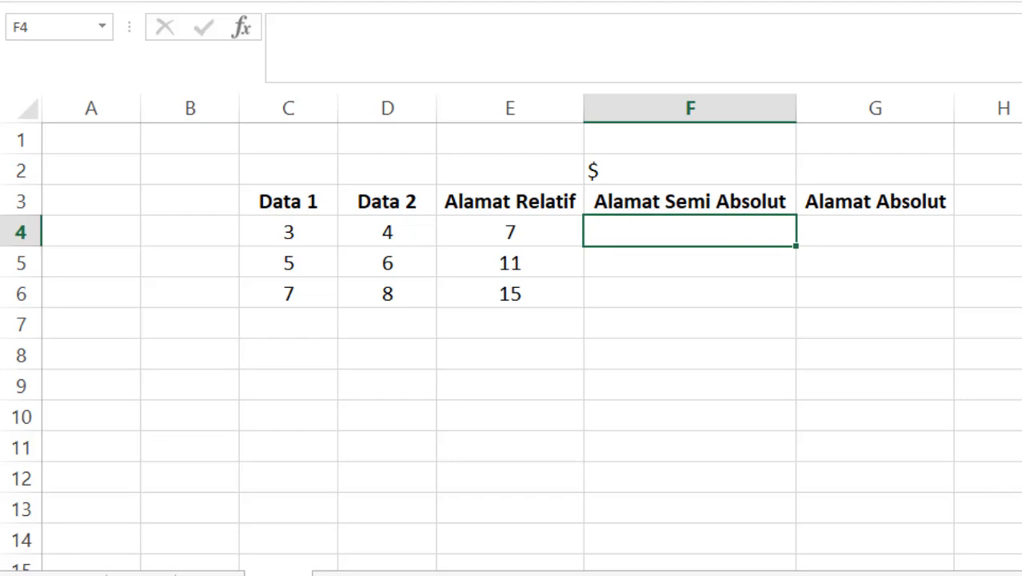
type("=")
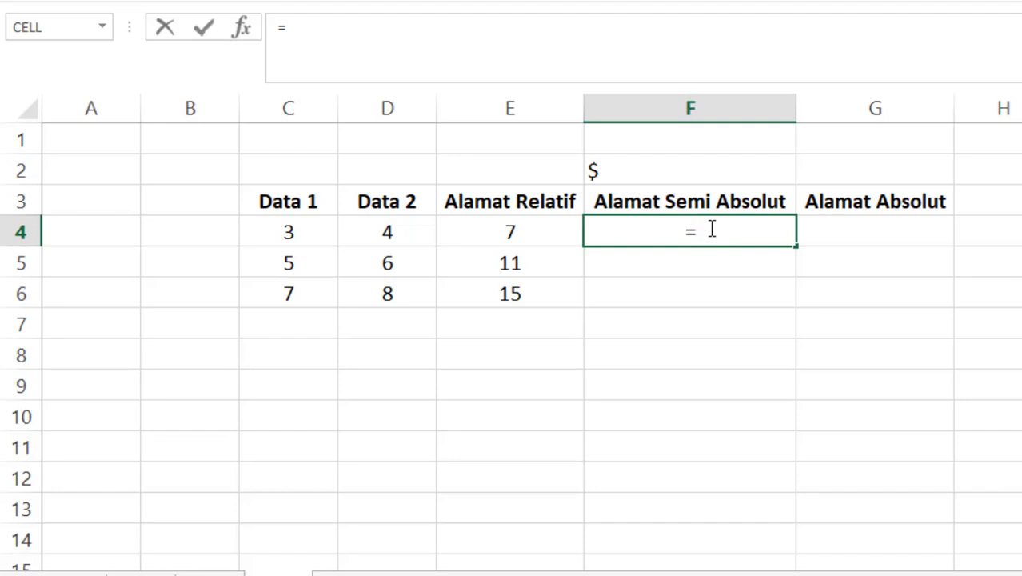
left_click(293, 236)
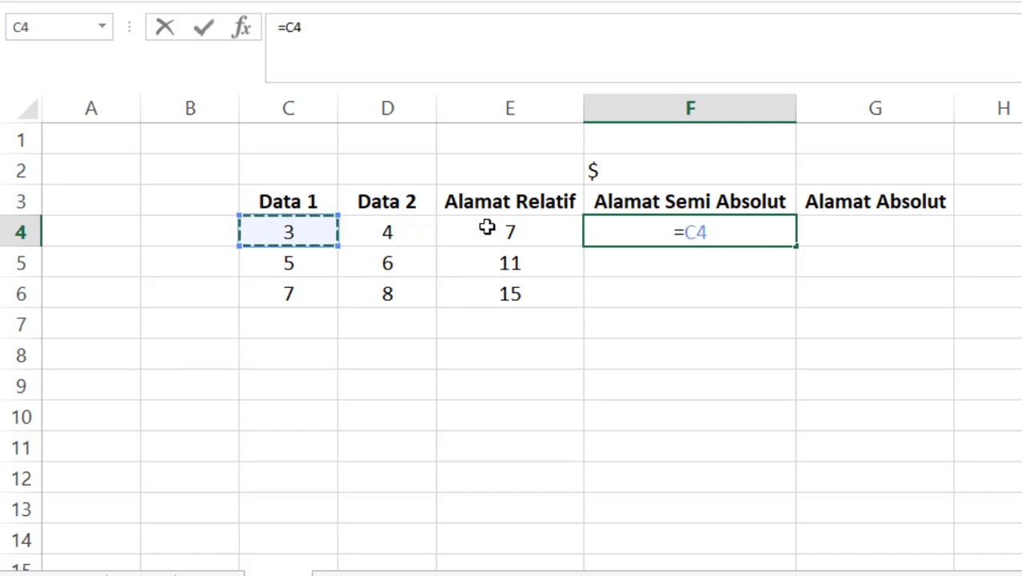
left_click(689, 232)
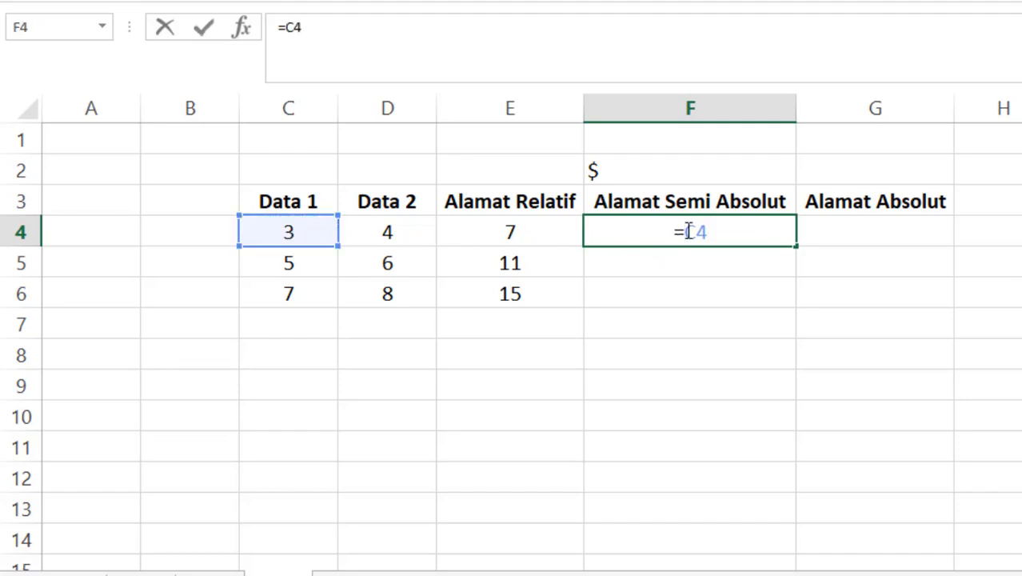
type("$C4")
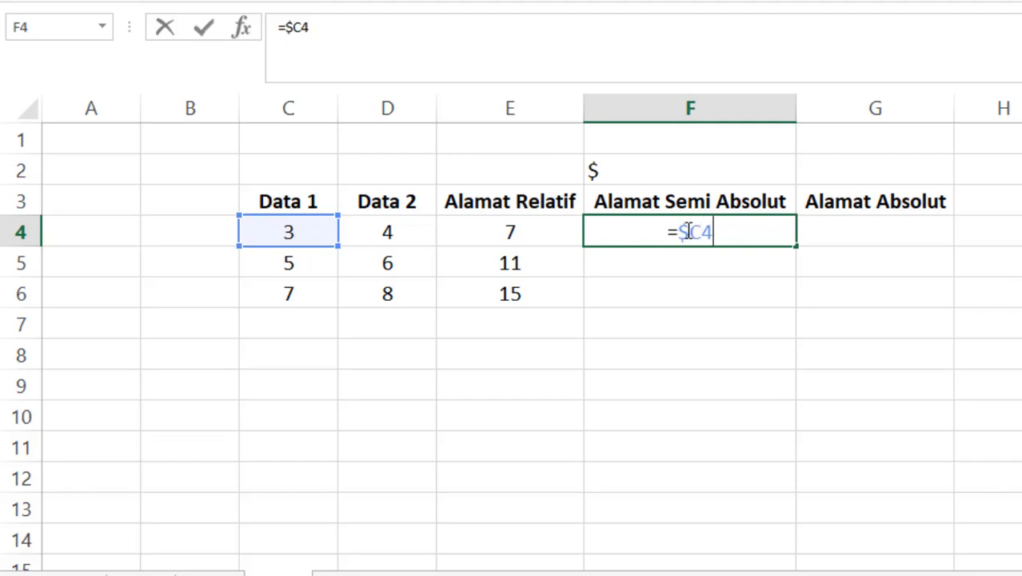
type("+")
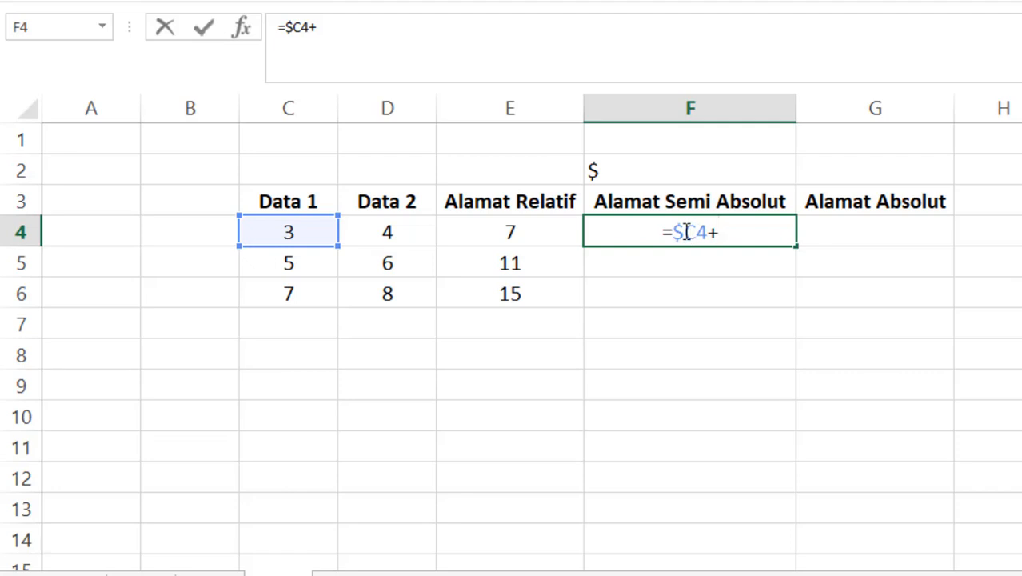
left_click(410, 232)
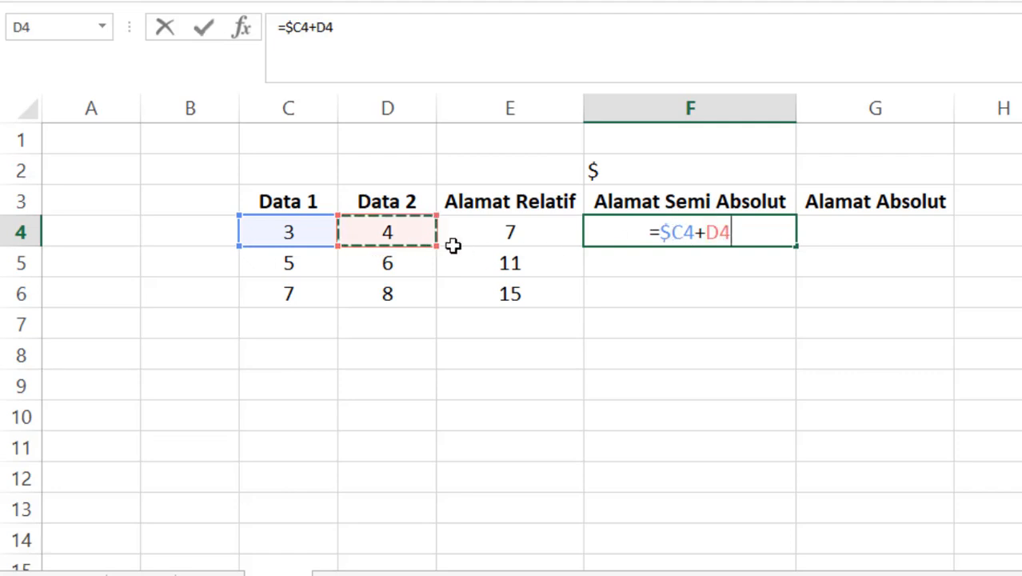
left_click(709, 233)
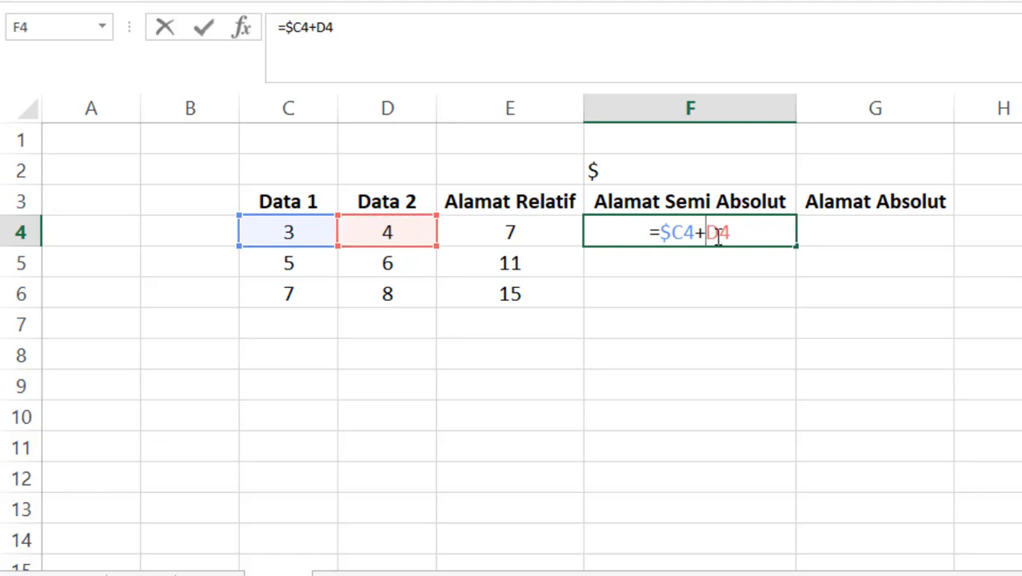
type("$")
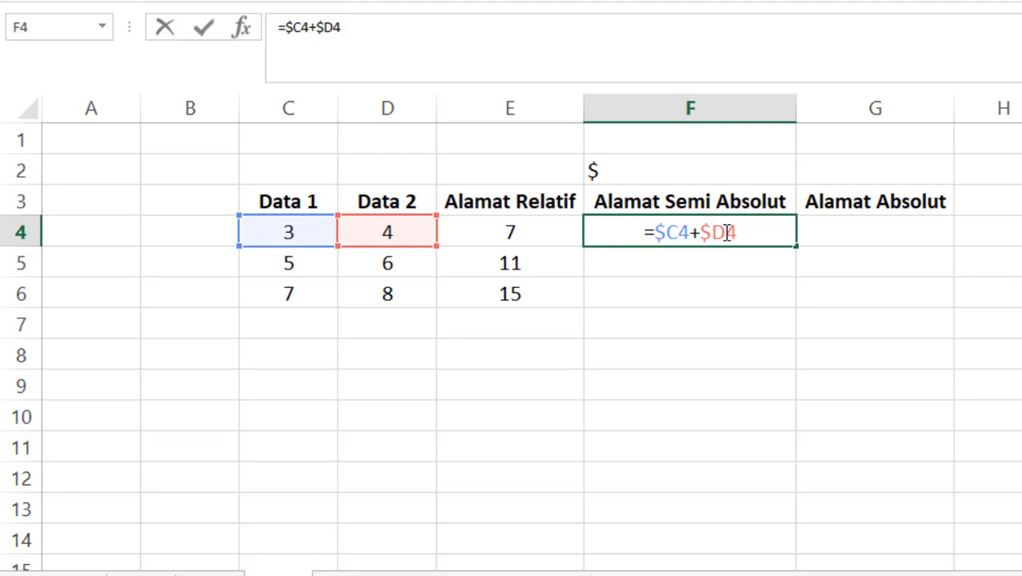
key("Return")
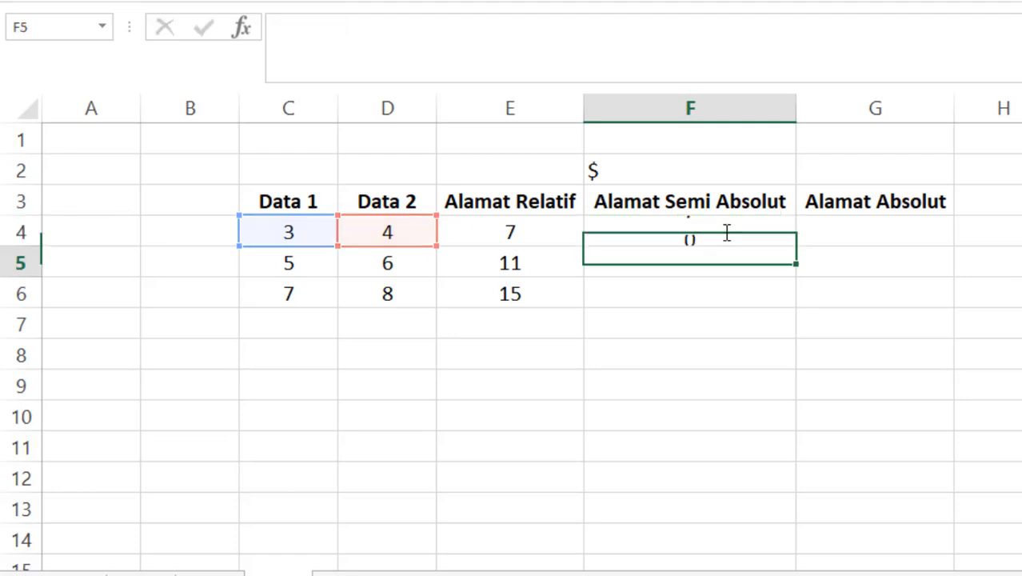
Copy the semi-absolute formula from F4 into F5 and clear the copy selection
left_click(724, 232)
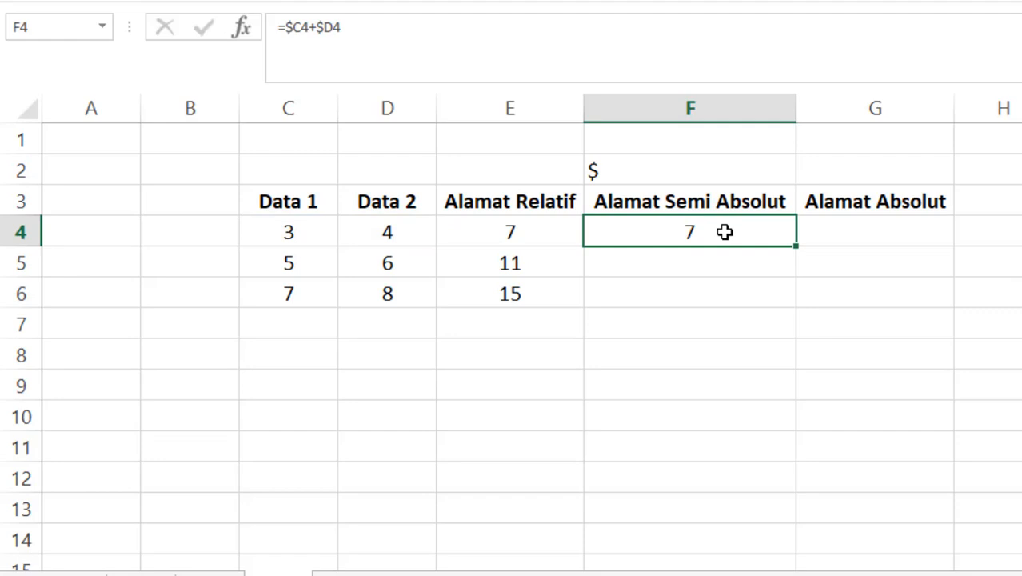
key("ctrl+c")
key("Down")
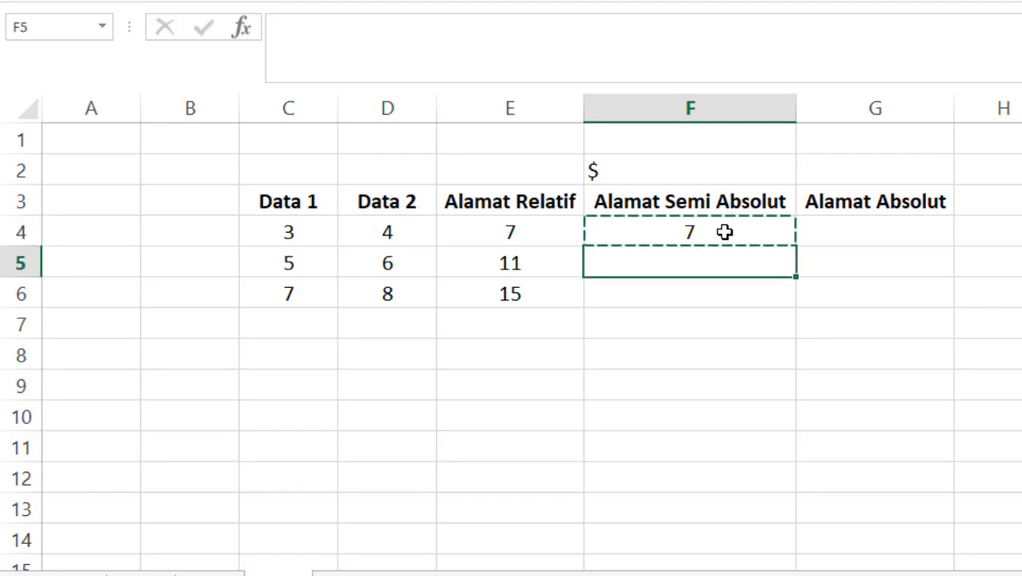
key("ctrl+v")
key("Escape")
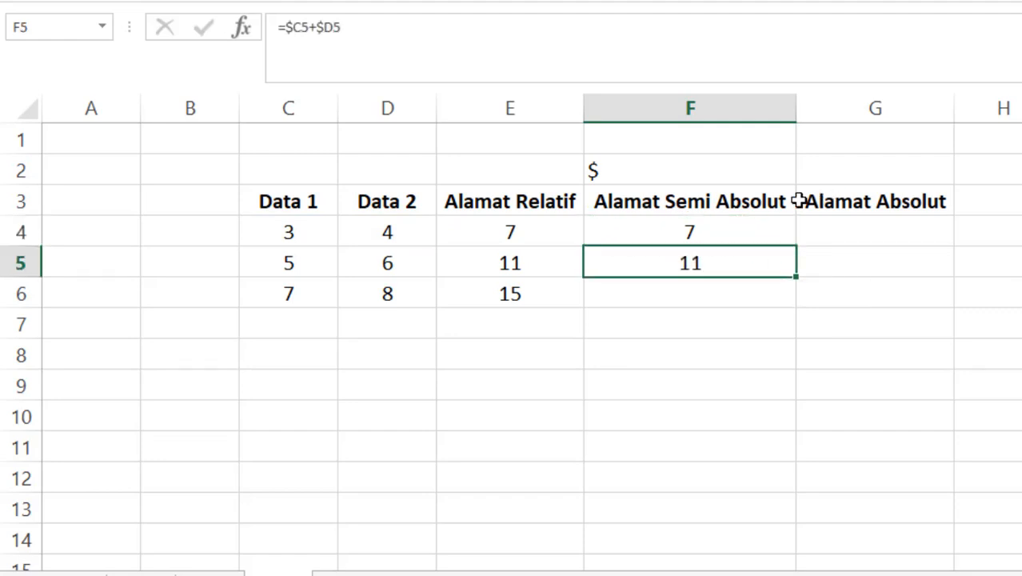
Examine the column and row references in F5's formula, leaving the formula as it is
double_click(705, 268)
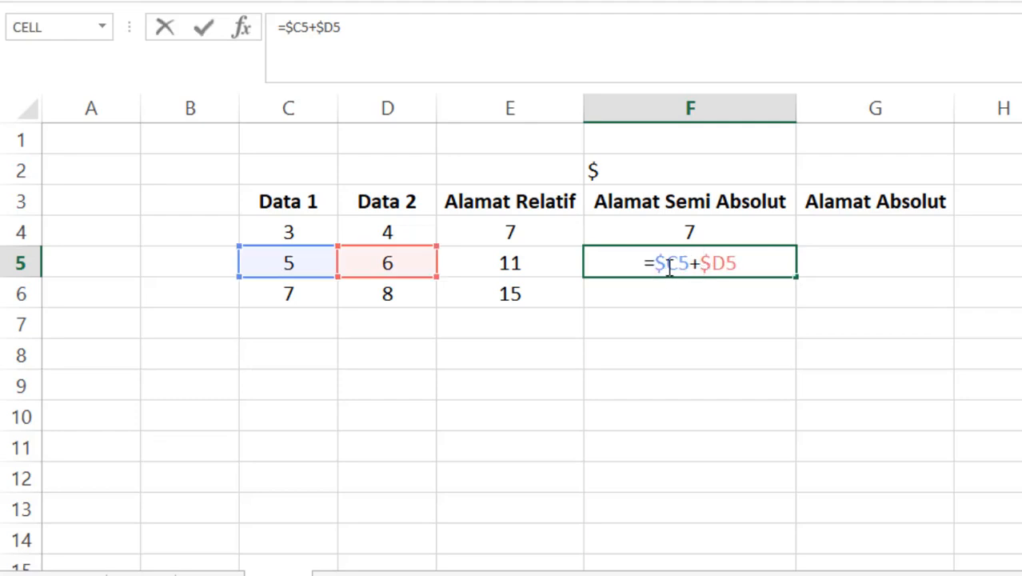
left_click(725, 263)
left_click(667, 263)
key("Return")
Copy the formula from F5 into F6 and check which cells the copied formula references
left_click(690, 260)
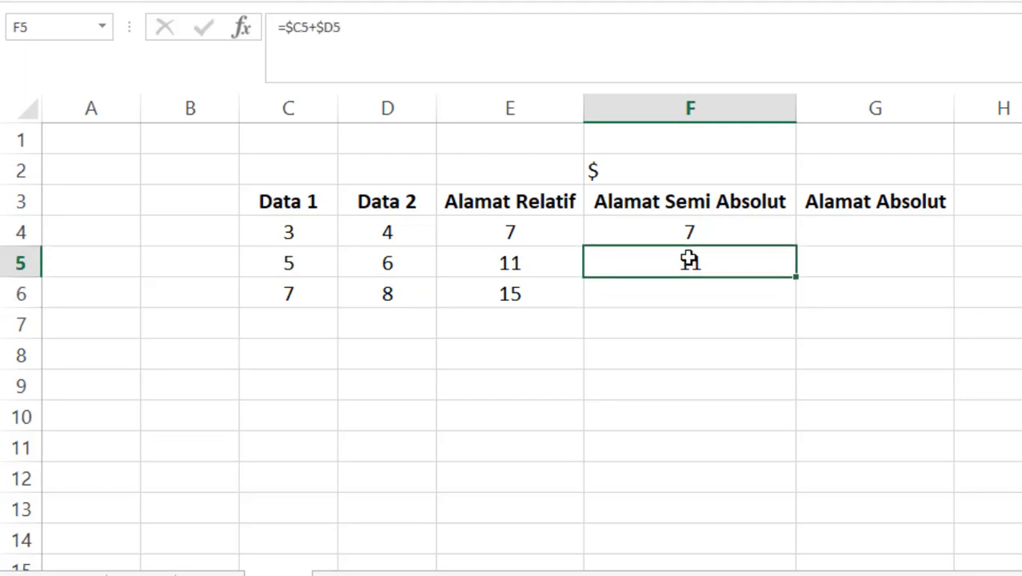
key("ctrl+c")
key("Down")
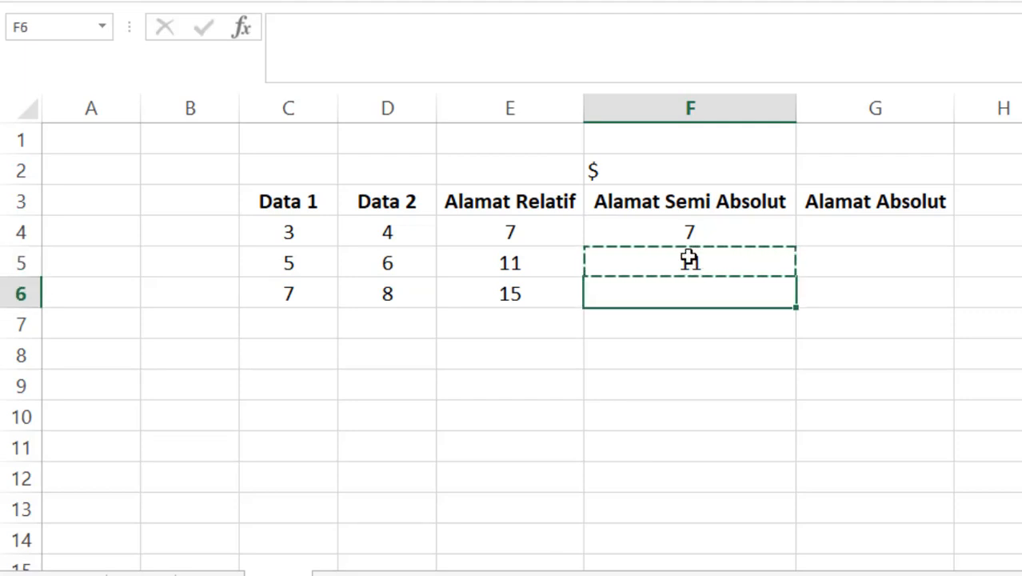
key("ctrl+v")
double_click(708, 289)
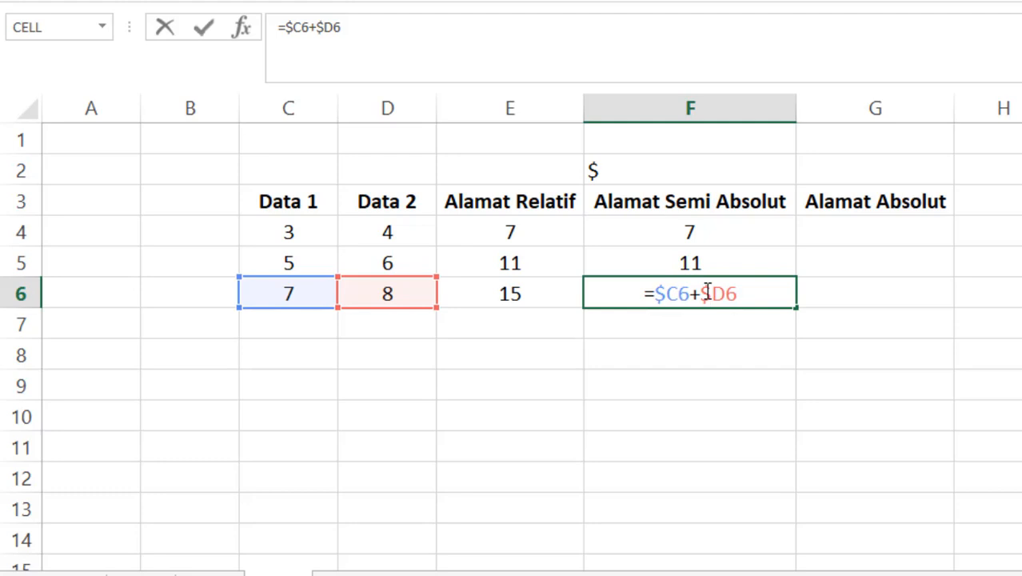
key("Escape")
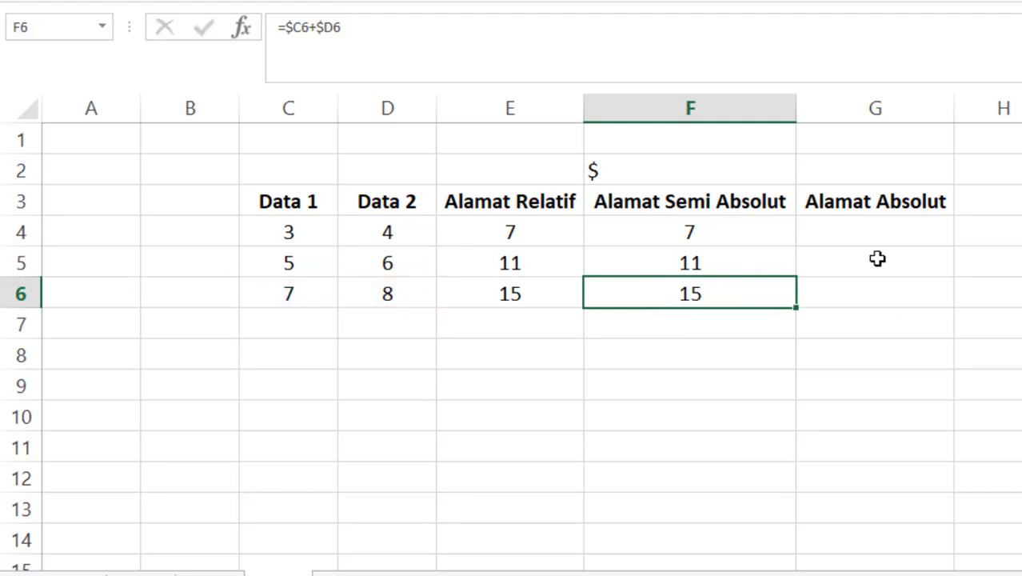
Start a formula in G4, under Alamat Absolut, that adds C4 and D4
left_click(887, 233)
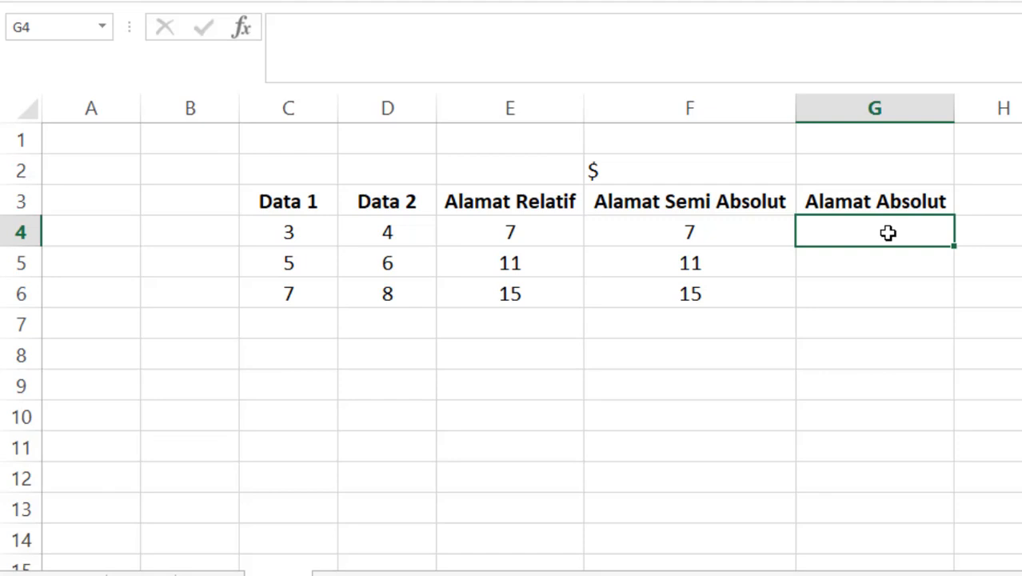
type("=")
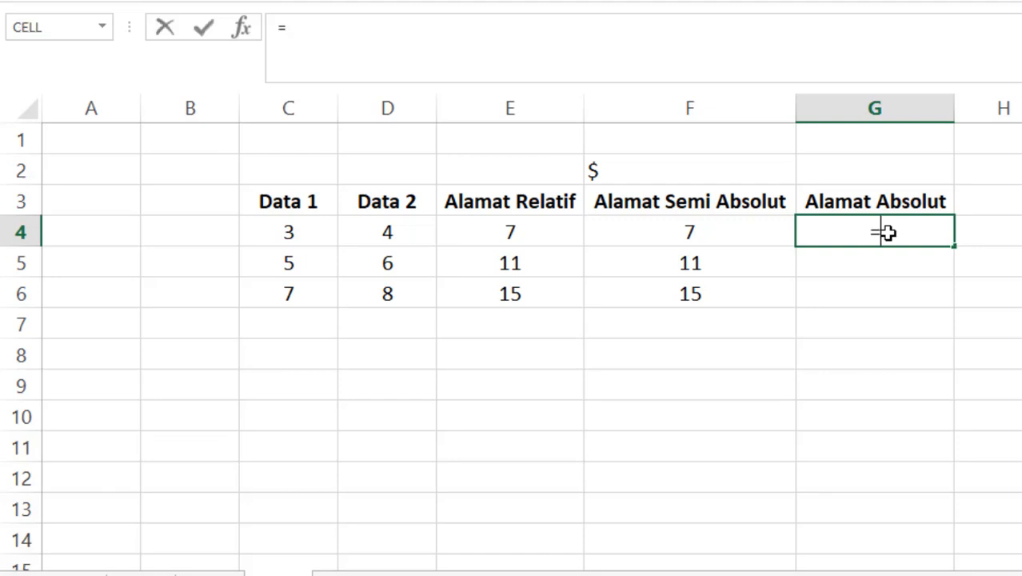
left_click(276, 233)
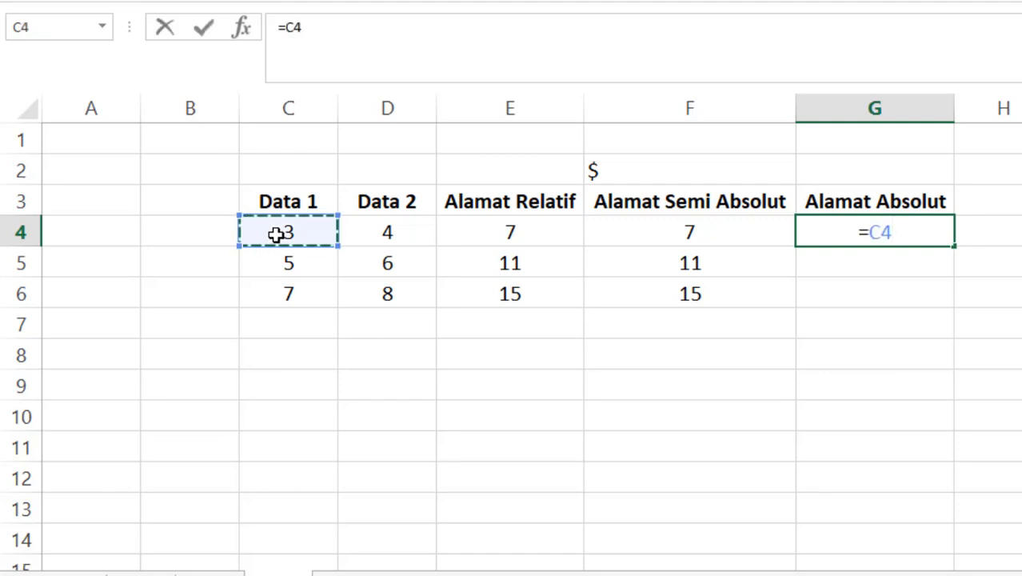
type("+")
left_click(381, 230)
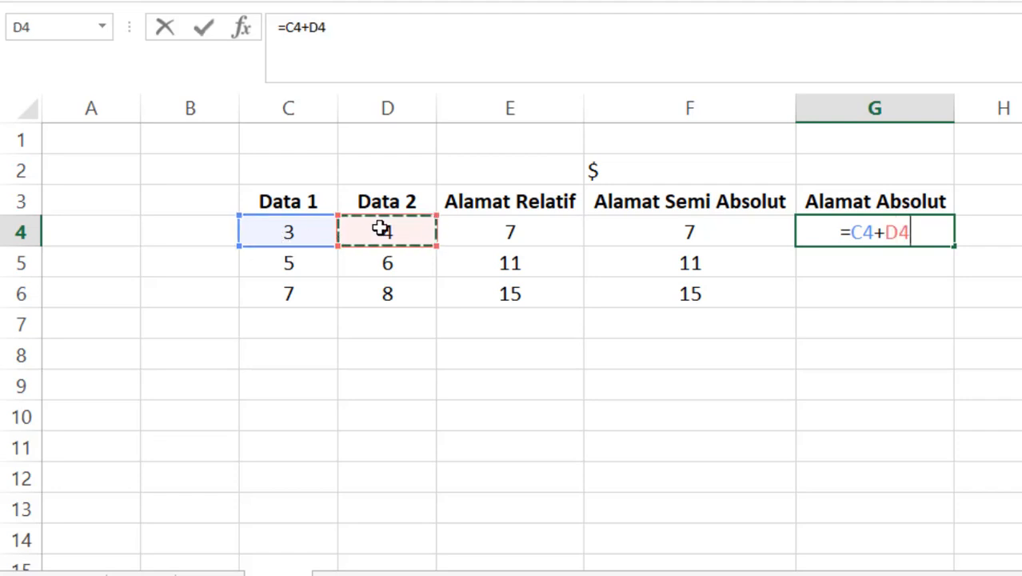
Make both references in G4's formula fully absolute as =$C$4+$D$4 and enter it
left_click(853, 232)
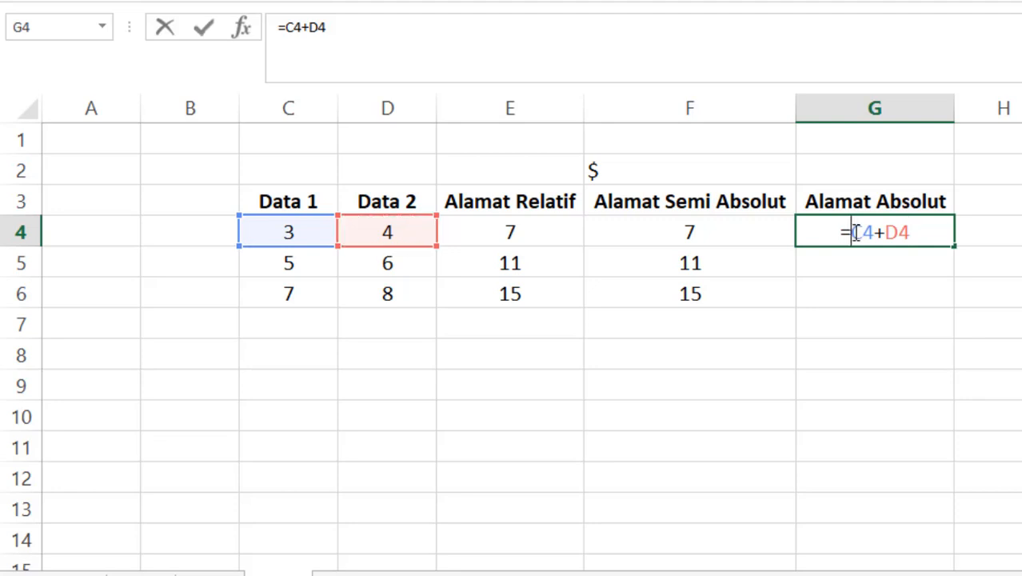
type("$")
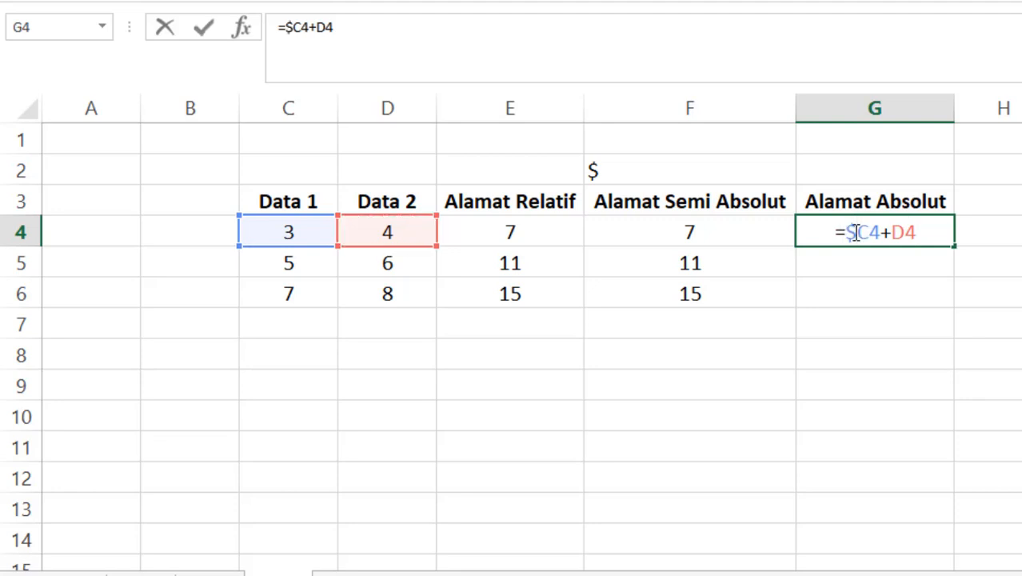
key("Right")
type("$")
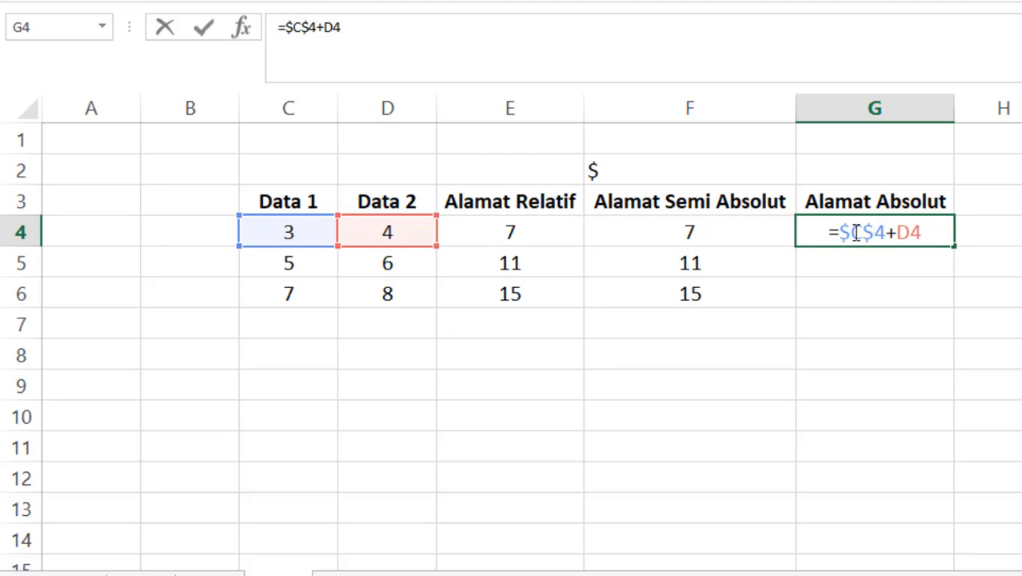
key("Right")
key("Right")
type("$")
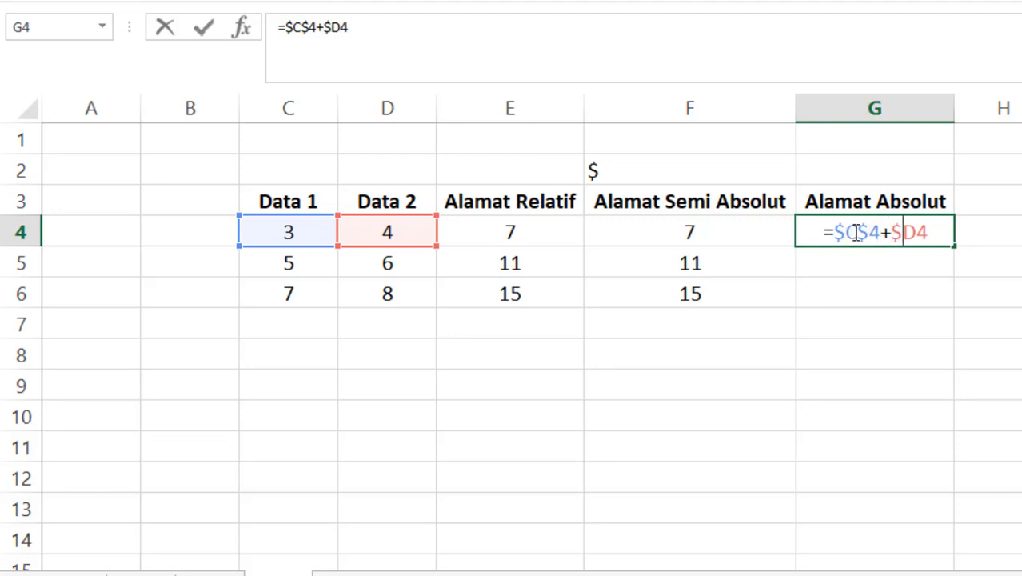
key("Right")
type("$")
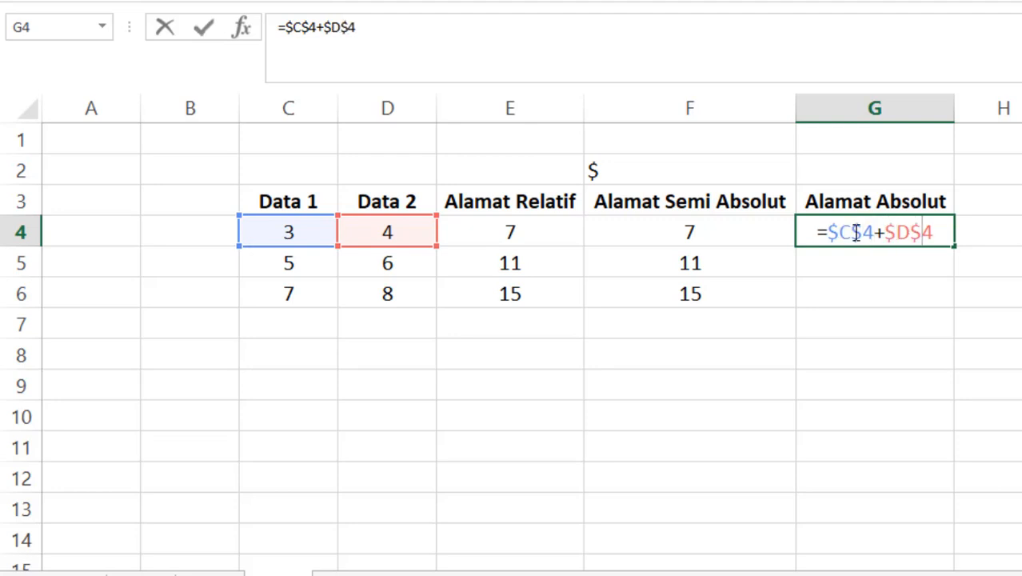
key("Return")
Copy the absolute formula from G4 into G5
left_click(907, 228)
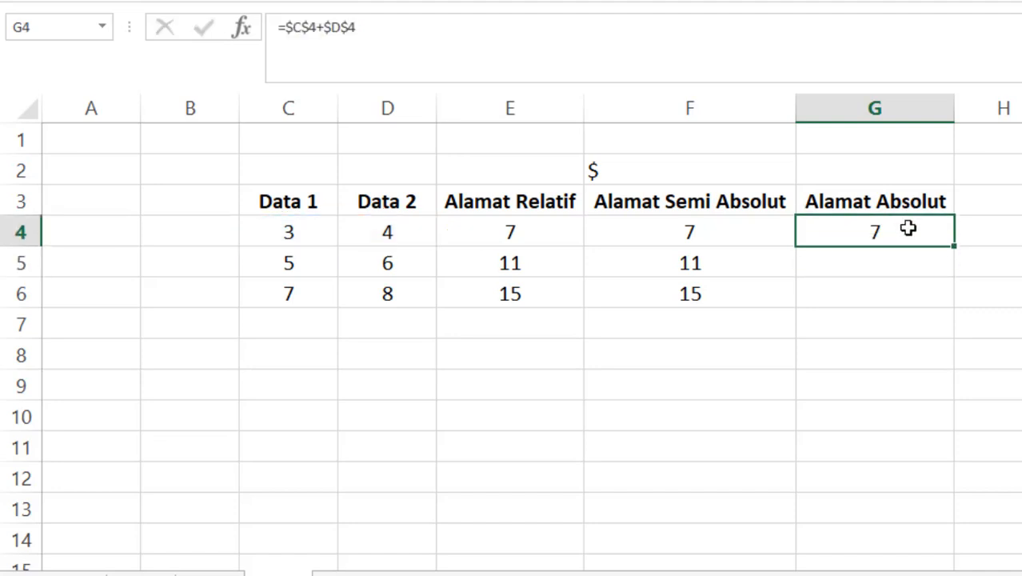
key("ctrl+c")
key("Down")
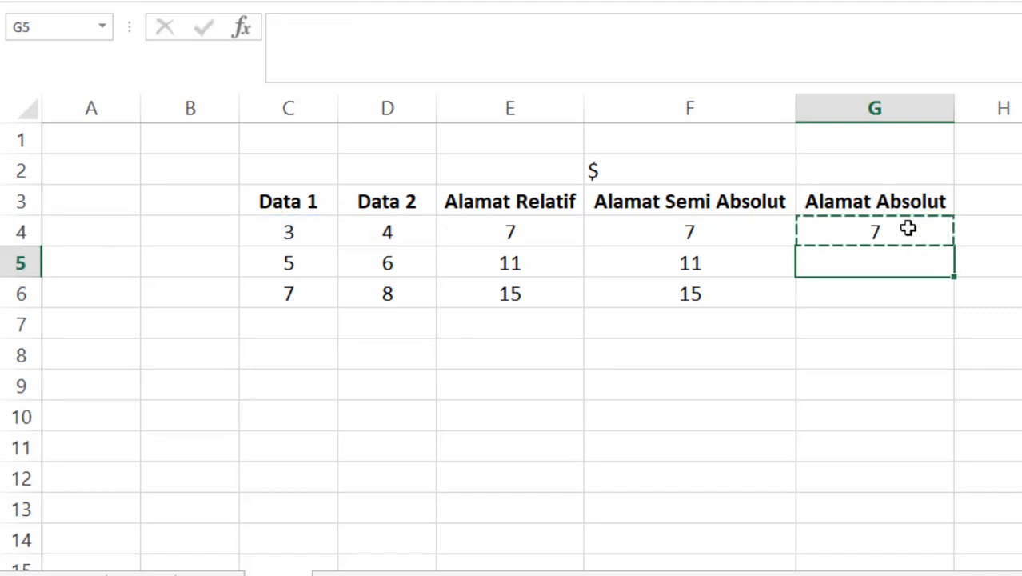
key("ctrl+v")
Examine the locked column and row references in G5's formula, leaving the formula as it is
double_click(913, 256)
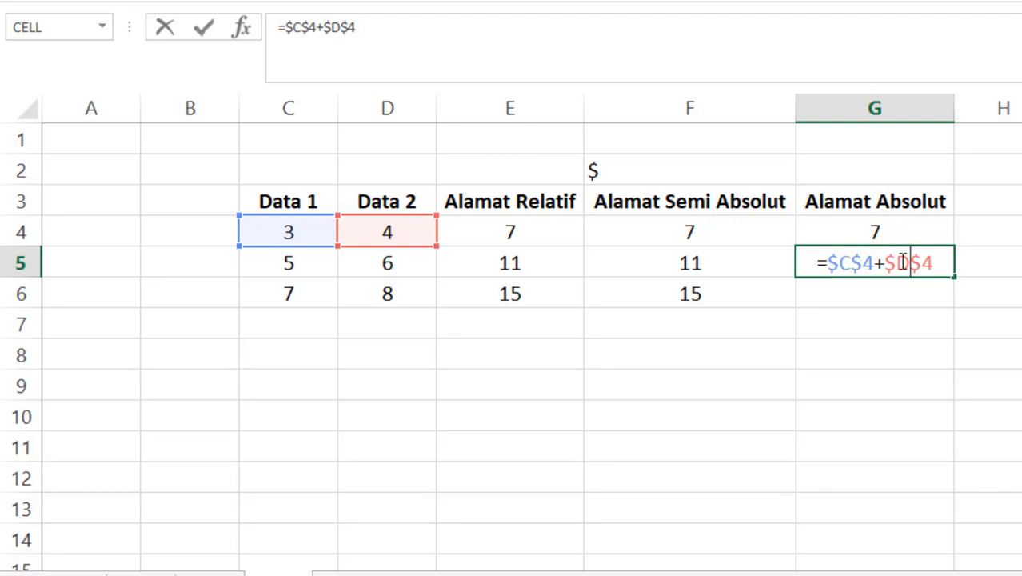
left_click(938, 262)
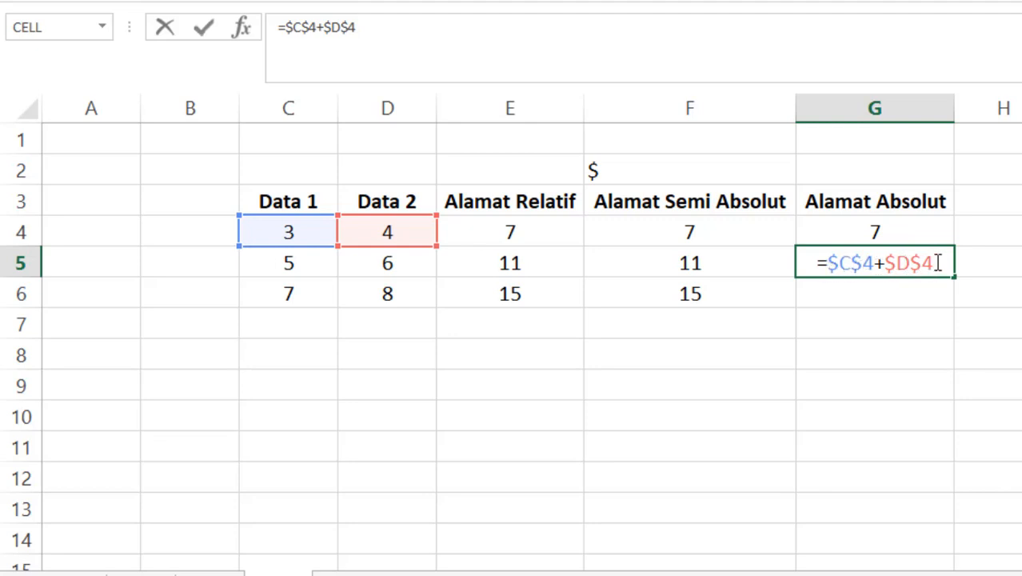
left_click(850, 264)
left_click(874, 264)
left_click(909, 262)
left_click(936, 263)
key("Return")
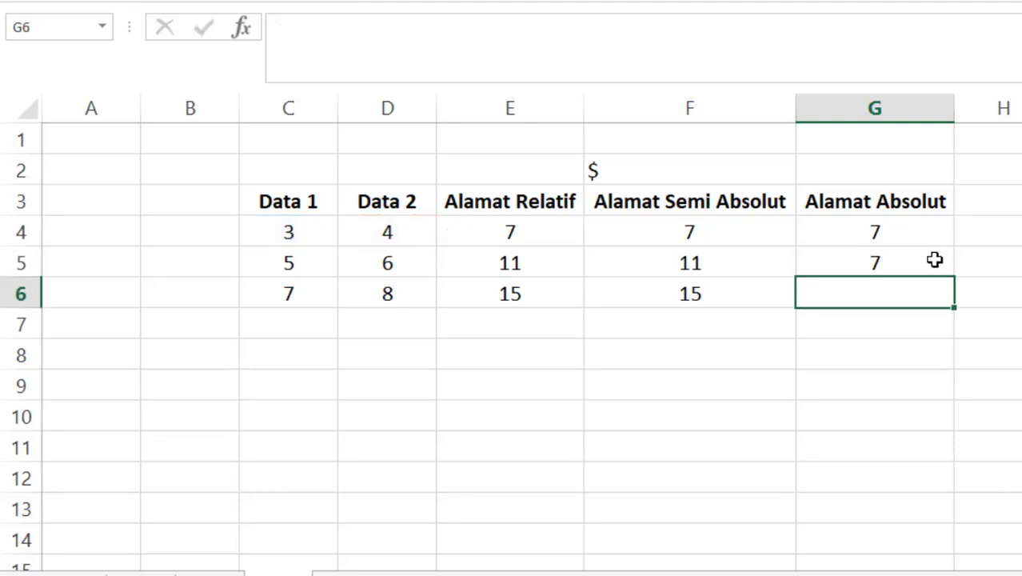
Edit the formula in G4 so only the Data 1 reference stays absolute, as =$C$4+D4
double_click(925, 231)
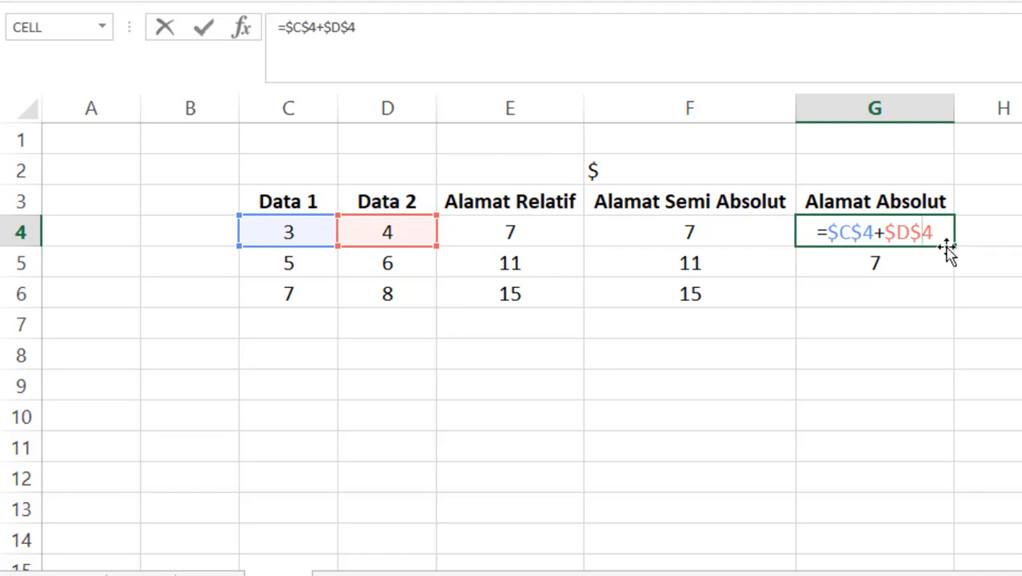
key("BackSpace")
left_click(909, 230)
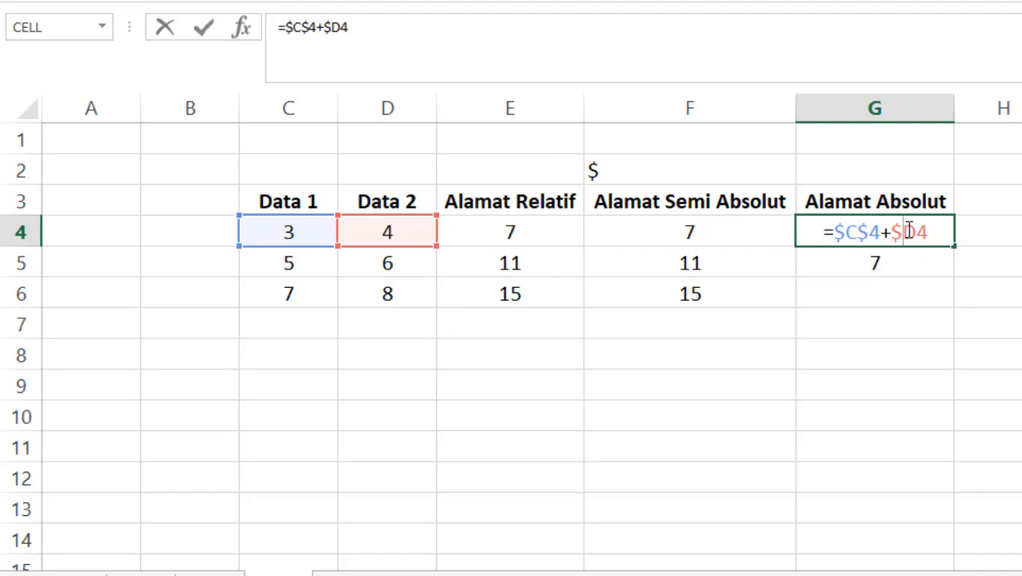
key("BackSpace")
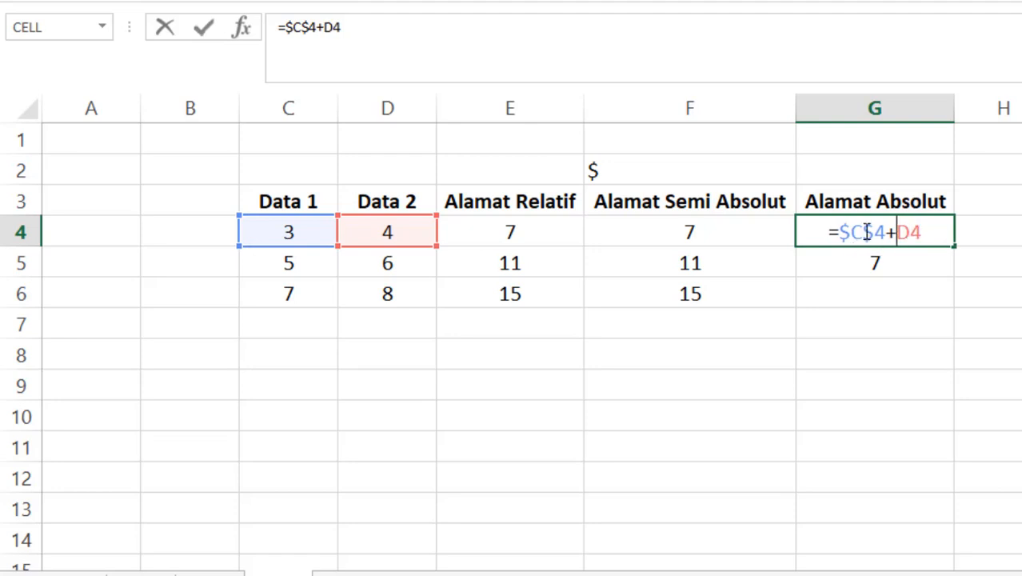
key("Return")
Copy the formula with one absolute reference from G4 into G5
left_click(941, 230)
key("ctrl+c")
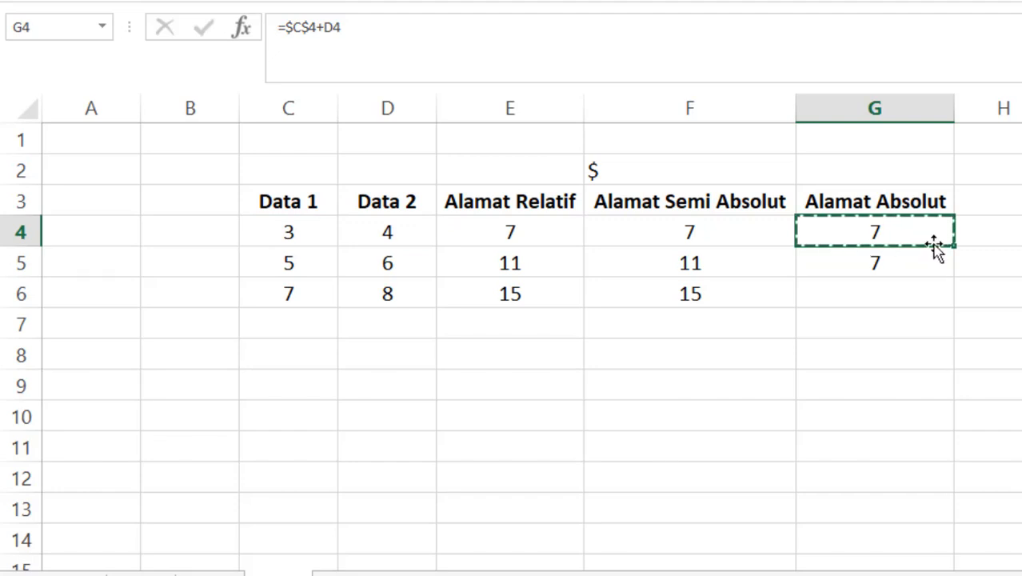
left_click(931, 250)
key("ctrl+v")
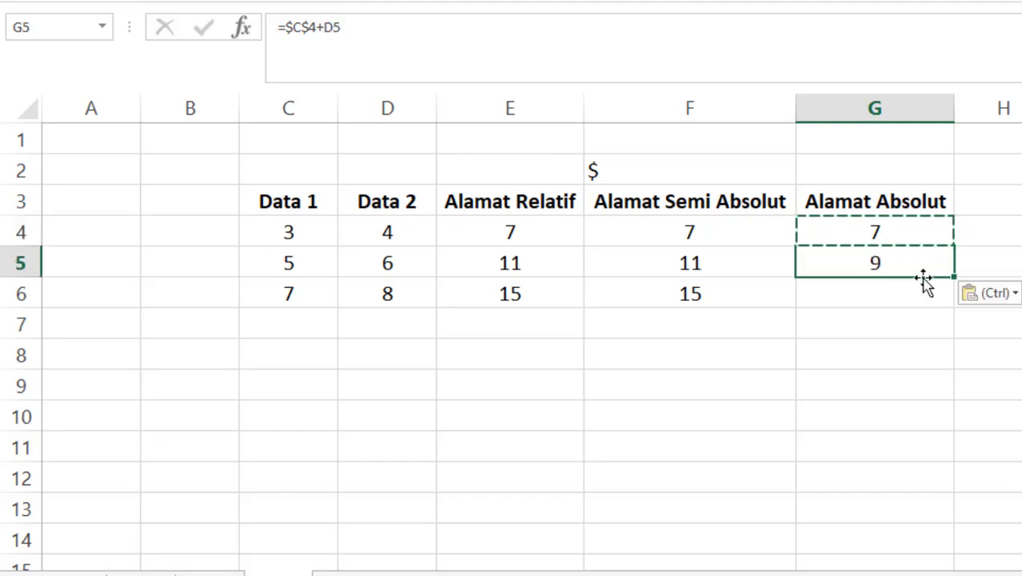
Compare the cell references in the formulas of G4 and G5, leaving both formulas as they are
double_click(922, 260)
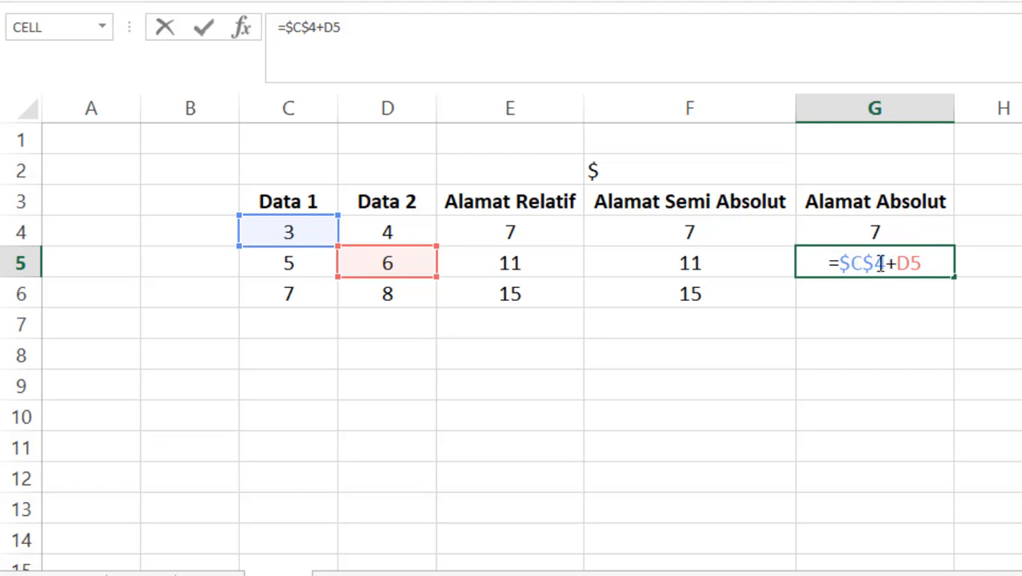
key("ctrl+Return")
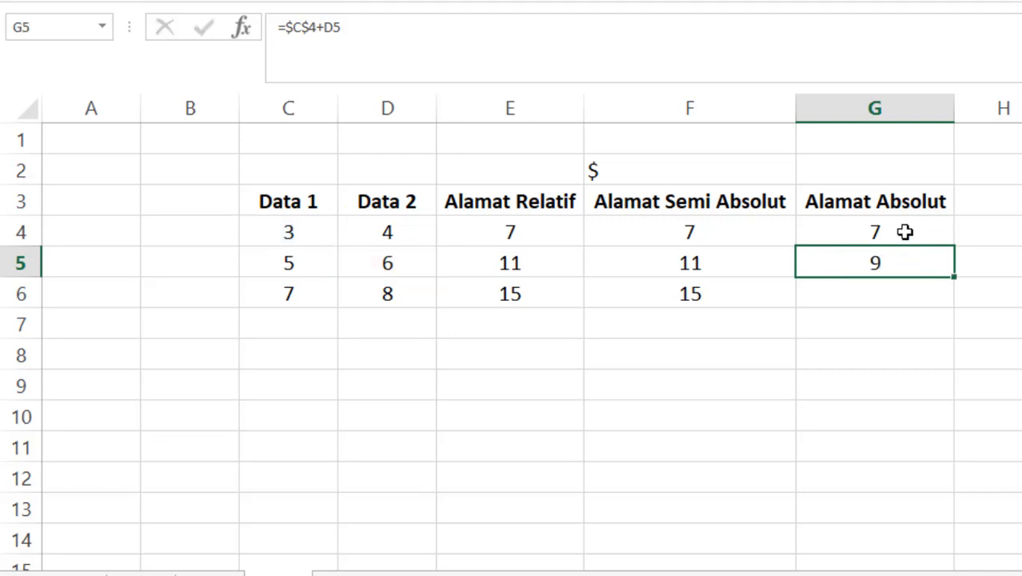
double_click(905, 232)
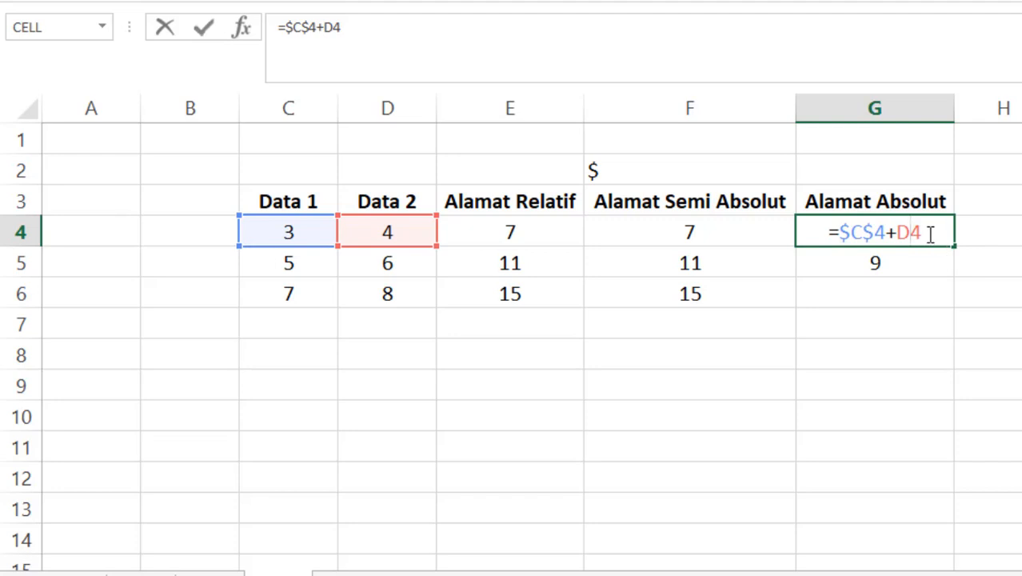
key("Return")
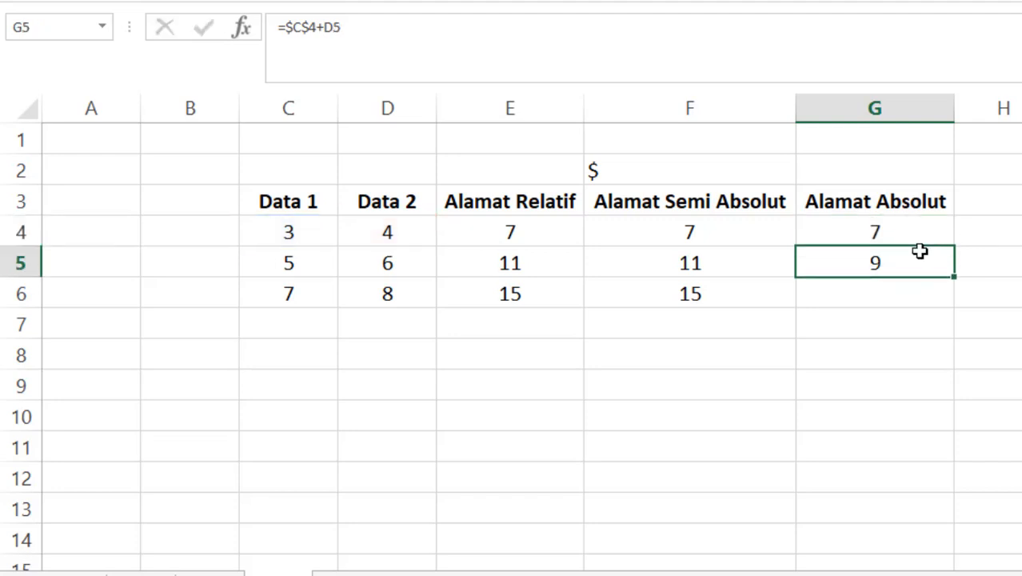
double_click(911, 263)
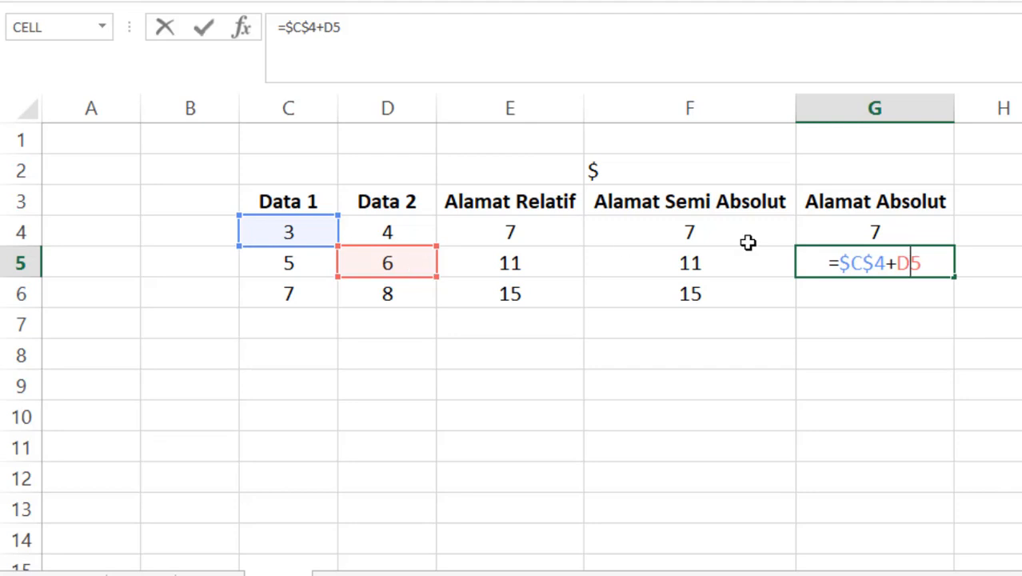
key("Return")
Copy the formula from G5 into G6 and inspect the references in the pasted formula
left_click(867, 256)
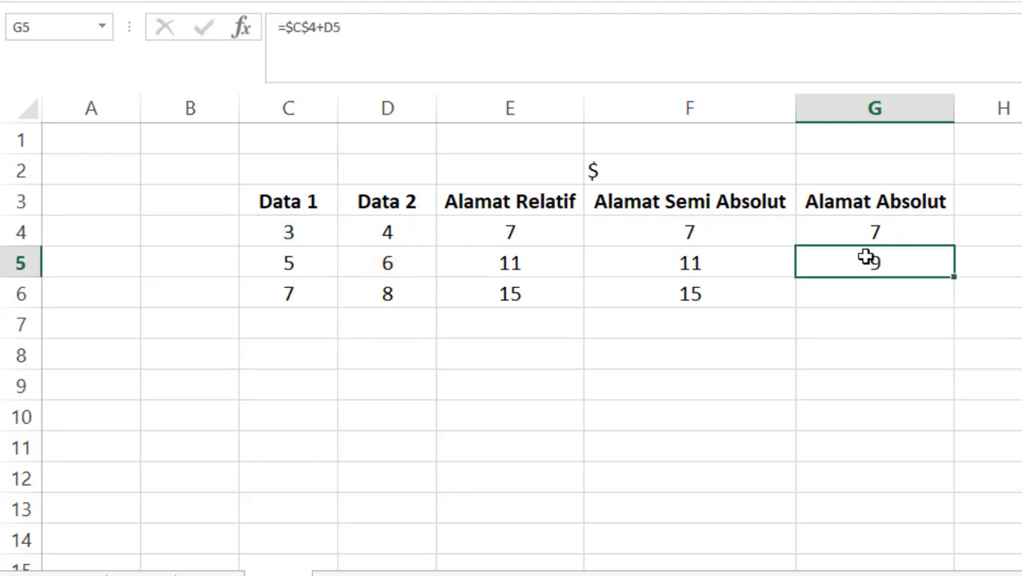
key("ctrl+c")
left_click(876, 290)
key("ctrl+v")
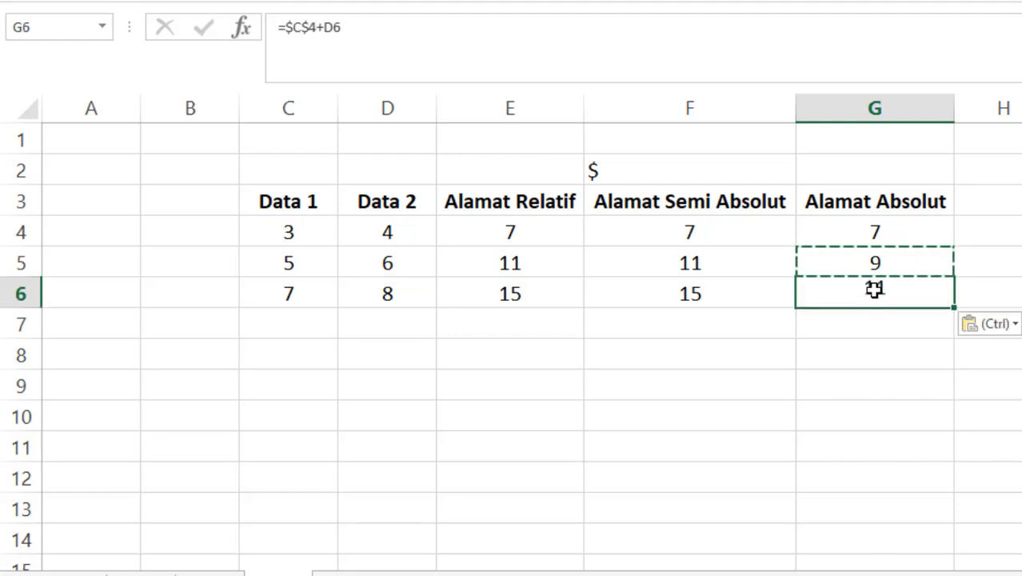
double_click(900, 293)
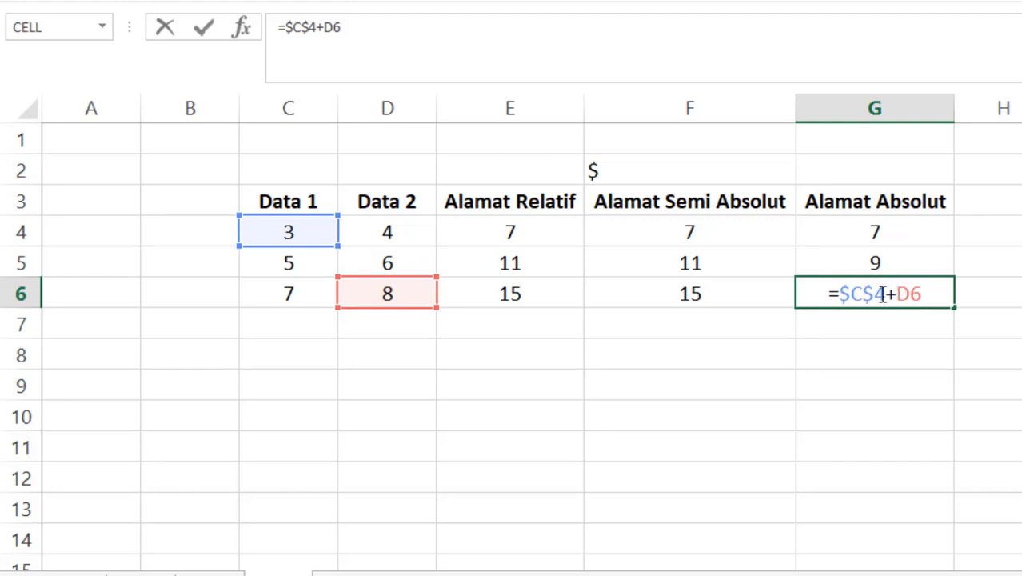
left_click(884, 294)
left_click(932, 296)
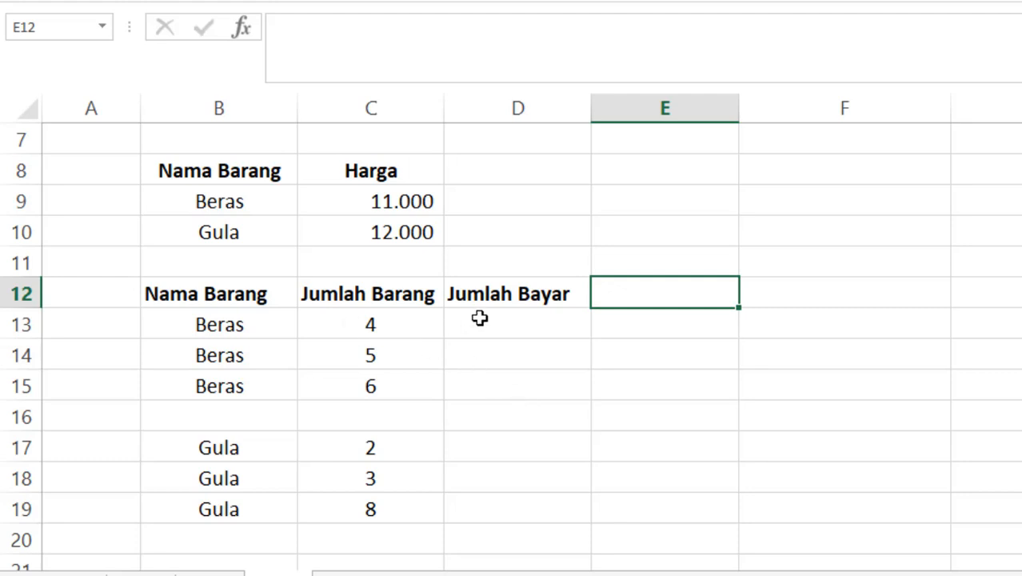
Review the Harga price table for Beras and Gula and the Jumlah Barang quantities in the Beras rows
left_click(219, 171)
left_click(268, 206)
left_click(375, 201)
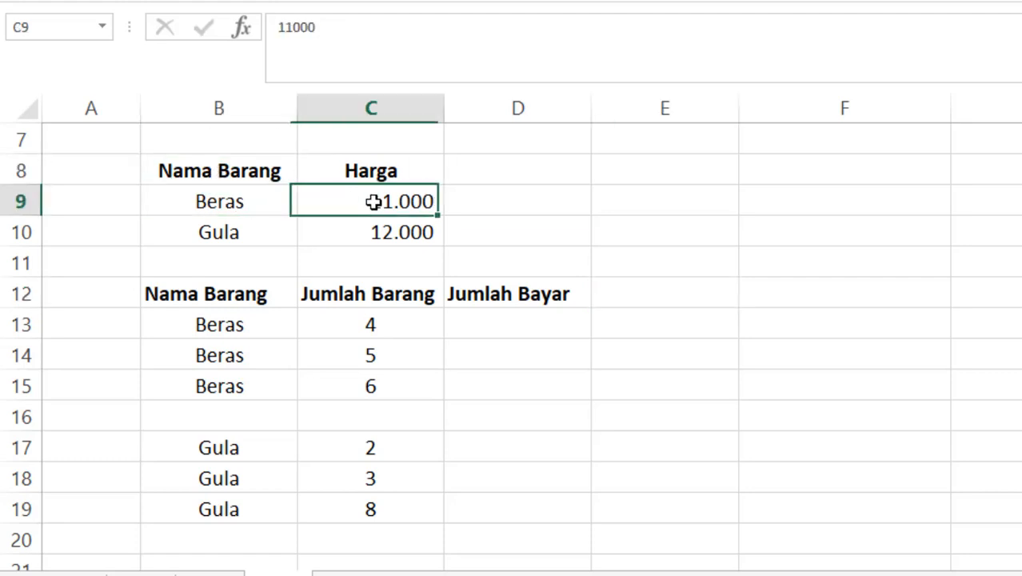
left_click(265, 235)
left_click(356, 230)
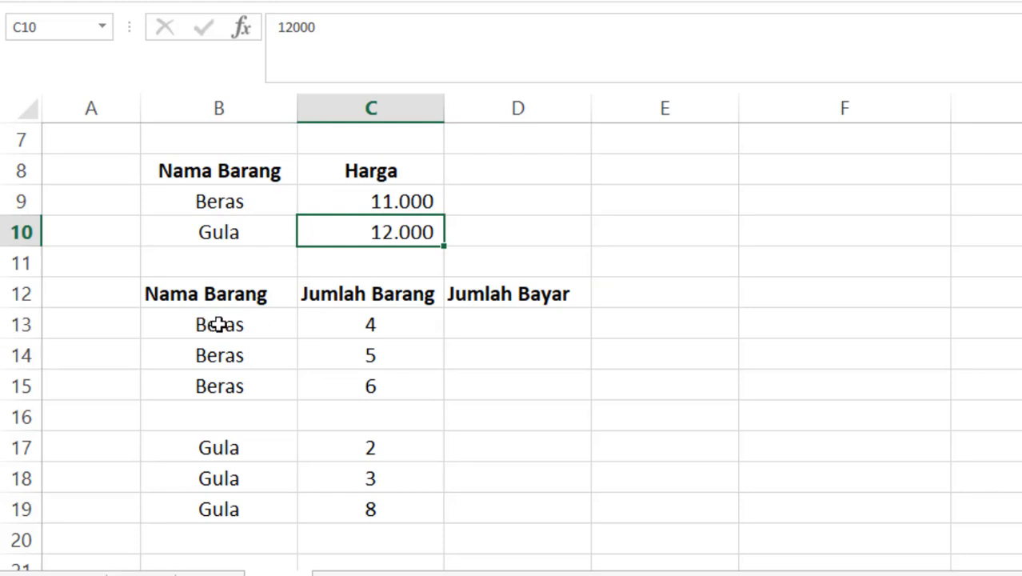
left_click(219, 324)
left_click(339, 322)
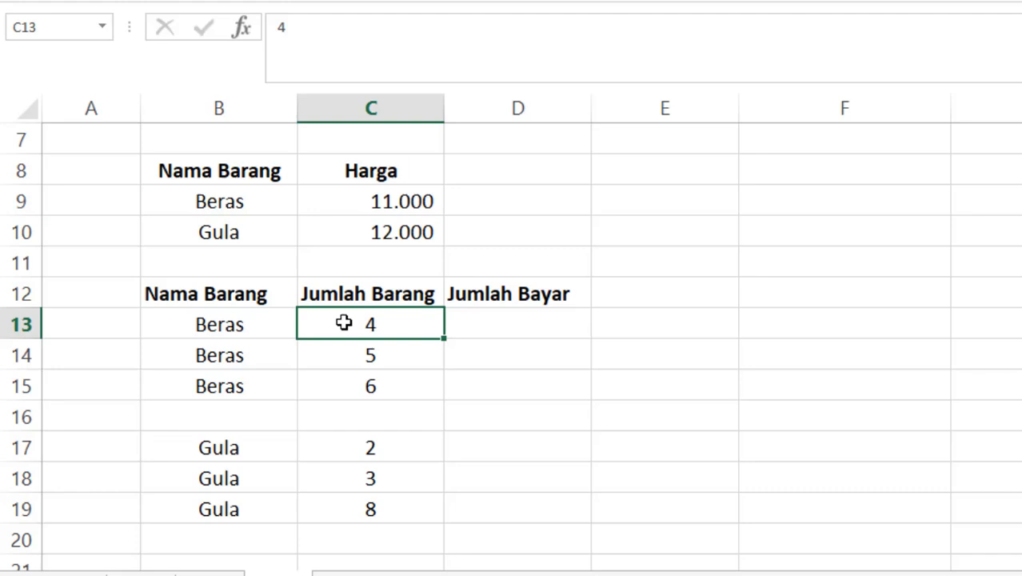
left_click(241, 355)
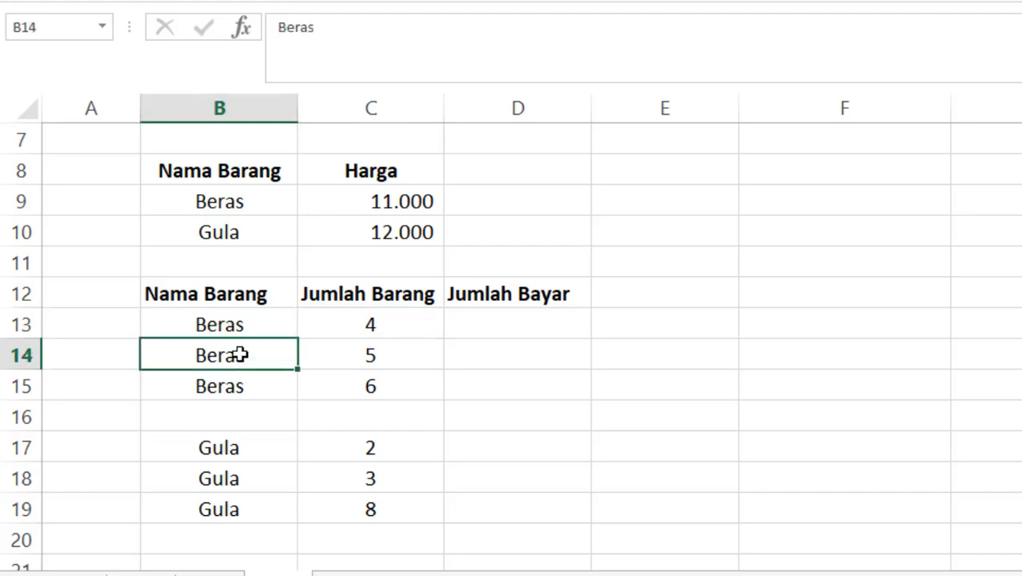
left_click(336, 361)
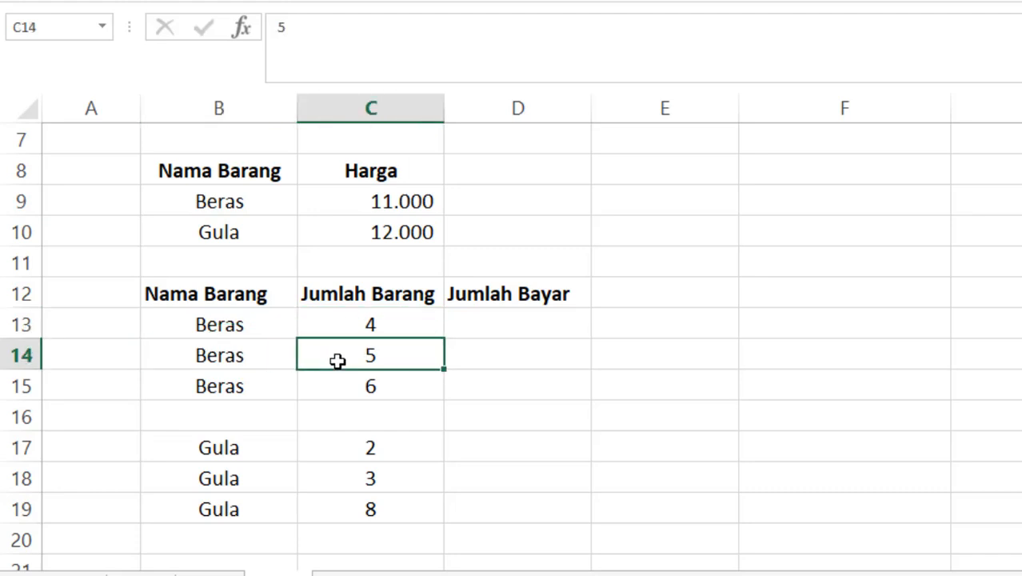
left_click(254, 384)
left_click(368, 395)
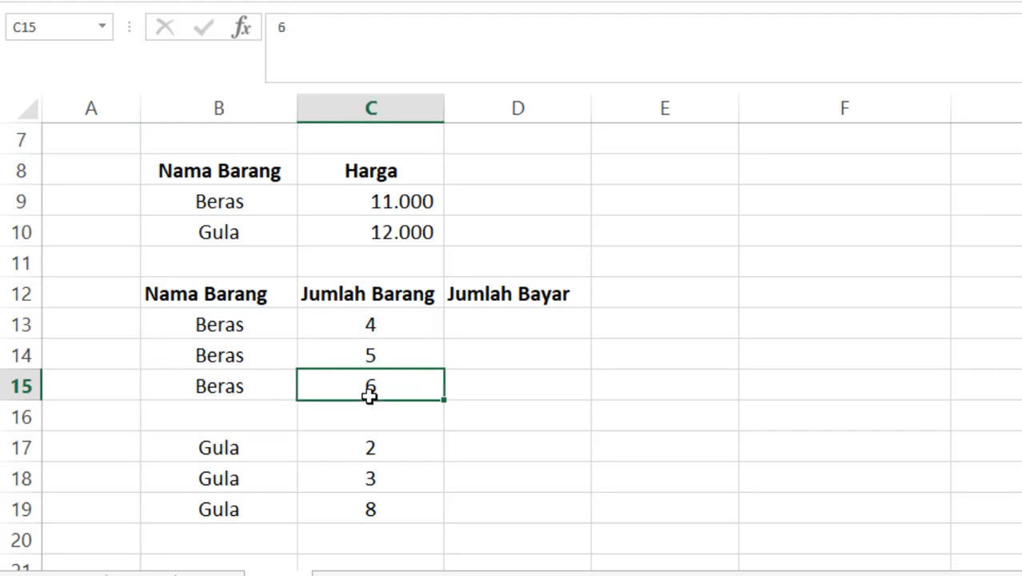
Enter a formula in D13, under Jumlah Bayar, multiplying the Beras price by its quantity as =C9*C13
left_click(479, 315)
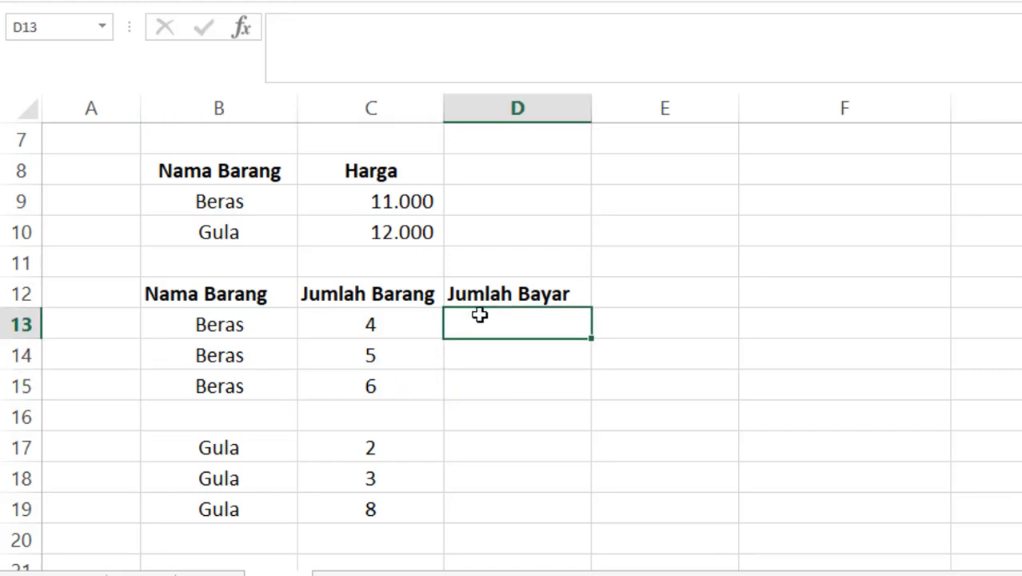
type("=")
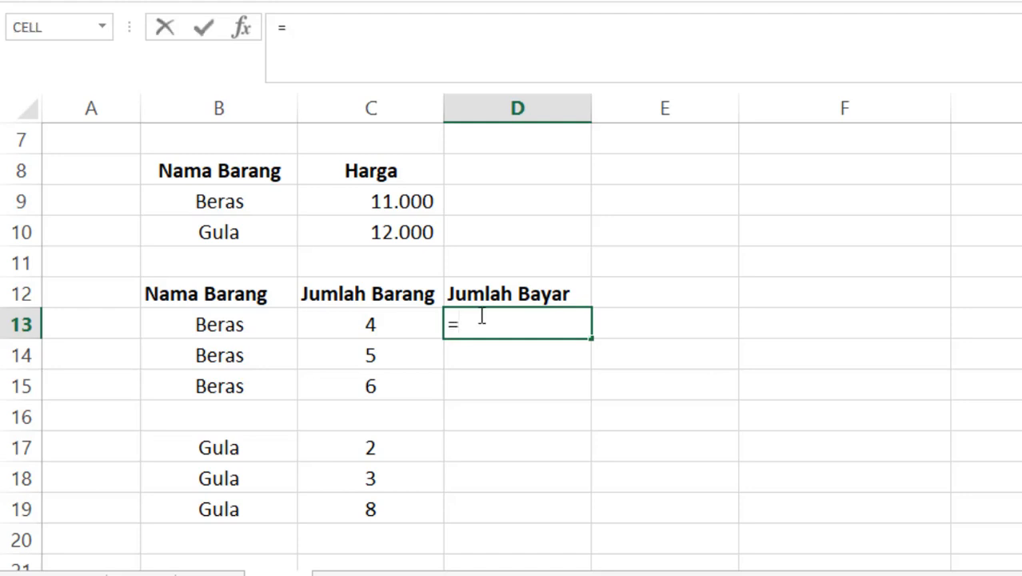
left_click(372, 204)
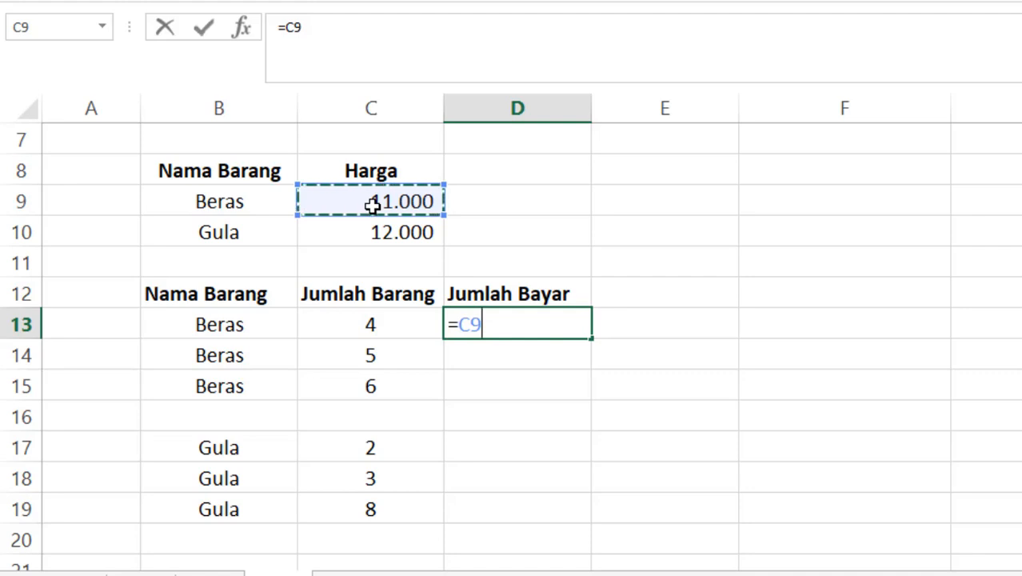
type("*")
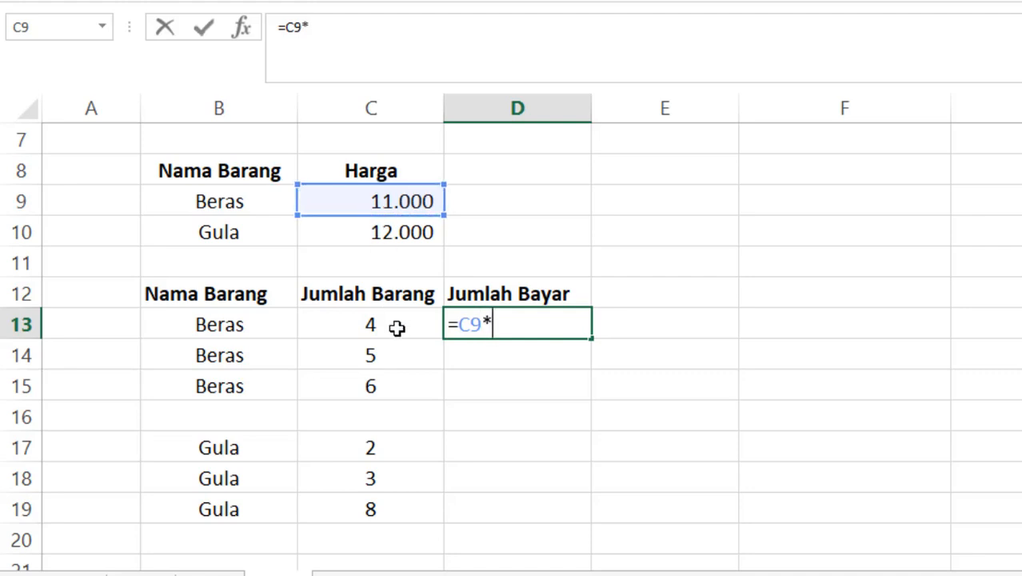
left_click(397, 328)
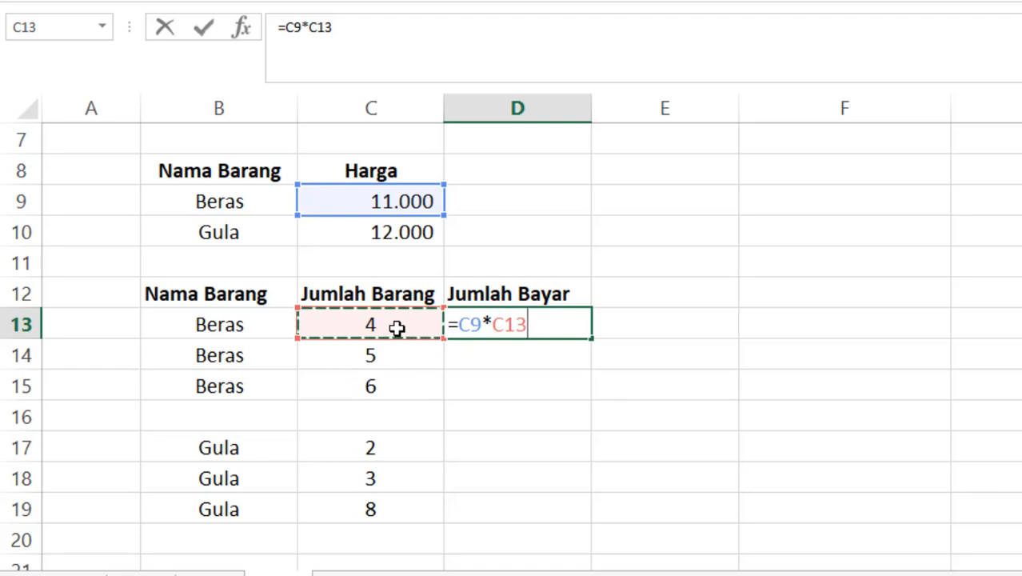
key("ctrl+Return")
key("Return")
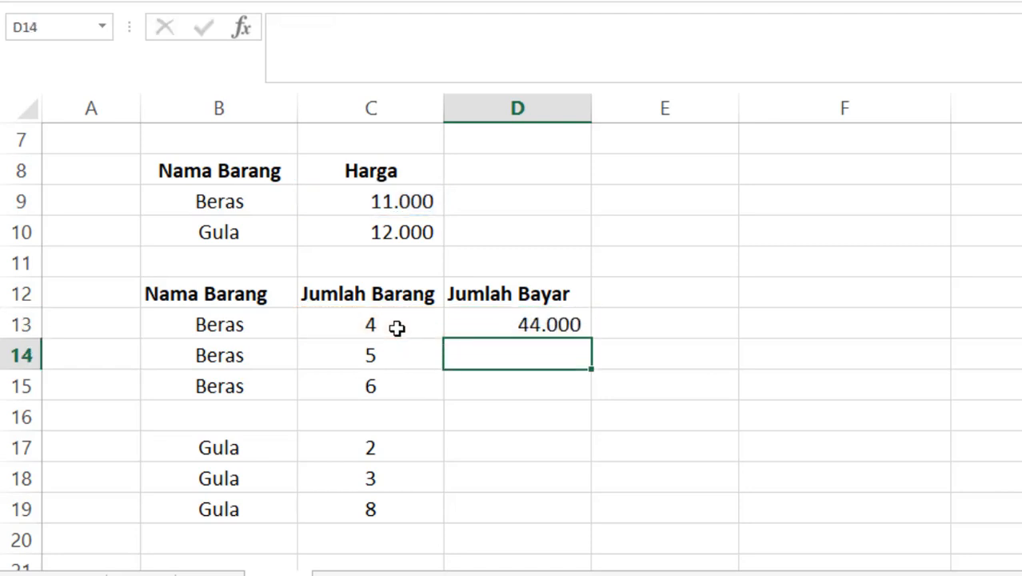
Try copying the relative formula from D13 into D14 for the second Beras row
left_click(521, 320)
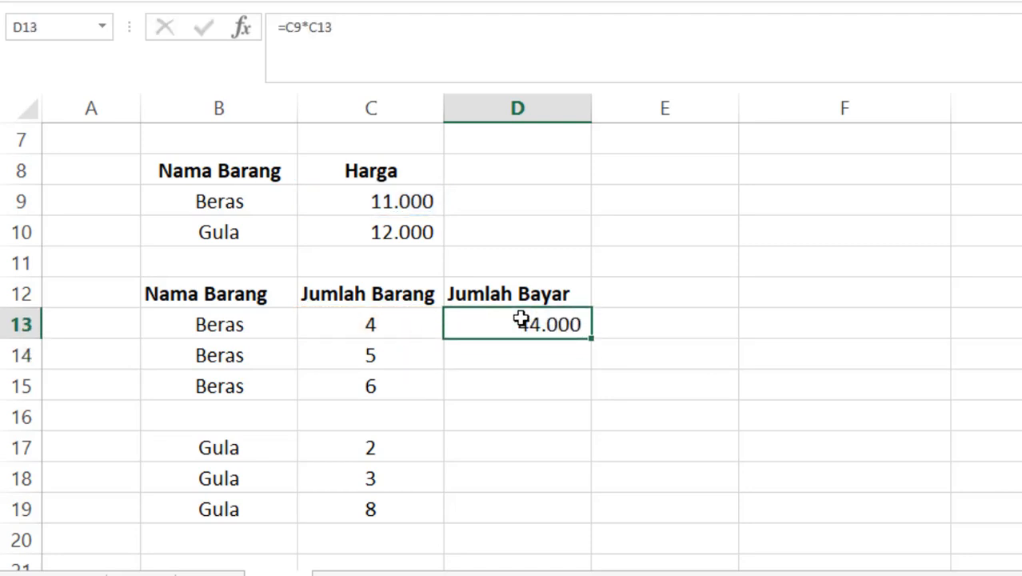
key("ctrl+c")
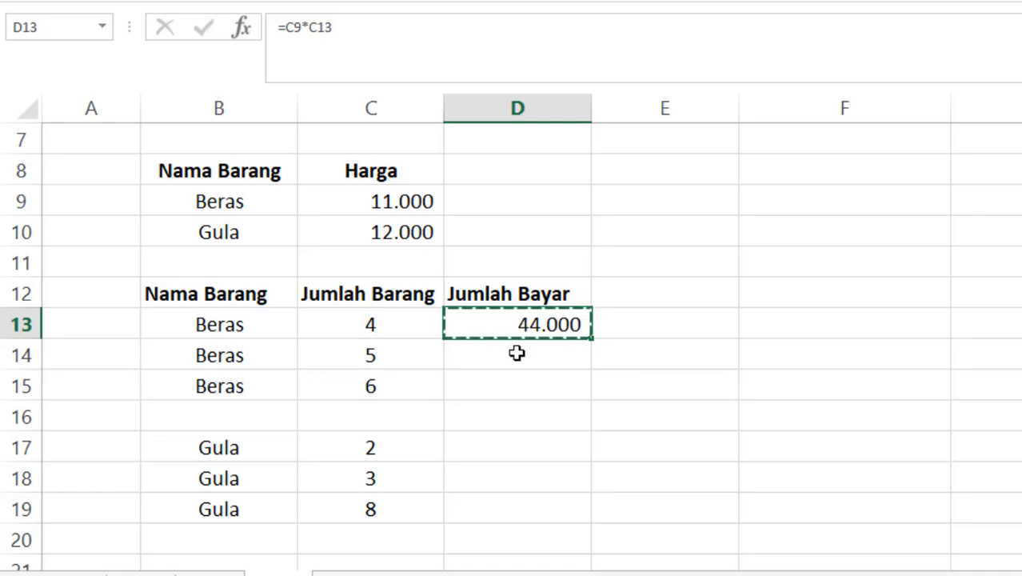
left_click(517, 352)
key("ctrl+v")
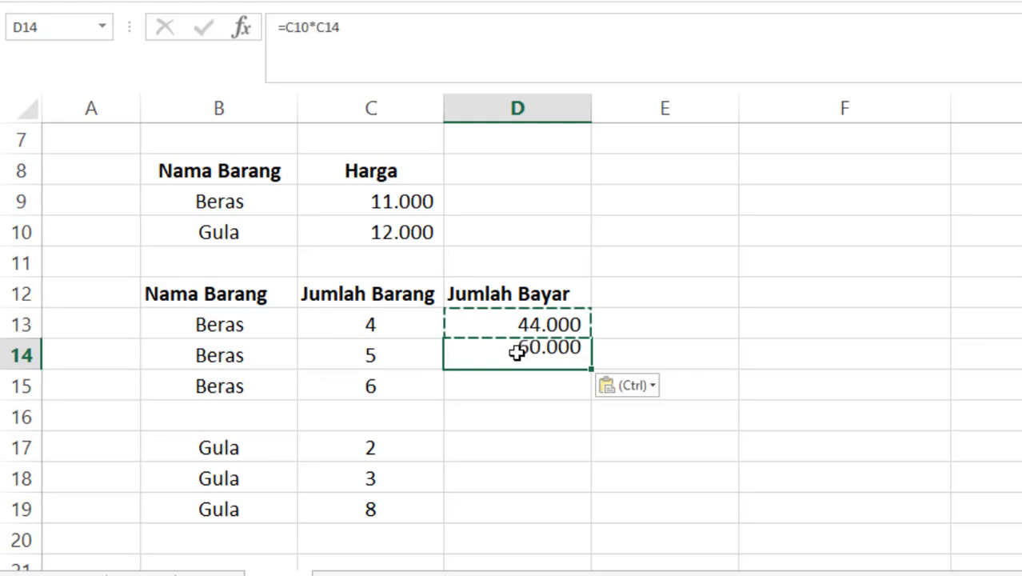
key("Escape")
Check which cells the copied formula in D14 refers to, and clear D14
double_click(527, 357)
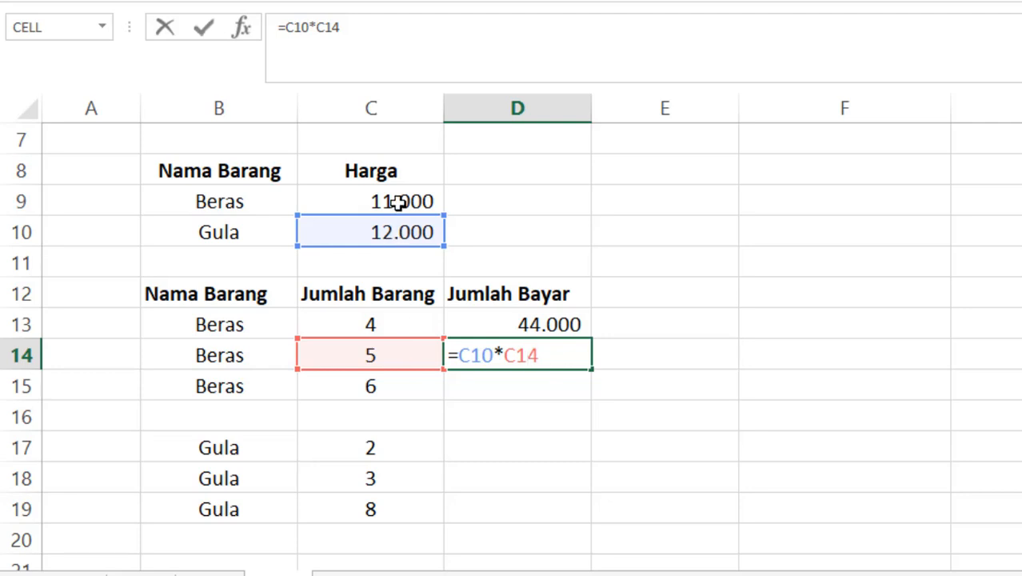
key("Return")
left_click(550, 350)
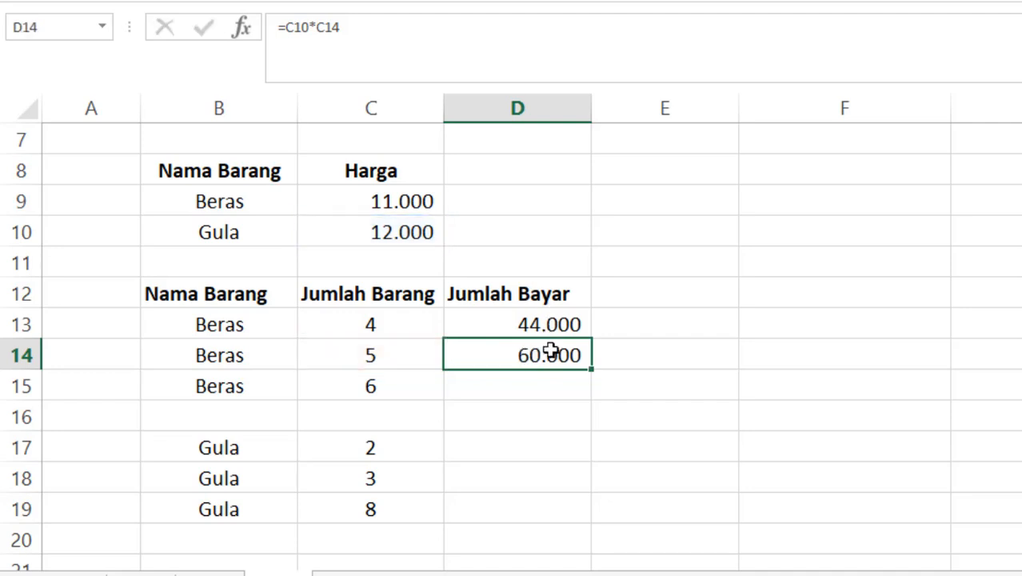
key("Delete")
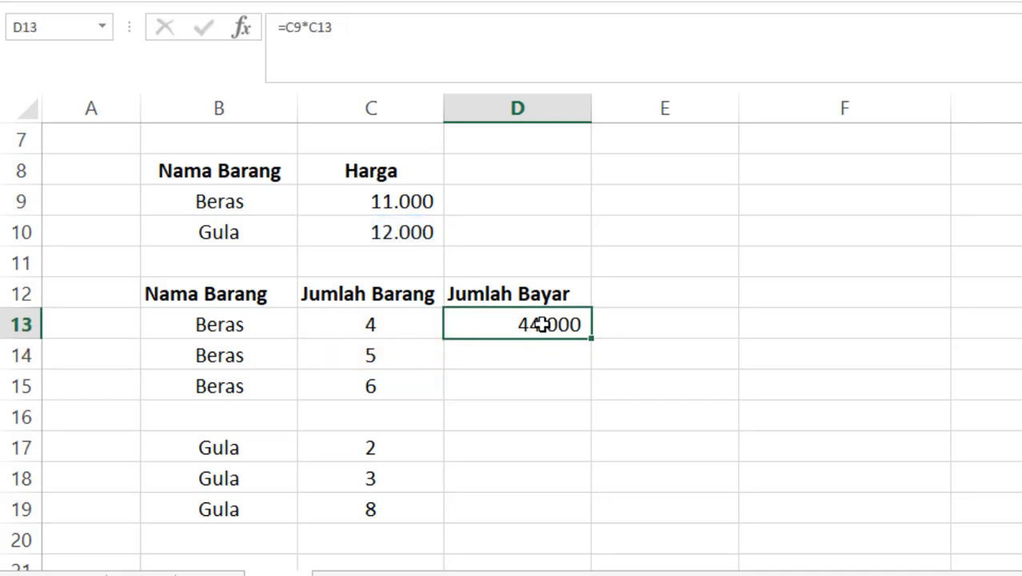
Make the Beras price reference absolute in the D13 formula, so it reads =$C$9*C13, and recheck its references
double_click(542, 324)
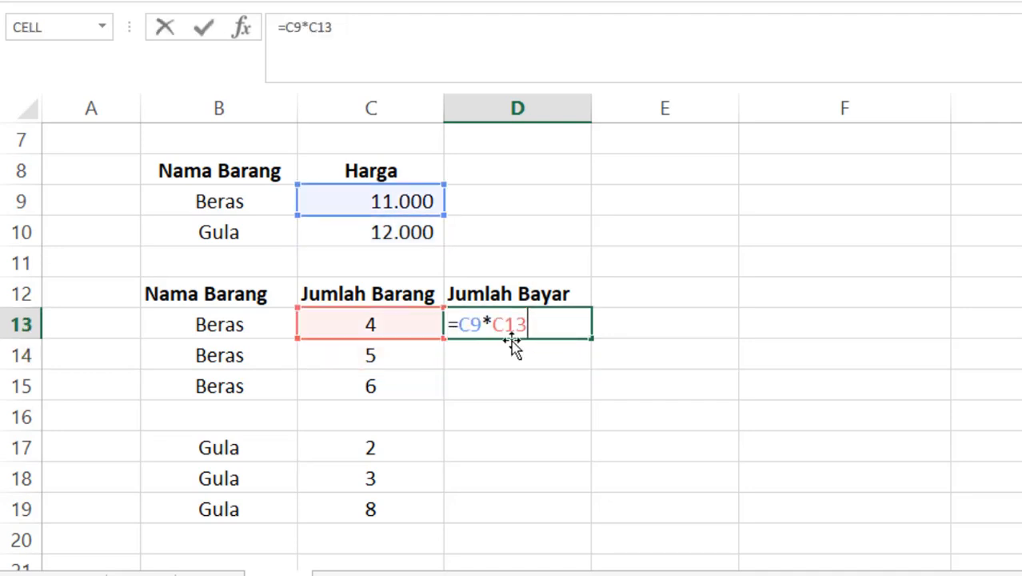
left_click(459, 323)
type("$")
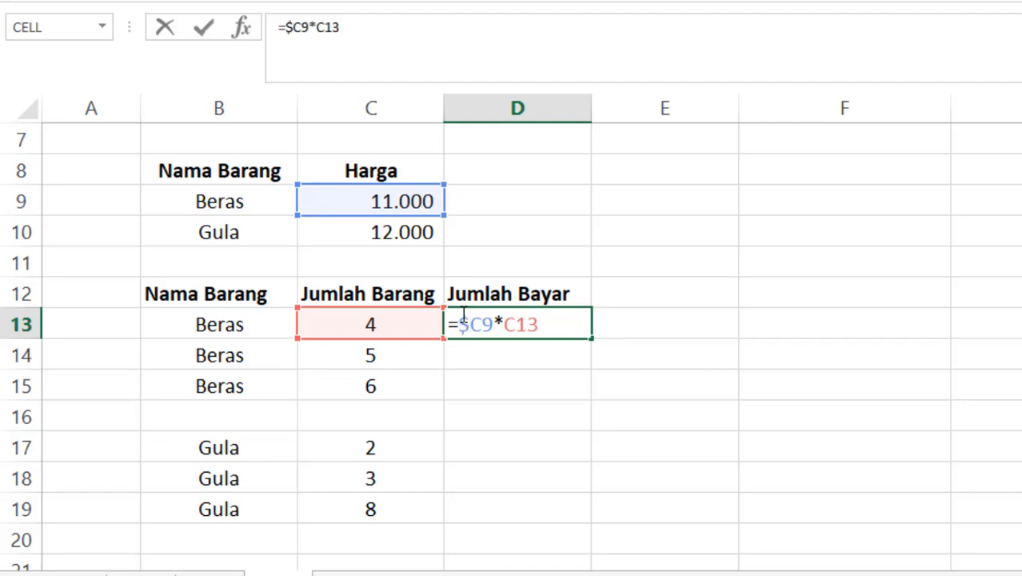
key("Right")
type("$")
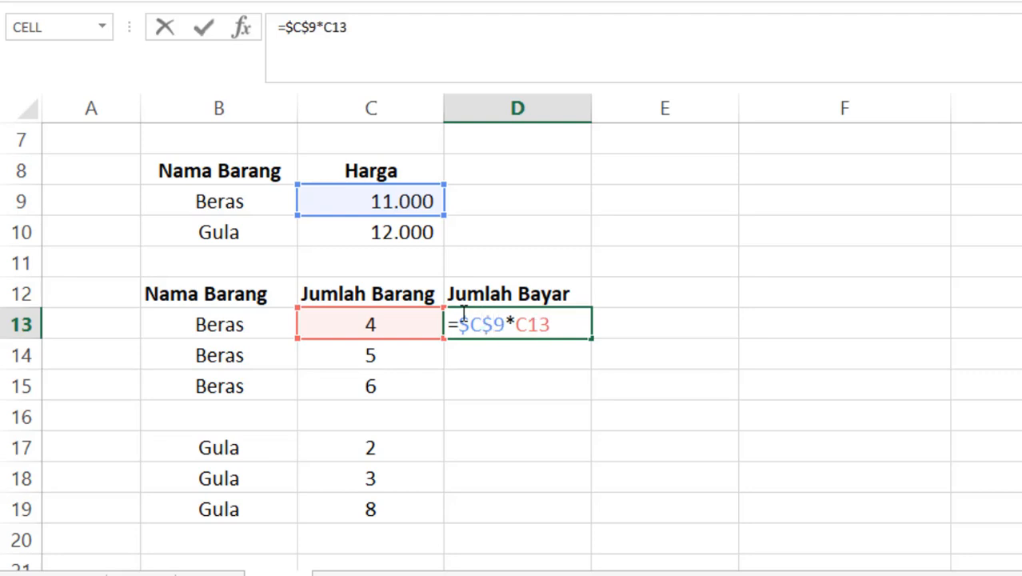
key("Return")
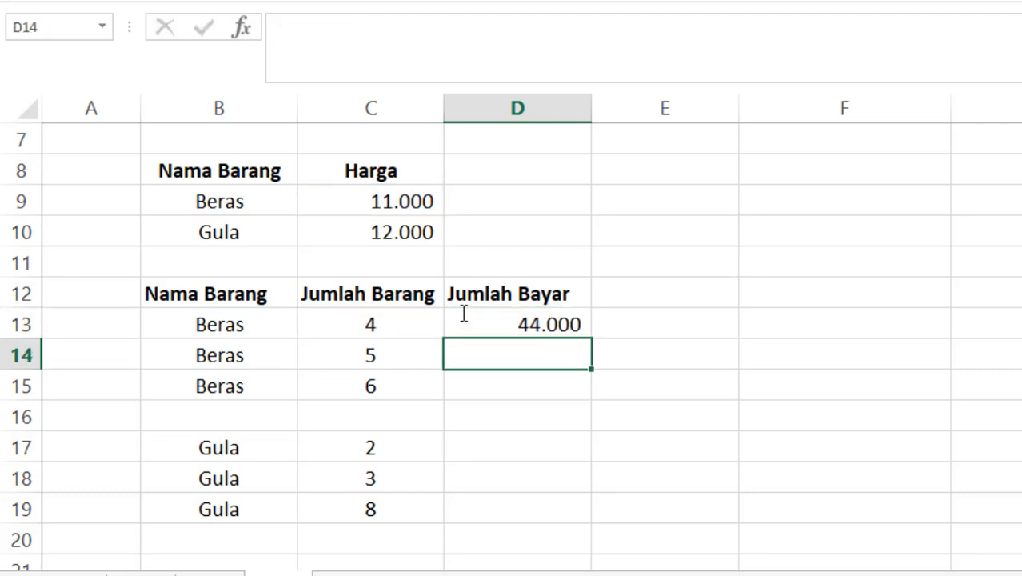
double_click(462, 314)
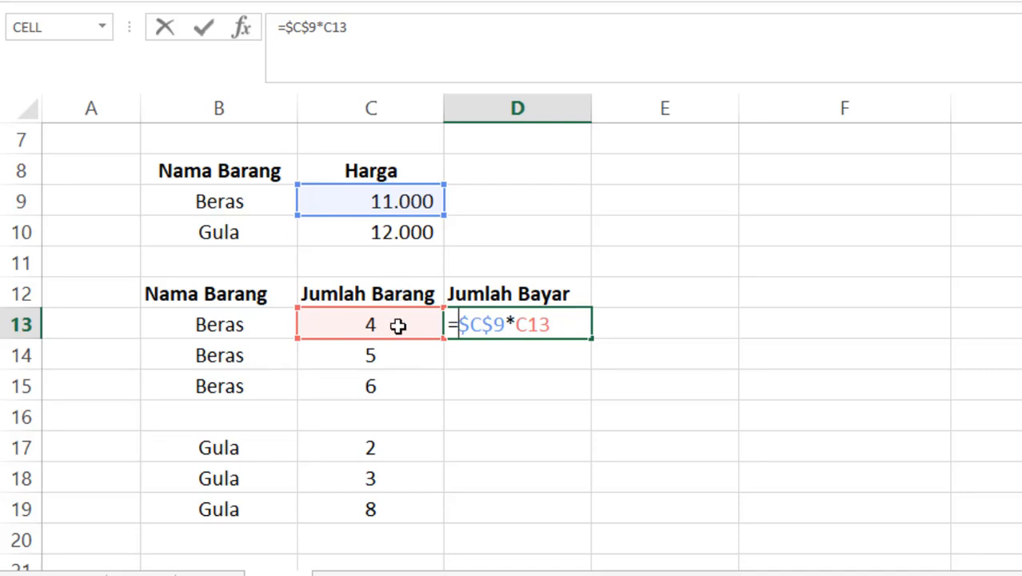
key("Return")
Copy the D13 formula to D14 and D15 for the remaining Beras rows
left_click(553, 324)
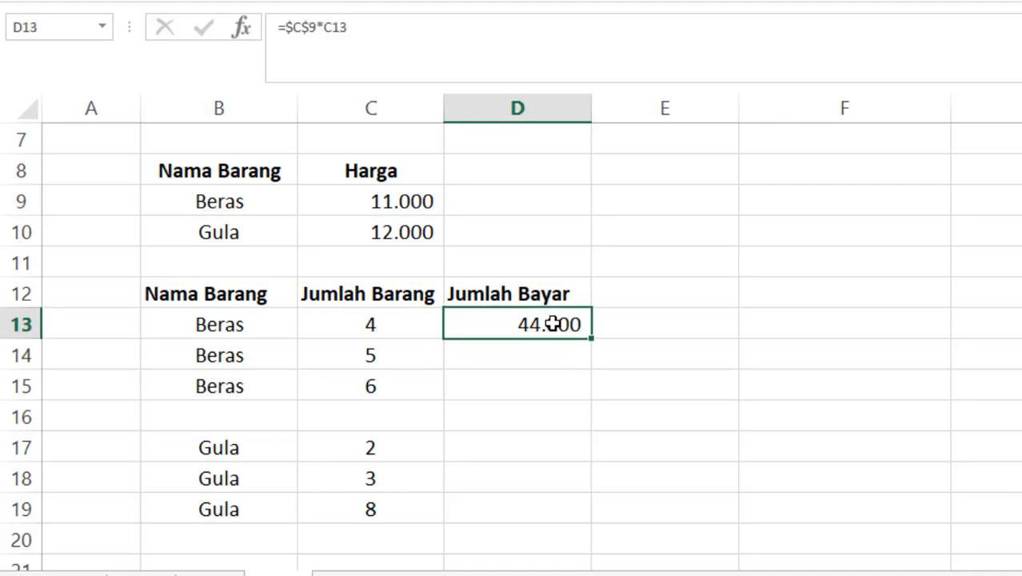
key("ctrl+c")
left_click(550, 352)
key("ctrl+v")
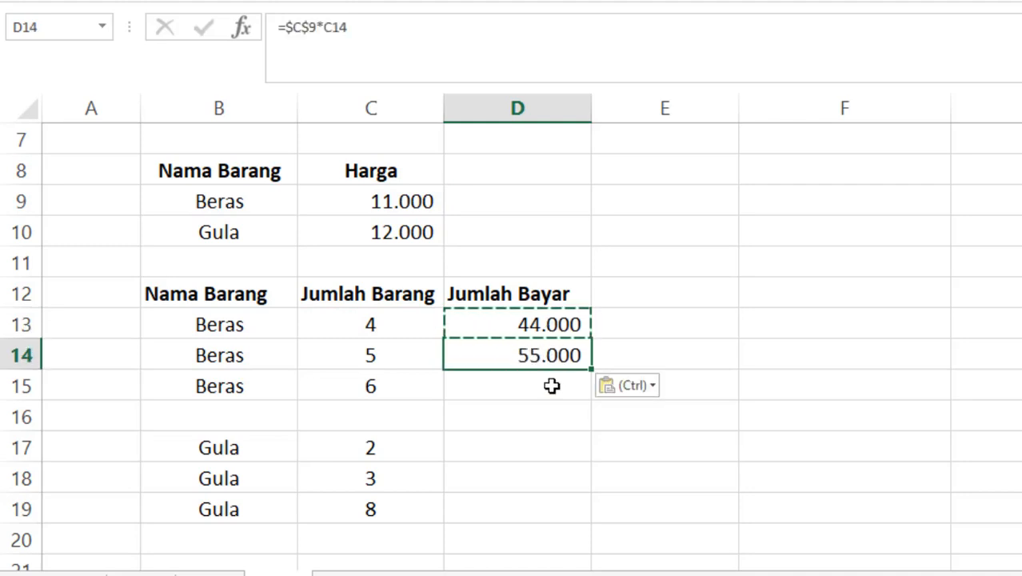
left_click(552, 386)
key("ctrl+v")
key("Escape")
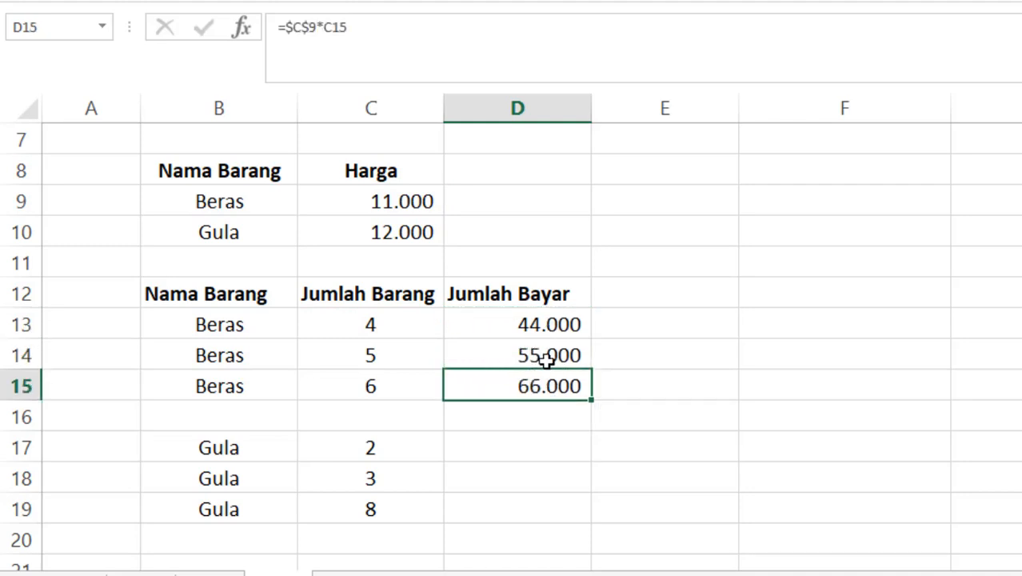
Inspect which price and quantity cells the copied formulas in D14 and D15 refer to
left_click(546, 358)
double_click(543, 355)
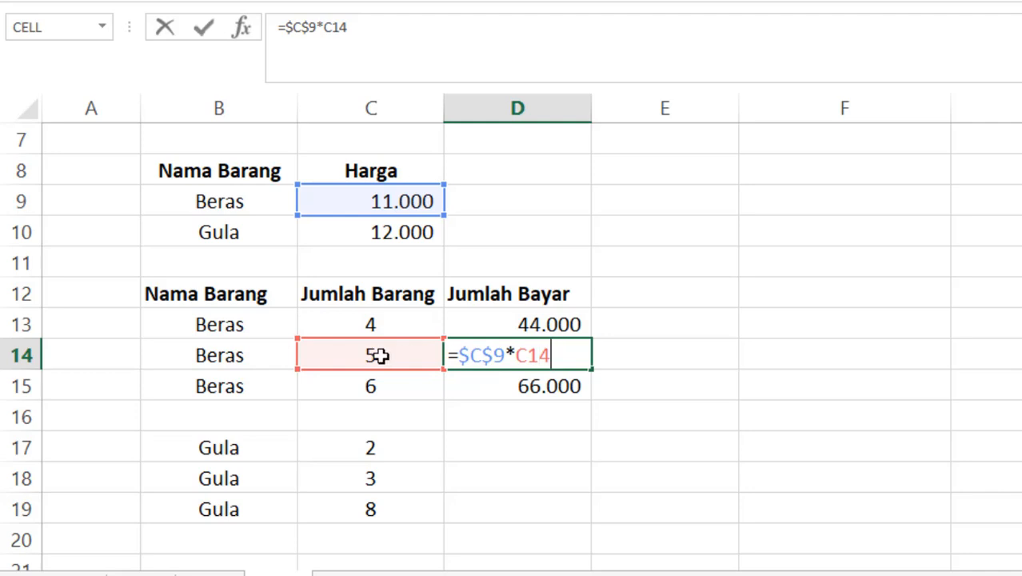
key("ctrl+Return")
left_click(490, 384)
double_click(492, 386)
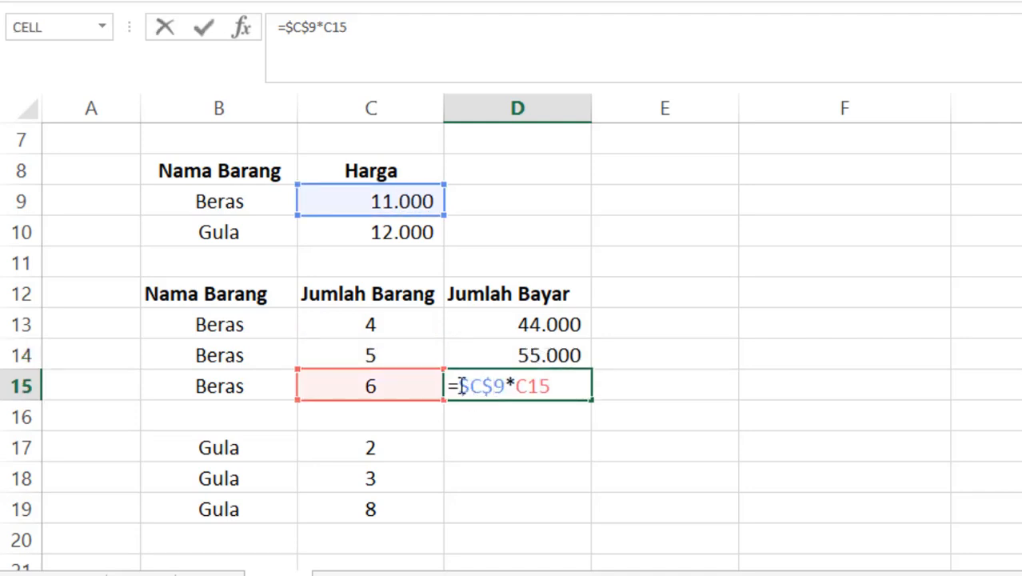
left_click(506, 386)
key("Return")
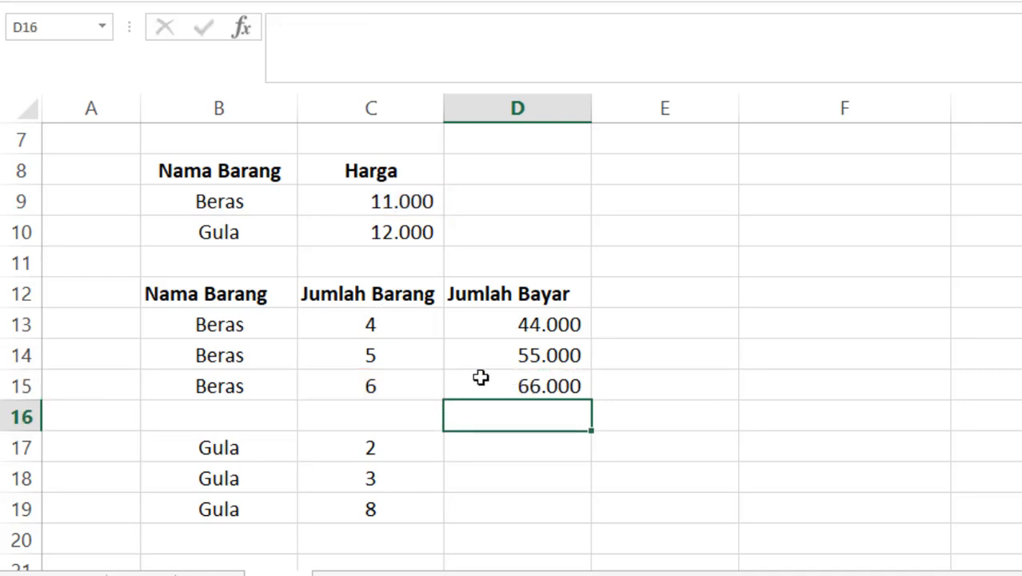
Enter =$C$10*C17 in D17 to multiply the fixed Gula price by its quantity, and check the cells it references
left_click(502, 444)
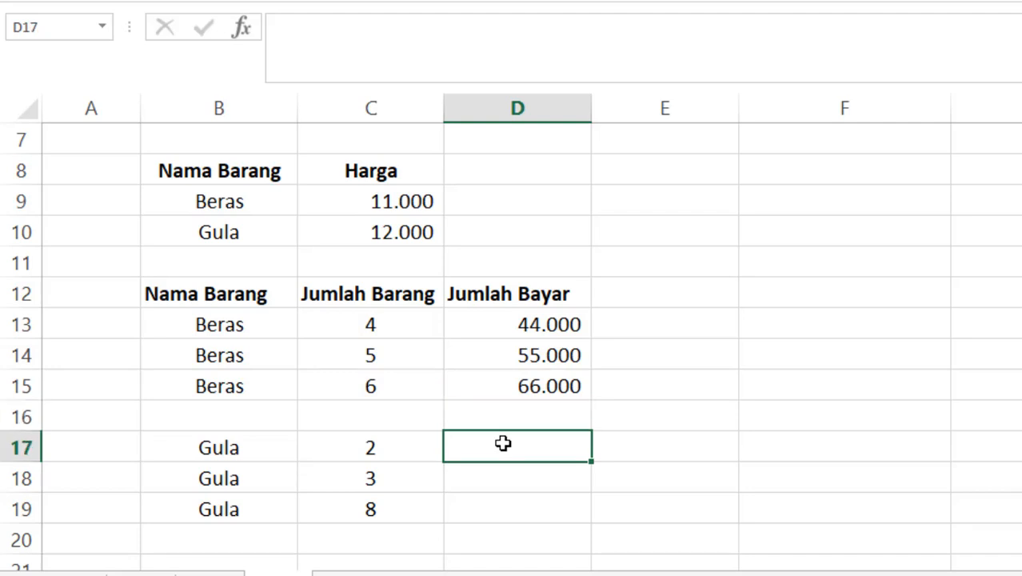
type("=")
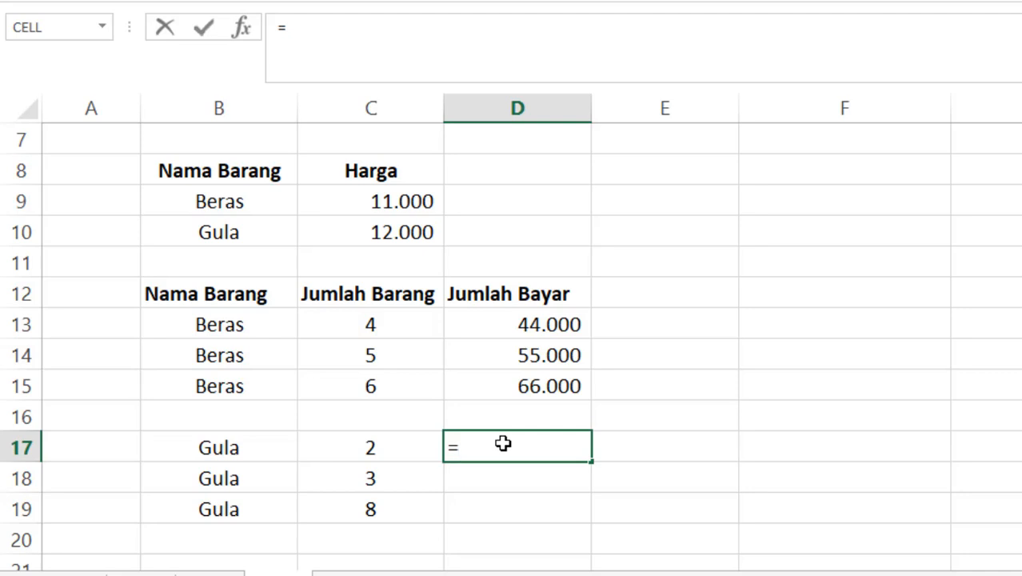
type("$")
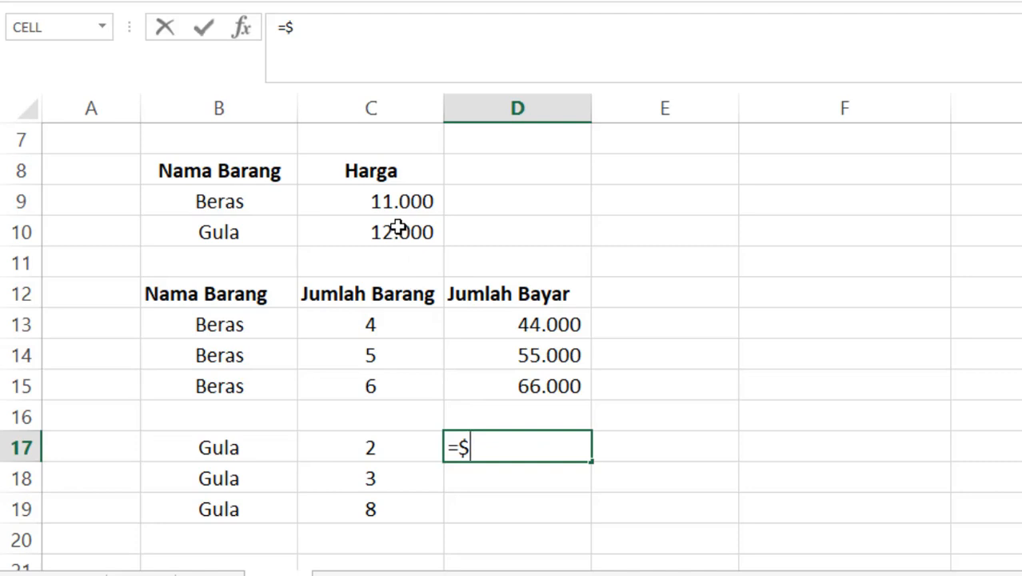
type("C$10")
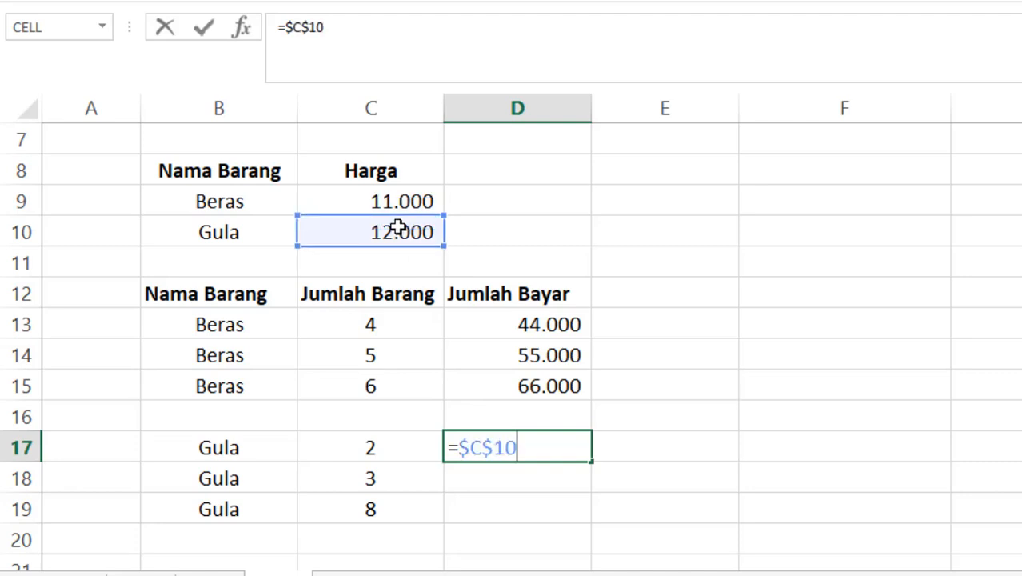
type("*")
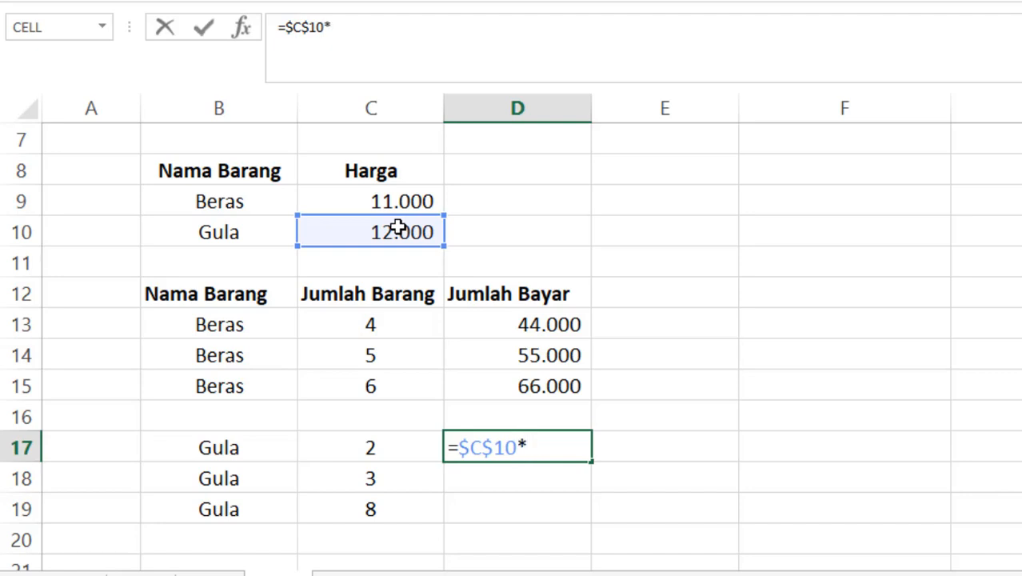
left_click(419, 444)
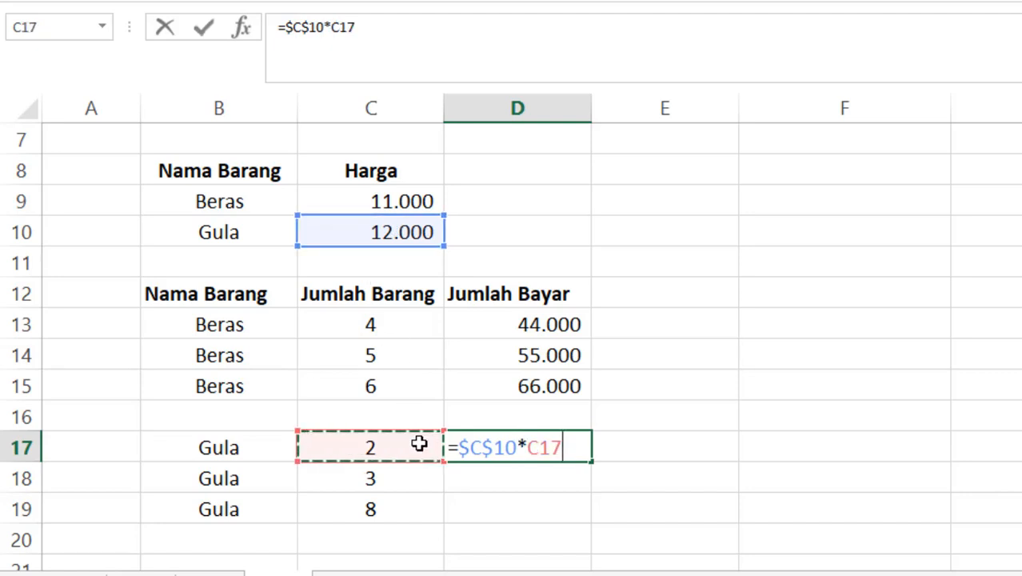
key("Return")
double_click(513, 442)
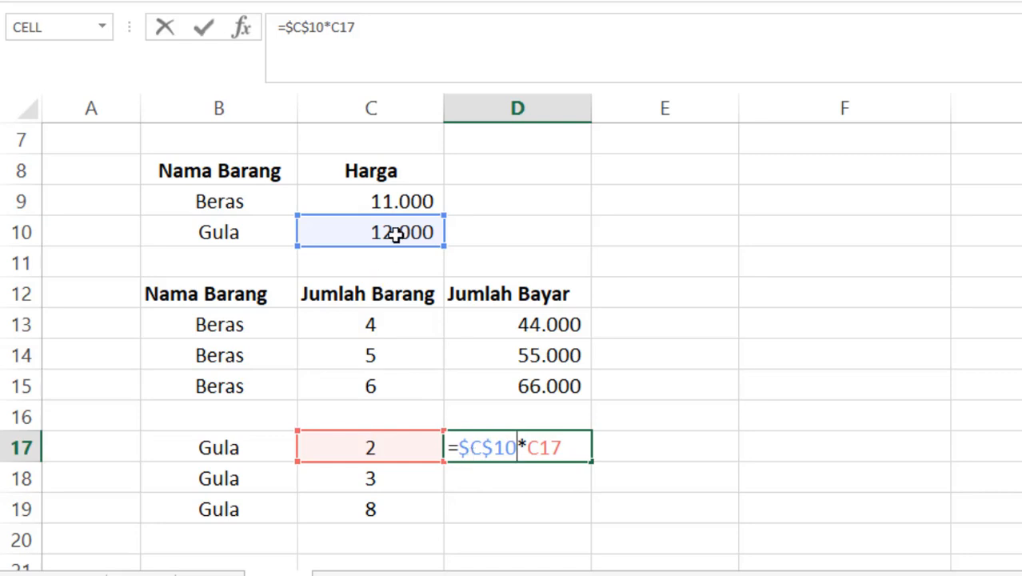
key("Return")
Copy the D17 formula into D18:D19 for the remaining Gula rows
left_click(568, 447)
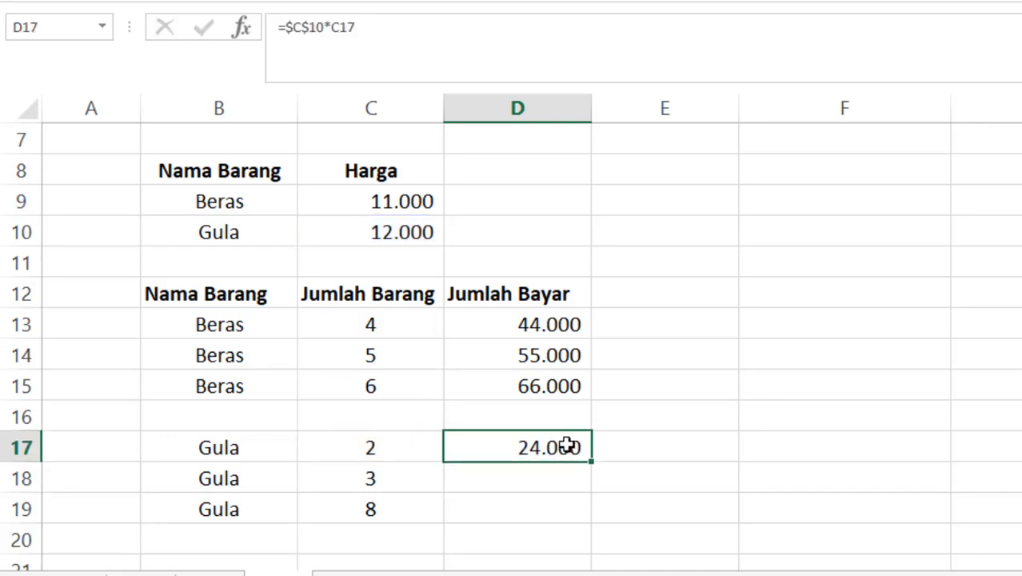
key("ctrl+c")
key("Down")
key("shift+Down")
key("ctrl+v")
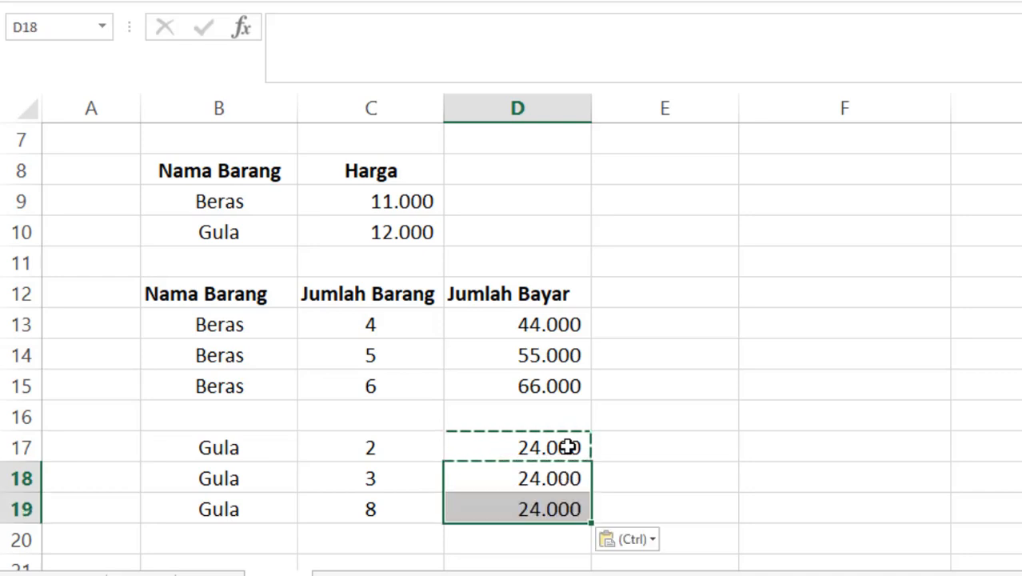
key("Escape")
Inspect which price and quantity cells the copied Gula formulas in D18 and D19 refer to
left_click(552, 479)
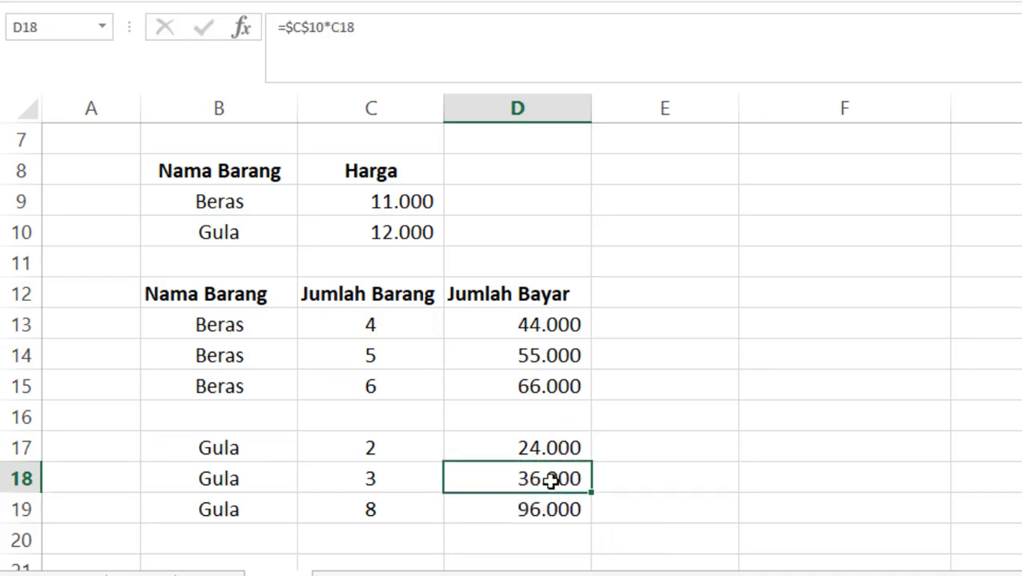
double_click(552, 479)
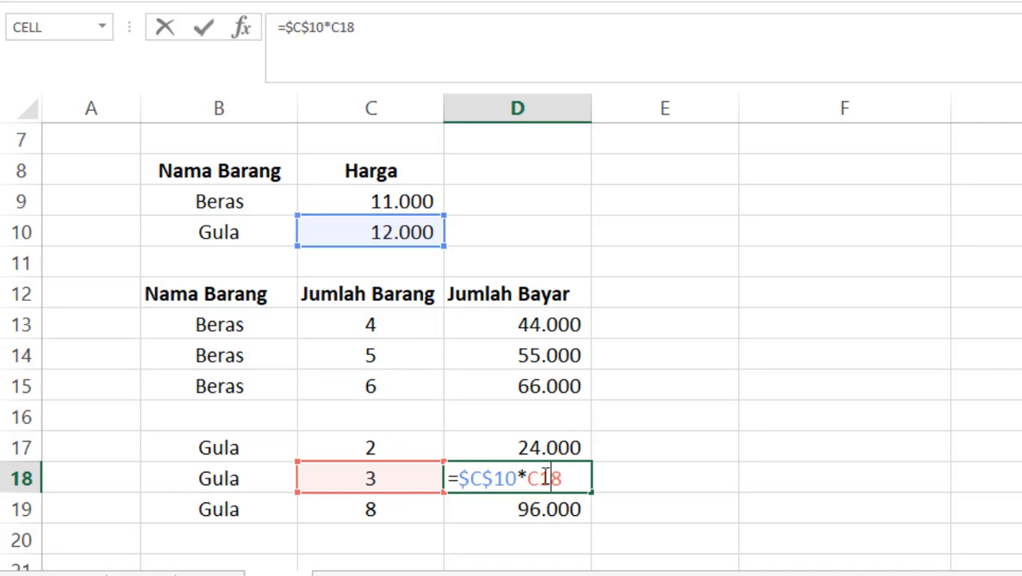
key("ctrl+Return")
left_click(534, 500)
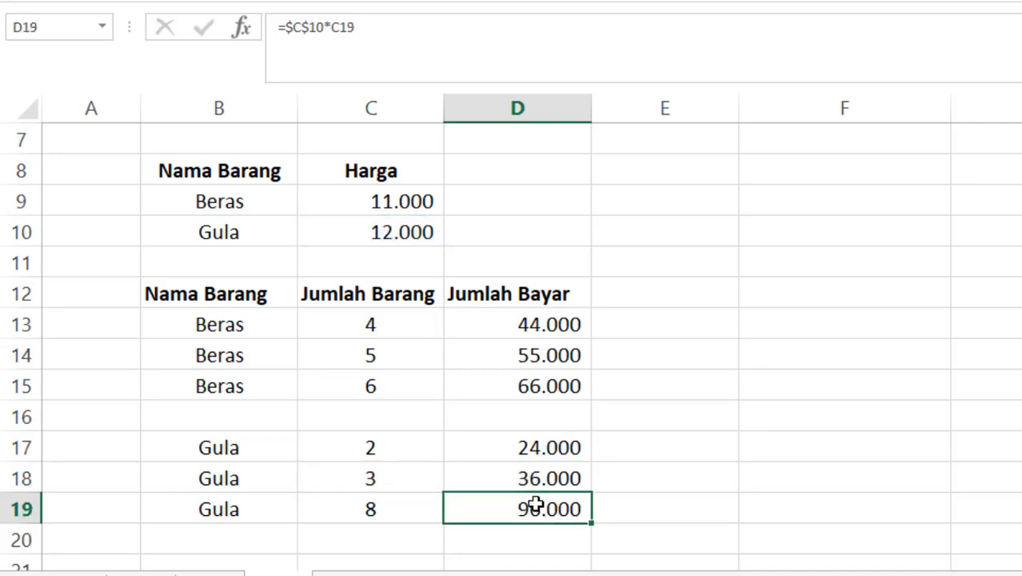
double_click(536, 506)
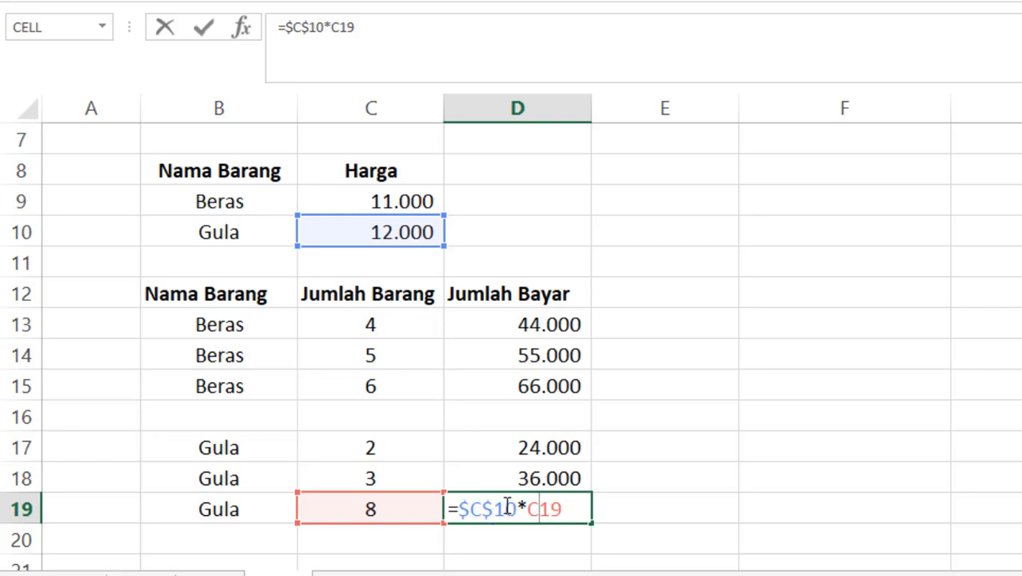
key("Return")
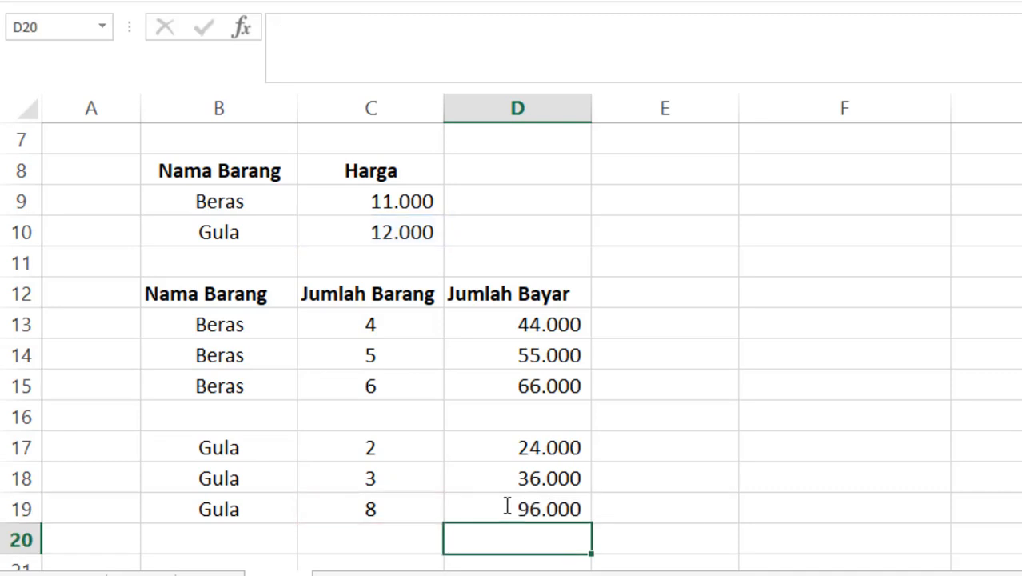
left_click(670, 443)
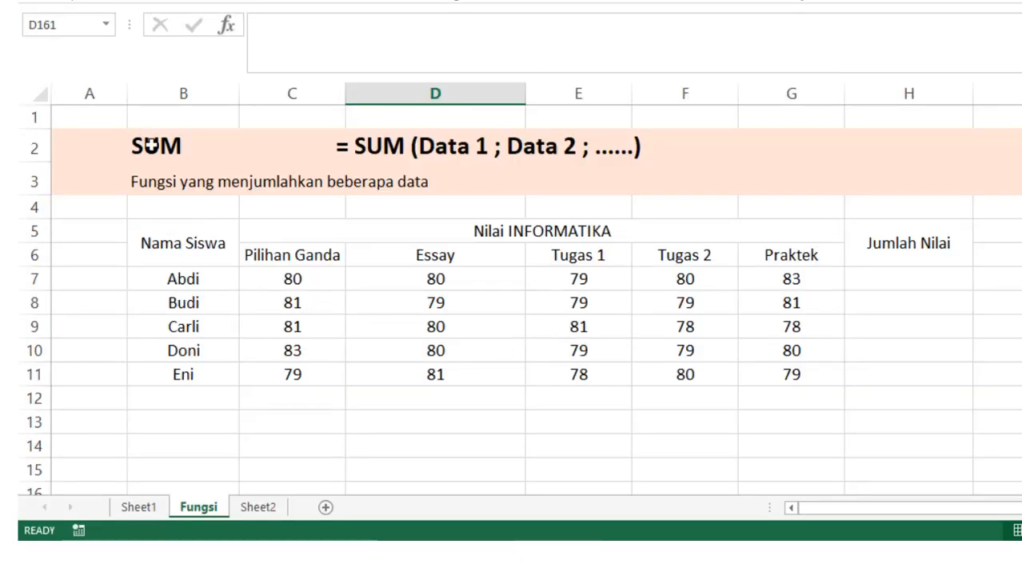
Review the SUM function's syntax and the Nilai INFORMATIKA score table on the Fungsi sheet
left_click(156, 146)
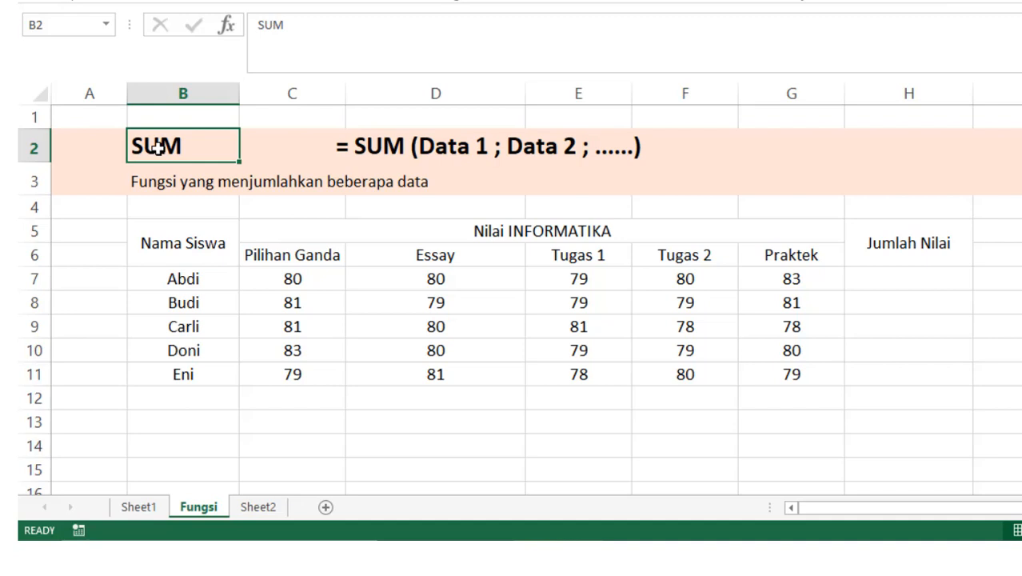
left_click(299, 149)
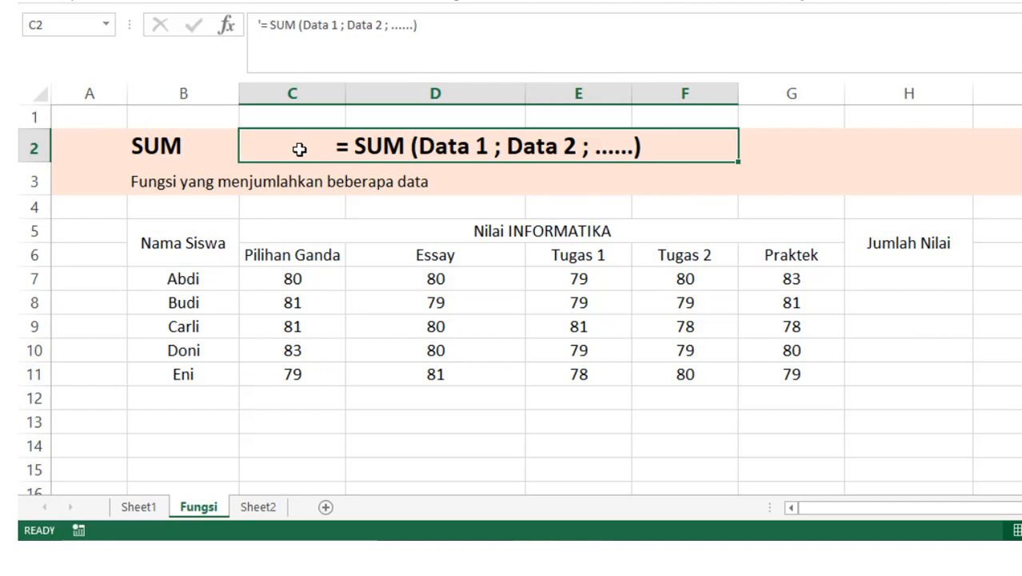
left_click(909, 279)
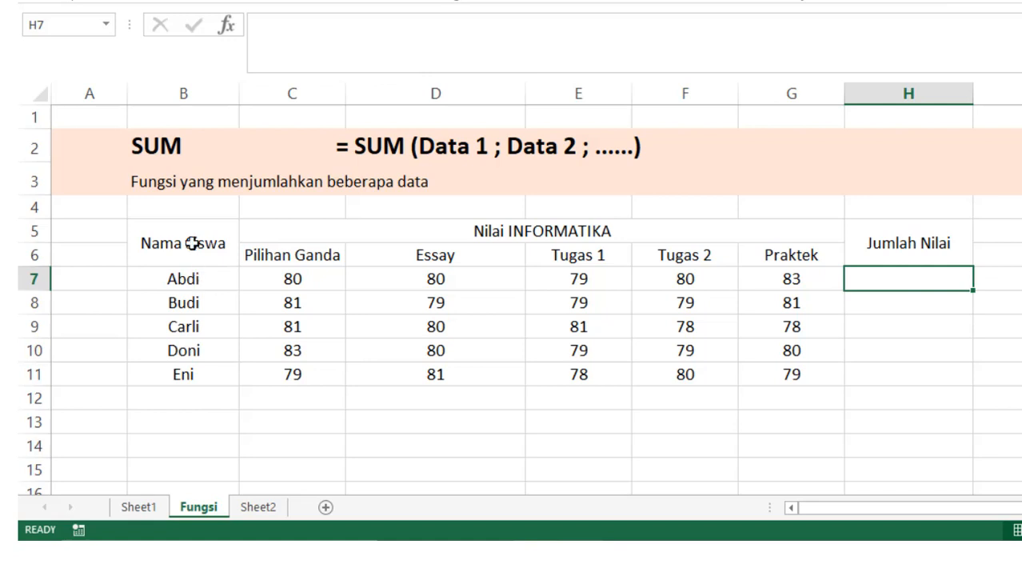
left_click_drag(192, 245, 692, 373)
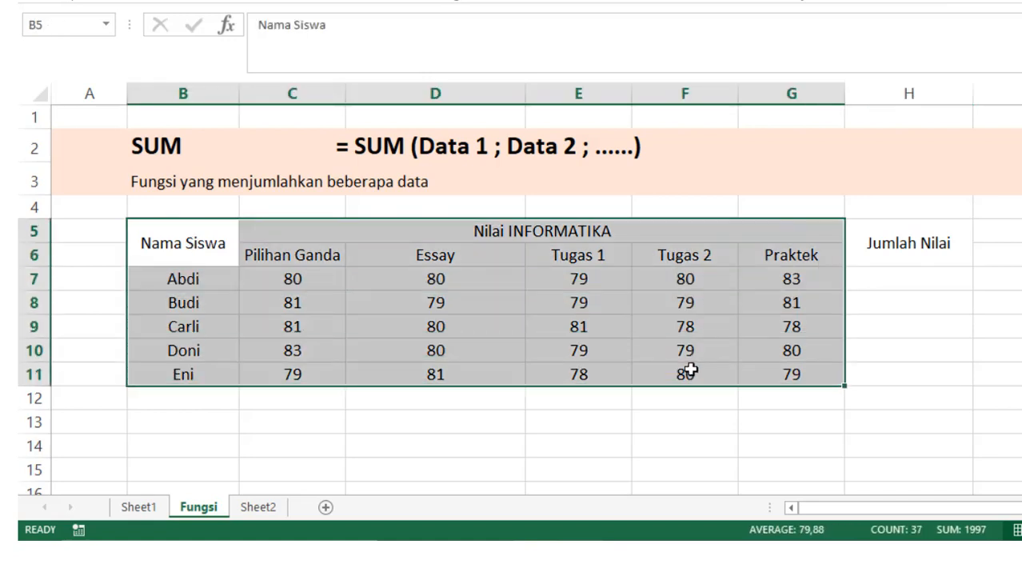
Enter =SUM(C7;D7;E7;F7;G7) in H7 to total the first student's five Informatika scores
left_click(861, 280)
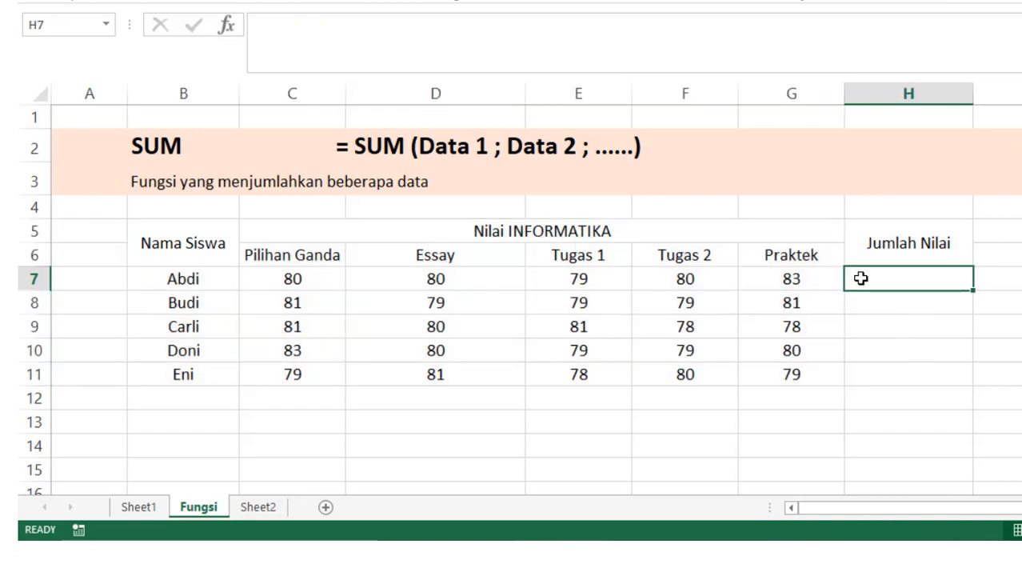
type("=sum(")
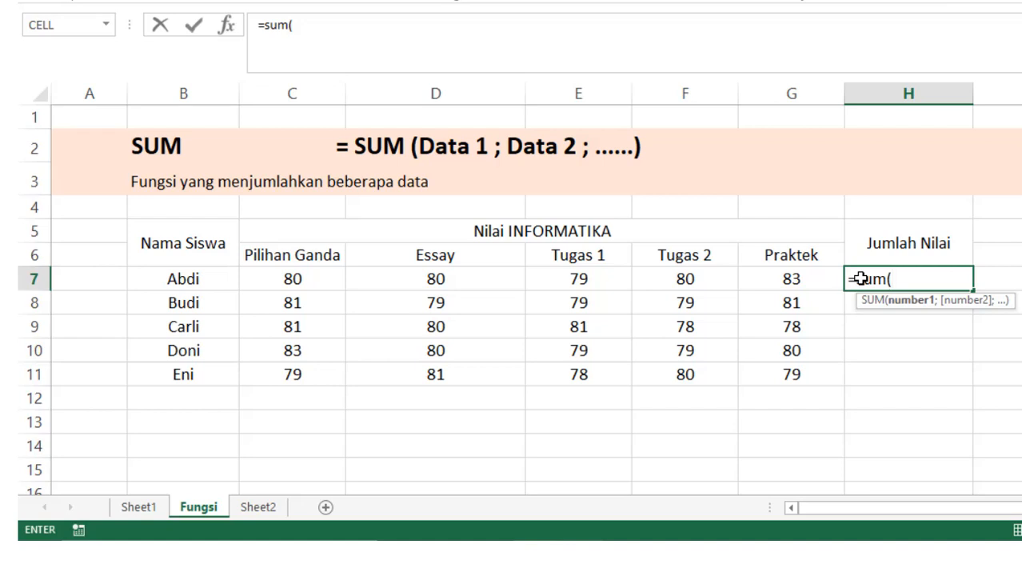
left_click(287, 277)
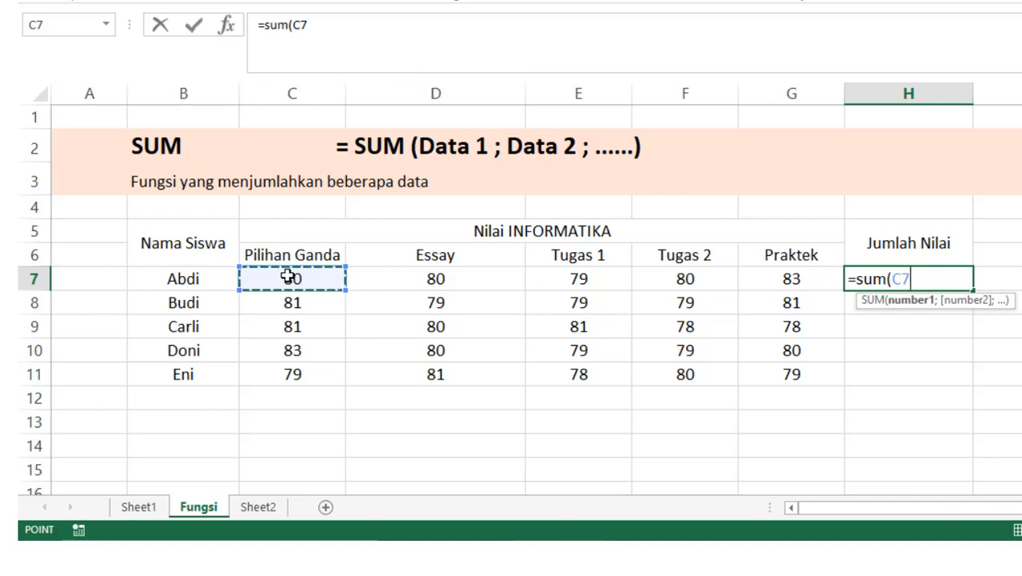
type(";")
left_click(401, 282)
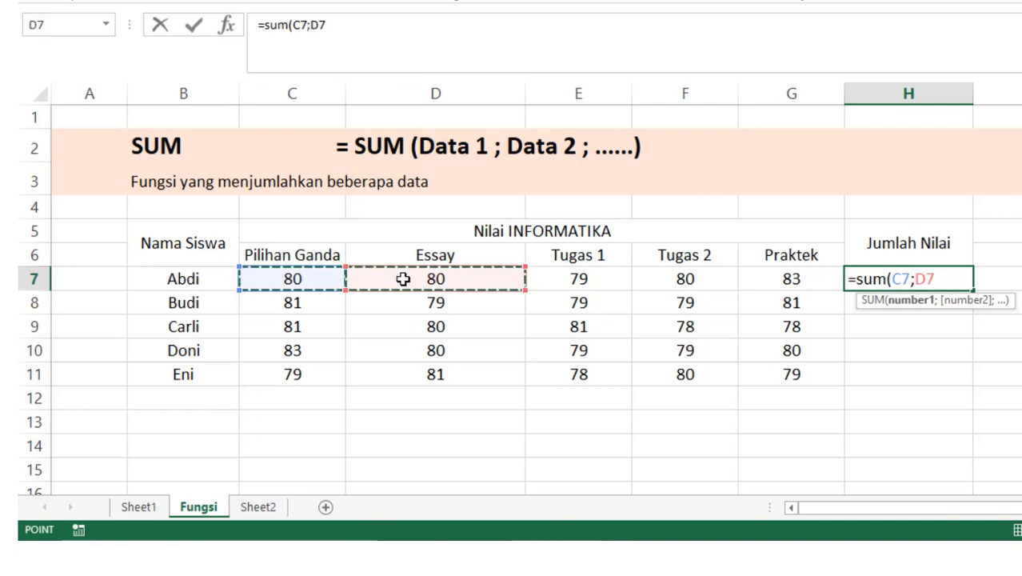
type(";")
left_click(578, 280)
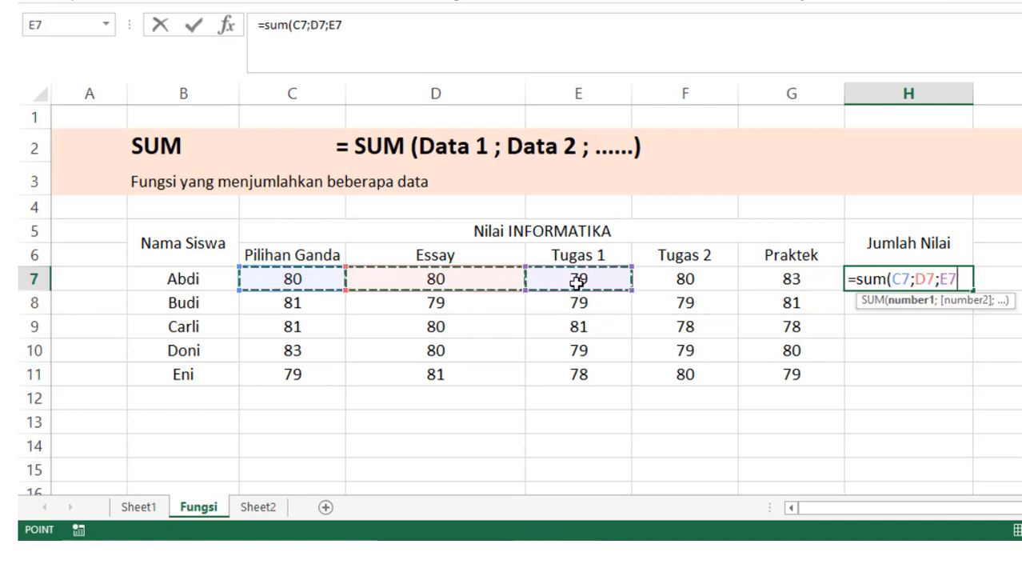
type(";")
left_click(672, 282)
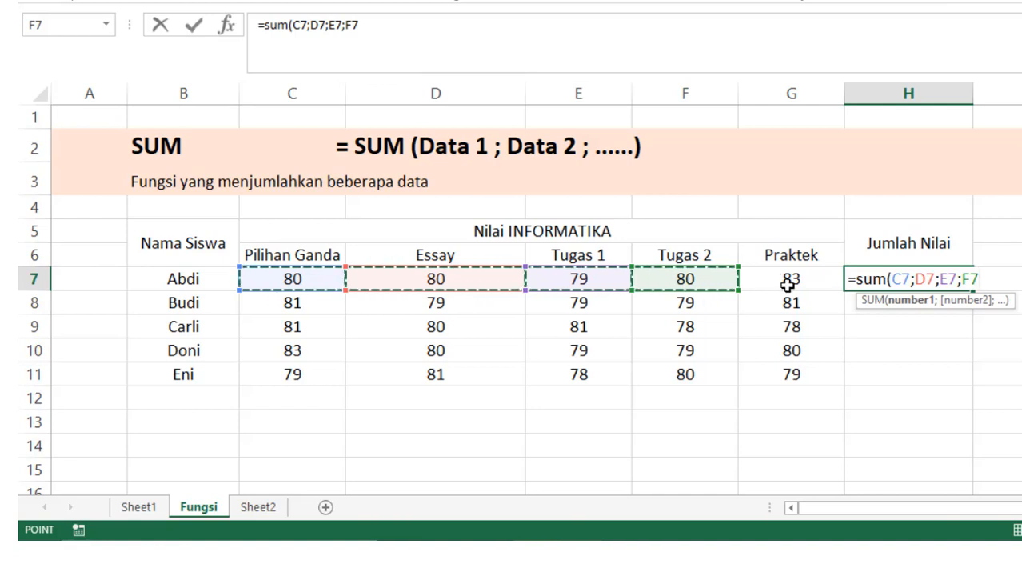
type(";")
left_click(788, 284)
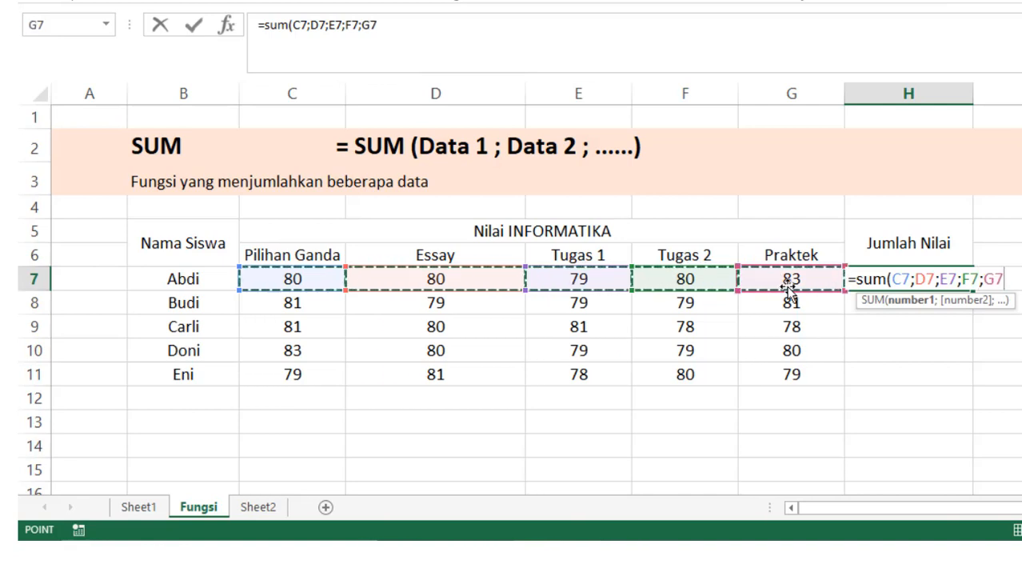
type(")")
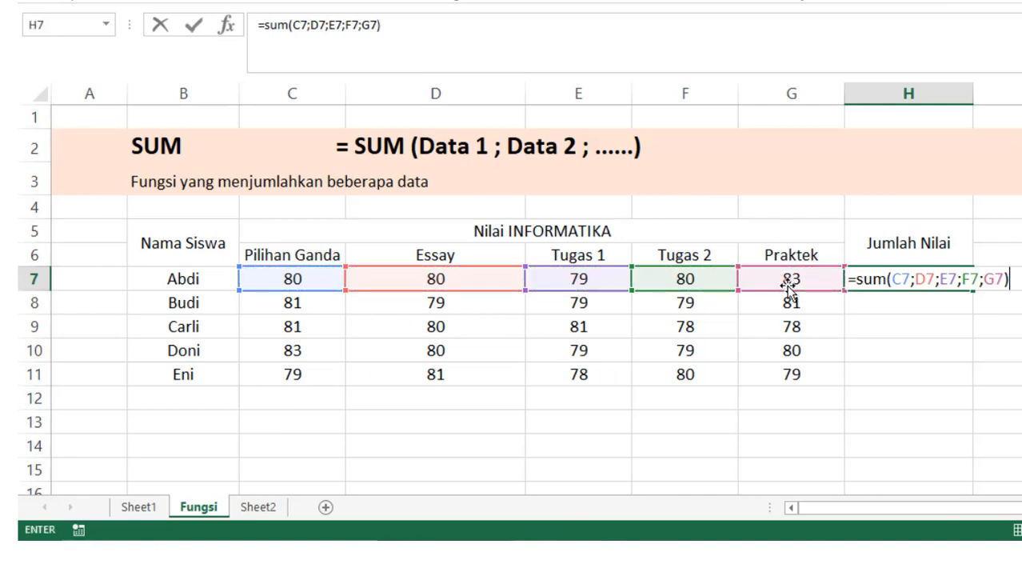
key("Return")
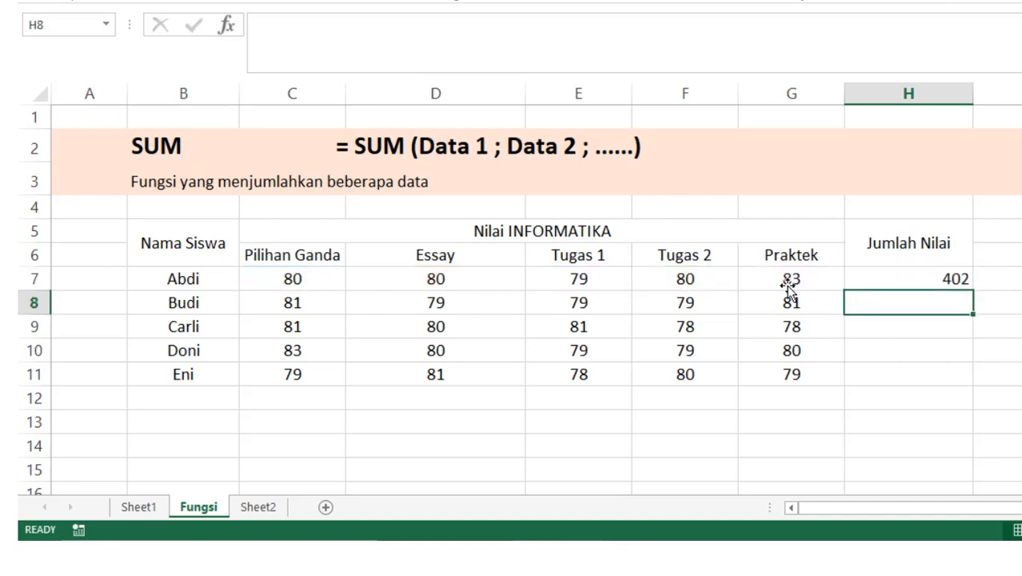
Enter =SUM(C8;D8;E8;F8;G8) in H8 to total the second student's scores
type("=sum(")
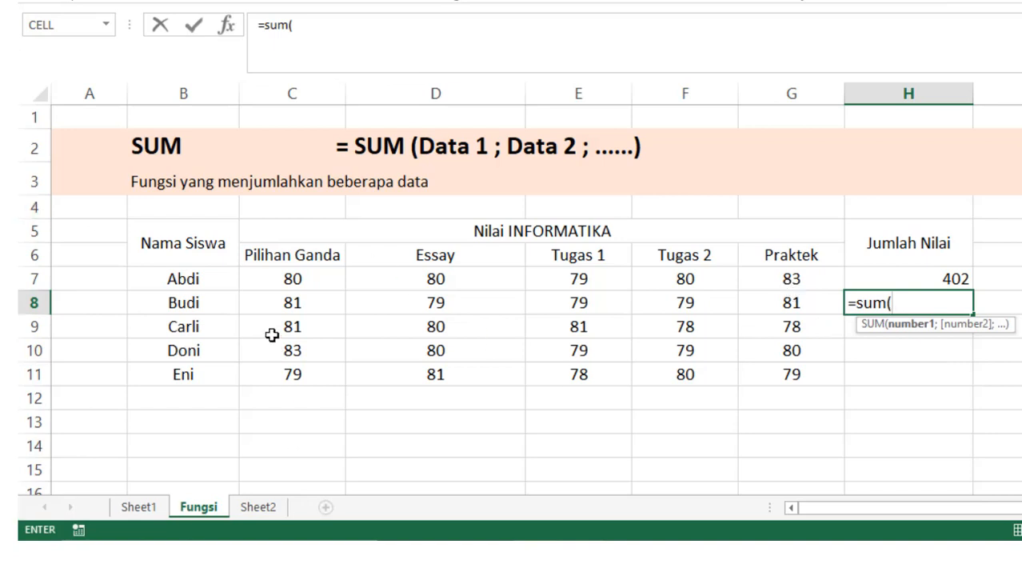
left_click(303, 303)
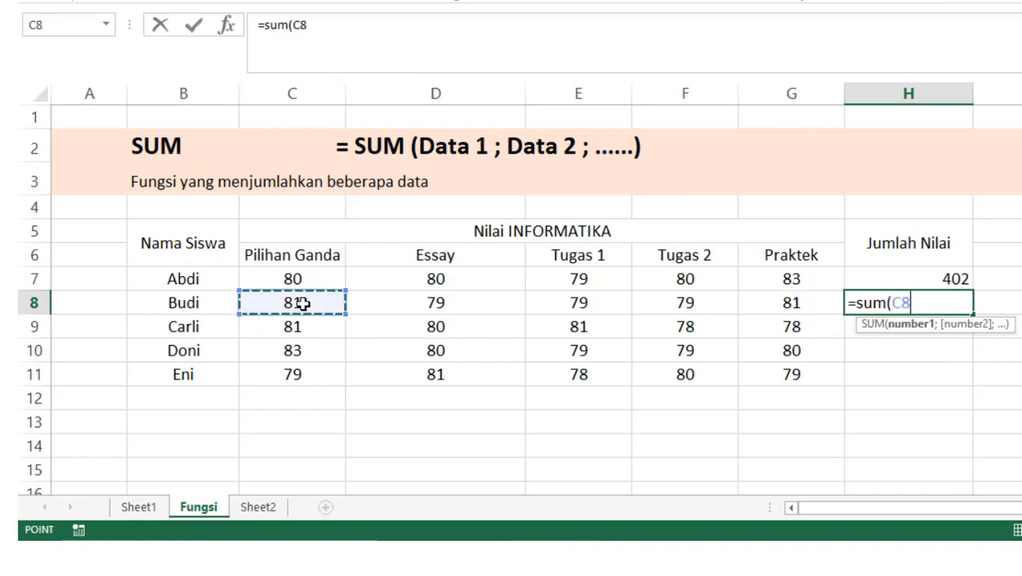
type(";")
left_click(404, 301)
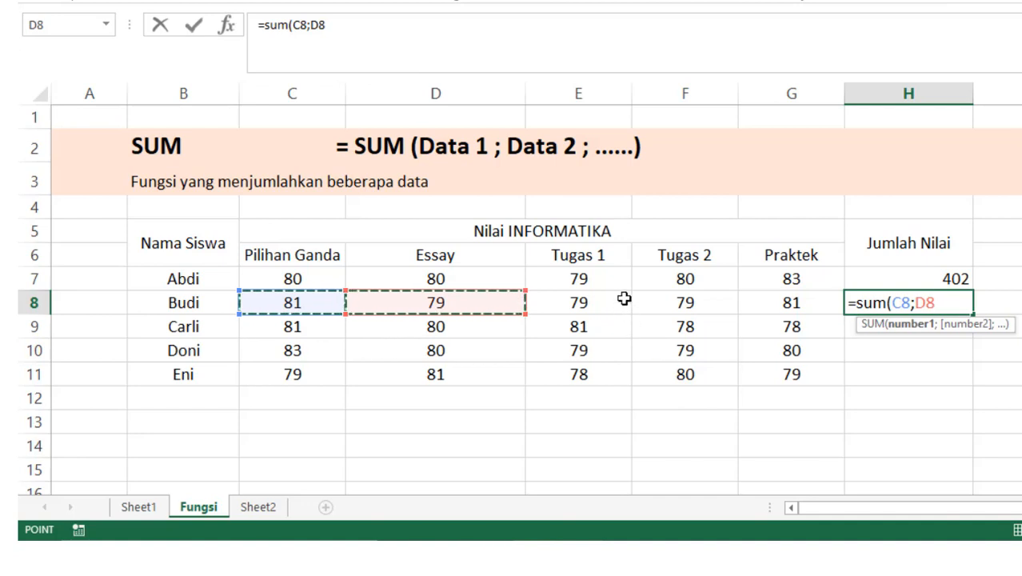
type(";")
left_click(622, 303)
type(";")
left_click(661, 298)
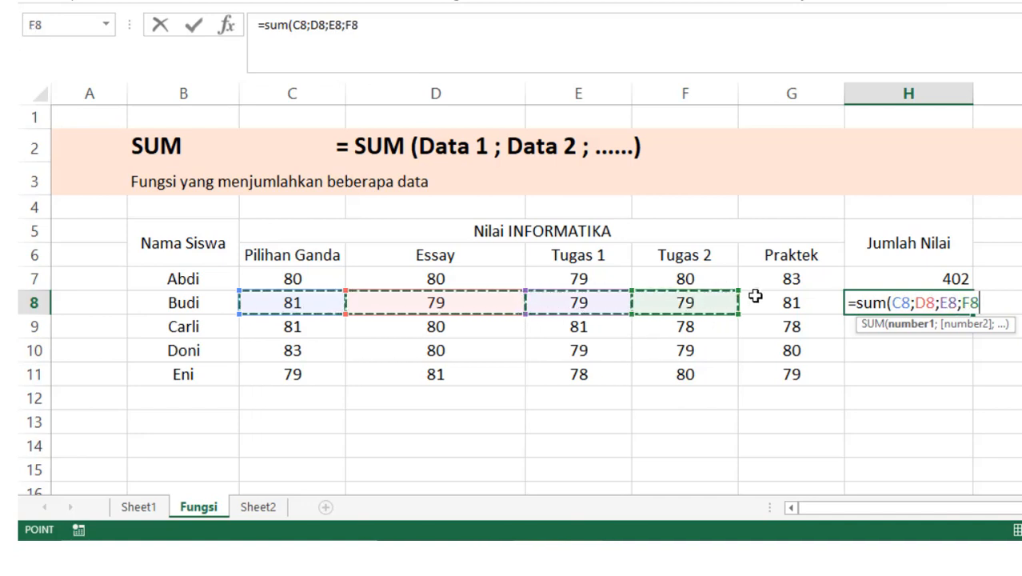
type(";")
left_click(757, 300)
type(";G8_")
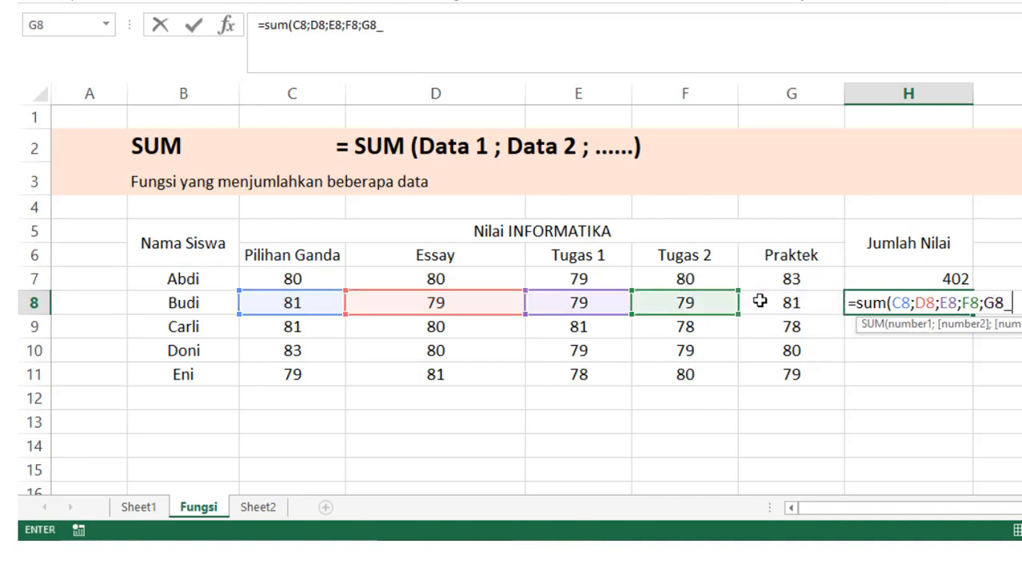
key("BackSpace")
key("Return")
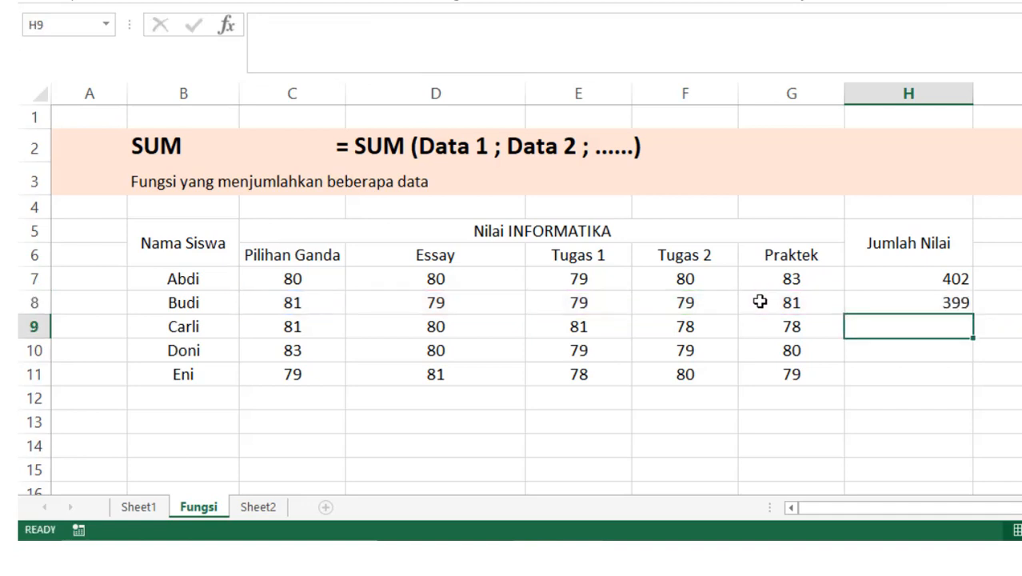
Enter =SUM(C9;D9;E9;F9;G9) in H9 to total the third student's scores
type("=sum(")
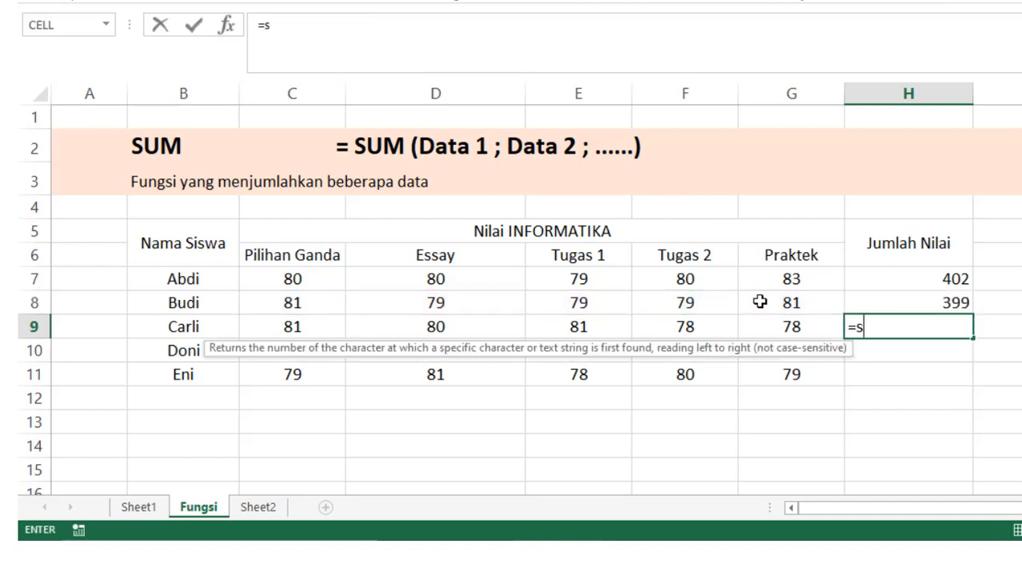
left_click(305, 325)
type(";")
left_click(422, 327)
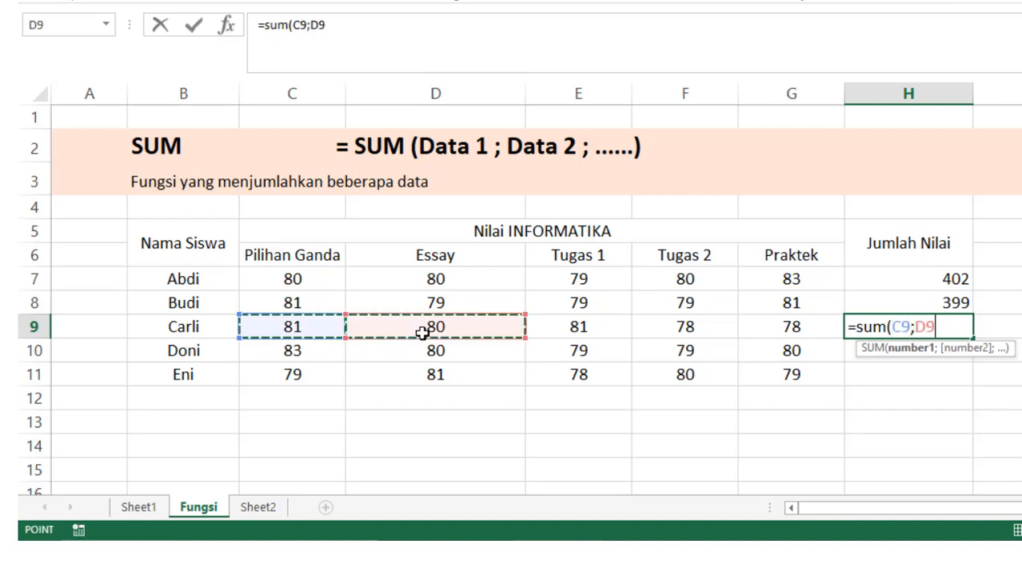
type(";")
left_click(552, 328)
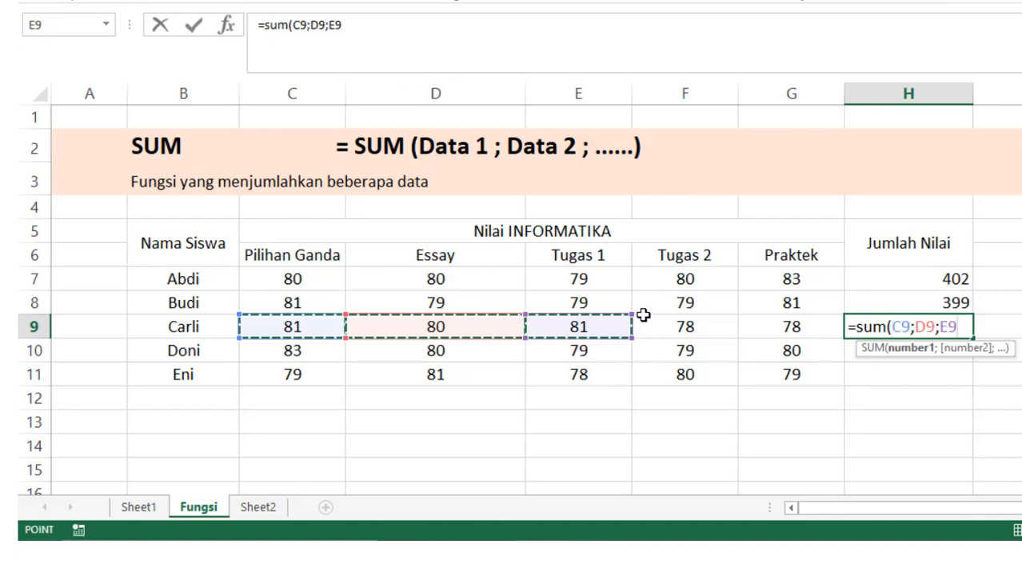
type(";")
left_click(646, 324)
type(";")
left_click(789, 323)
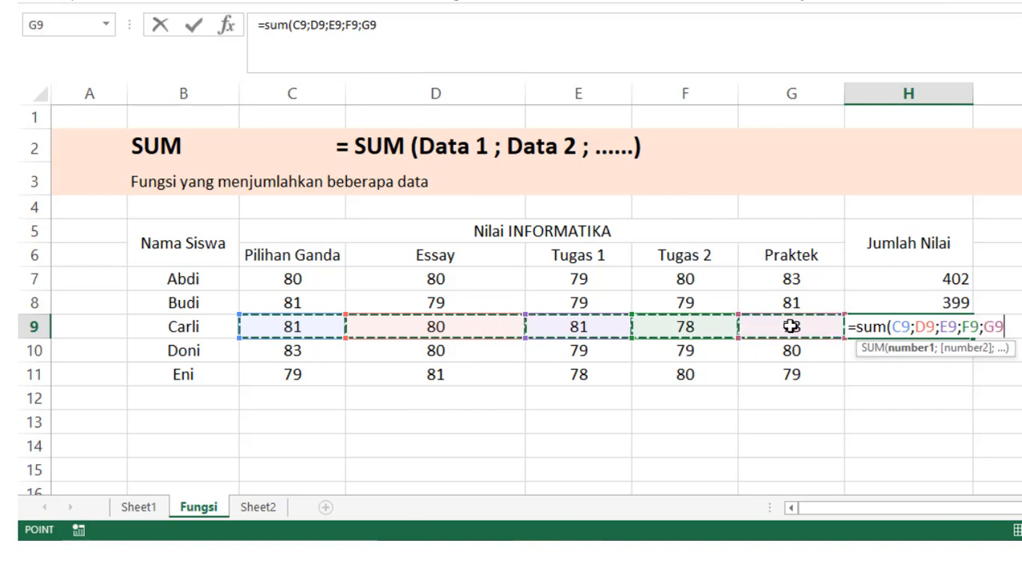
type(")")
key("Return")
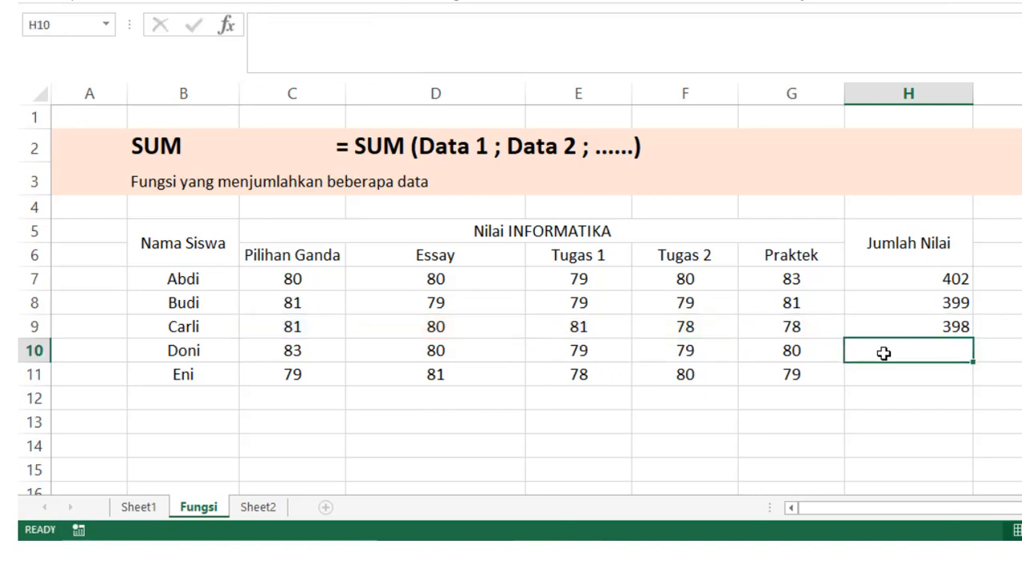
Enter =SUM(C10;D10;E10;F10;G10) in H10 to total the fourth student's scores
type("=s")
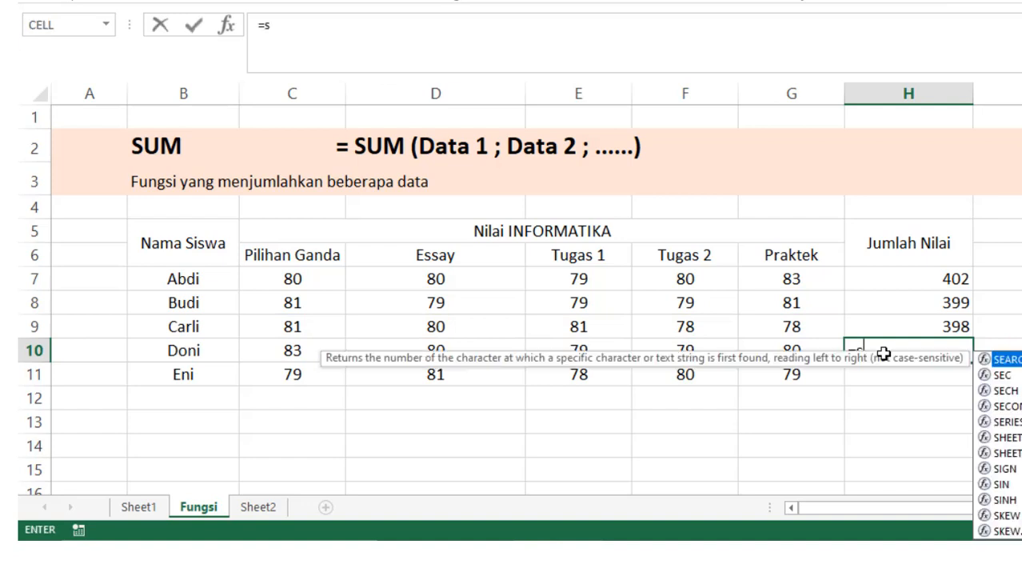
type("um(")
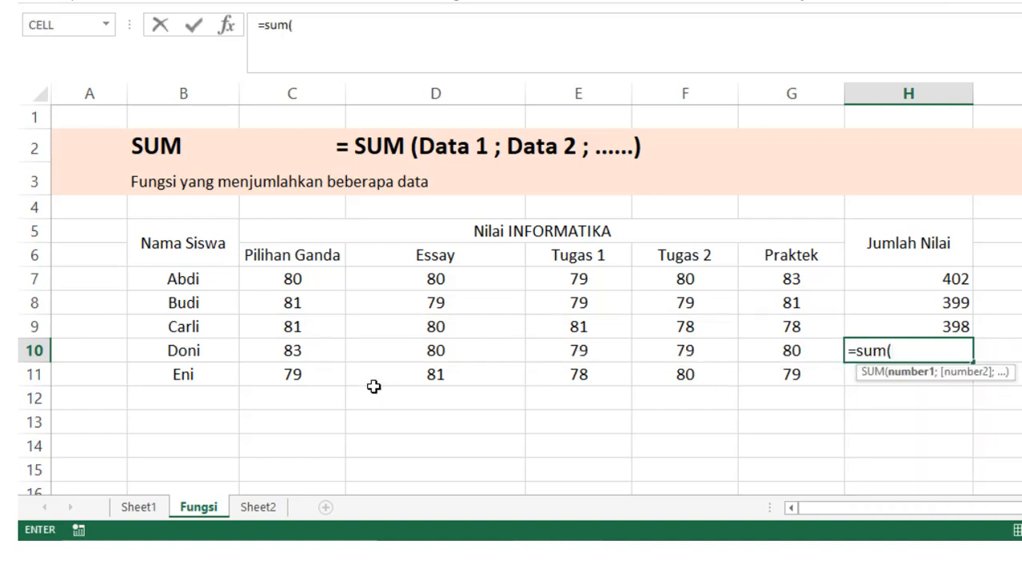
left_click(319, 352)
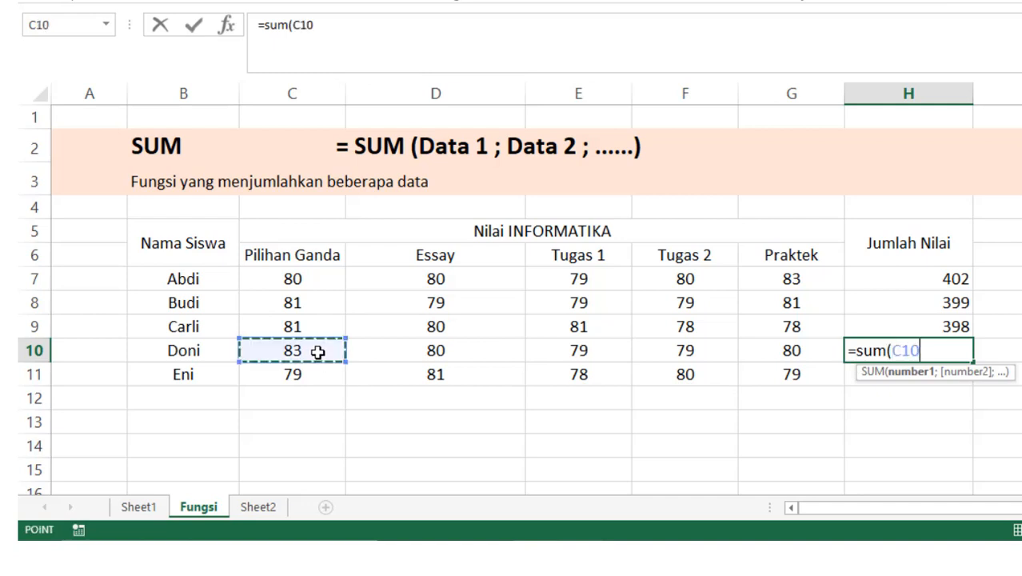
type(";")
left_click(402, 354)
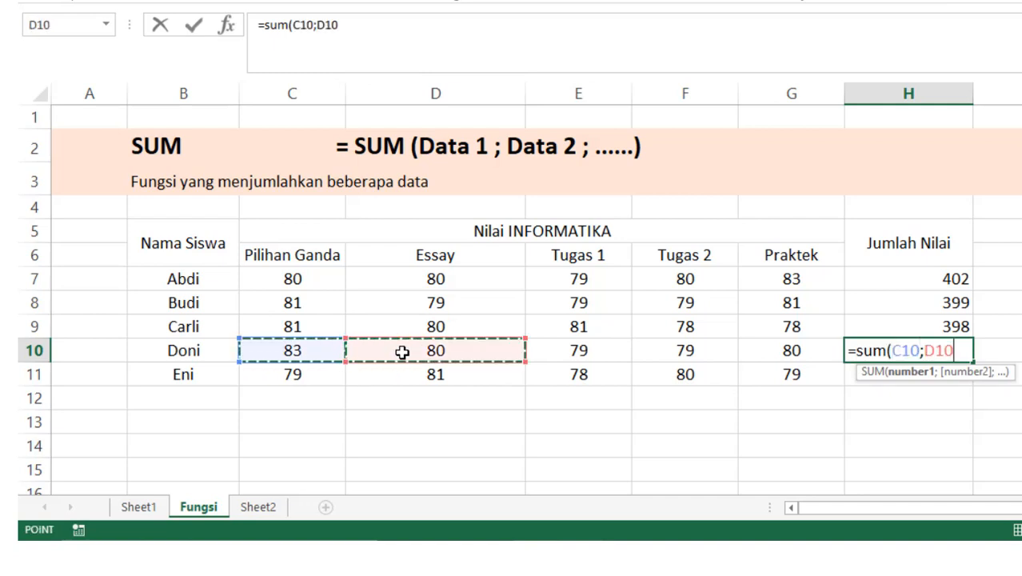
type(";")
left_click(551, 350)
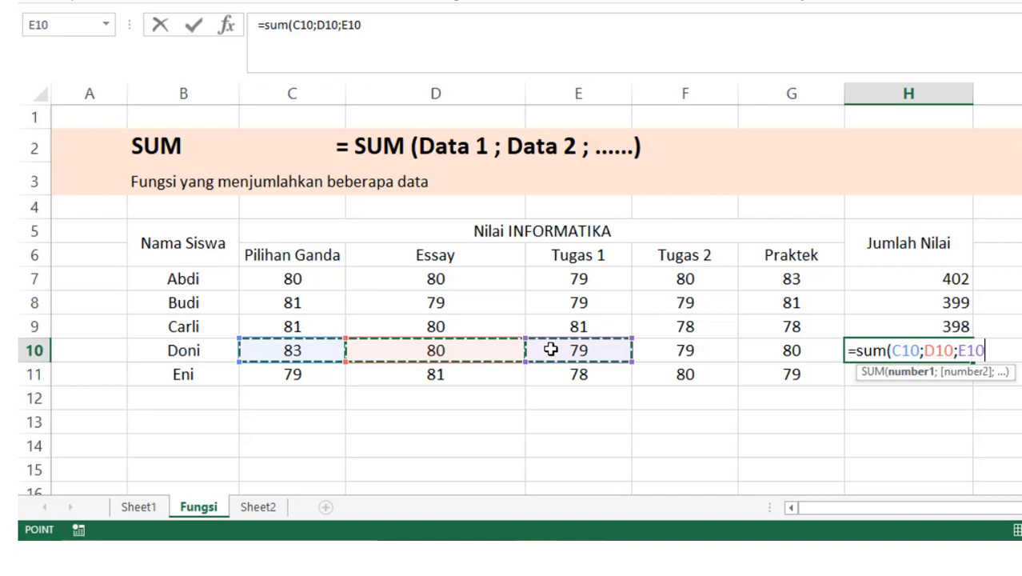
type(";")
left_click(652, 349)
type(";")
left_click(766, 347)
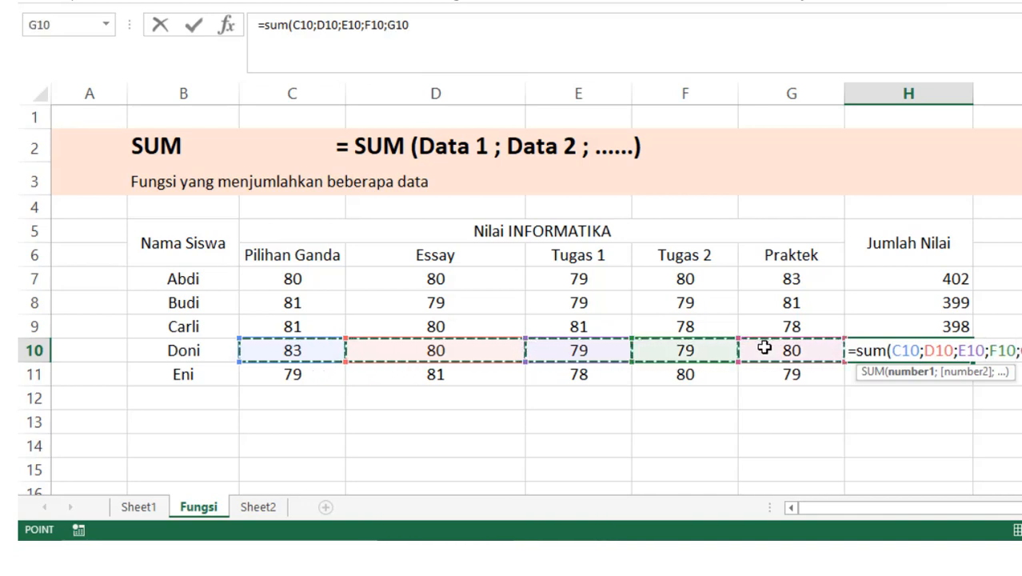
key("Return")
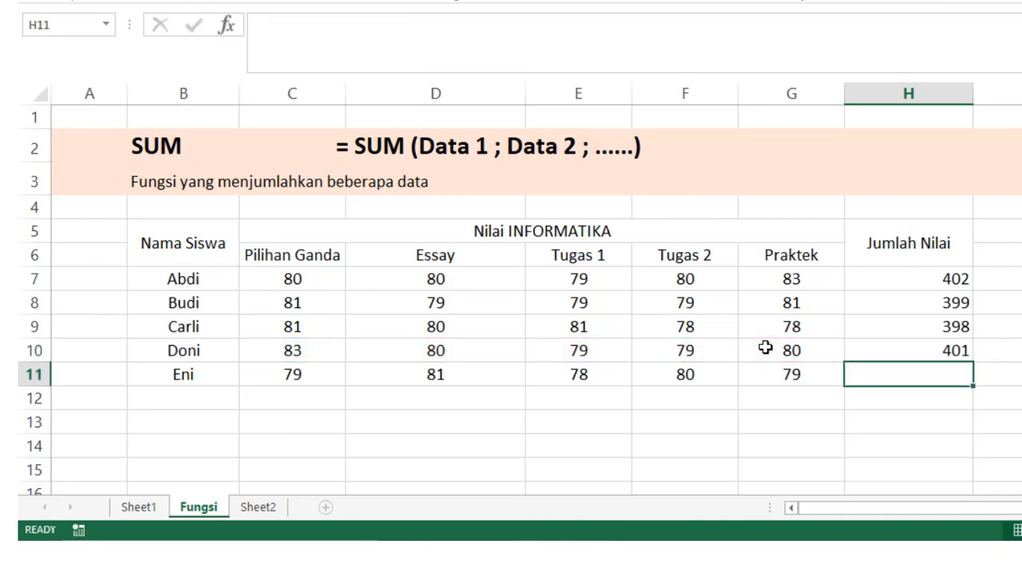
Enter =SUM(C11;D11;E11;F11;G11) in H11 to total the last student's scores
type("=sum(")
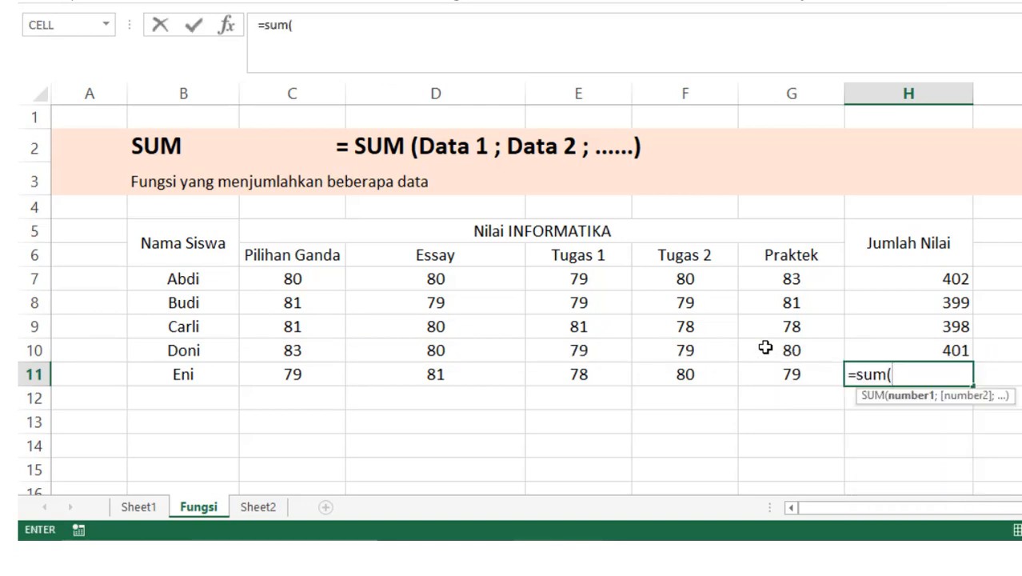
left_click(249, 374)
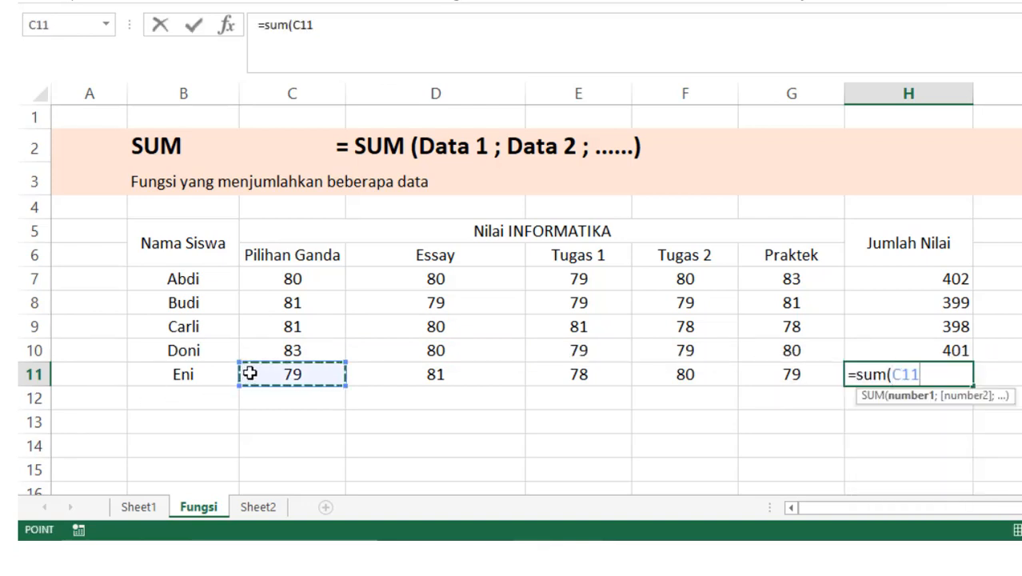
type(";")
left_click(407, 374)
type(";")
left_click(571, 372)
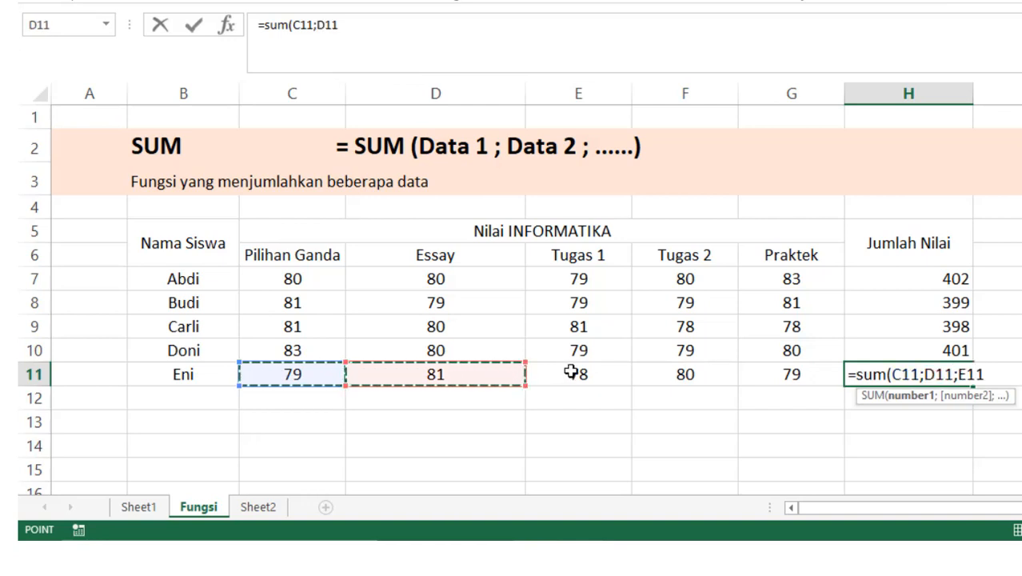
type(";")
left_click(663, 371)
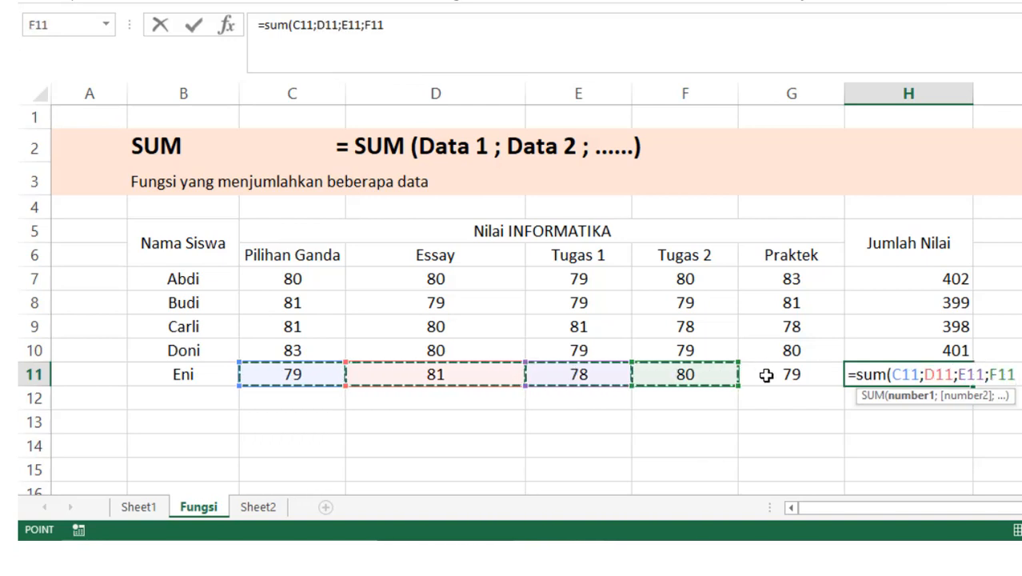
type(";")
left_click(766, 375)
type(")")
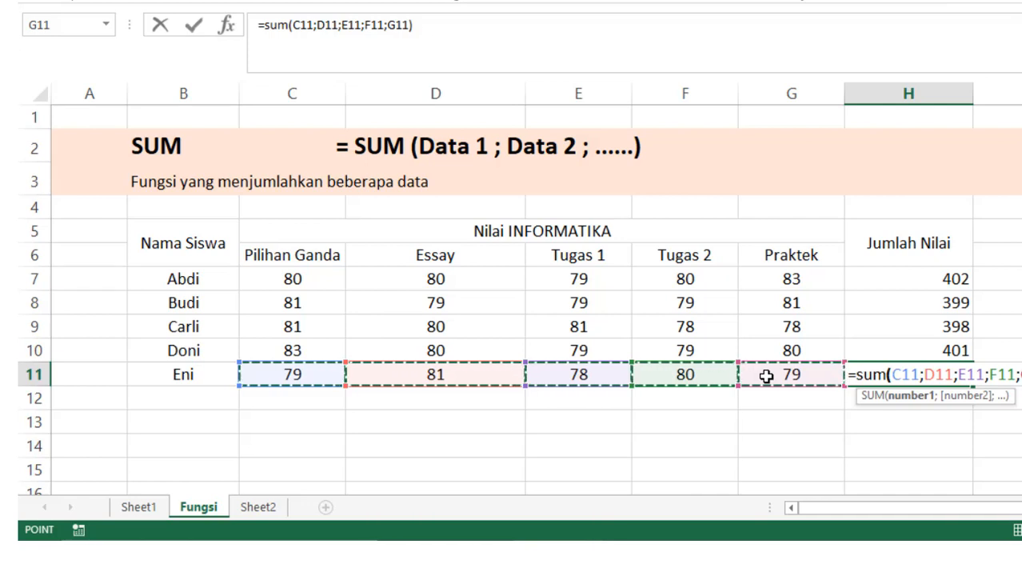
key("Return")
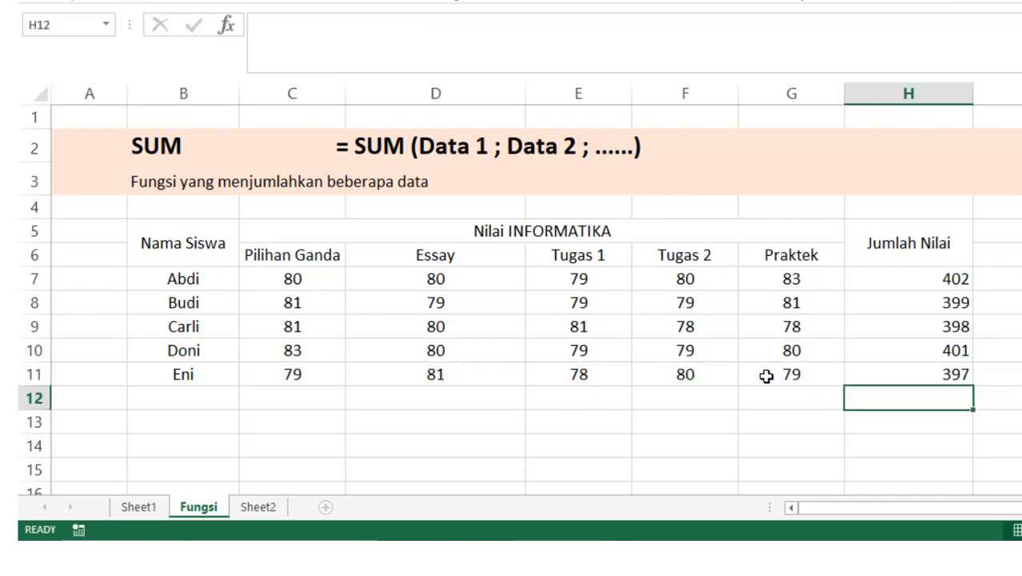
Examine the five separate cell arguments of the SUM formula in H7, one after another
double_click(956, 278)
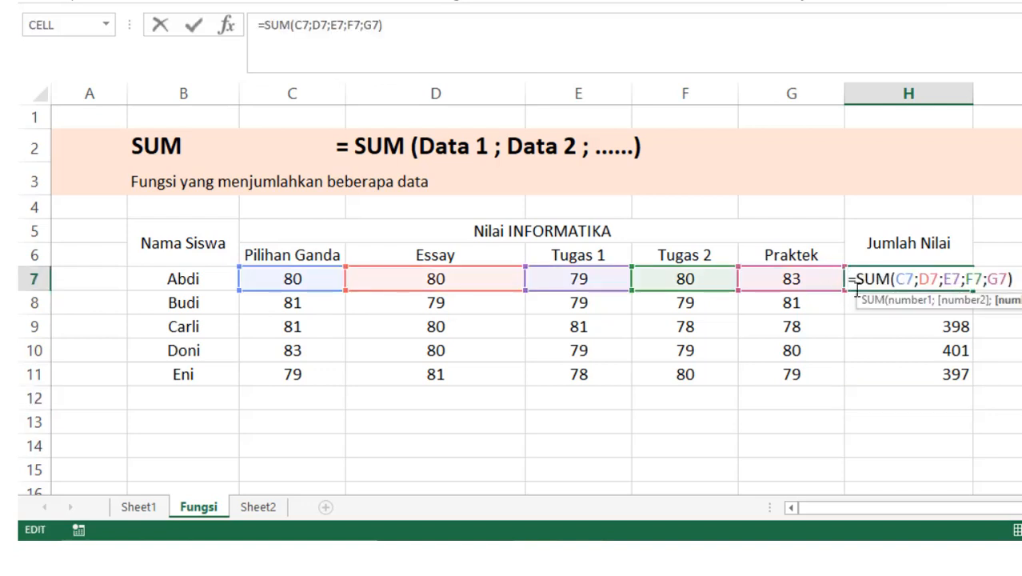
left_click(906, 301)
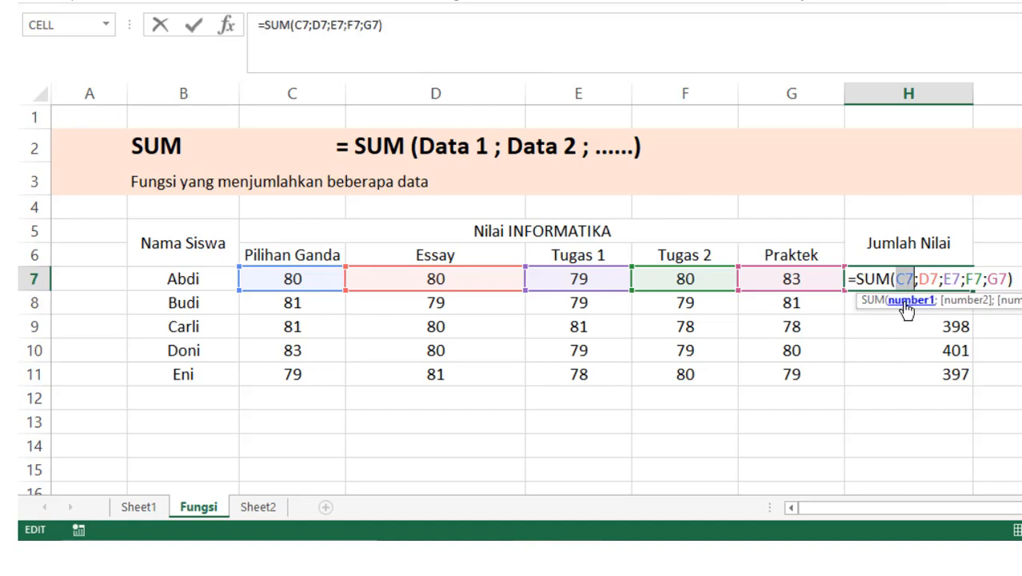
left_click(959, 301)
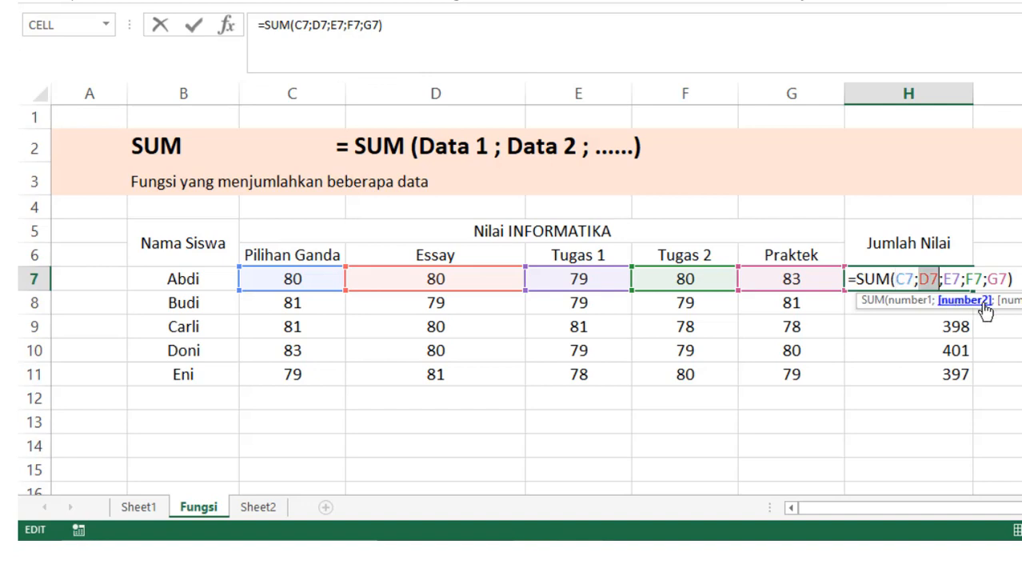
left_click(1010, 301)
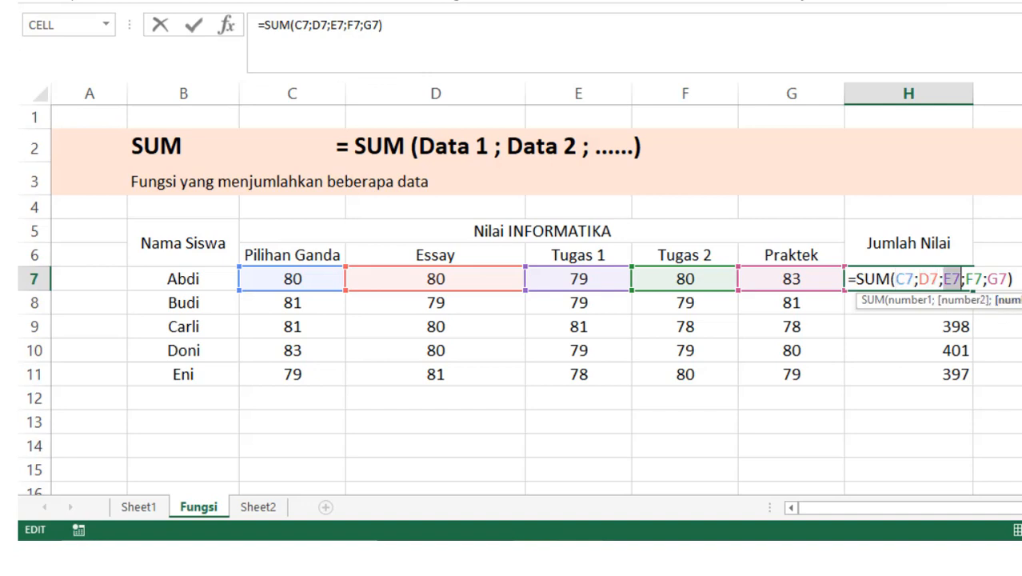
left_click(1021, 301)
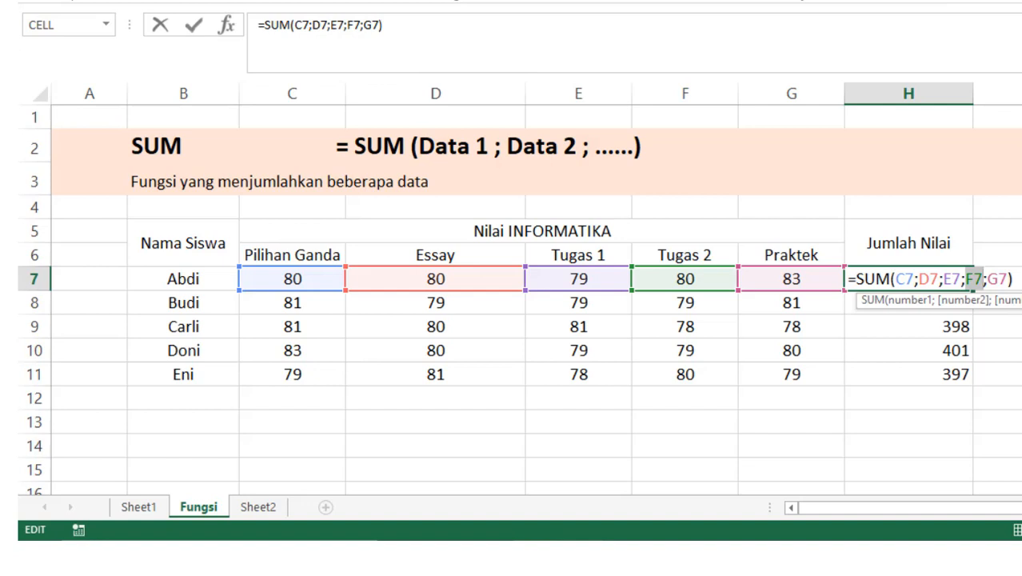
left_click(1021, 301)
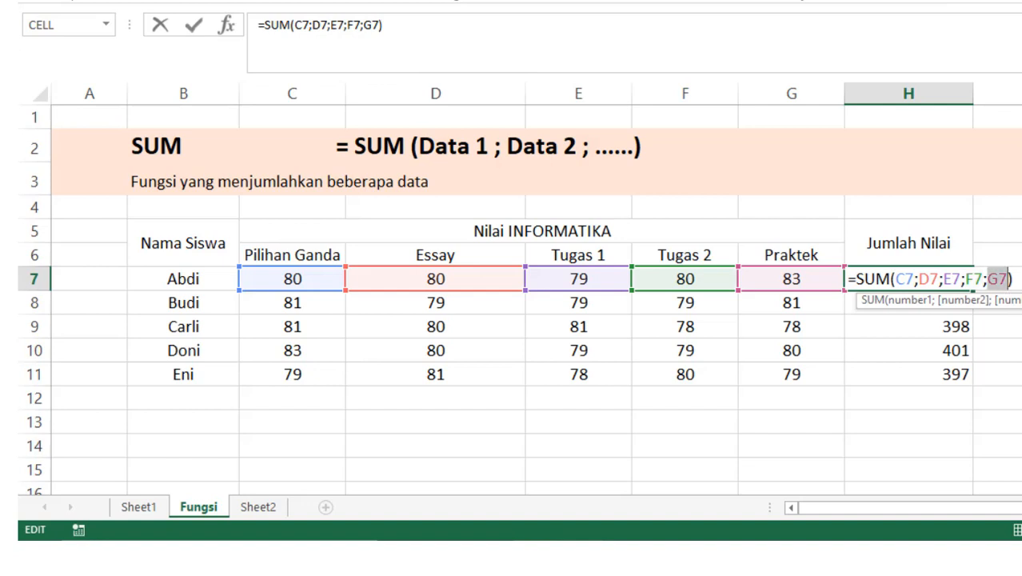
key("Return")
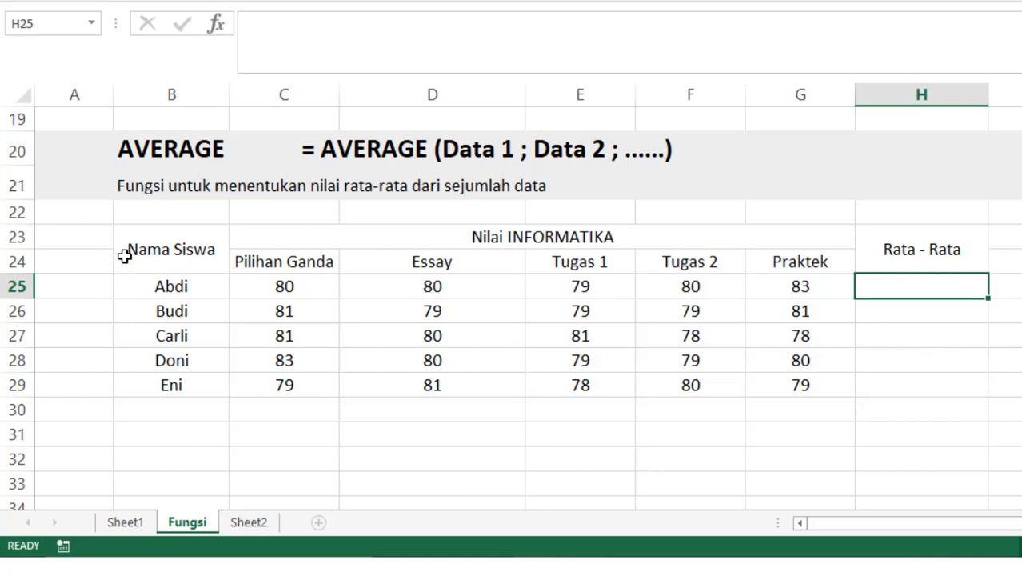
Review the score table in the AVERAGE section and its Rata - Rata column heading
left_click_drag(128, 256, 698, 385)
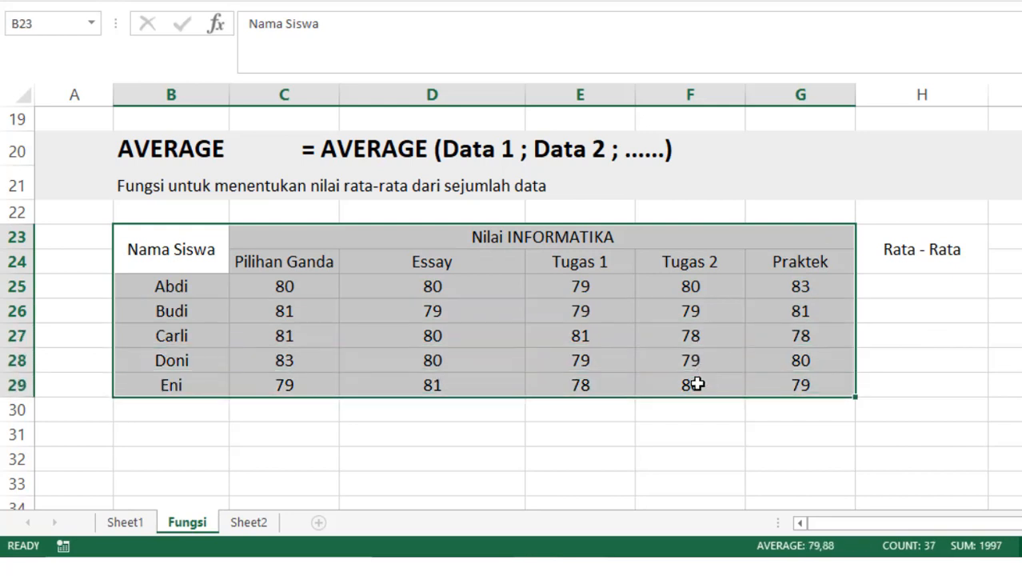
left_click(213, 288)
left_click(904, 254)
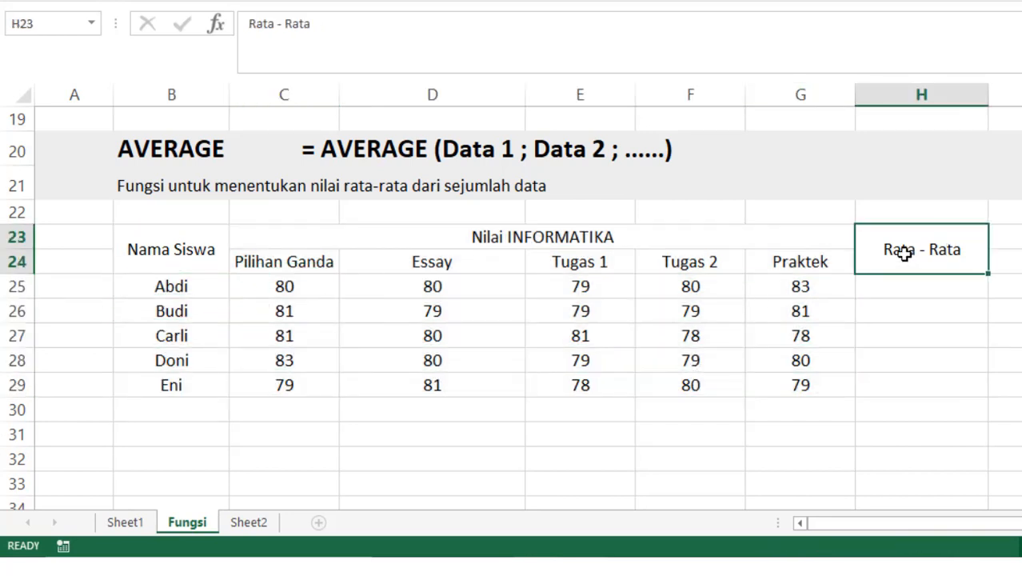
Enter =AVERAGE(C25;D25;E25;F25;G25) in H25 to average the first student's scores
left_click(894, 284)
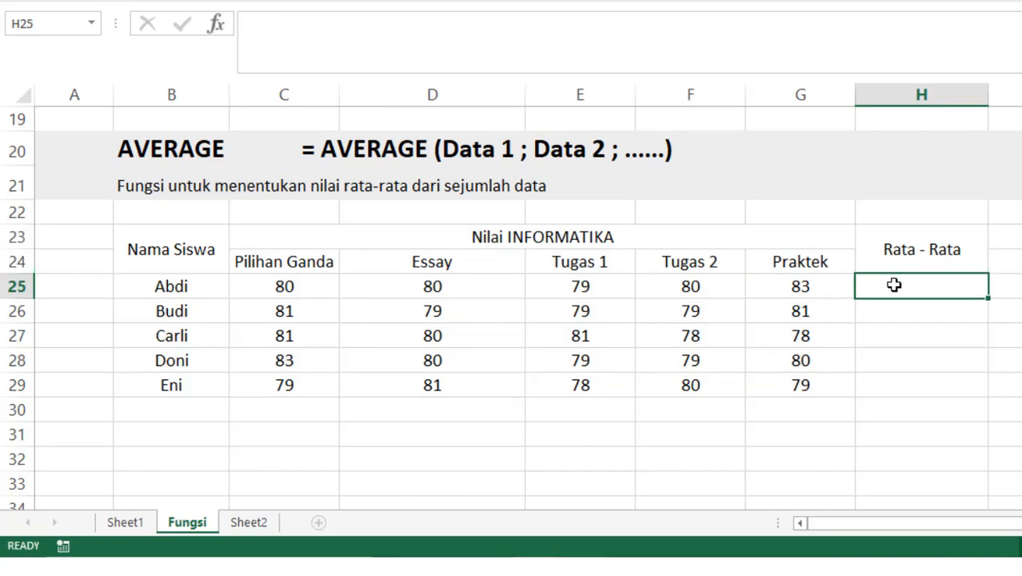
type("=")
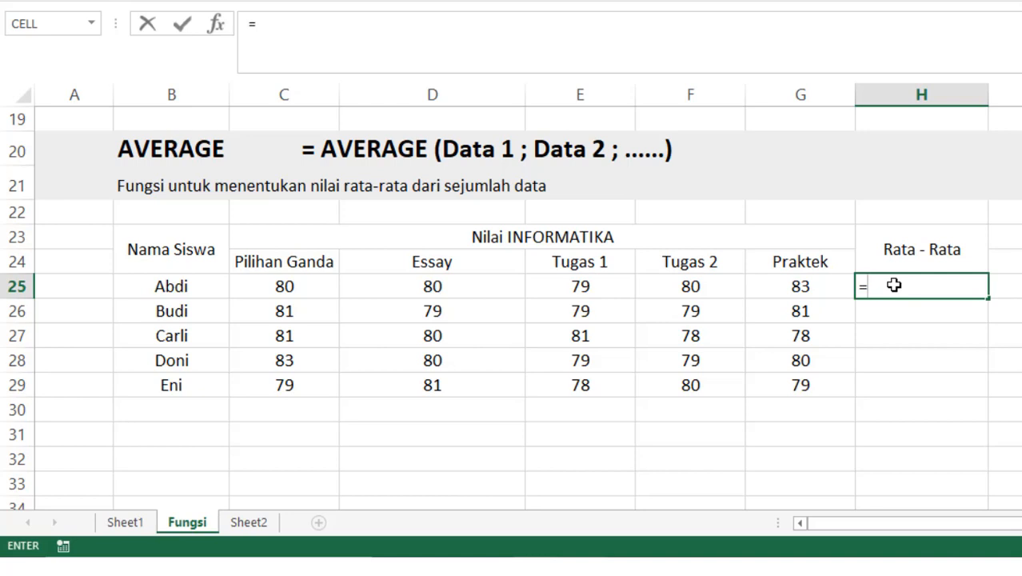
type("average")
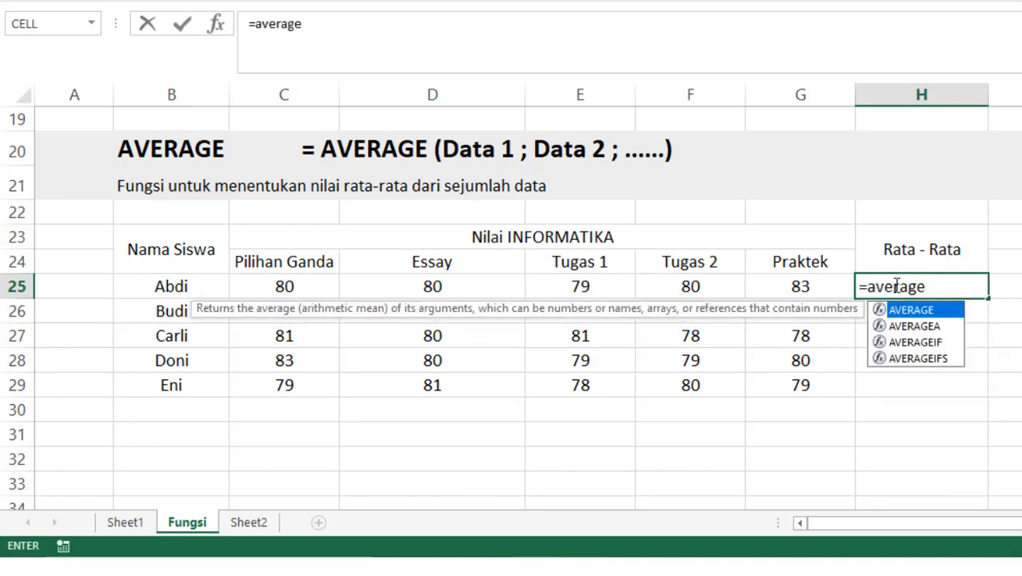
type("(")
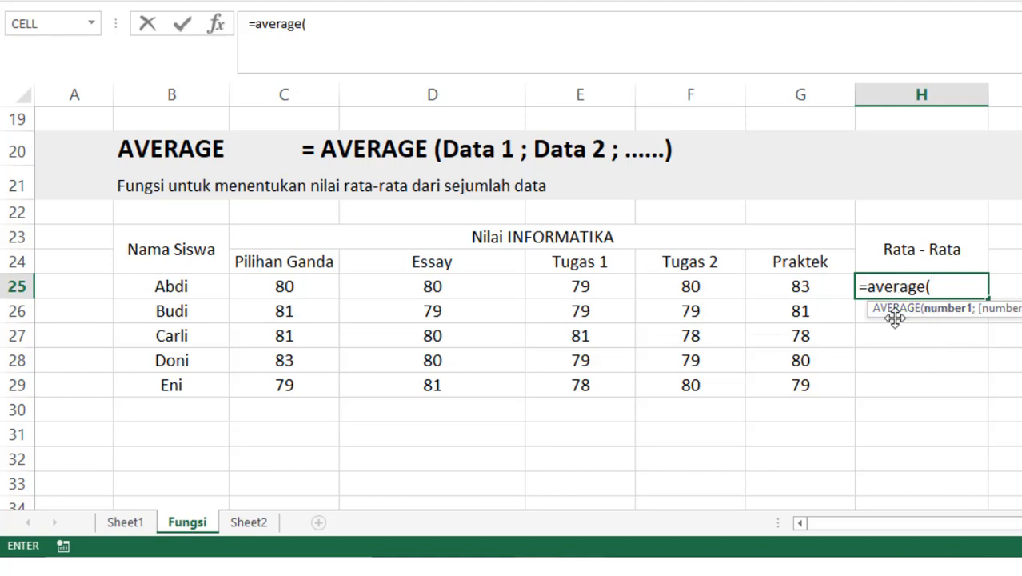
left_click(324, 290)
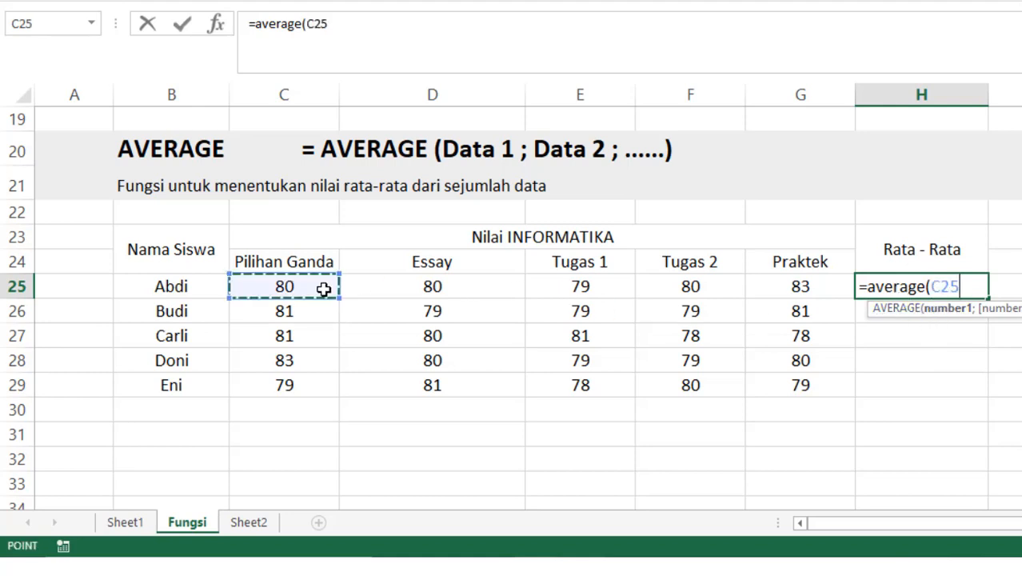
type(";")
left_click(475, 286)
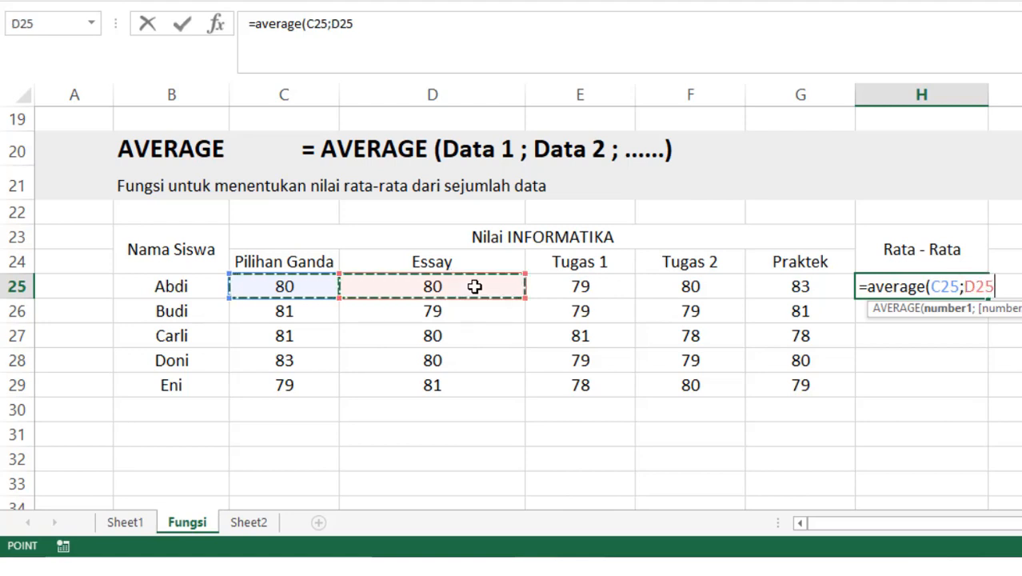
type(";")
left_click(591, 284)
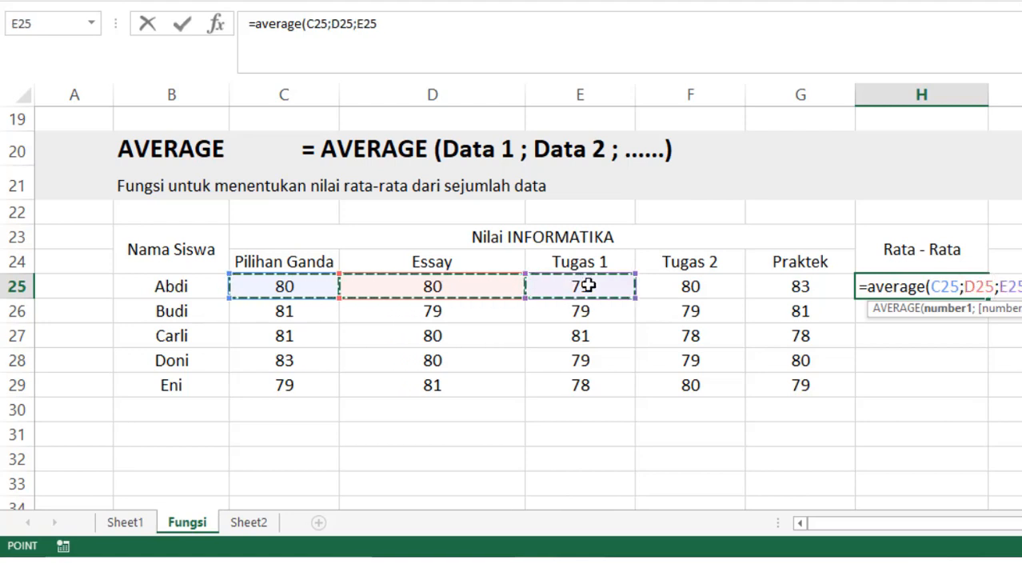
type(";")
left_click(680, 281)
type(";")
left_click(785, 281)
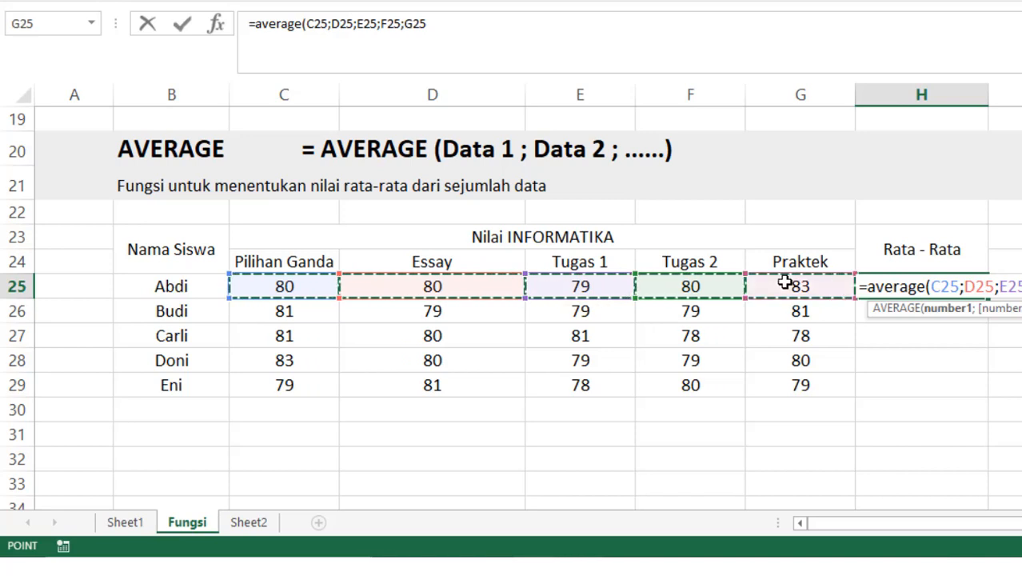
type(")")
key("Return")
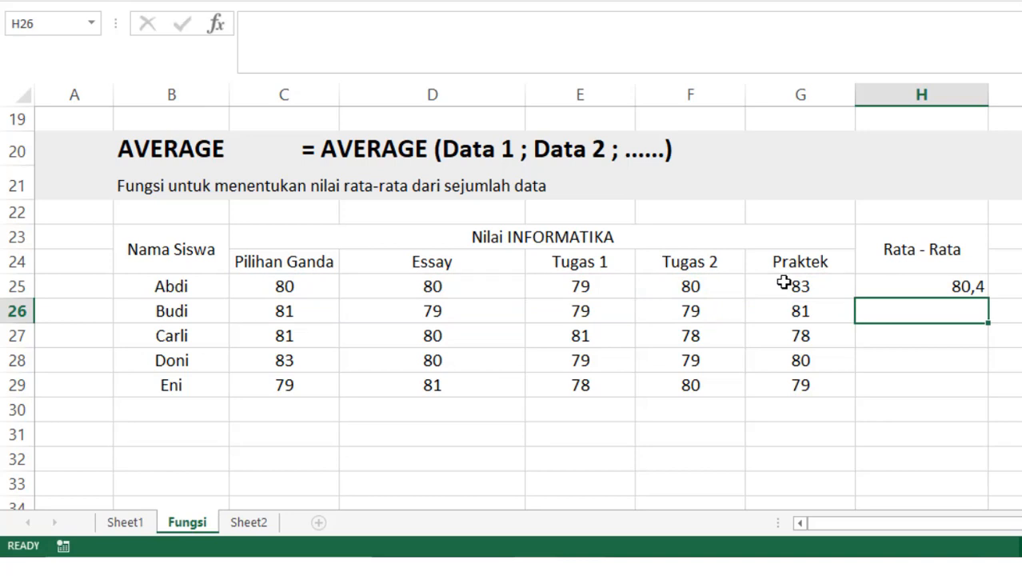
Enter =AVERAGE(C26;D26;E26;F26;G26) in H26 to average the second student's scores
type("=")
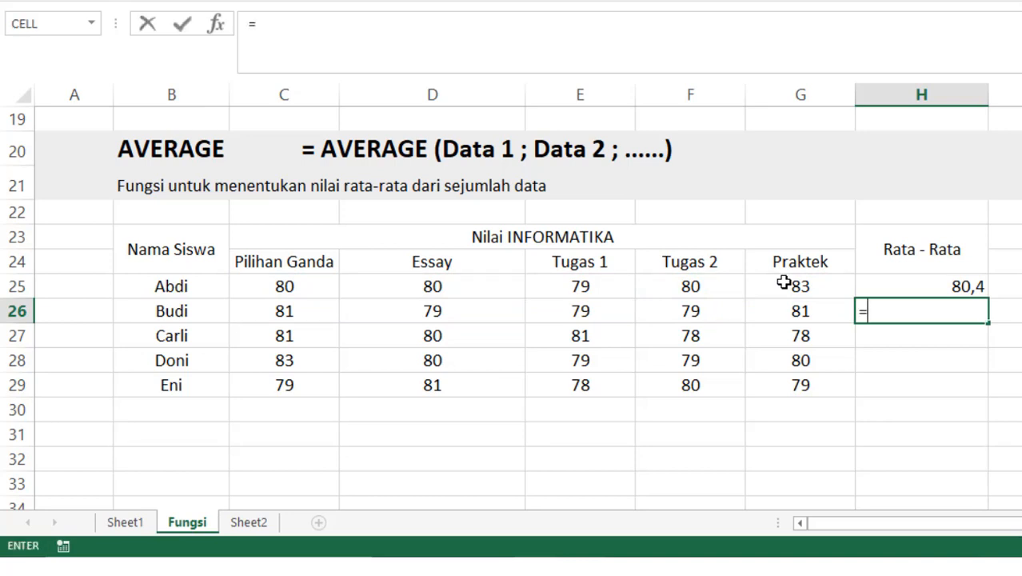
type("avera")
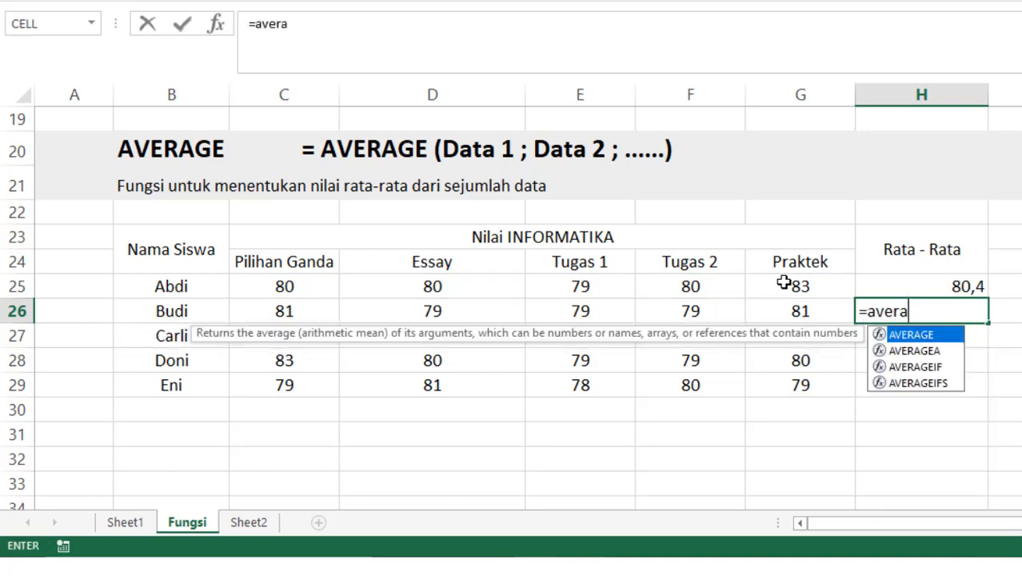
type("ge(")
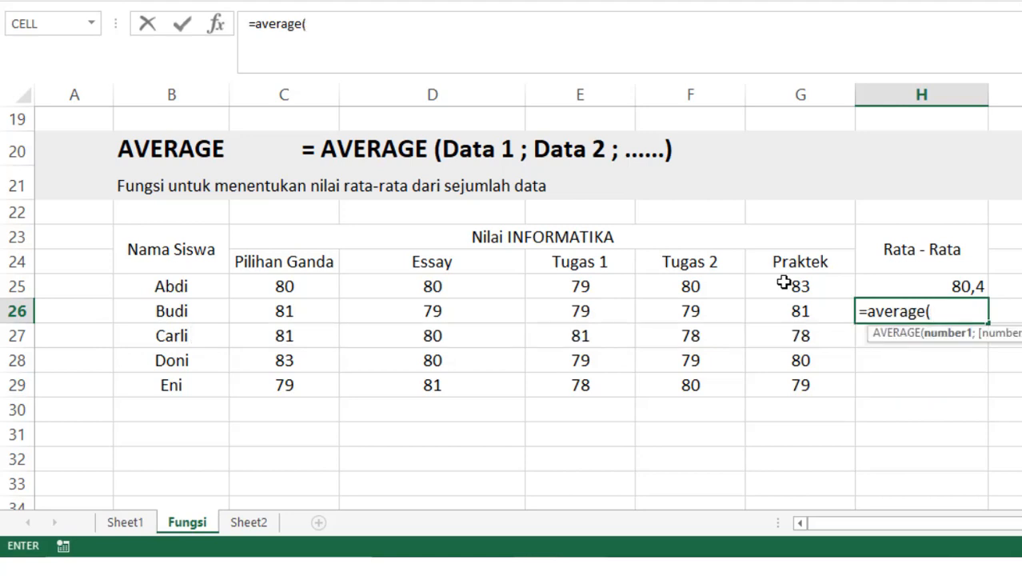
left_click(313, 314)
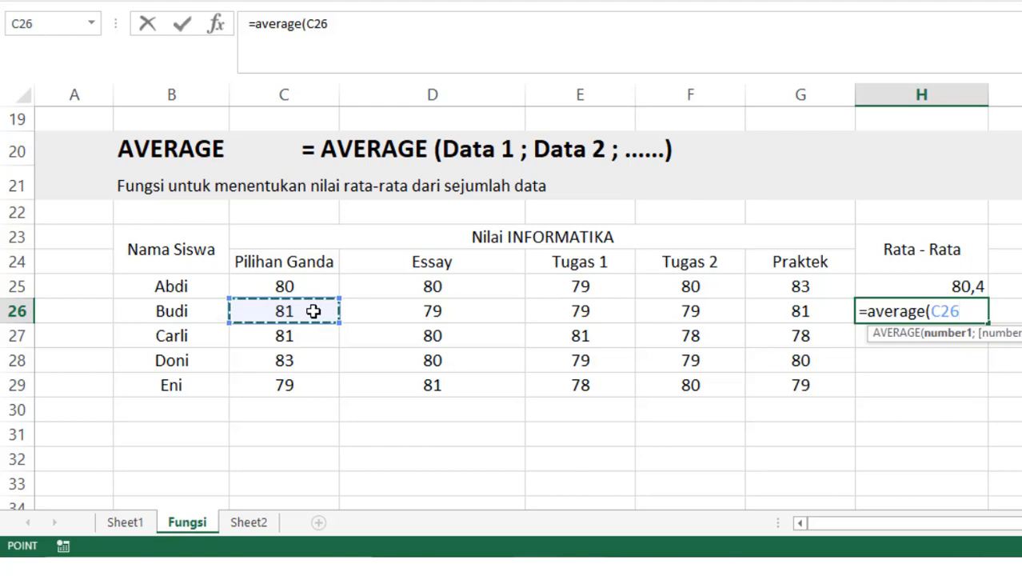
type(";")
left_click(436, 315)
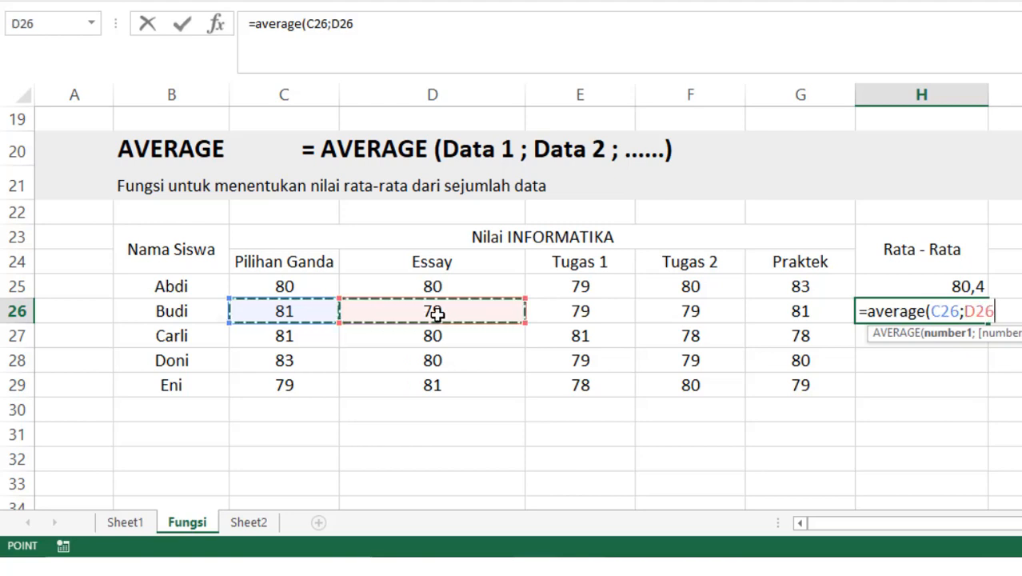
type(";")
left_click(560, 312)
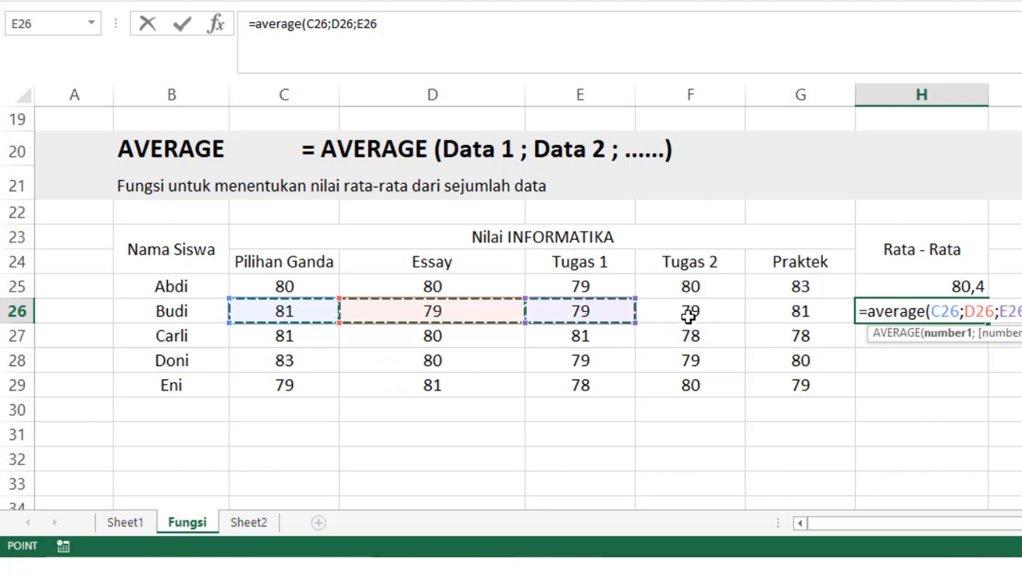
type(";")
left_click(690, 315)
type(";")
left_click(788, 312)
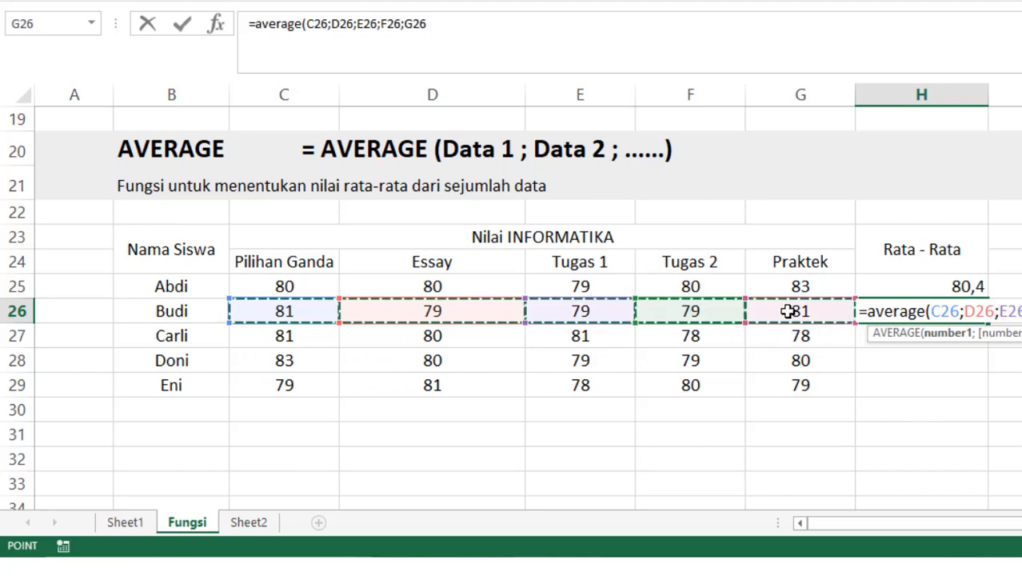
type(")")
key("Return")
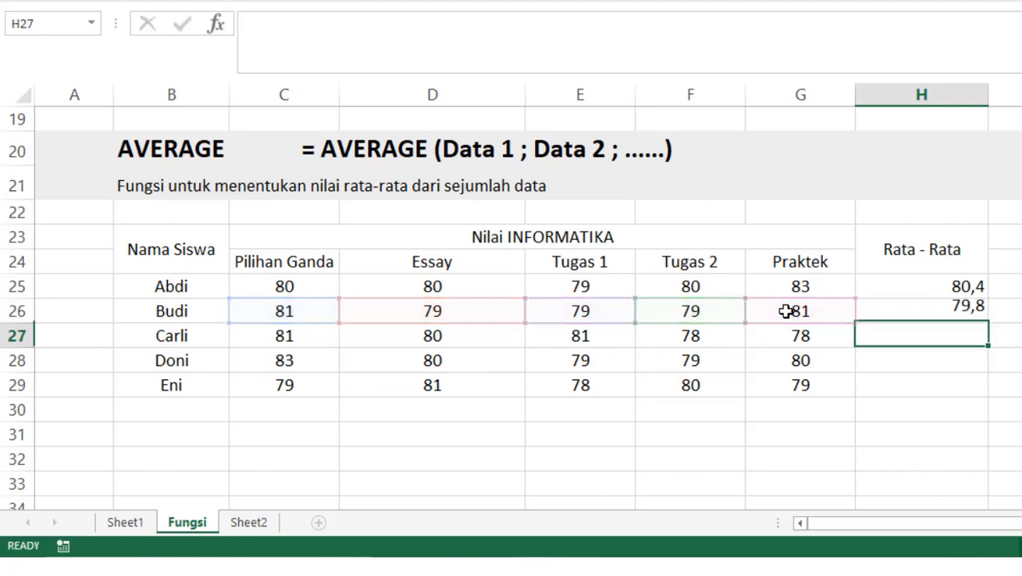
Enter =AVERAGE(C27;D27;E27;F27;G27) in H27 to average the third student's scores
type("=")
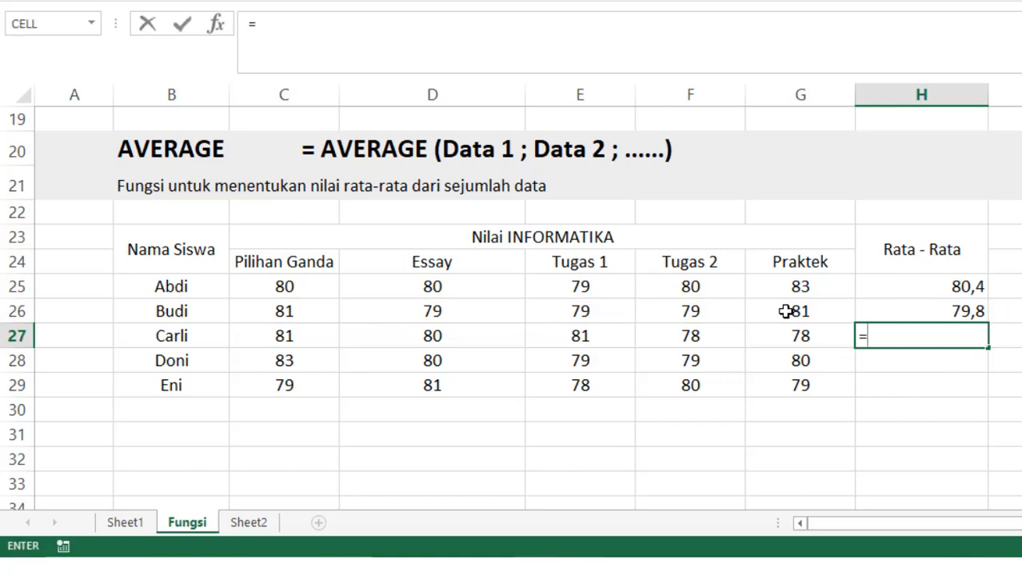
type("averag")
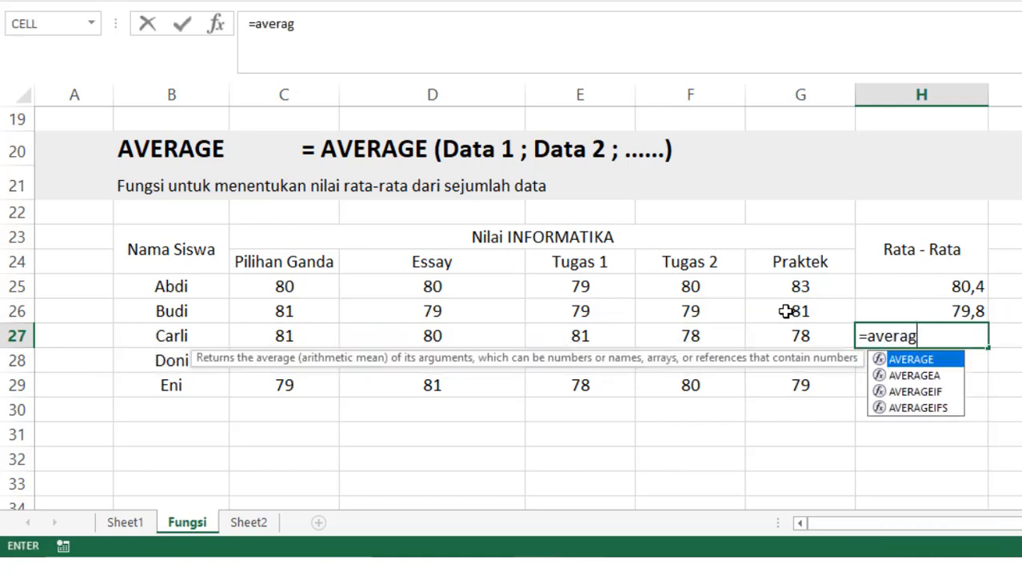
type("e(")
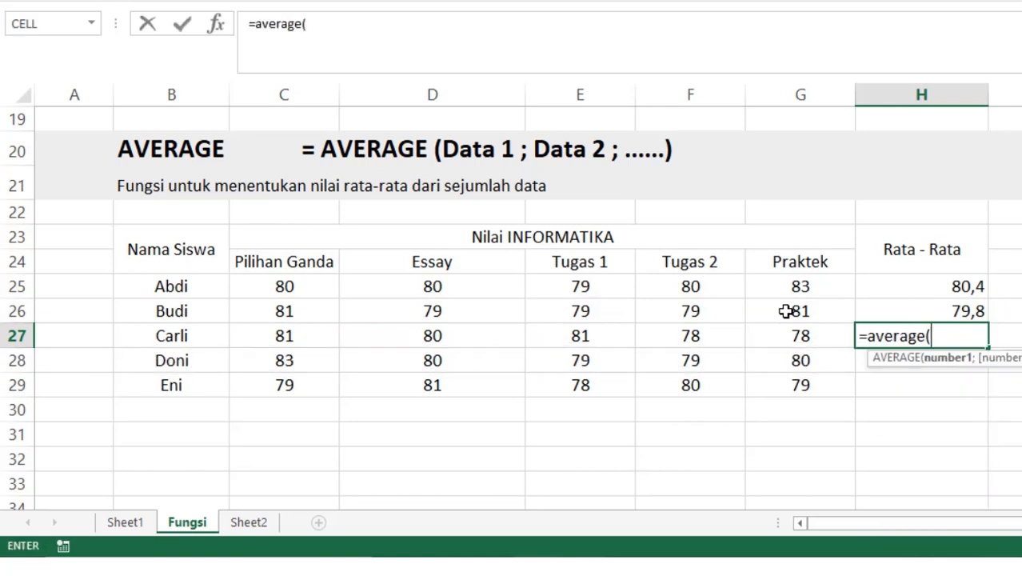
left_click(325, 345)
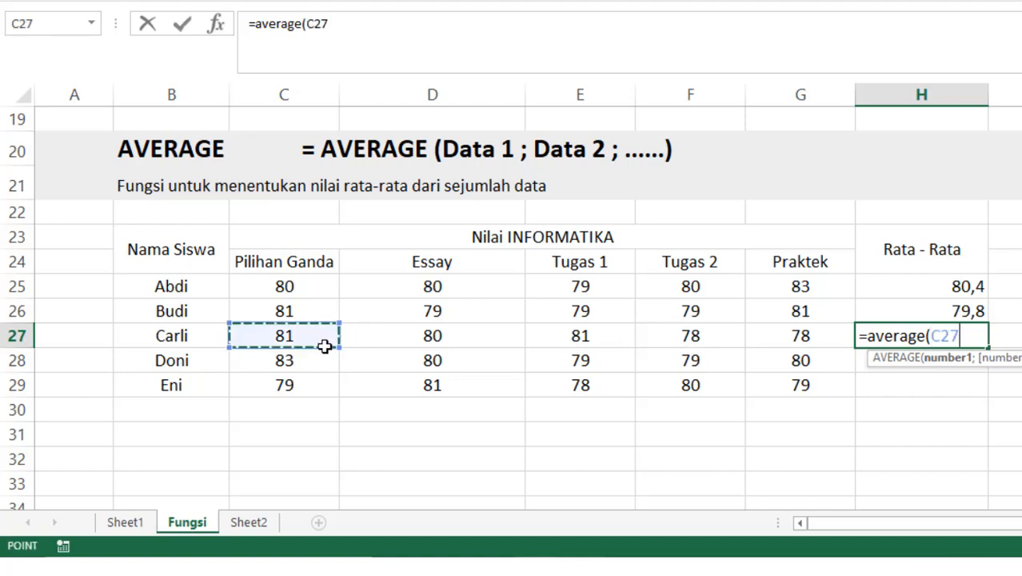
type(";")
left_click(397, 330)
type(";")
left_click(562, 340)
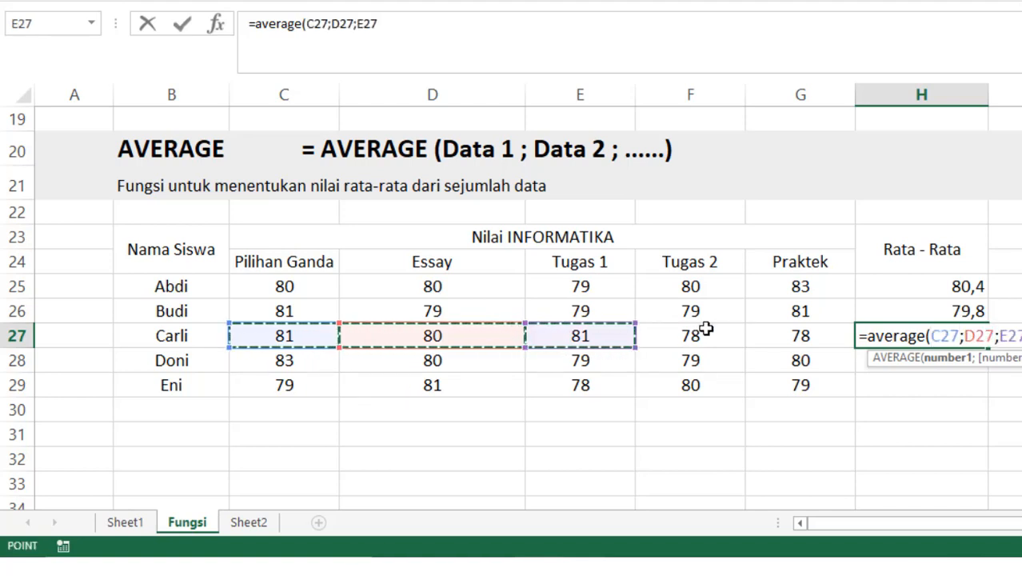
type(";")
left_click(706, 331)
type(";")
left_click(807, 338)
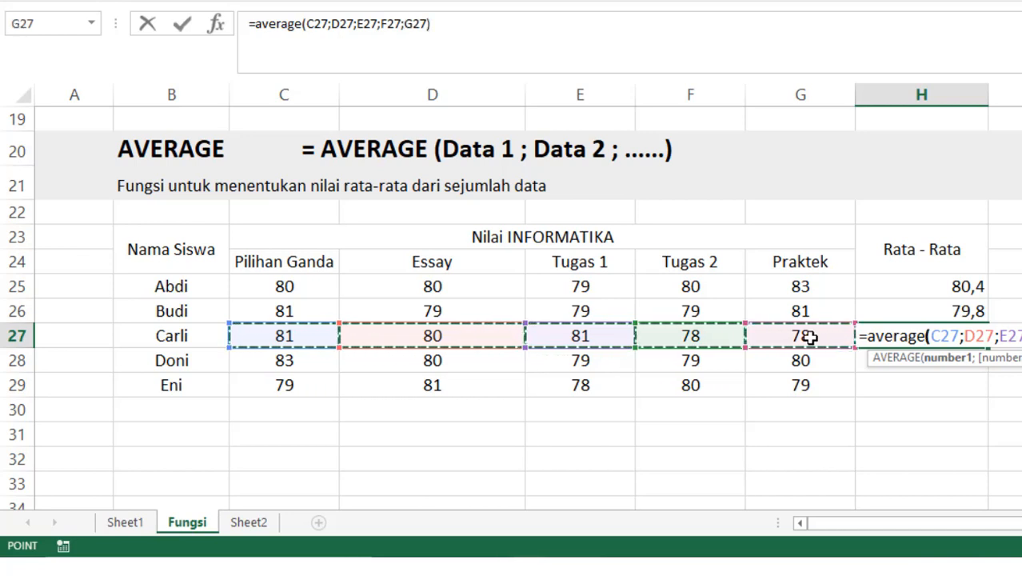
key("Return")
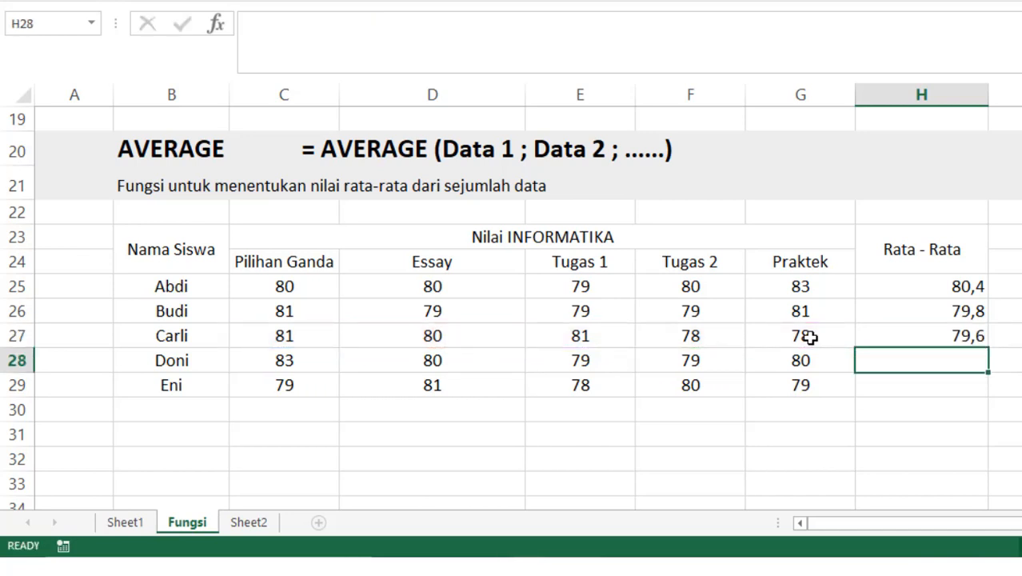
Enter =AVERAGE(C28;D28;E28;F28;G28) in H28 to average the fourth student's scores
type("=")
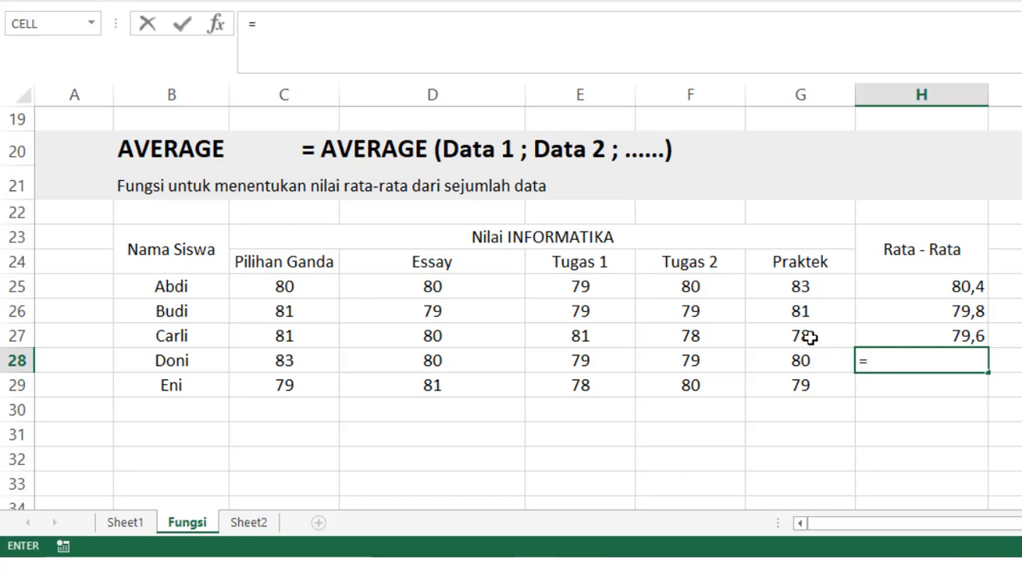
type("average(")
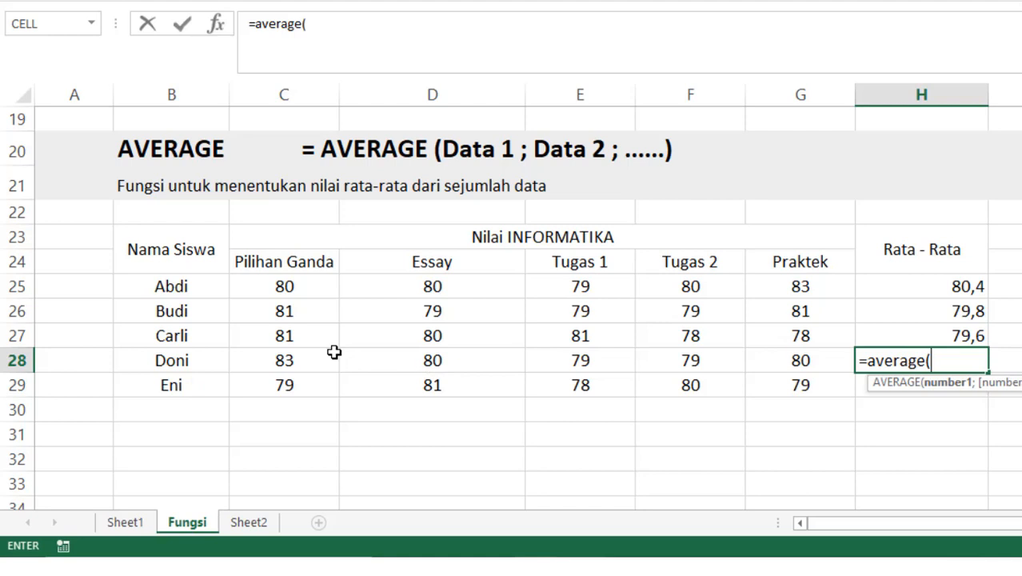
left_click(320, 362)
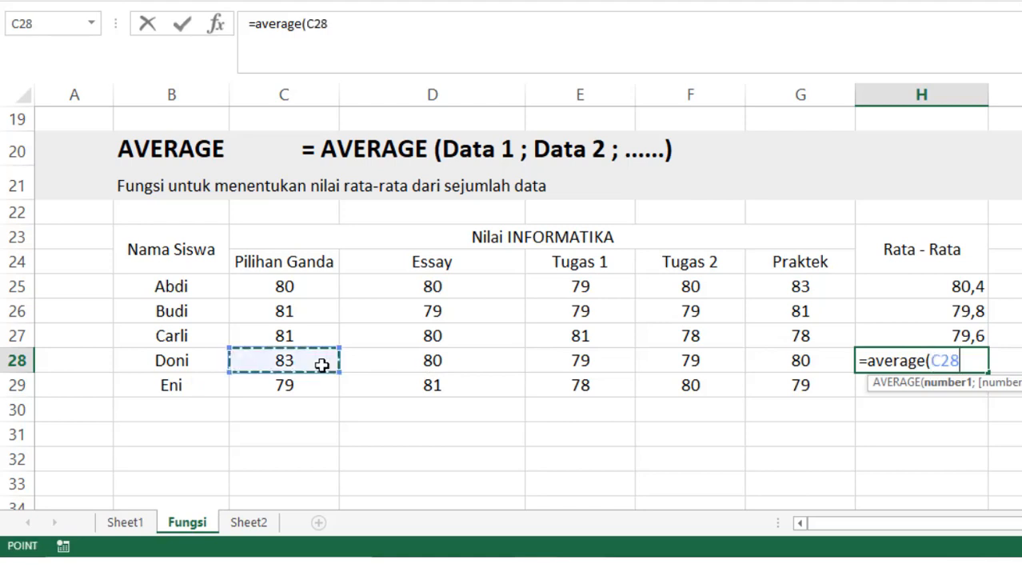
type(";")
left_click(430, 362)
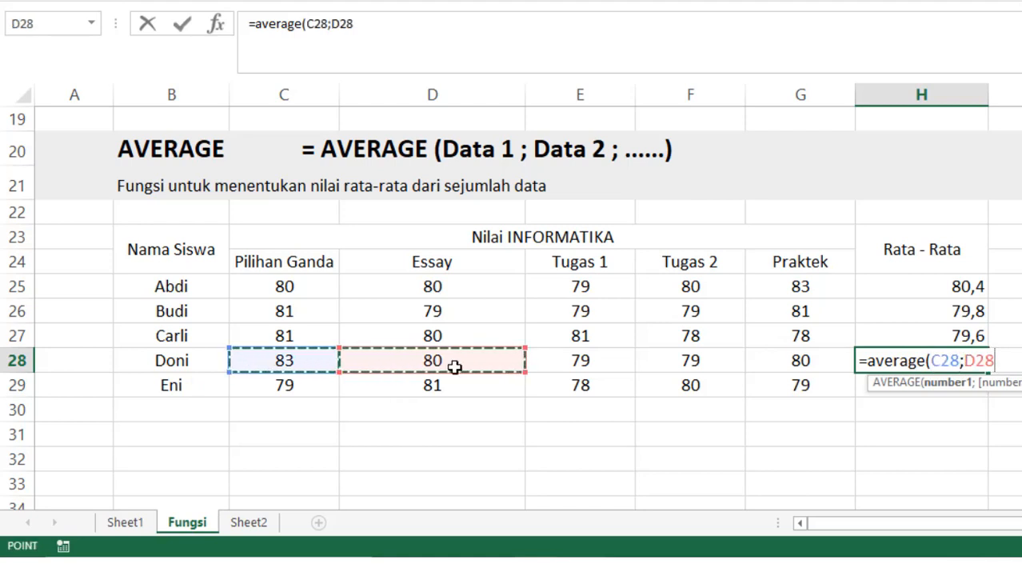
type(";")
left_click(575, 357)
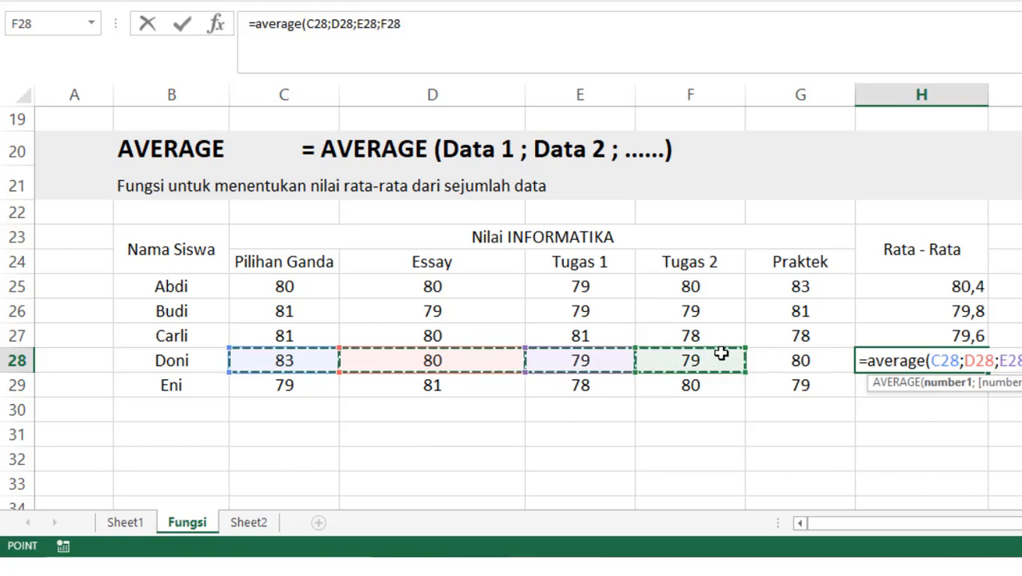
left_click(802, 360, "ctrl")
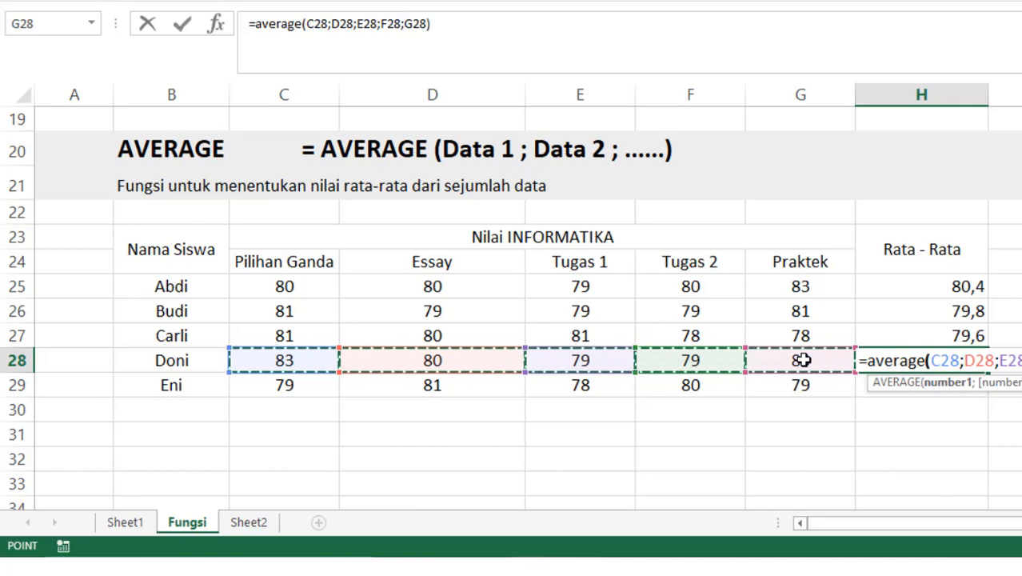
key("Return")
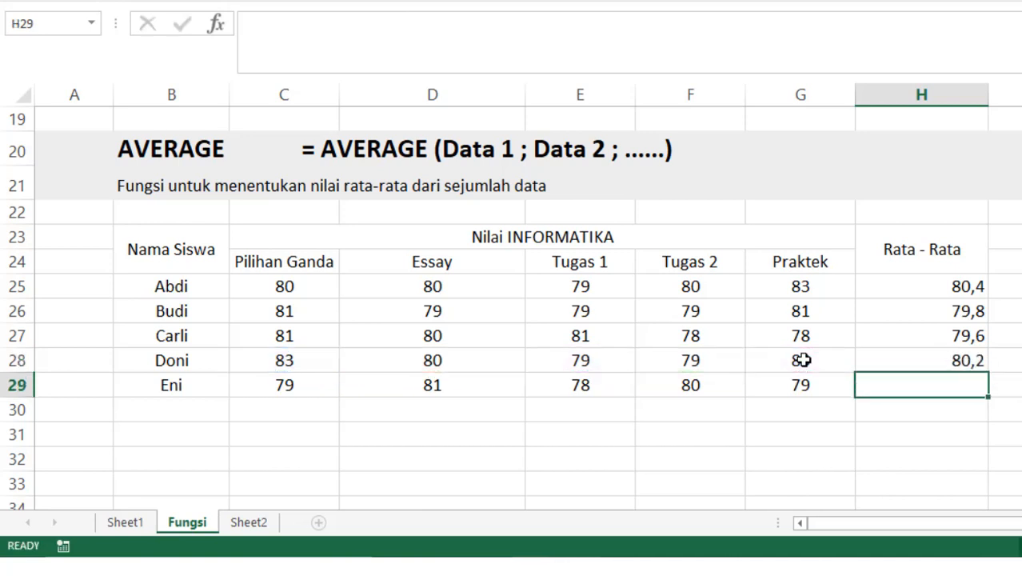
Enter =AVERAGE(C29;D29;E29;F29;G29) in H29 to average the fifth student's scores
type("=av")
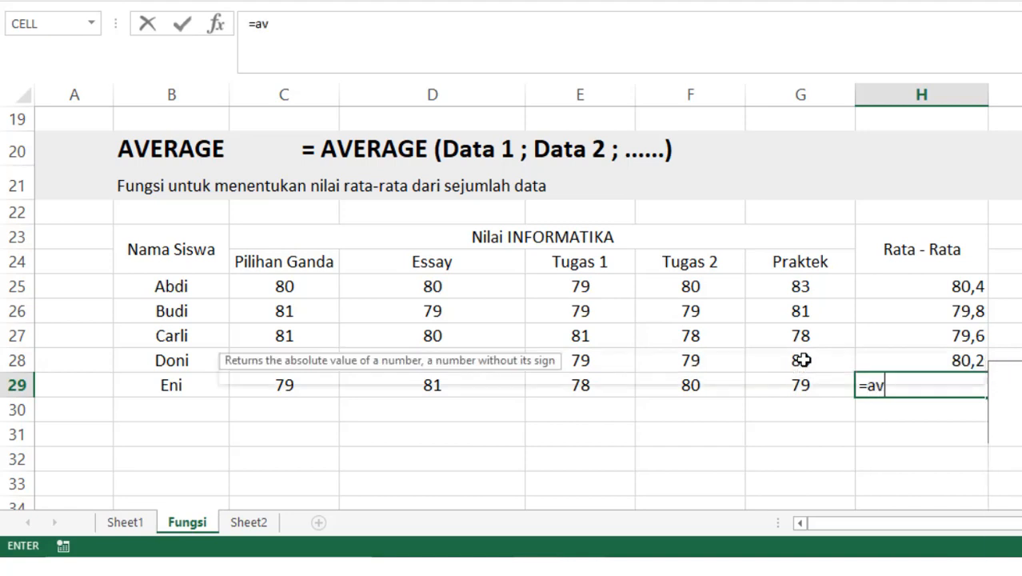
type("erage(")
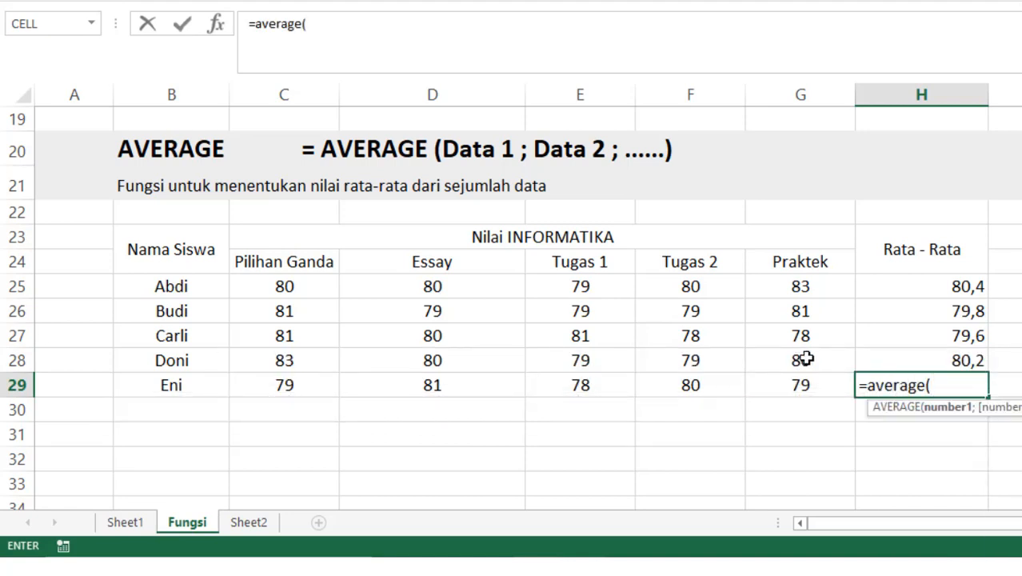
left_click(271, 381)
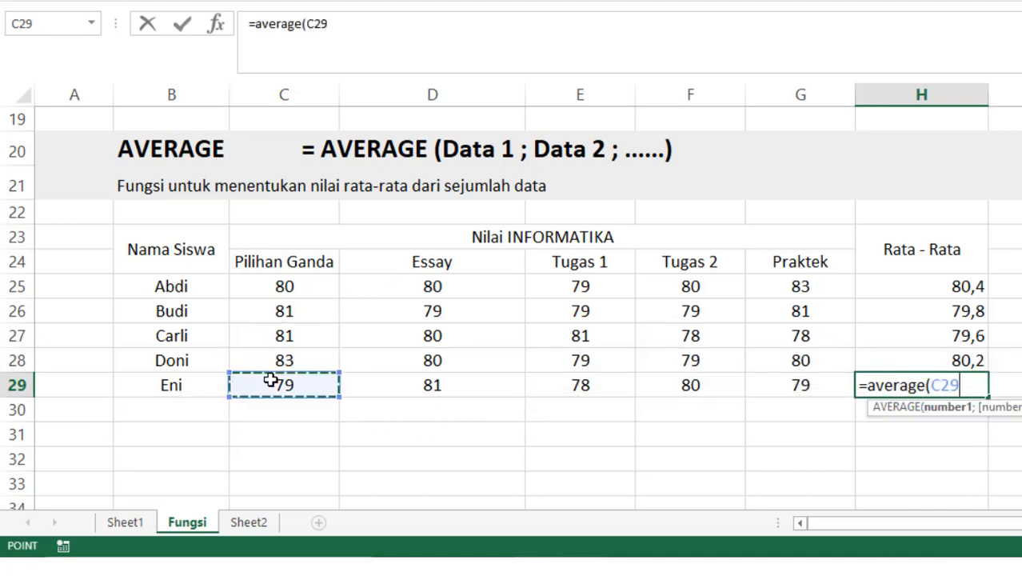
type(";")
left_click(378, 386)
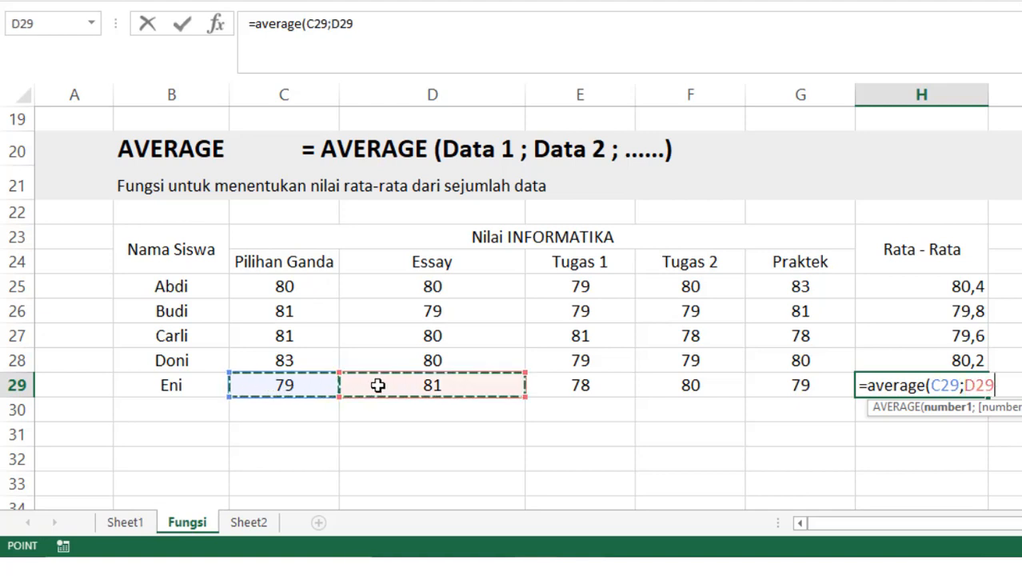
type(";")
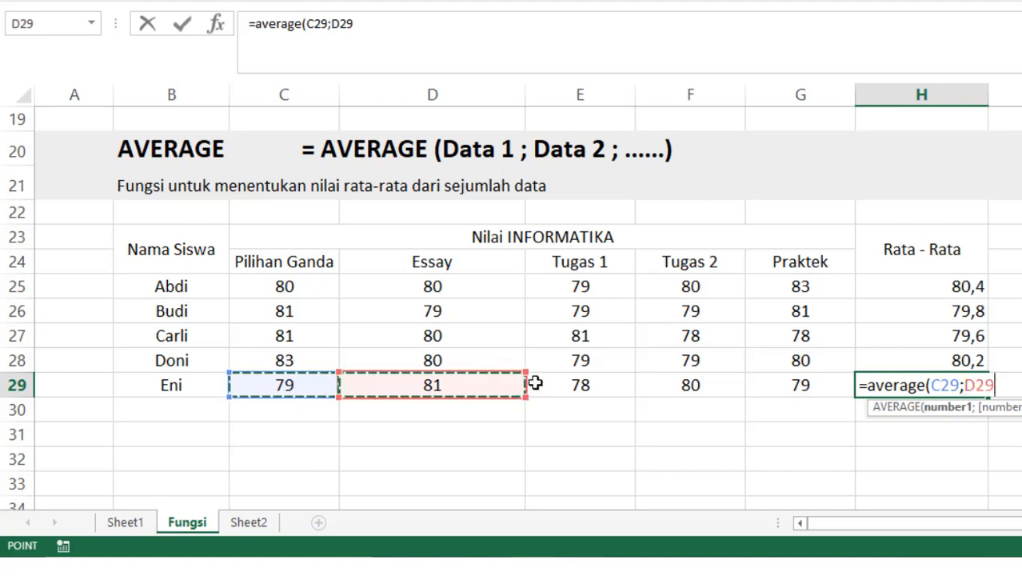
left_click(535, 382)
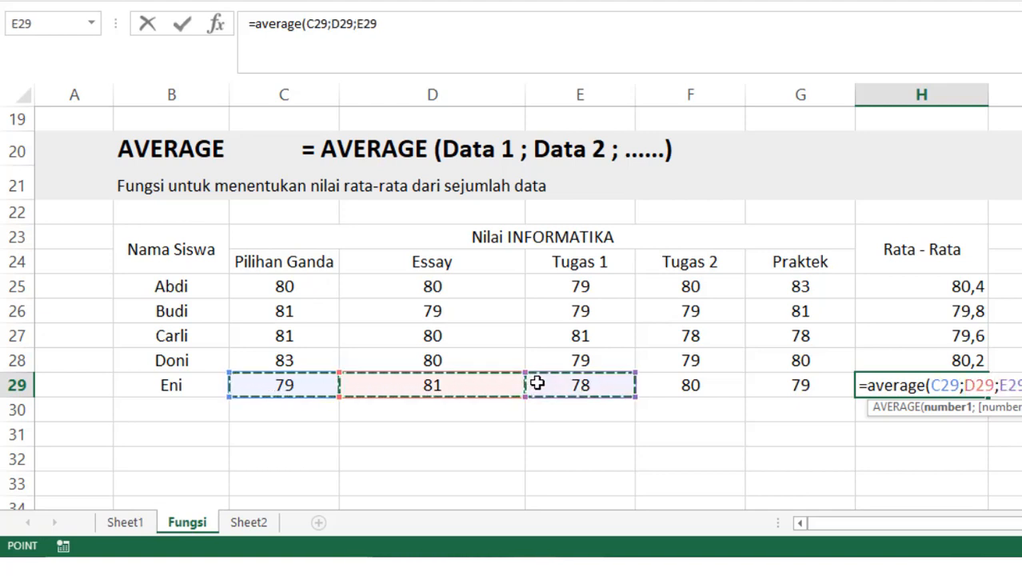
type(";")
left_click(715, 382)
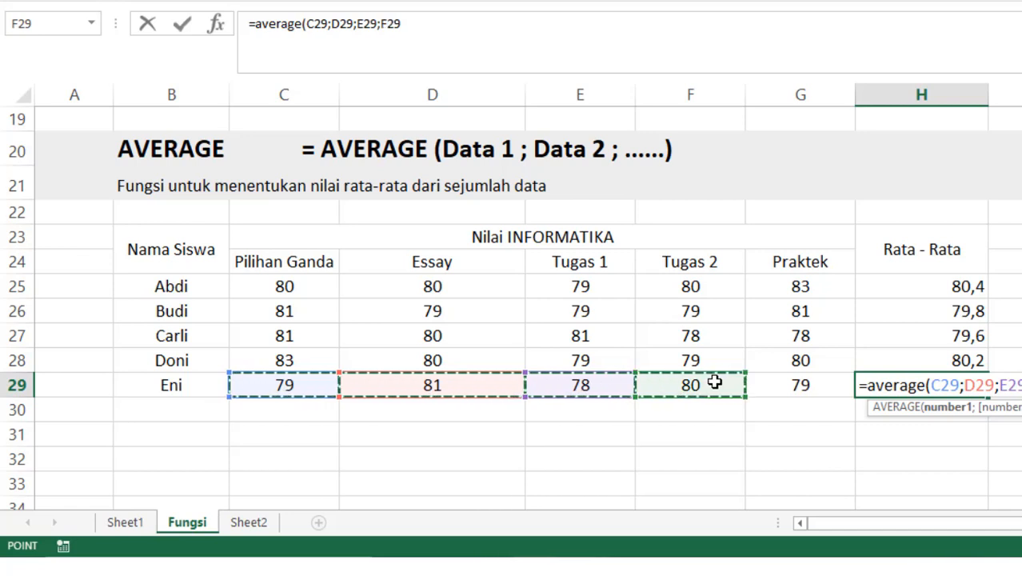
type(";")
left_click(773, 387)
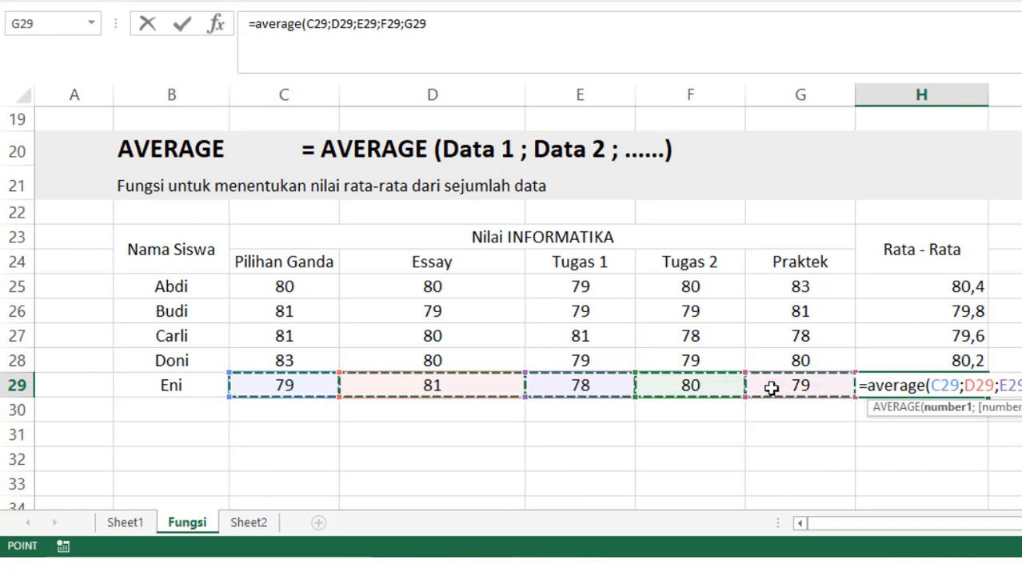
type(")")
key("Return")
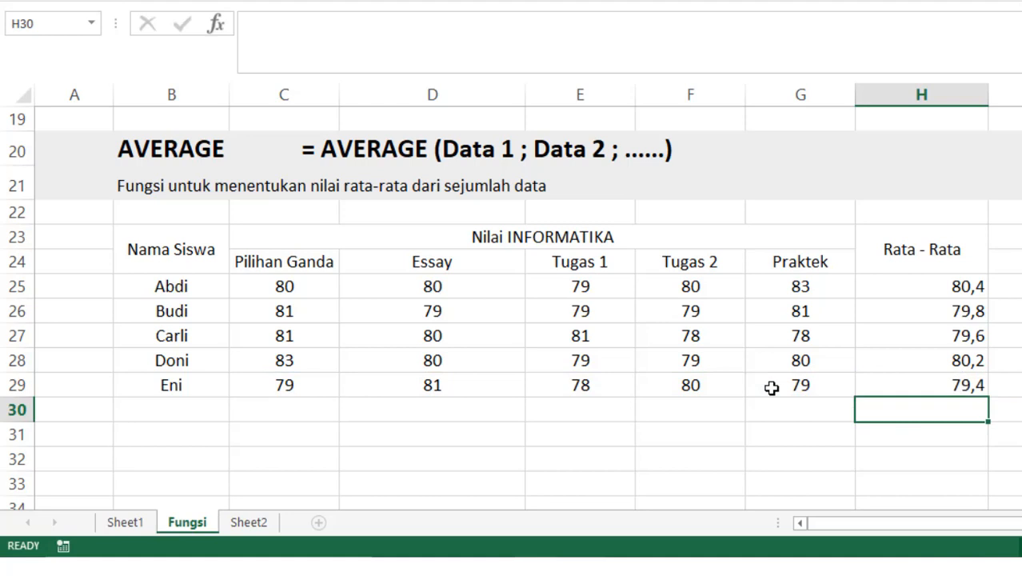
Open the AVERAGE formula in H25 and examine its cell arguments one by one, through to G25
left_click(936, 282)
double_click(938, 285)
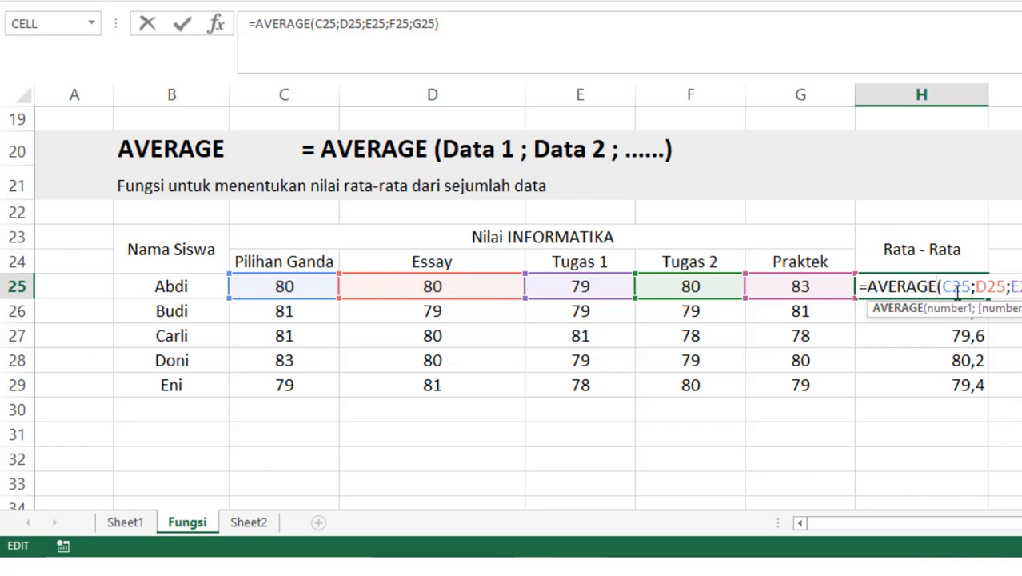
left_click(990, 309)
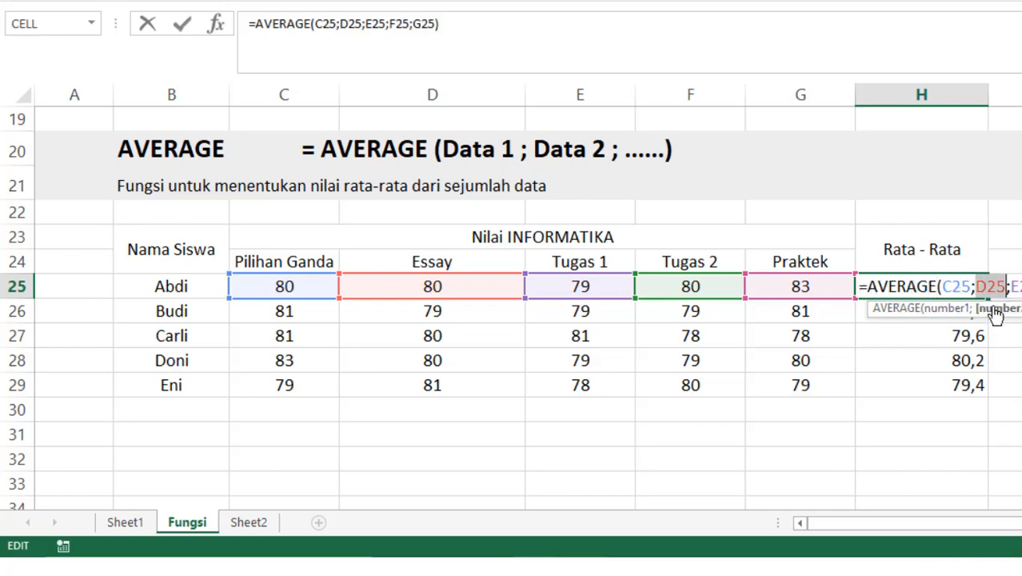
left_click(948, 310)
left_click(999, 311)
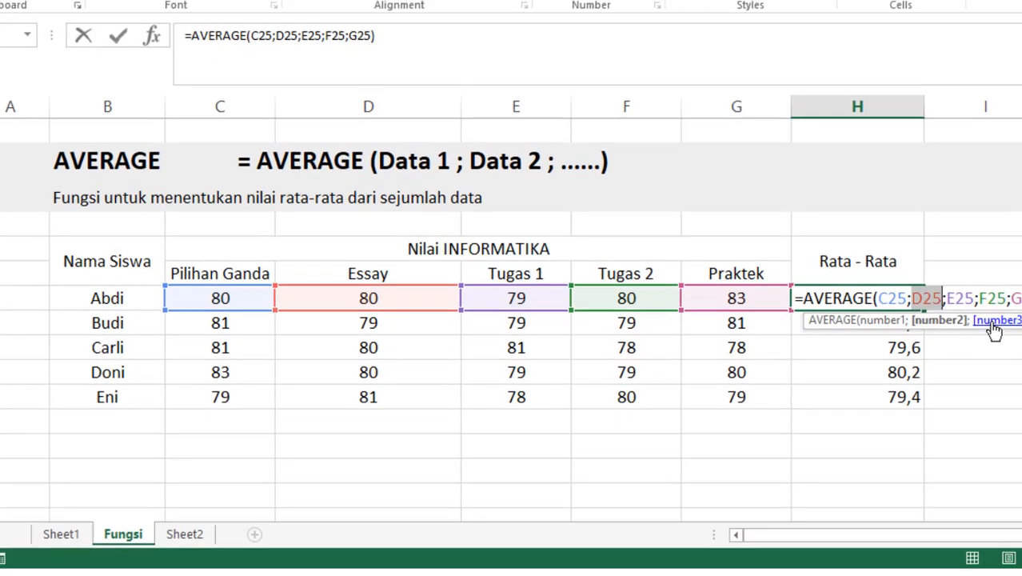
left_click(960, 327)
left_click(1013, 330)
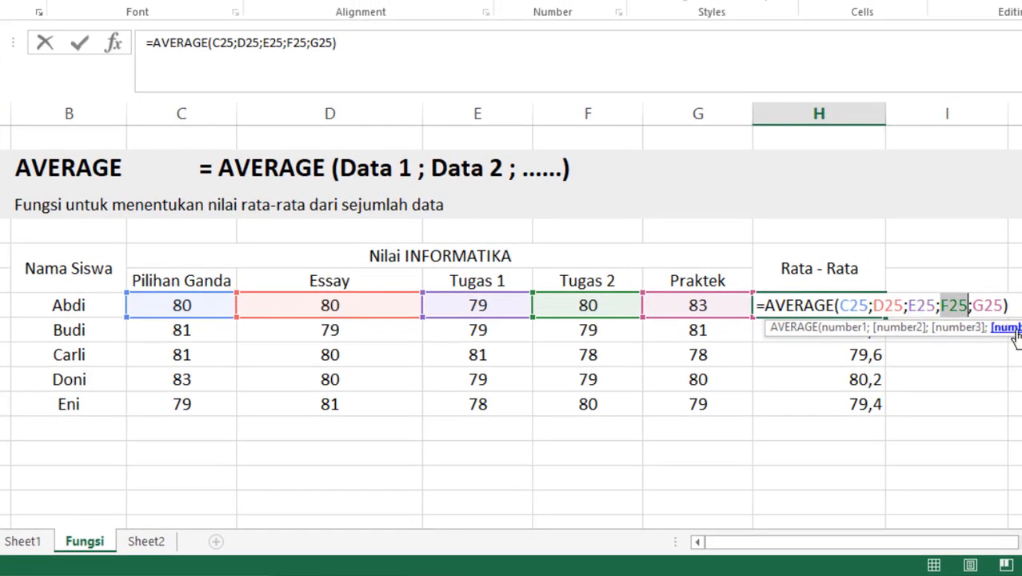
left_click(1021, 328)
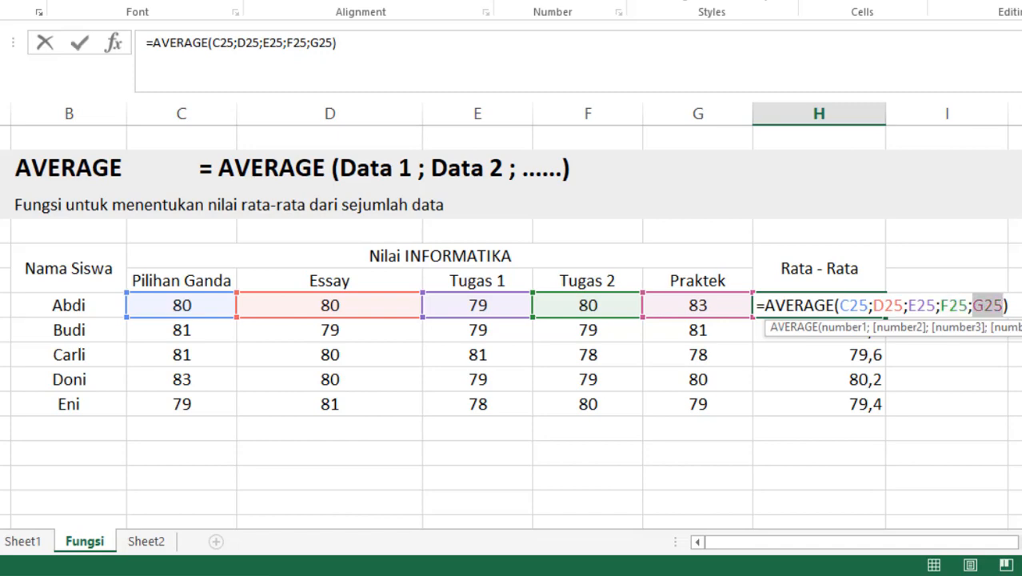
key("Return")
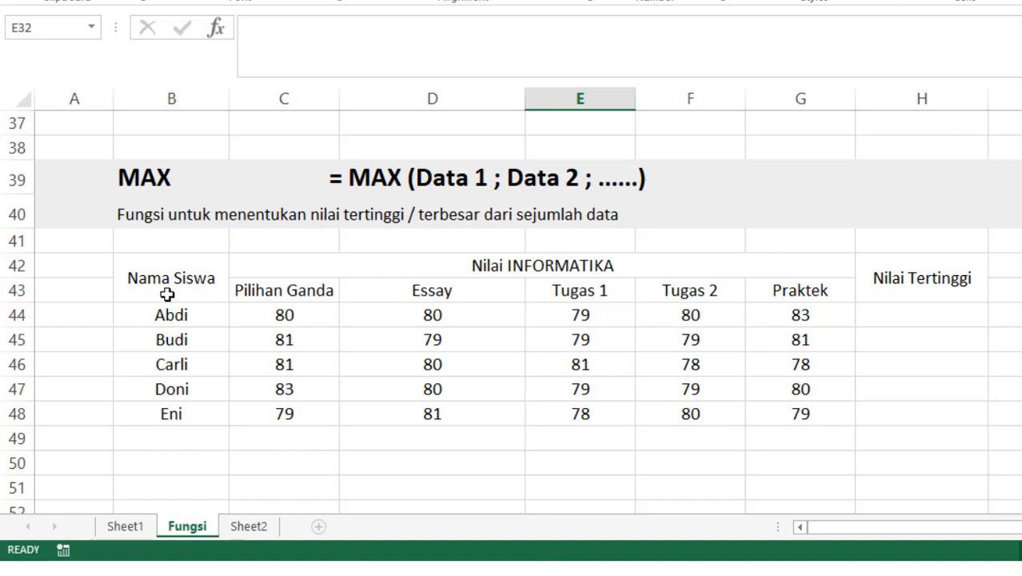
In the MAX section, enter =MAX(C44;D44;E44;F44;G44) in H44 to find the first student's highest score
left_click_drag(169, 273, 680, 414)
left_click(885, 318)
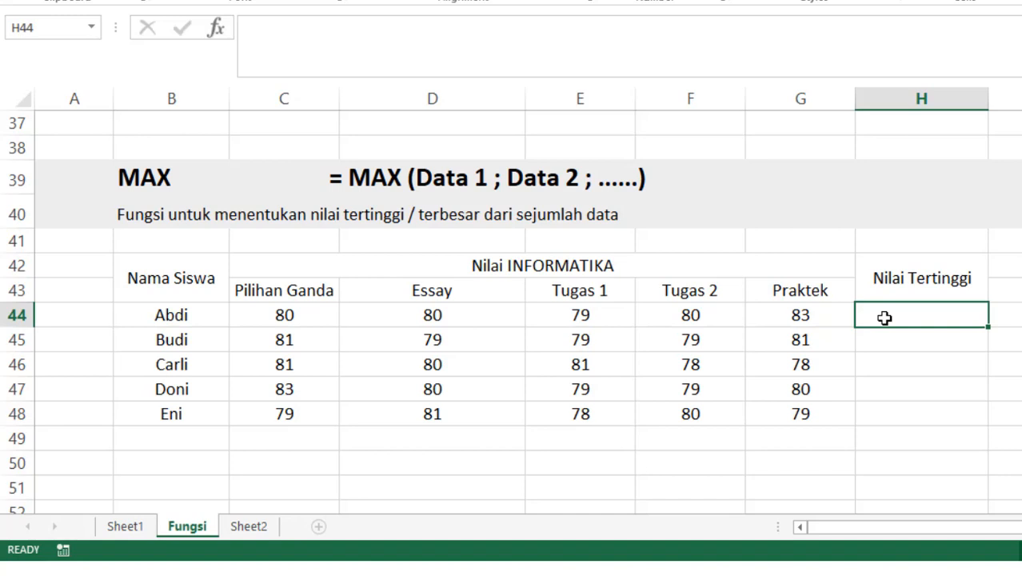
type("=")
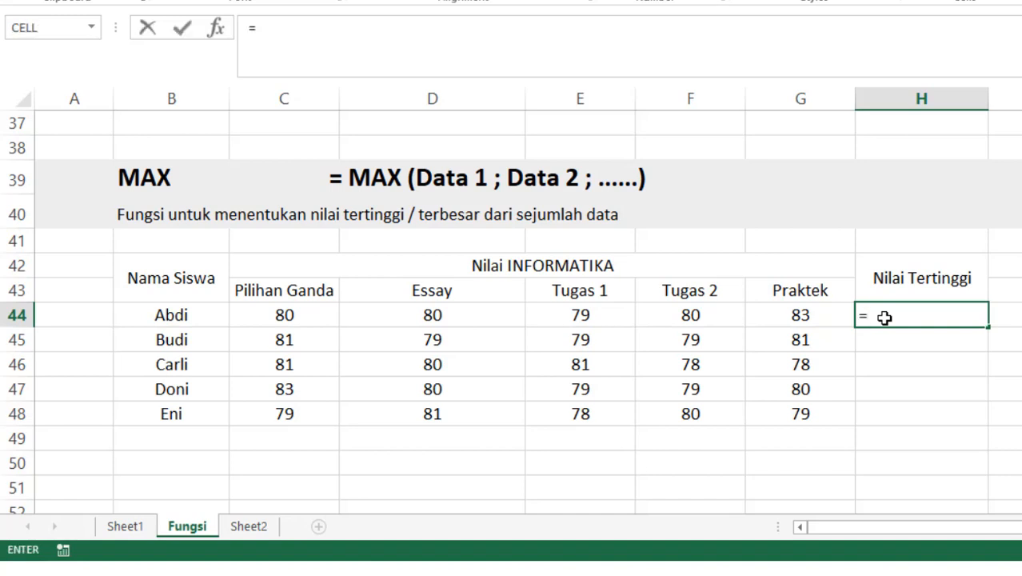
type("max(")
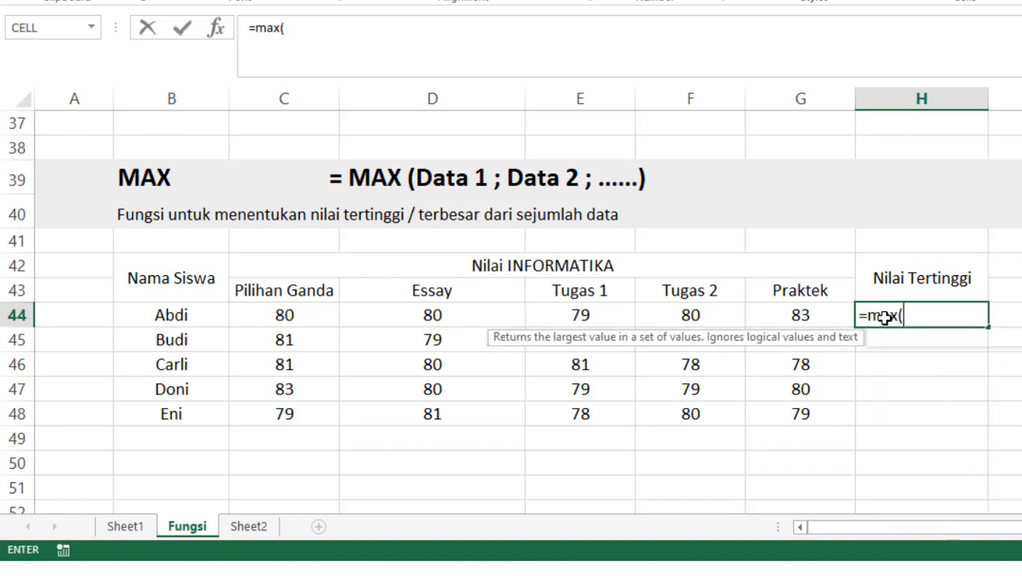
left_click(294, 314)
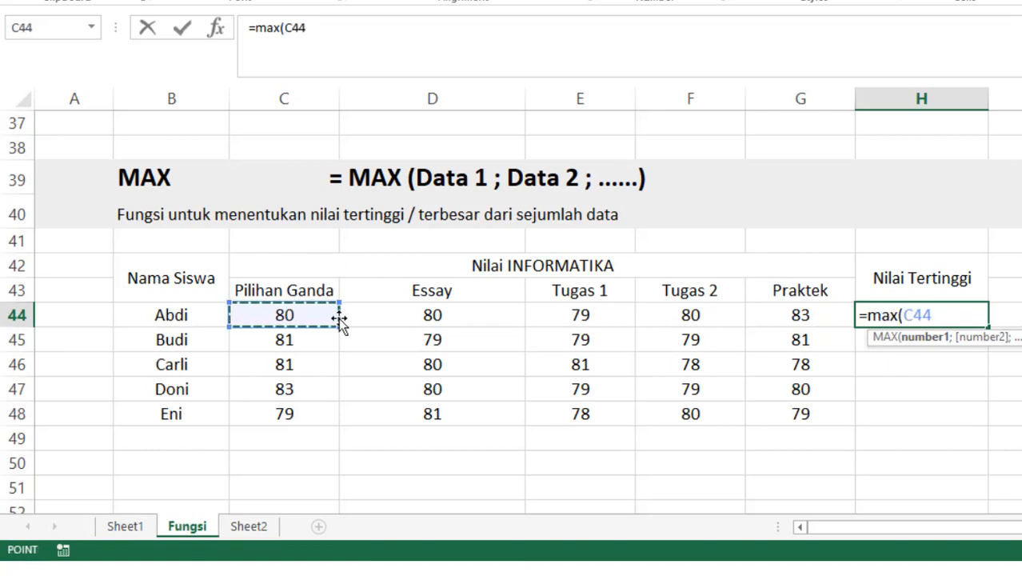
type(";")
left_click(405, 312)
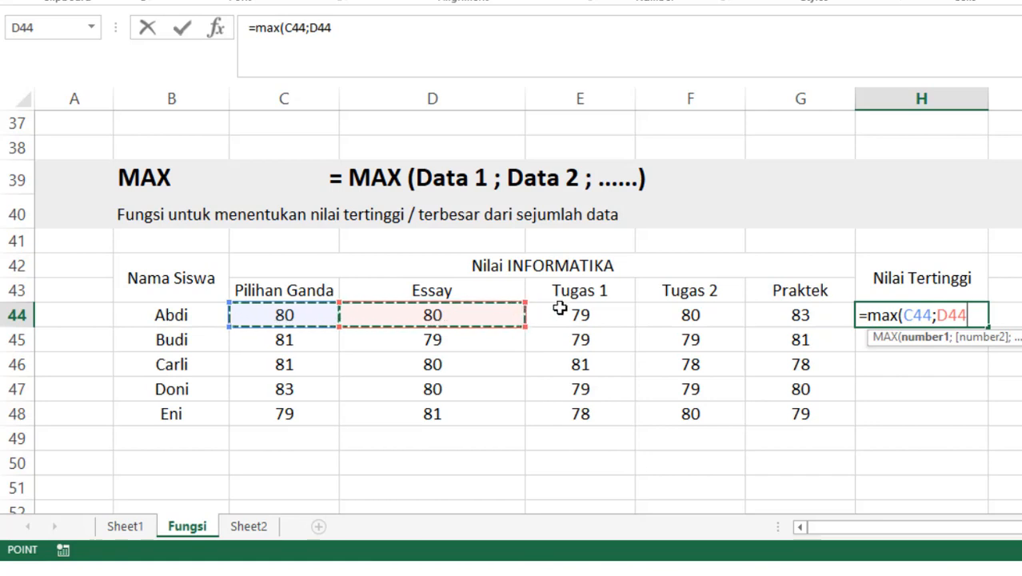
type(";")
left_click(560, 308)
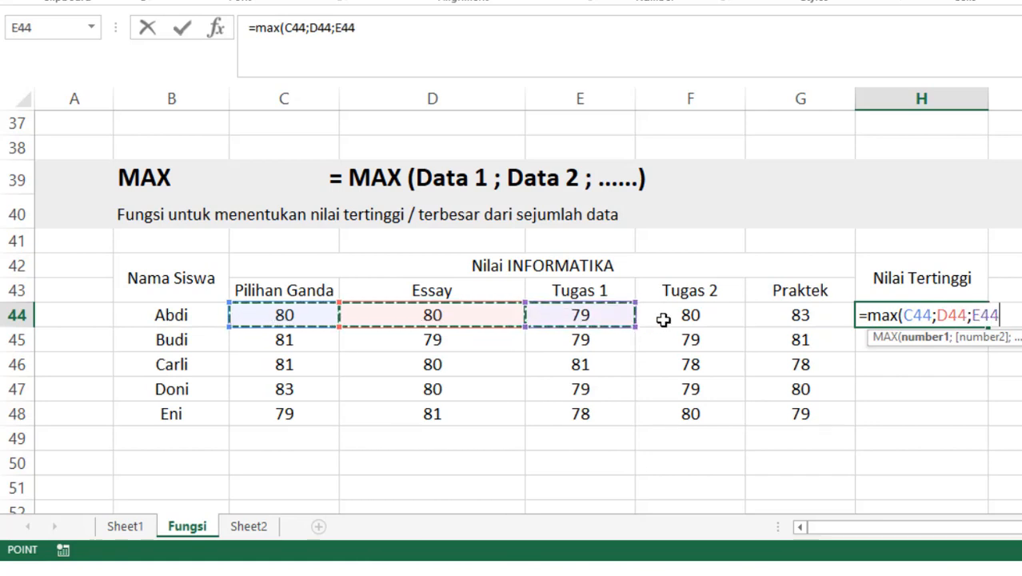
type(";")
left_click(668, 315)
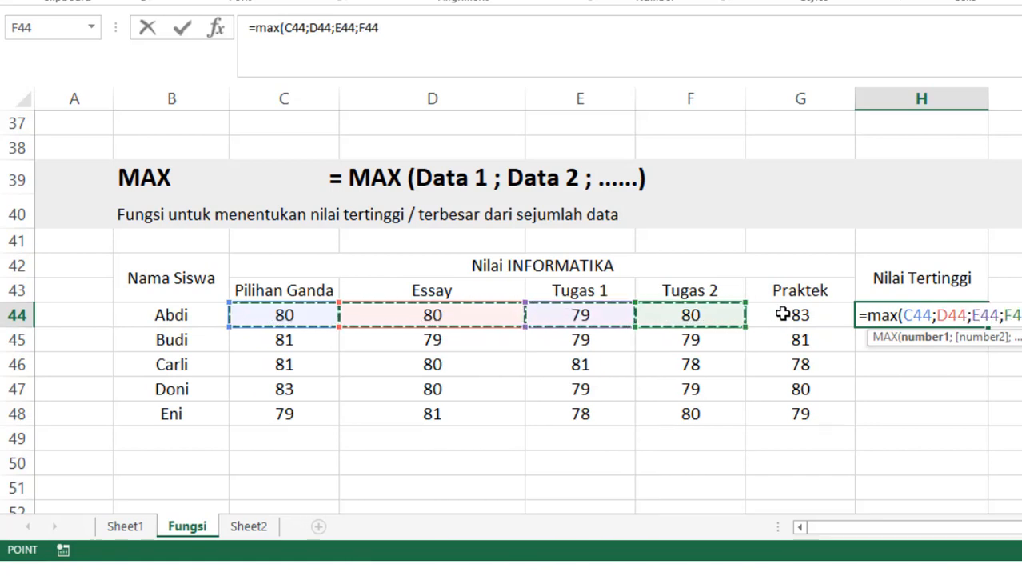
type(";")
left_click(782, 314)
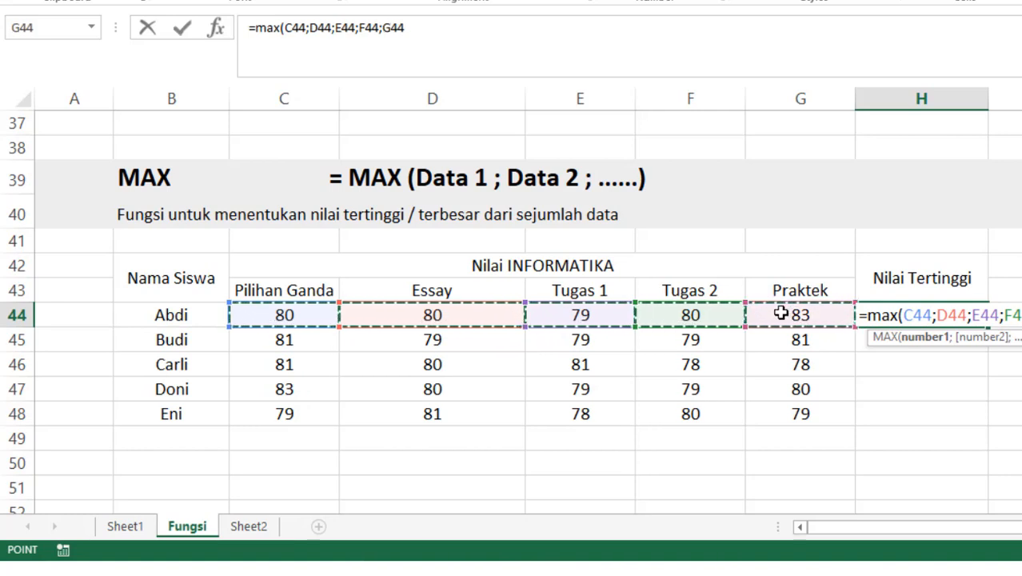
type(")")
key("Return")
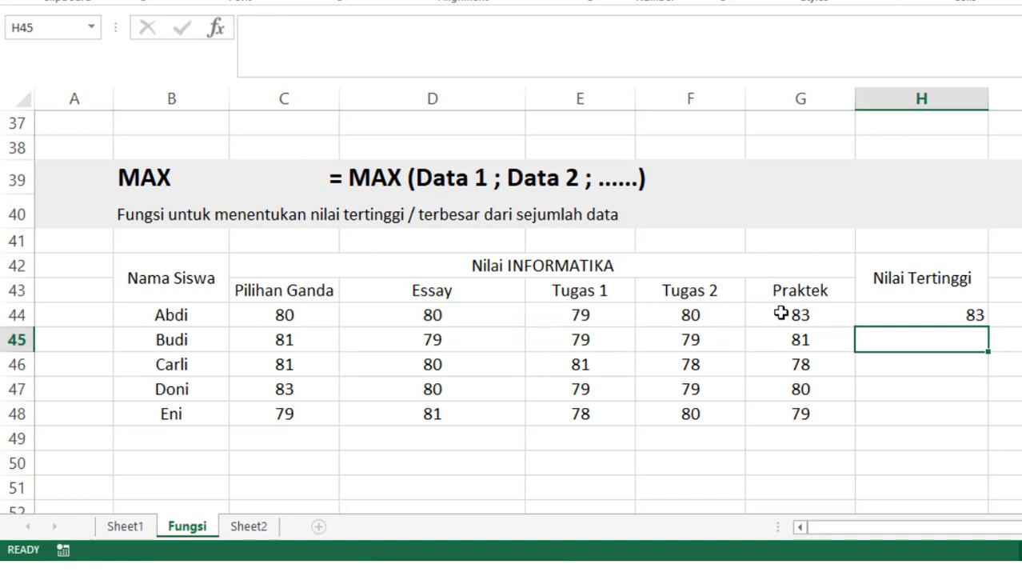
Enter =MAX(C45;D45;E45;F45;G45) in H45 to find the second student's highest score
type("=max")
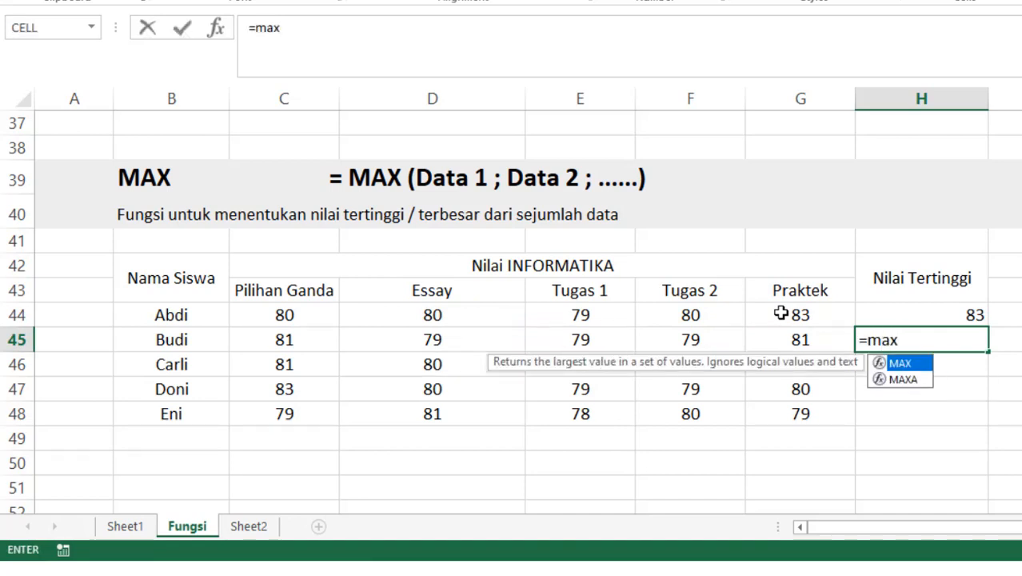
type("(")
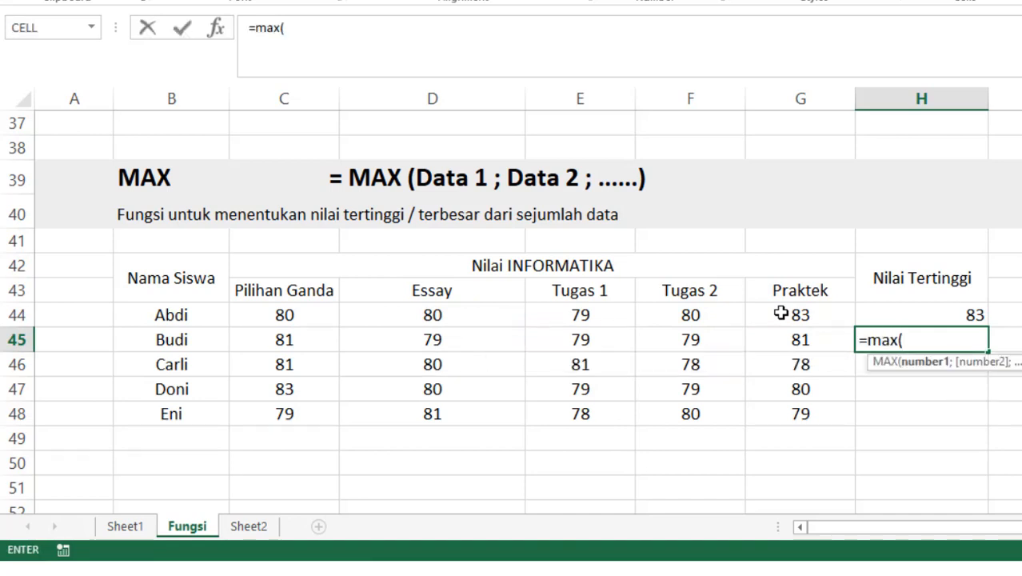
left_click(291, 342)
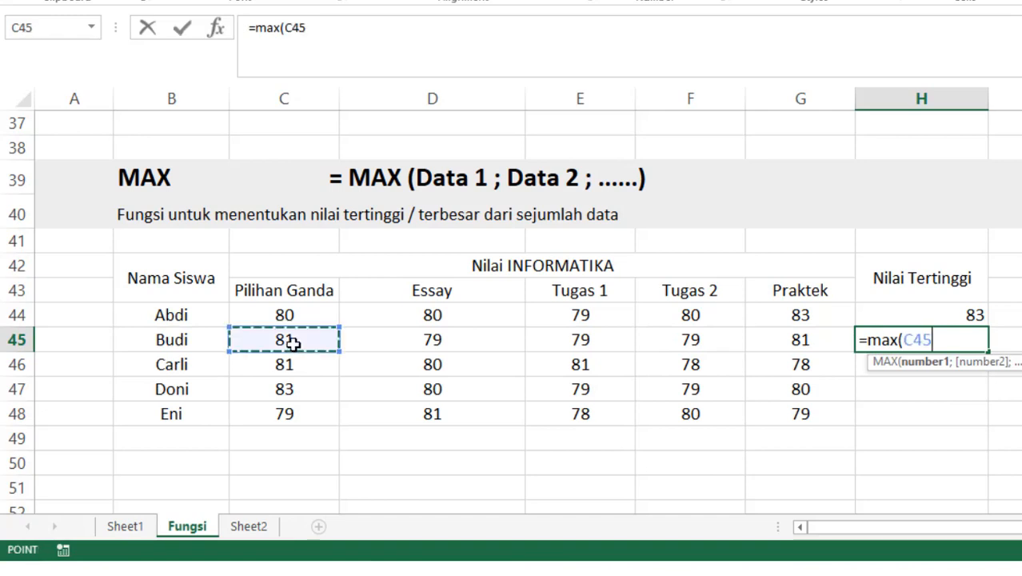
type(";")
left_click(410, 341)
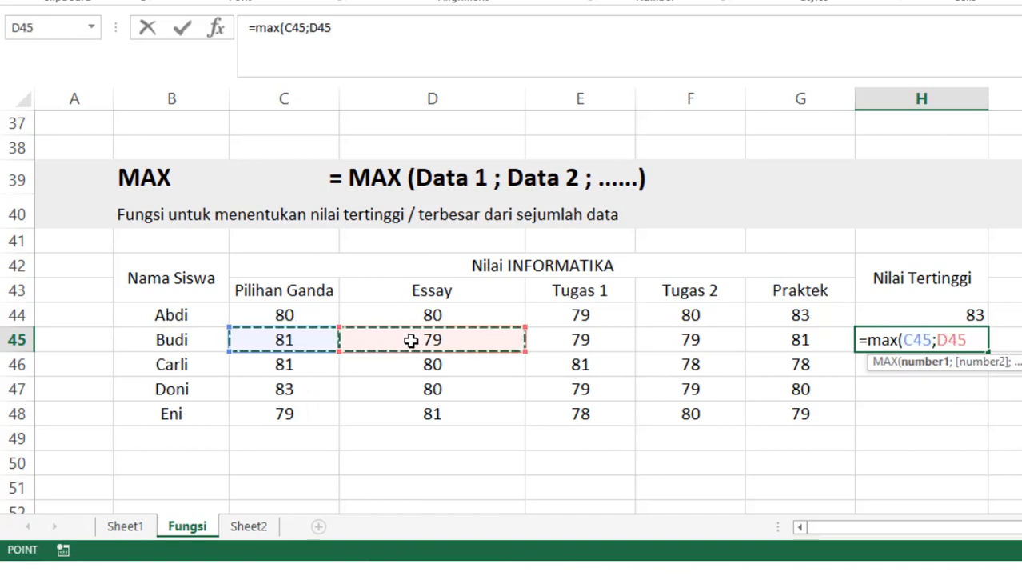
type(";")
left_click(554, 344)
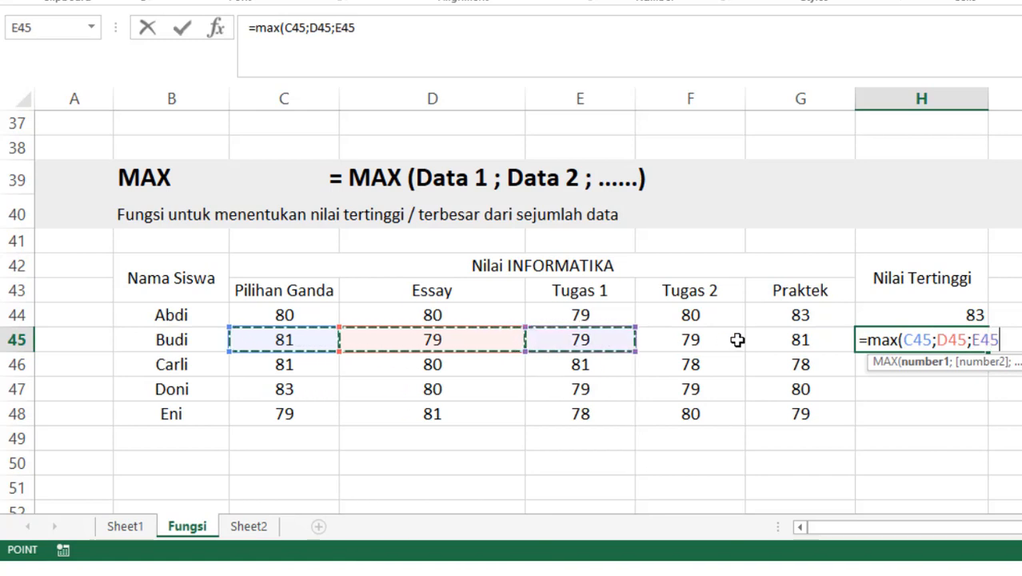
type(";")
left_click(710, 339)
type(";")
left_click(789, 337)
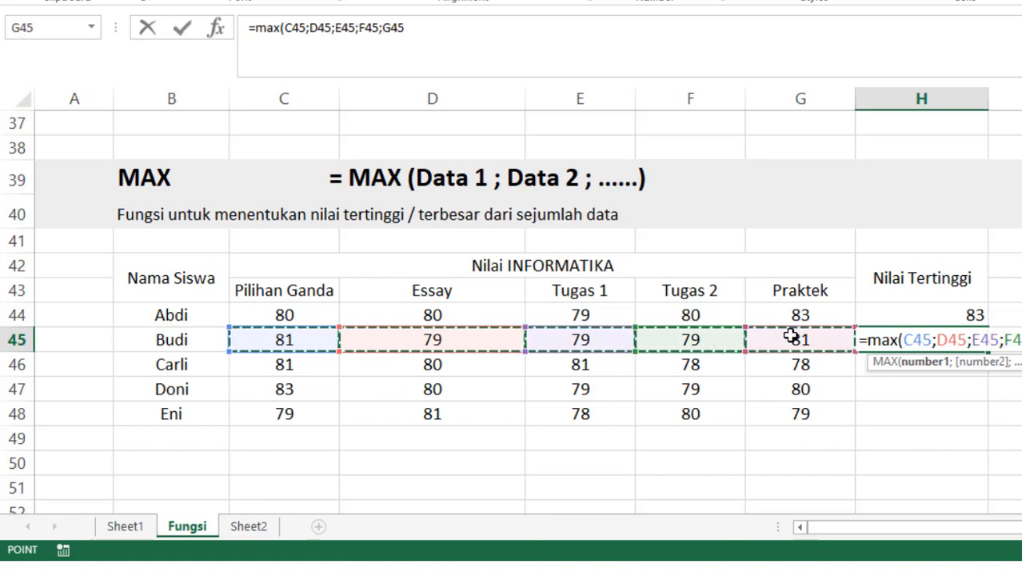
type(")")
key("Return")
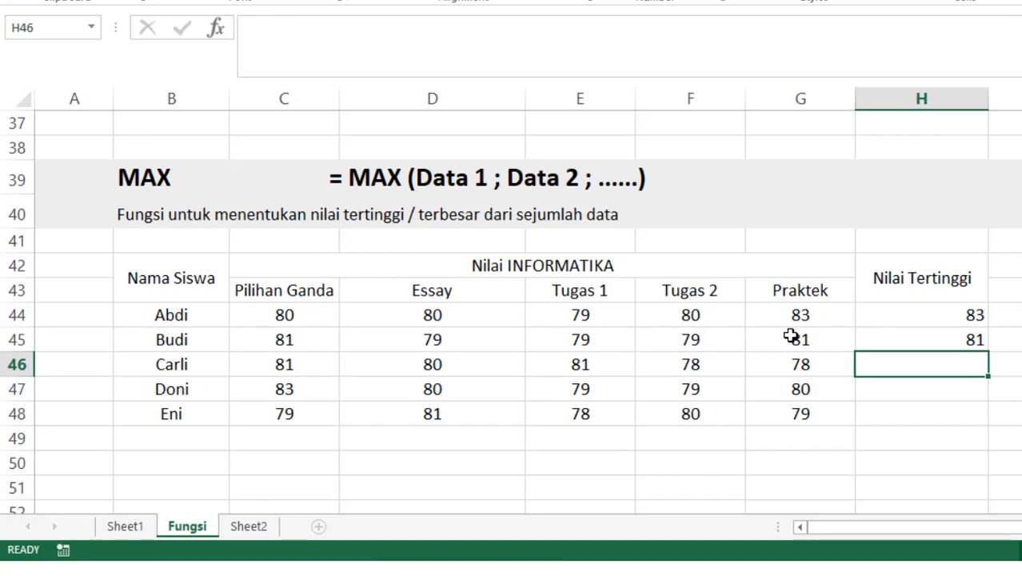
Enter =MAX(C46;D46;E46;F46;G46) in H46 to find the third student's highest score
type("=")
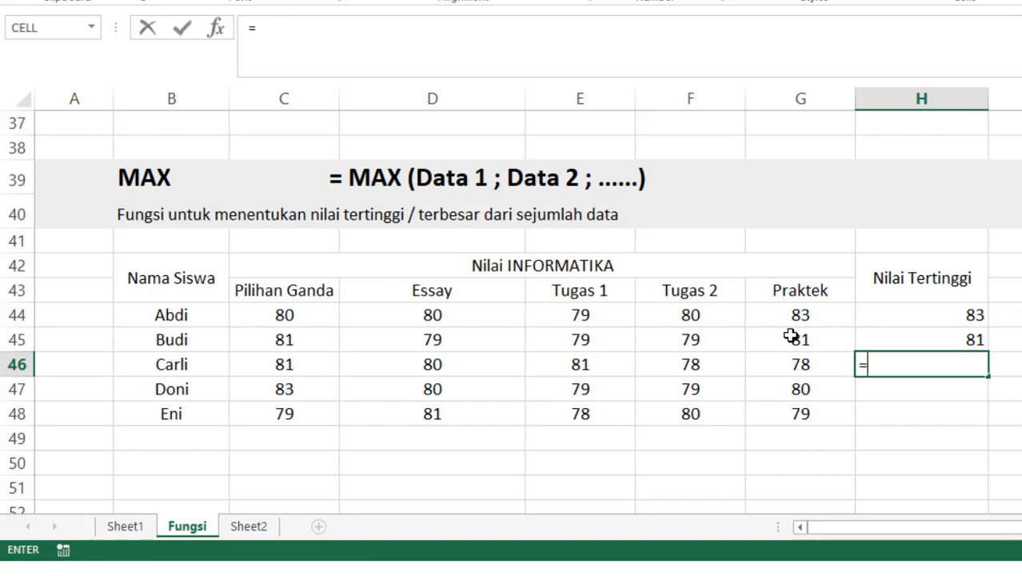
type("max(")
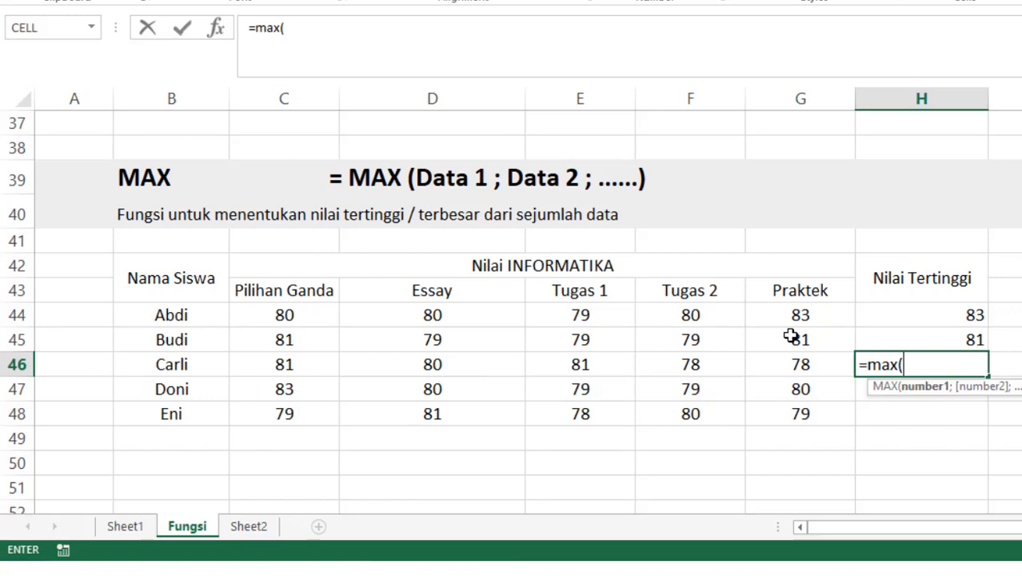
left_click(306, 366)
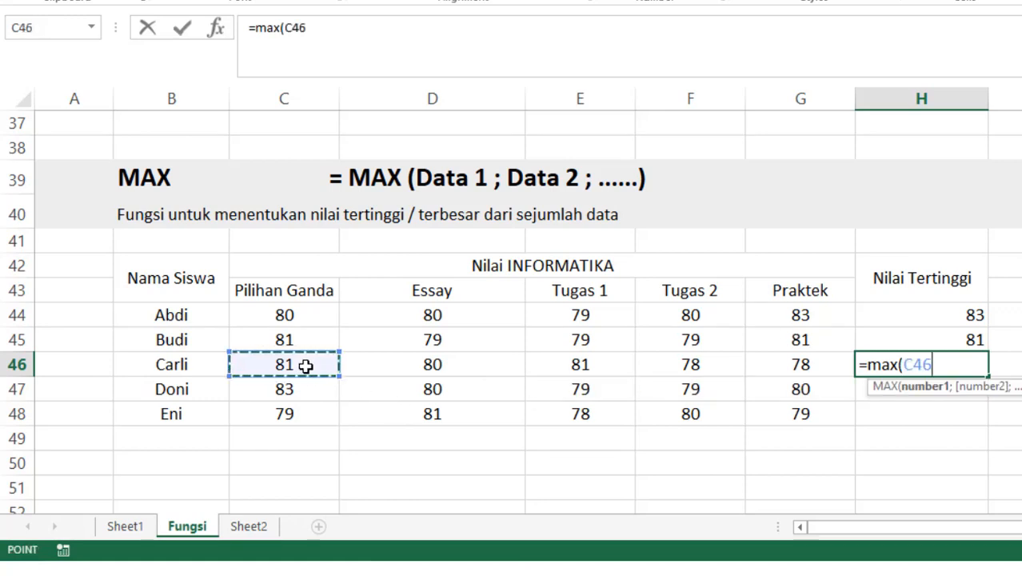
type(";")
left_click(431, 361)
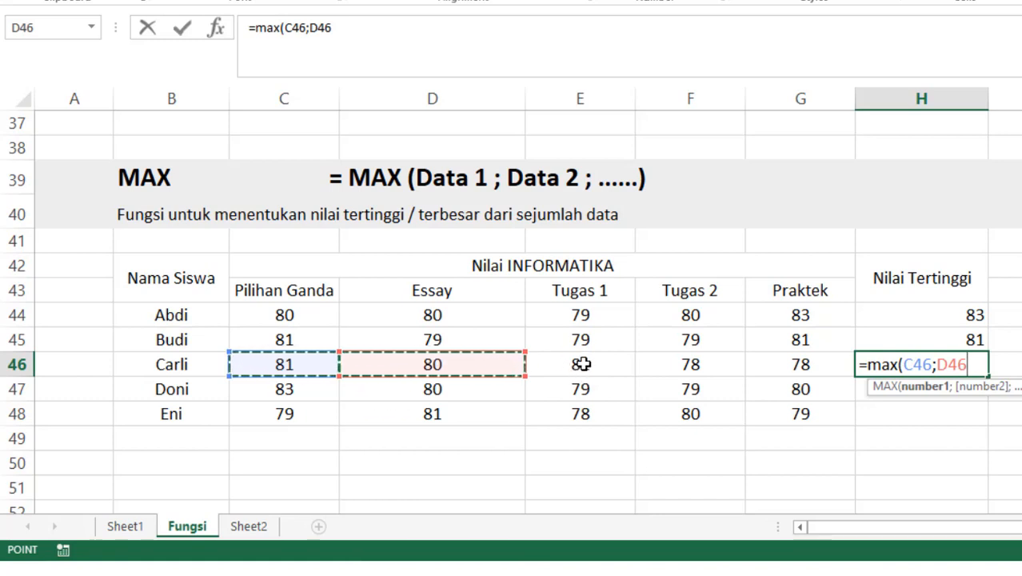
type(";")
left_click(581, 364)
type(";")
left_click(685, 364)
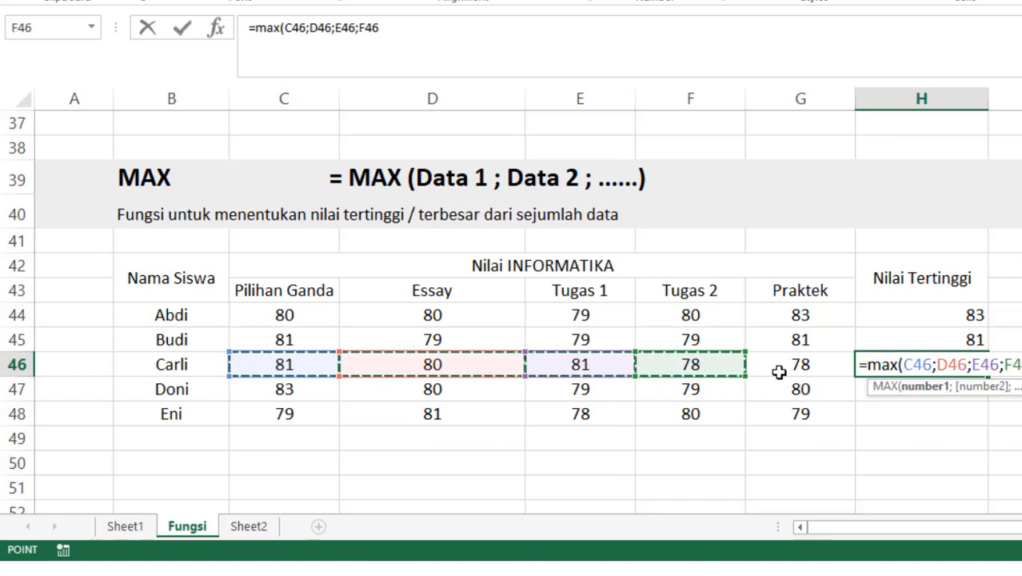
type(";")
left_click(781, 366)
type(")")
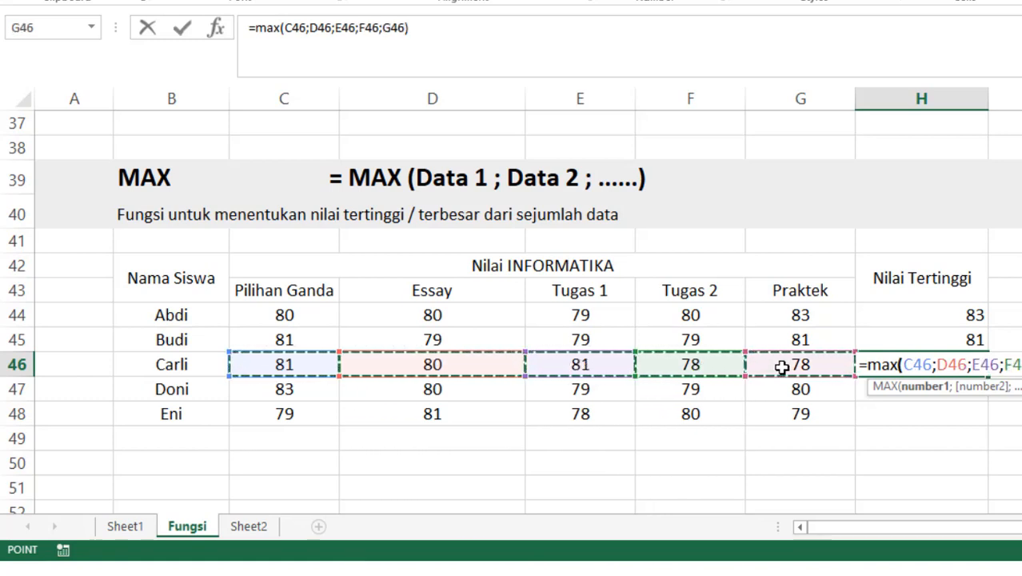
key("Return")
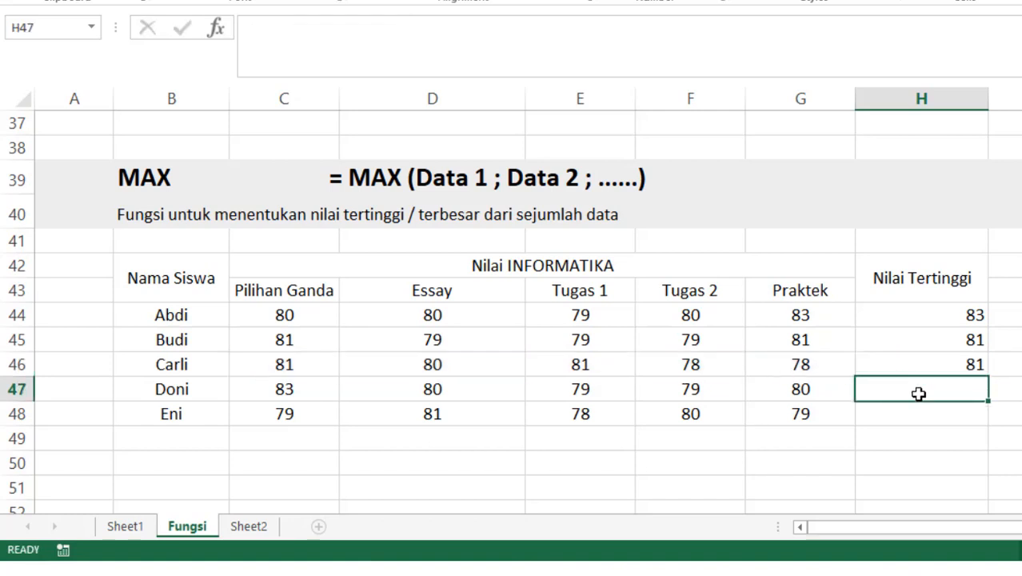
Enter =MAX(C47;D47;E47;F47;G47) in H47 to find the fourth student's highest score
type("=")
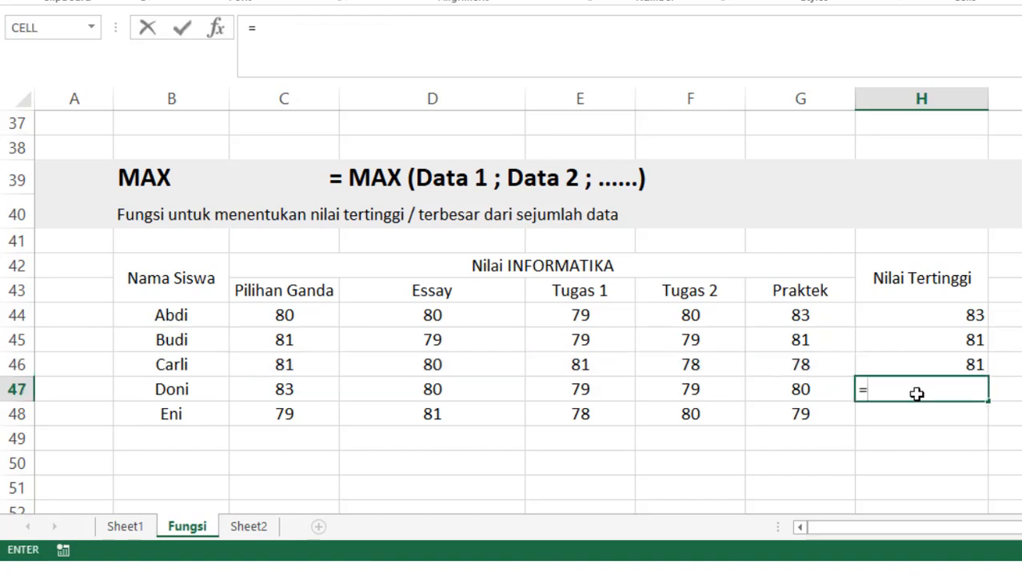
type("max(")
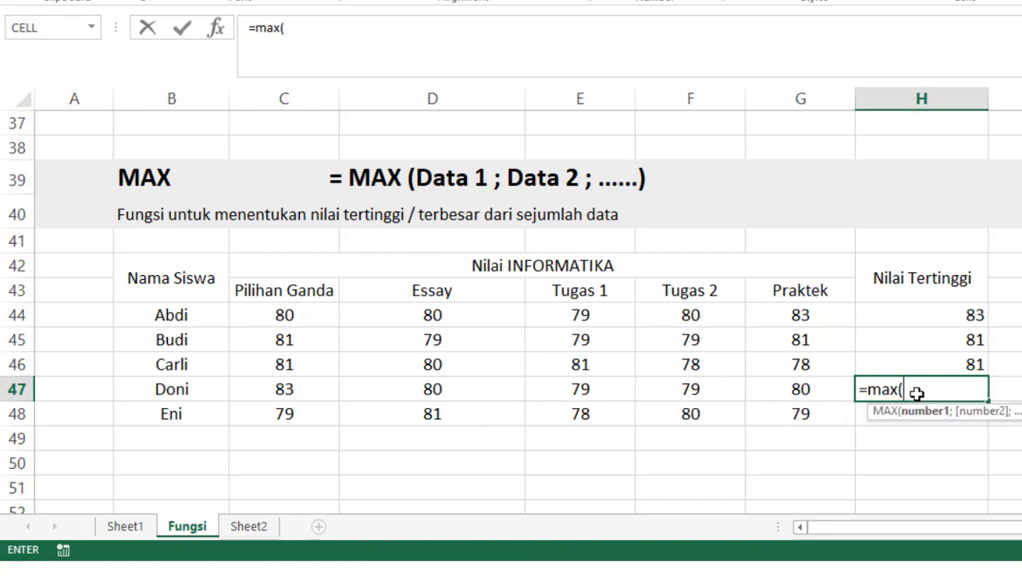
left_click(284, 395)
type(";")
left_click(430, 388)
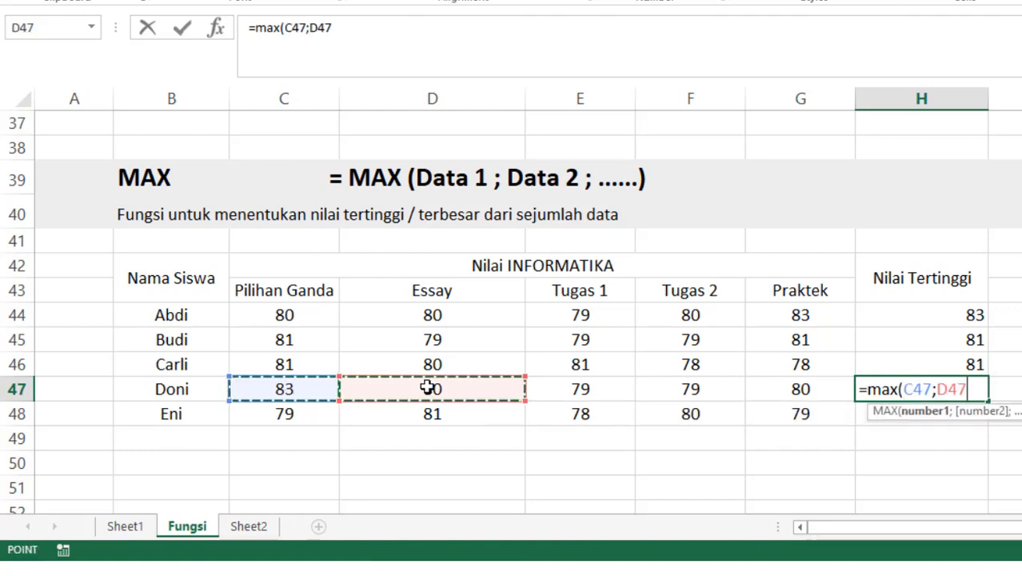
type(";")
left_click(570, 391)
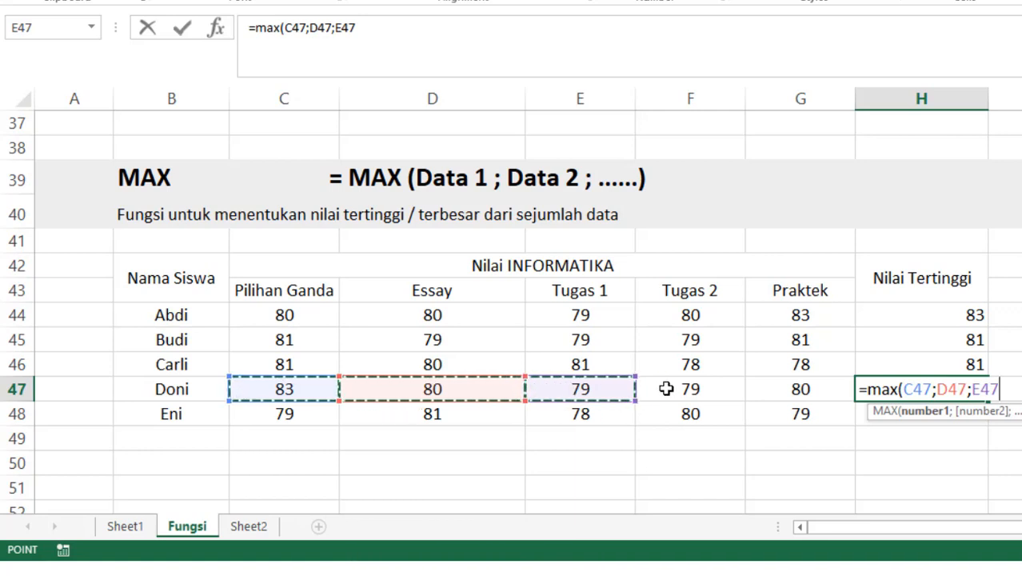
type(";")
left_click(666, 389)
type(";")
left_click(769, 390)
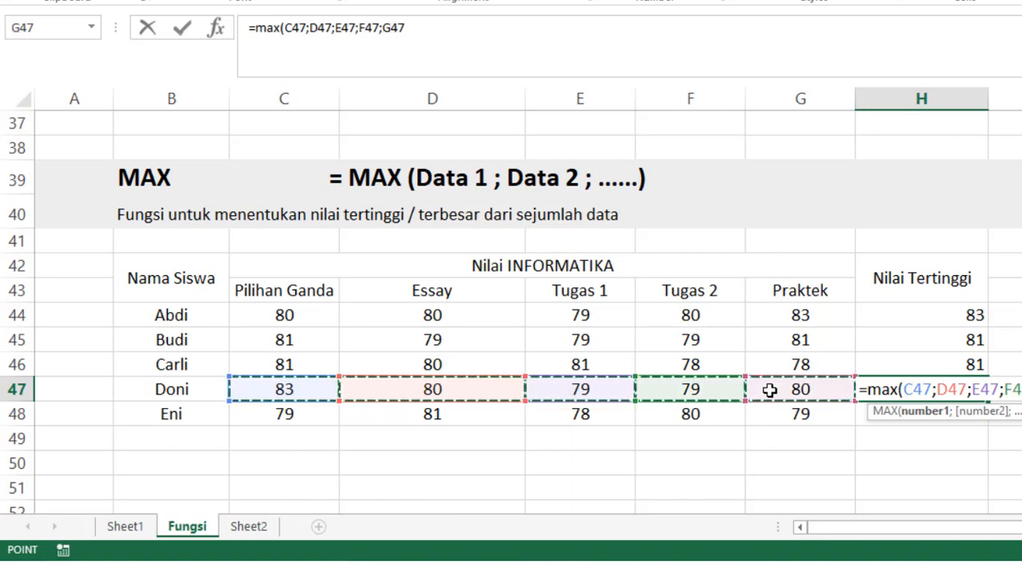
type(")")
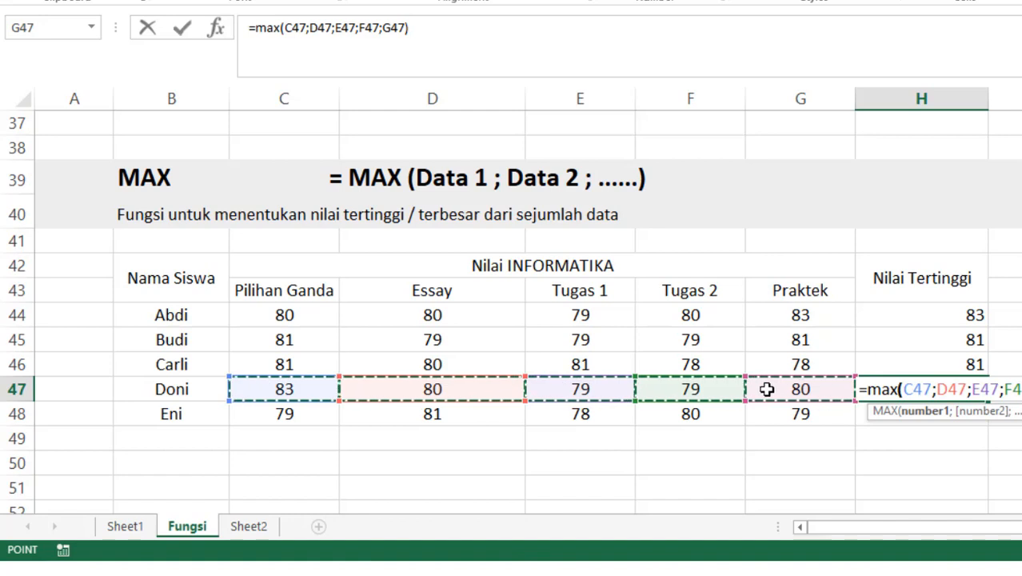
key("Return")
Enter =MAX(C48;D48;E48;F48;G48) in H48 to find the fifth student's highest score
type("=")
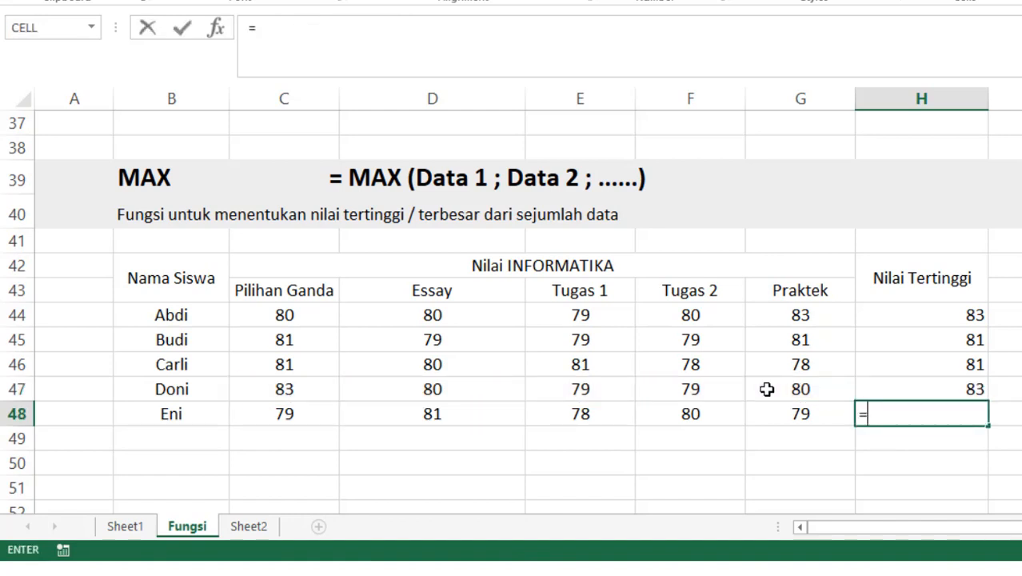
type("max(")
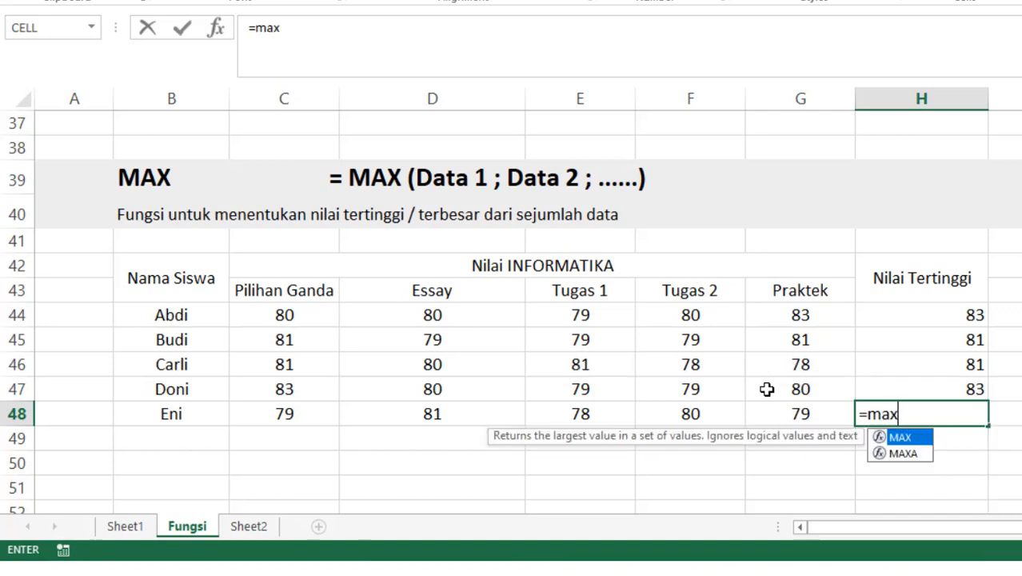
left_click(296, 417)
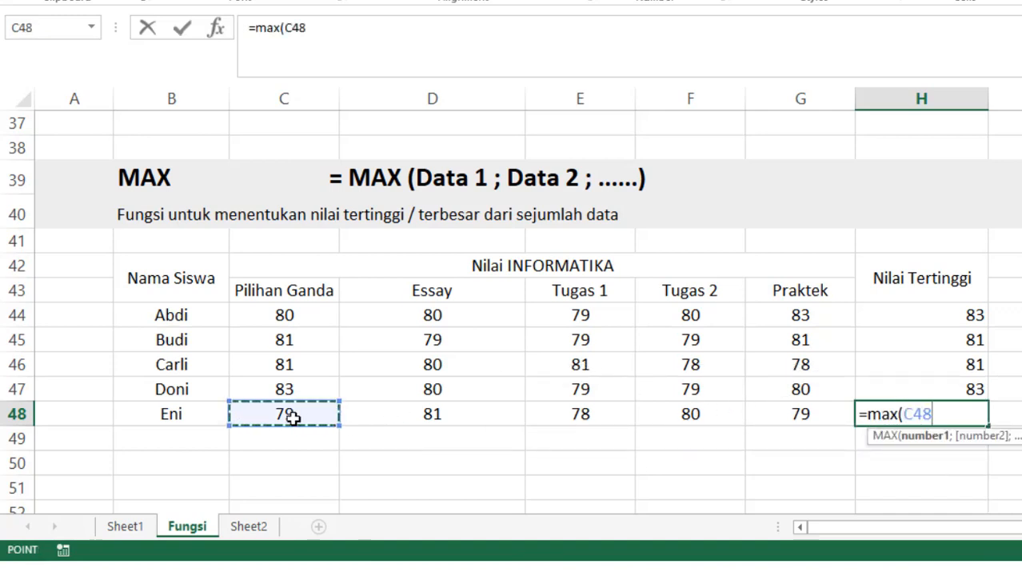
type(";")
left_click(457, 413)
type(";")
left_click(579, 411)
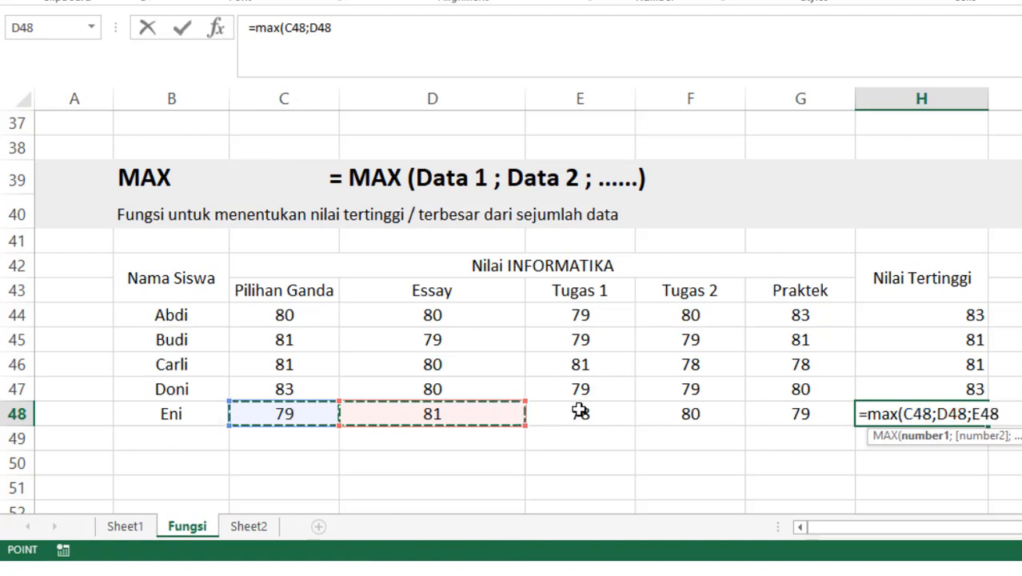
type(";")
left_click(662, 414)
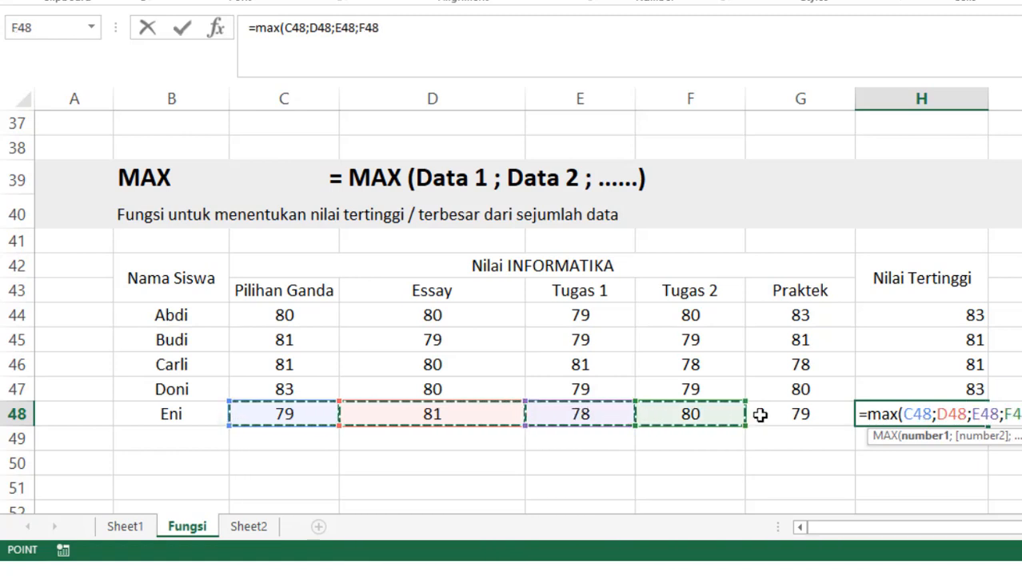
type(";")
left_click(778, 411)
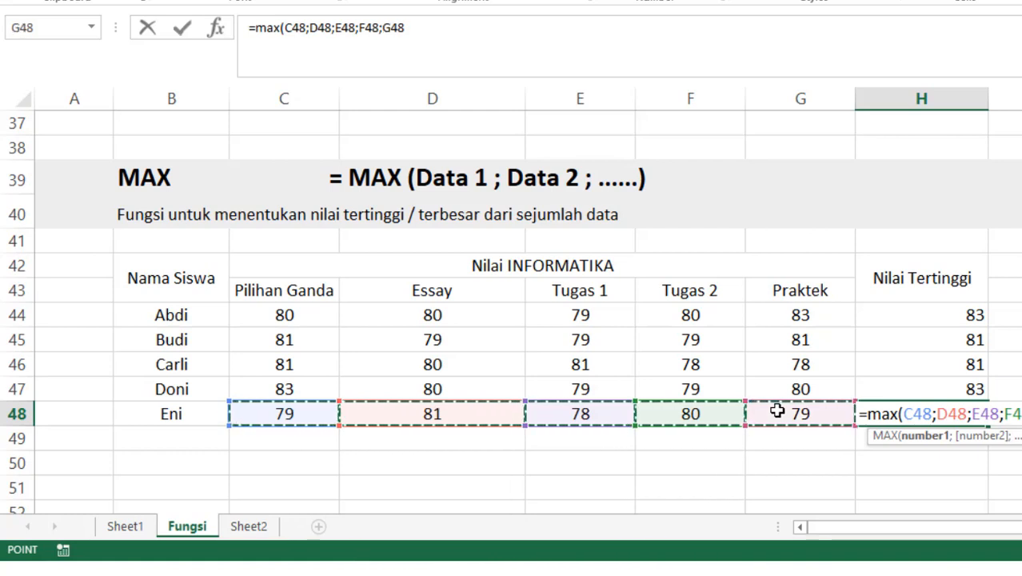
type(")")
key("Return")
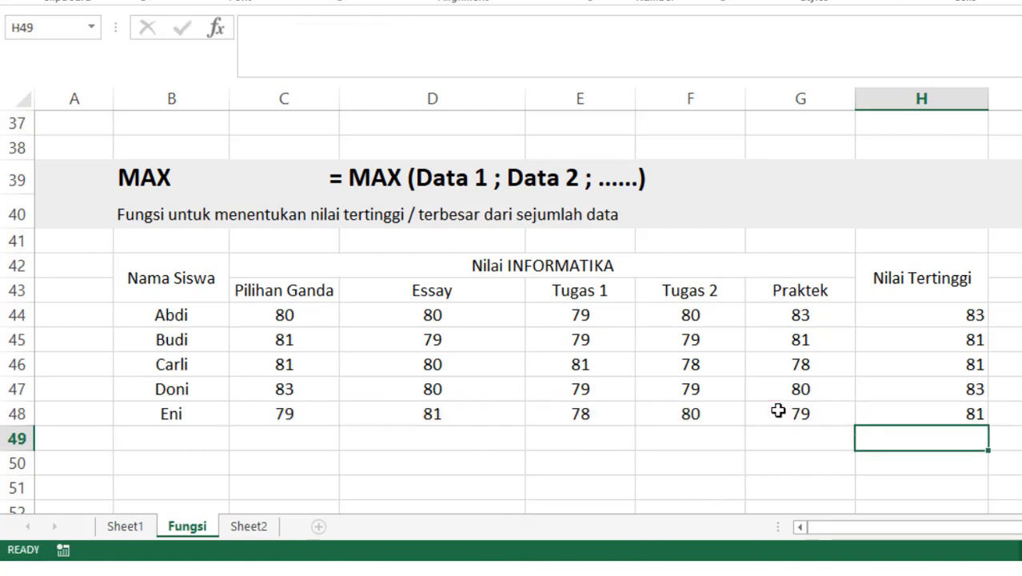
Open the MAX formula in H44 and examine its cell arguments one by one, from C44 through to G44
left_click(911, 309)
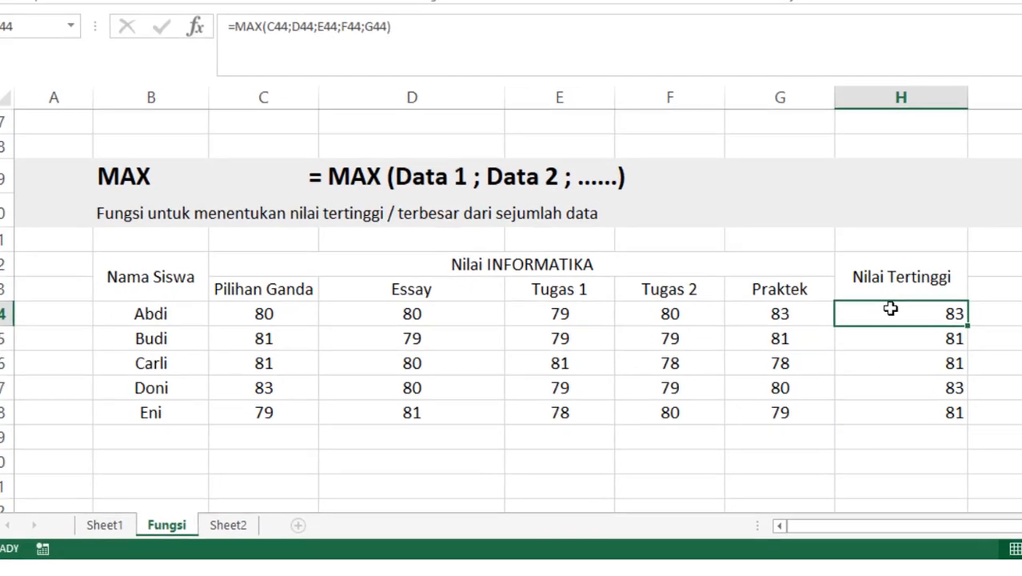
double_click(911, 309)
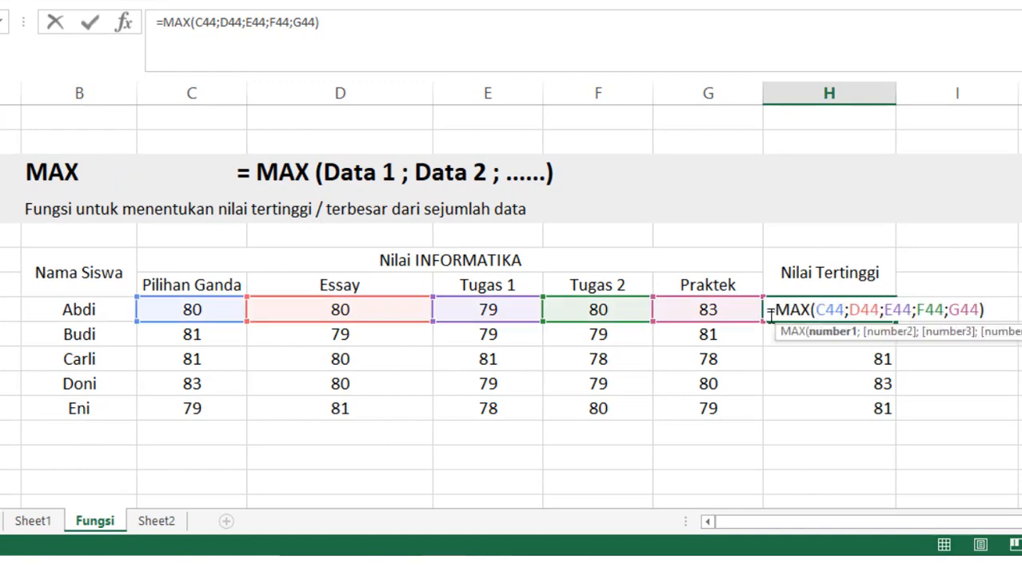
left_click(843, 333)
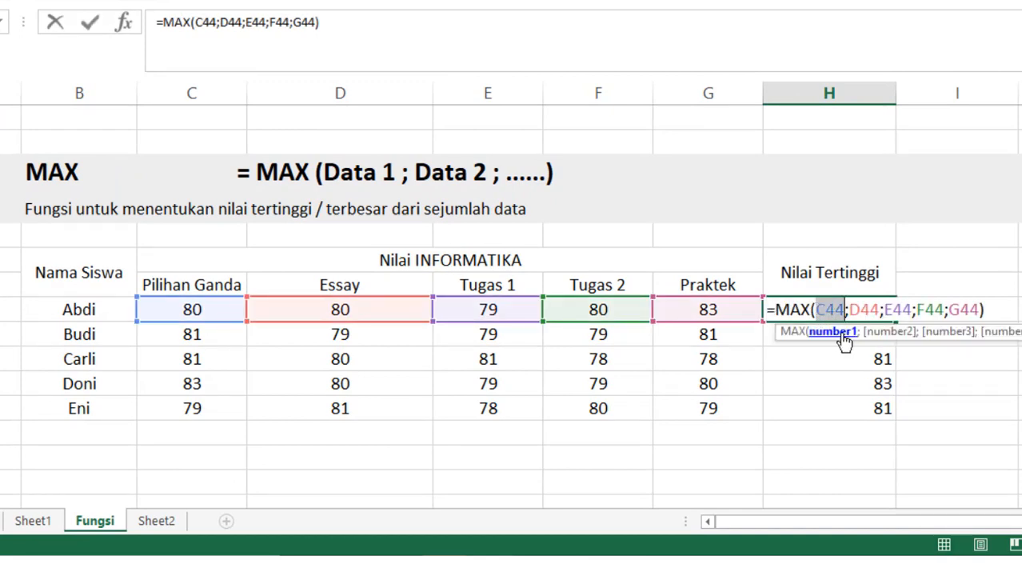
left_click(888, 333)
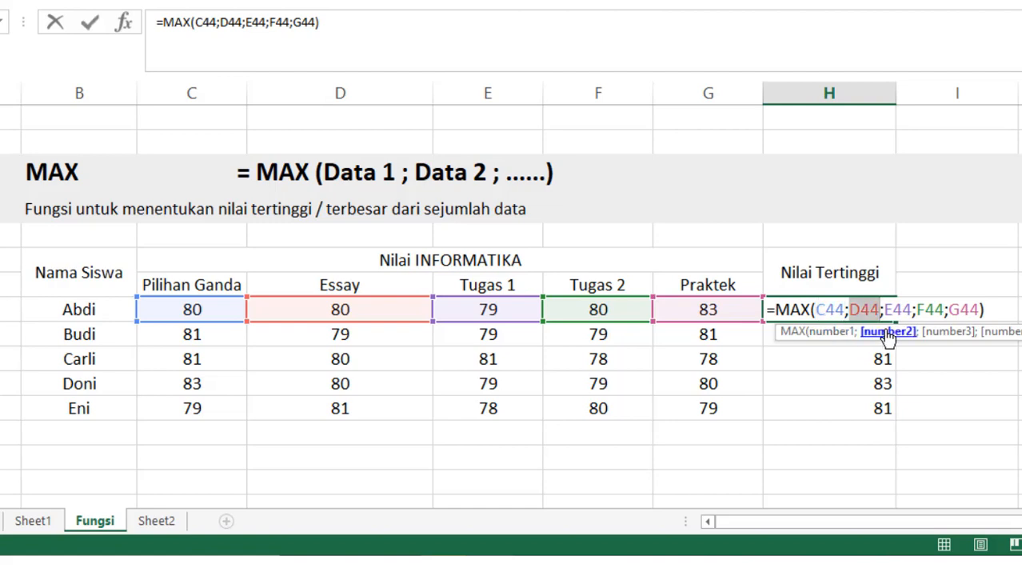
left_click(944, 333)
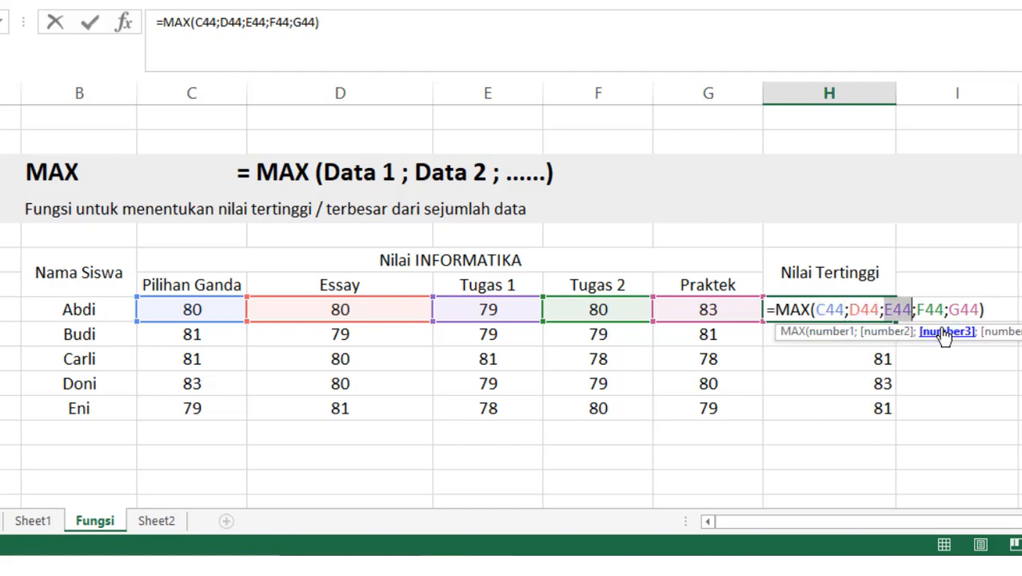
left_click(997, 334)
left_click(1020, 333)
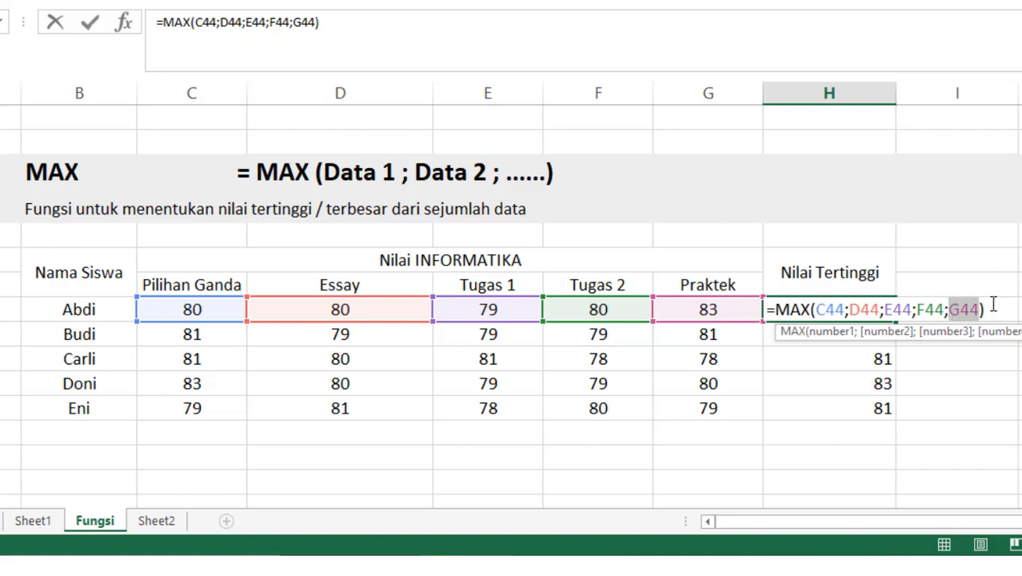
key("Return")
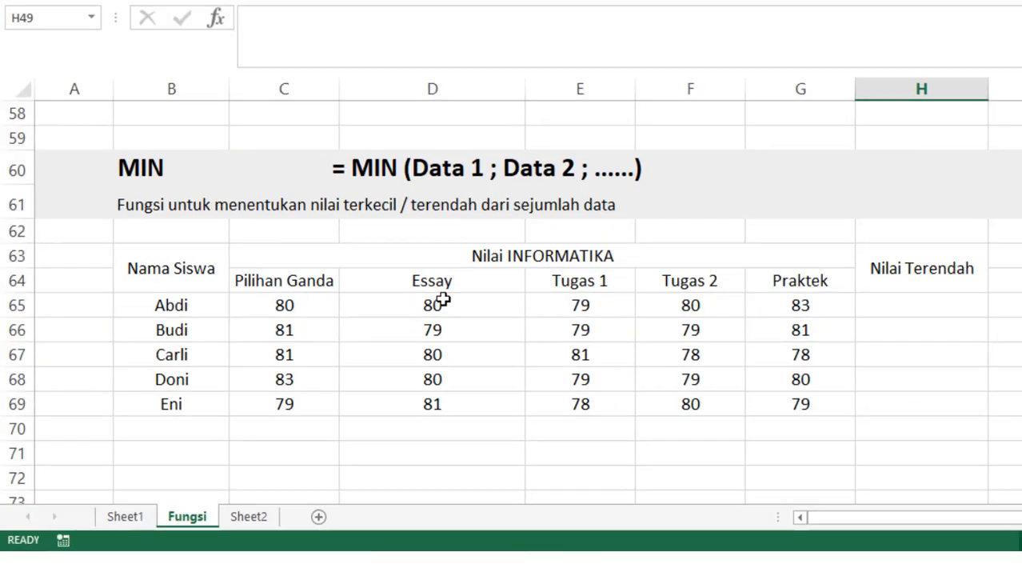
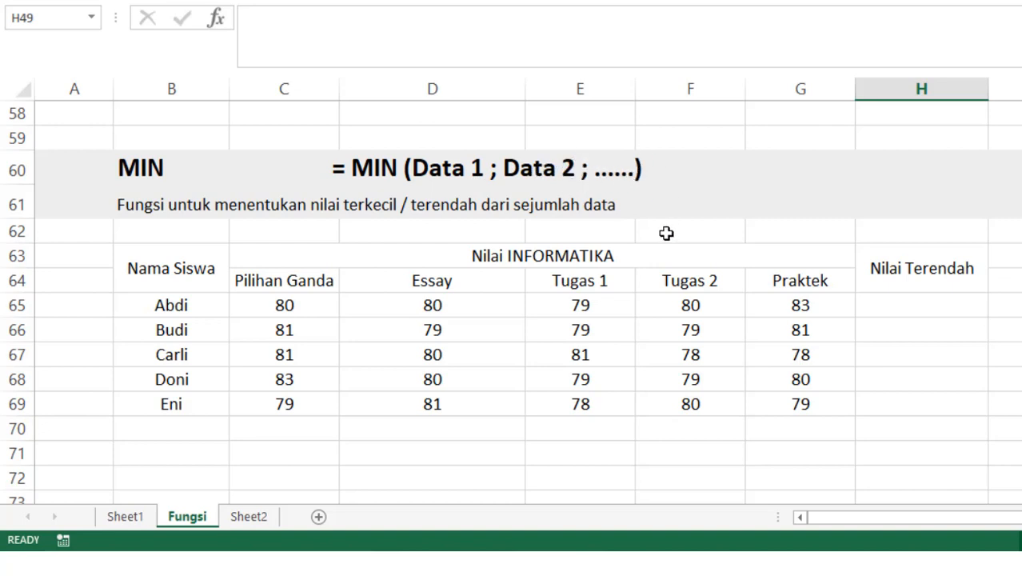
Enter =MIN(C65;D65;E65;F65;G65) in H65 to find the first student's lowest score
left_click(179, 258)
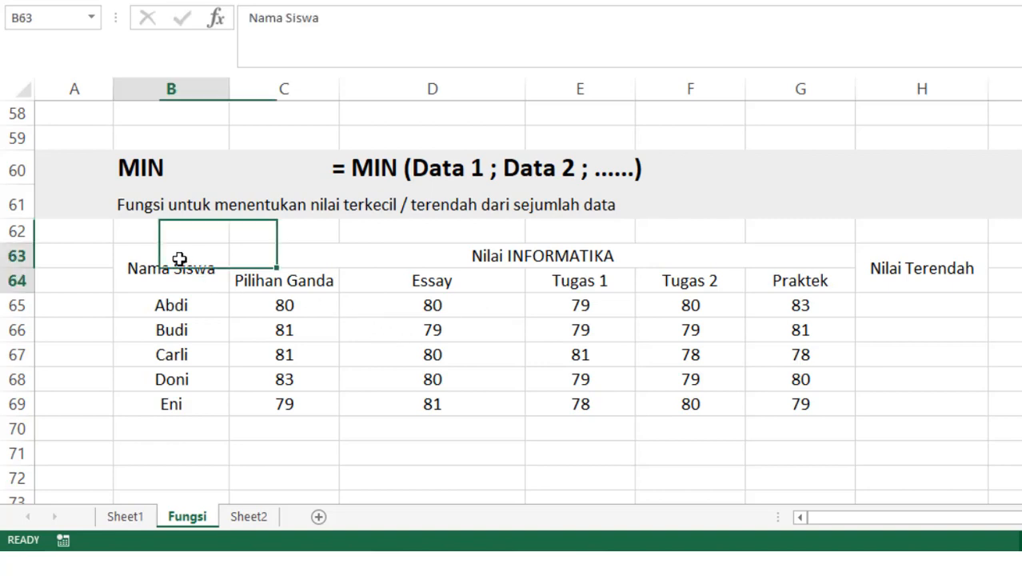
left_click_drag(179, 259, 597, 400)
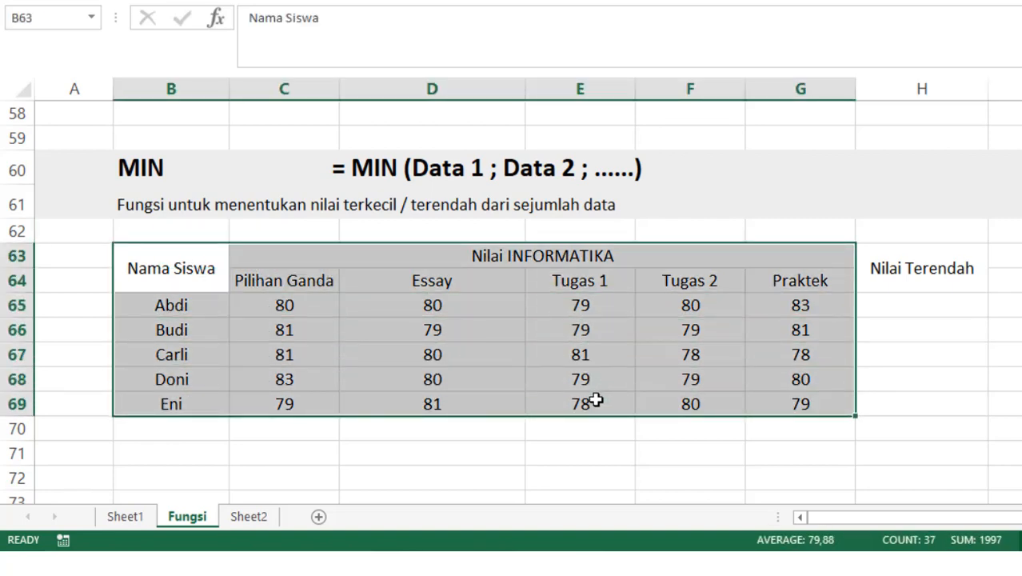
left_click(888, 303)
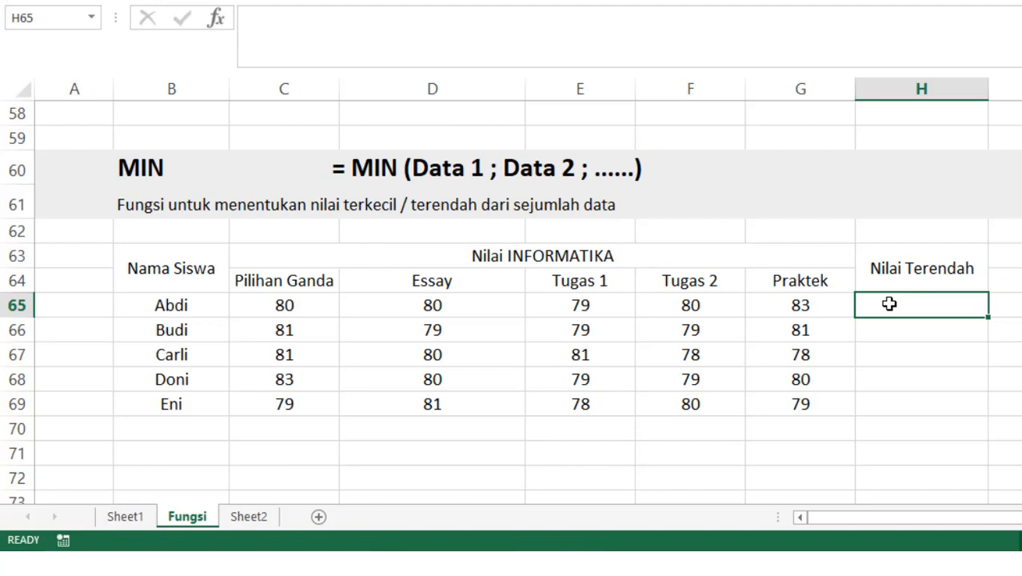
type("=")
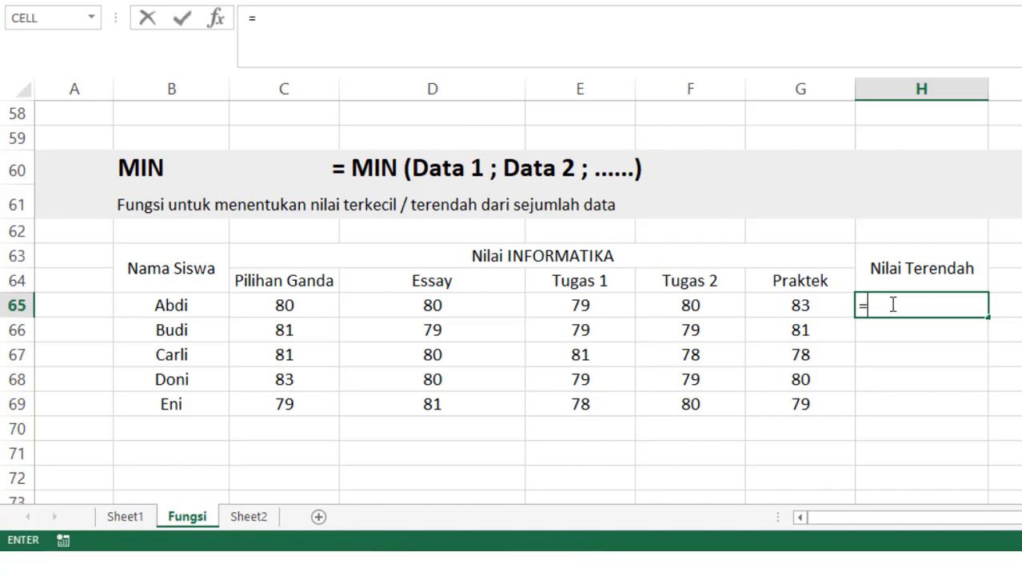
type("min(")
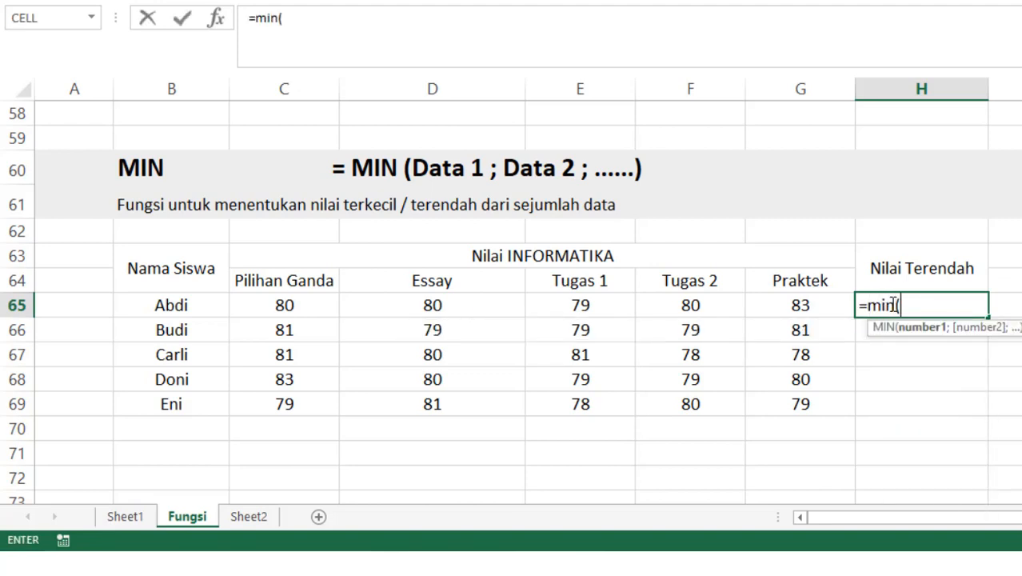
left_click(278, 312)
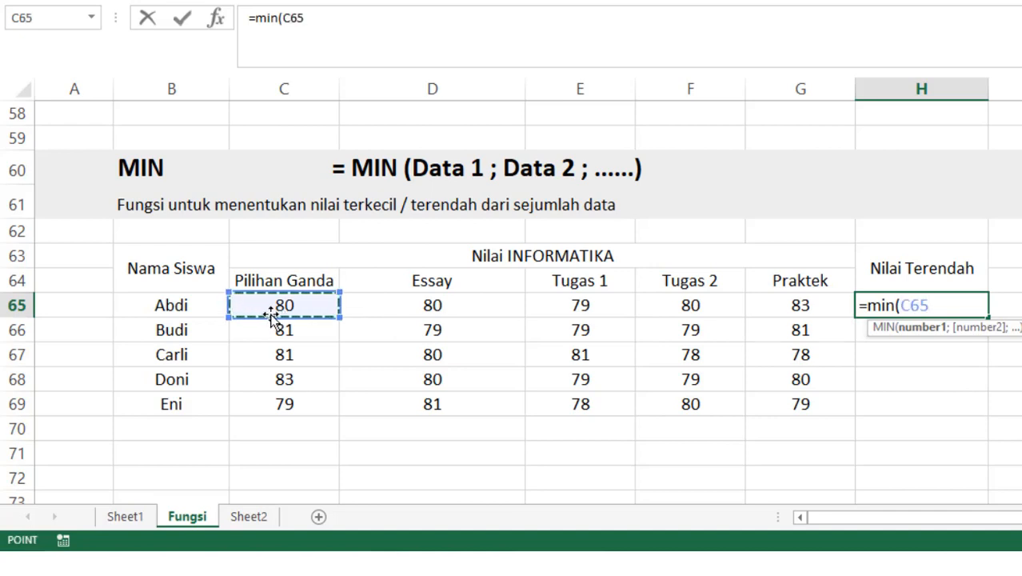
type(";")
left_click(372, 304)
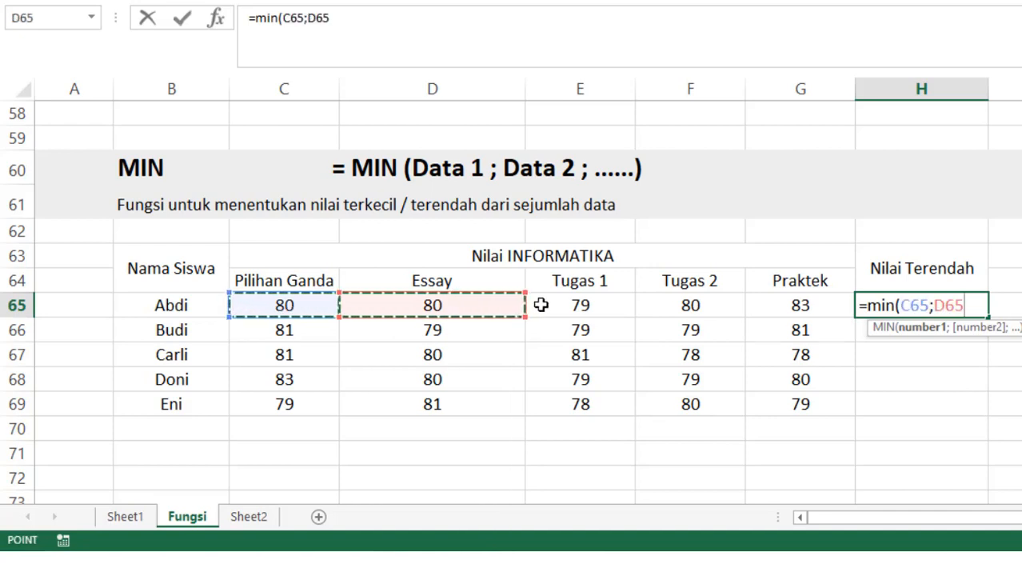
type(";")
left_click(541, 305)
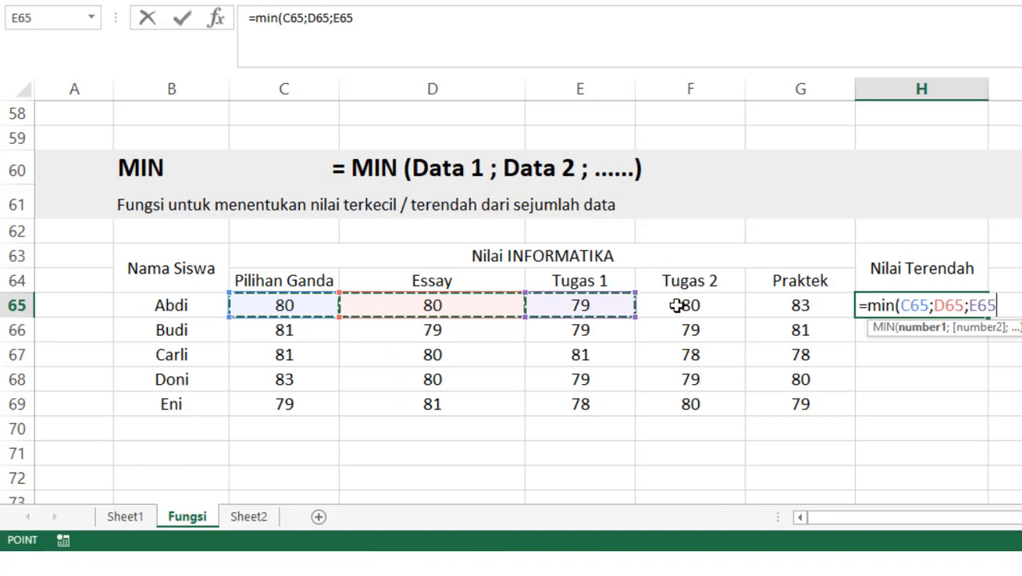
type(";")
left_click(680, 305)
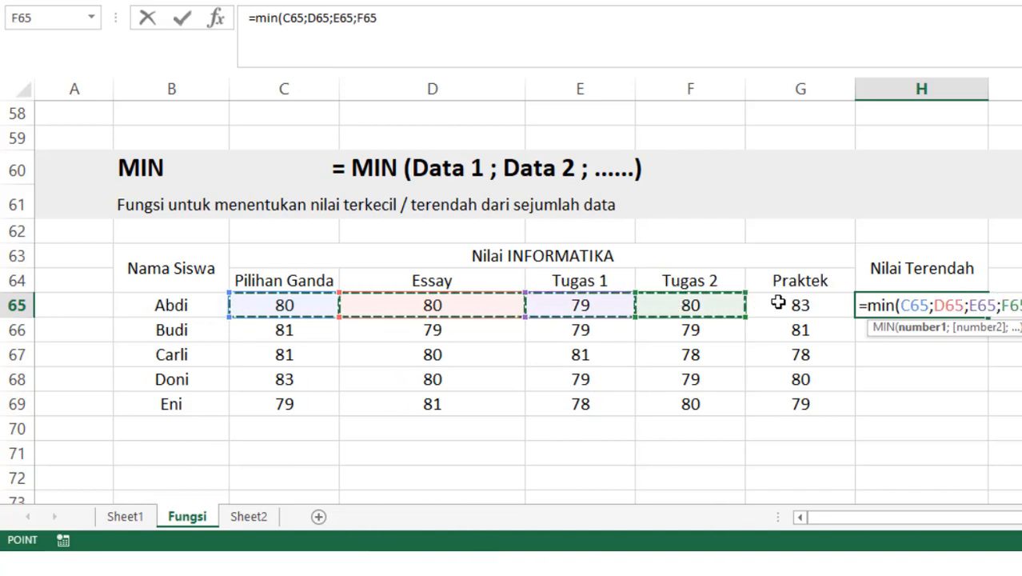
type(";")
left_click(778, 304)
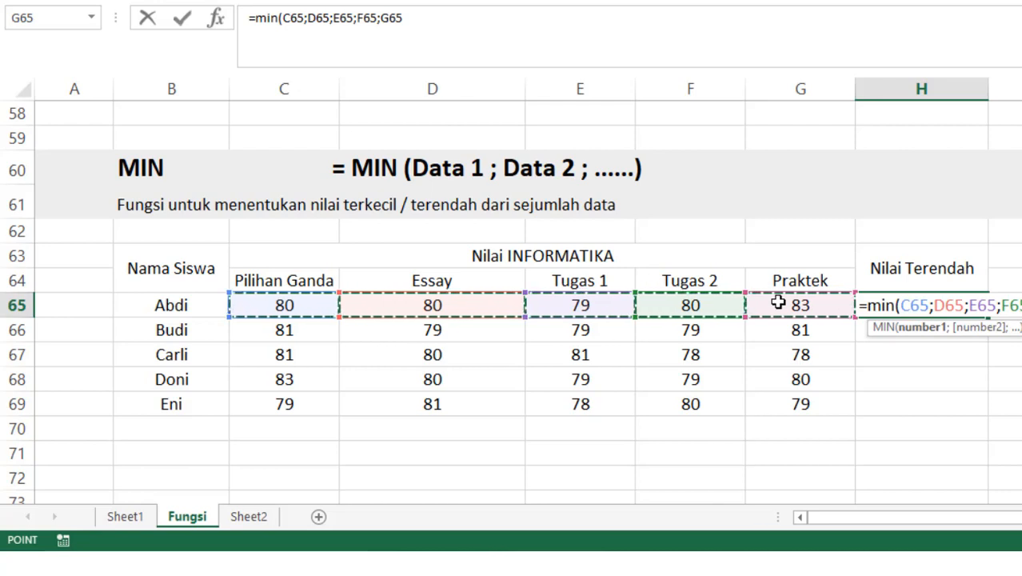
type(")")
key("Return")
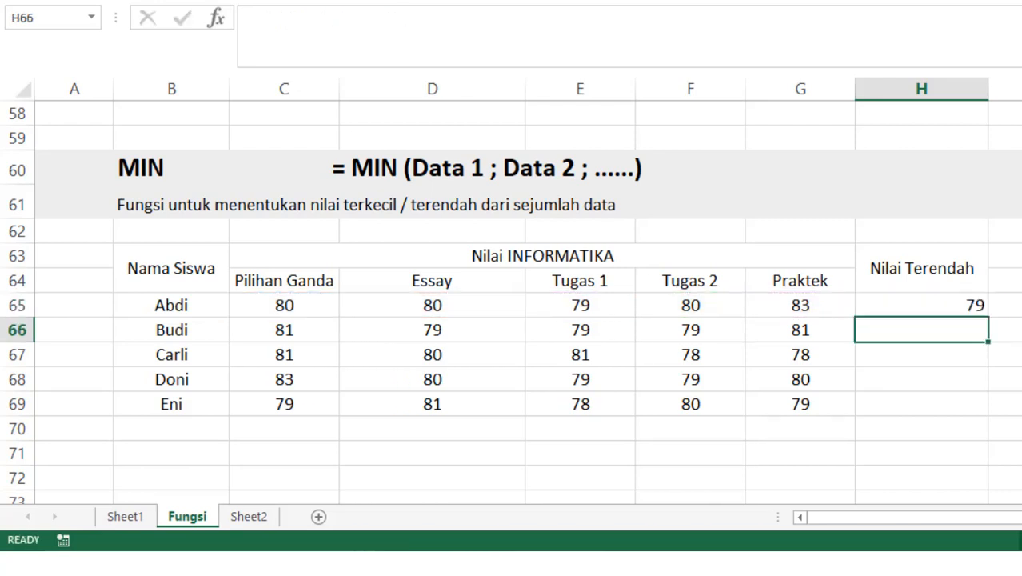
Enter =MIN(C66;D66;E66;F66;G66) in H66 to find the second student's lowest score
type("=")
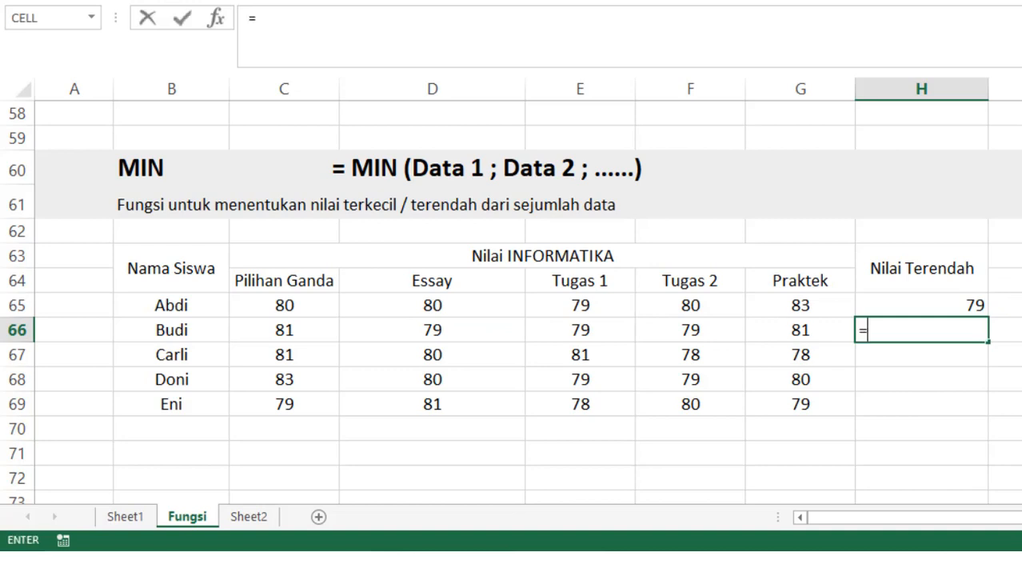
type("min")
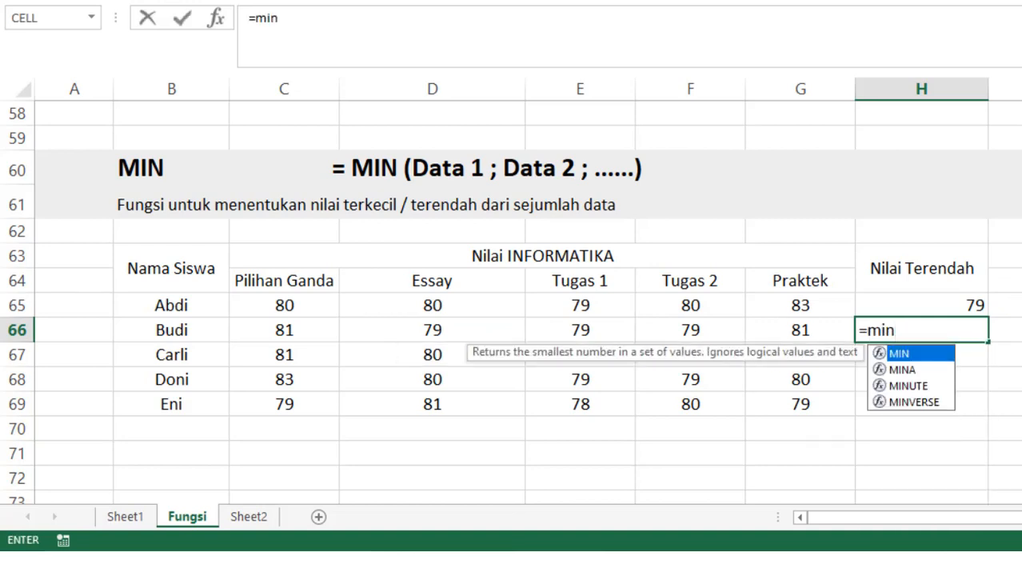
type("(")
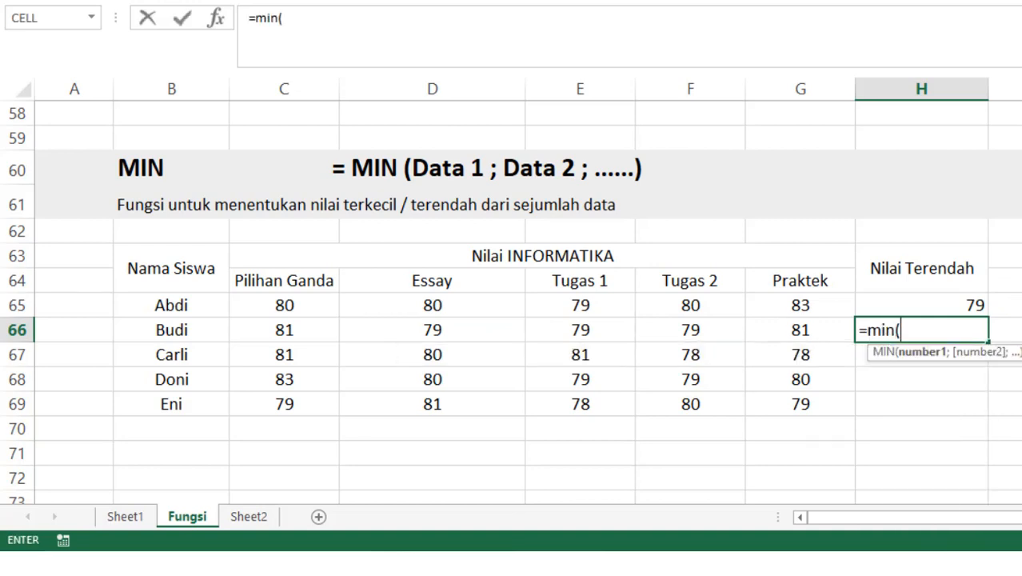
left_click(304, 340)
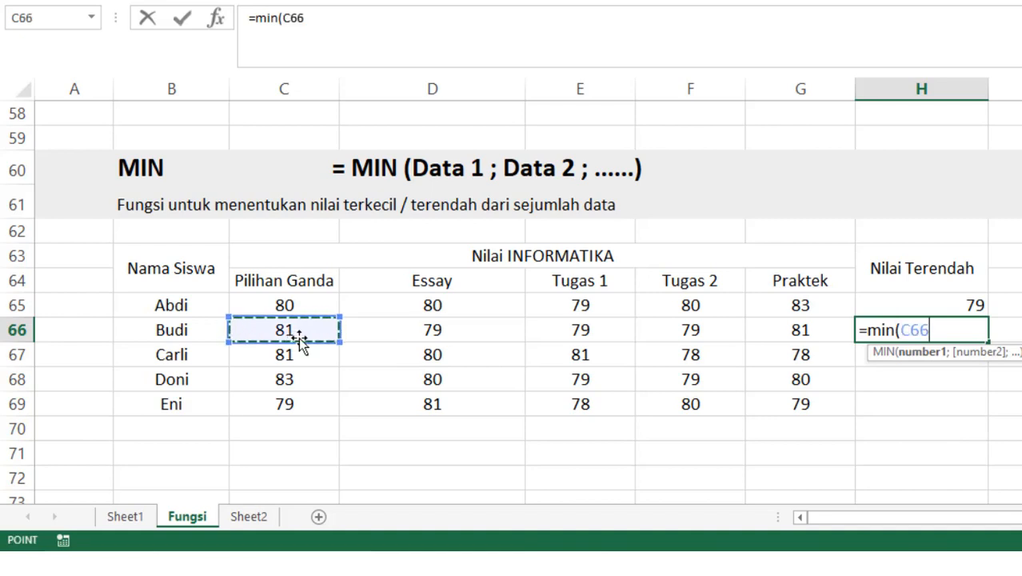
type(";")
left_click(410, 325)
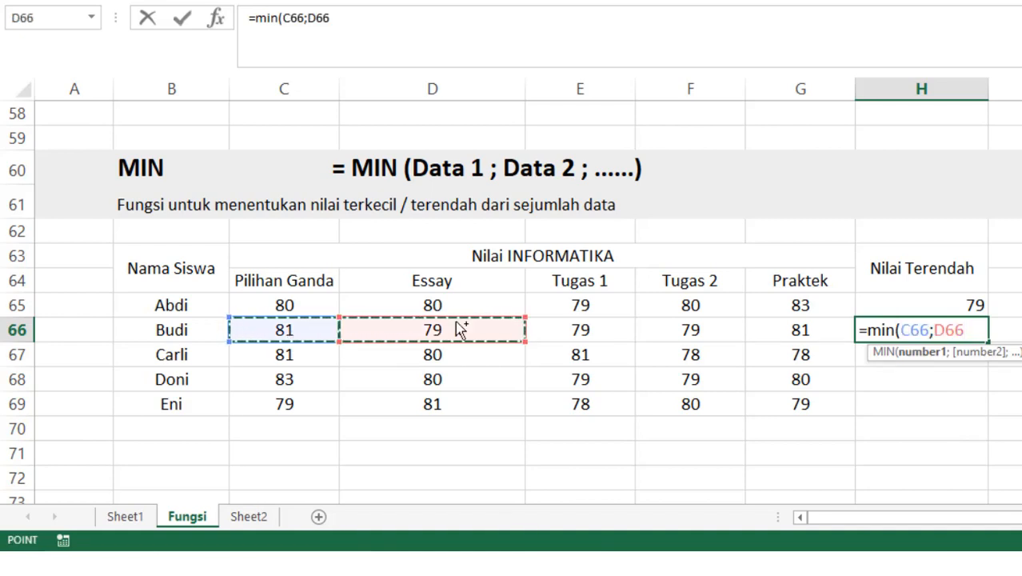
type(";")
left_click(569, 330)
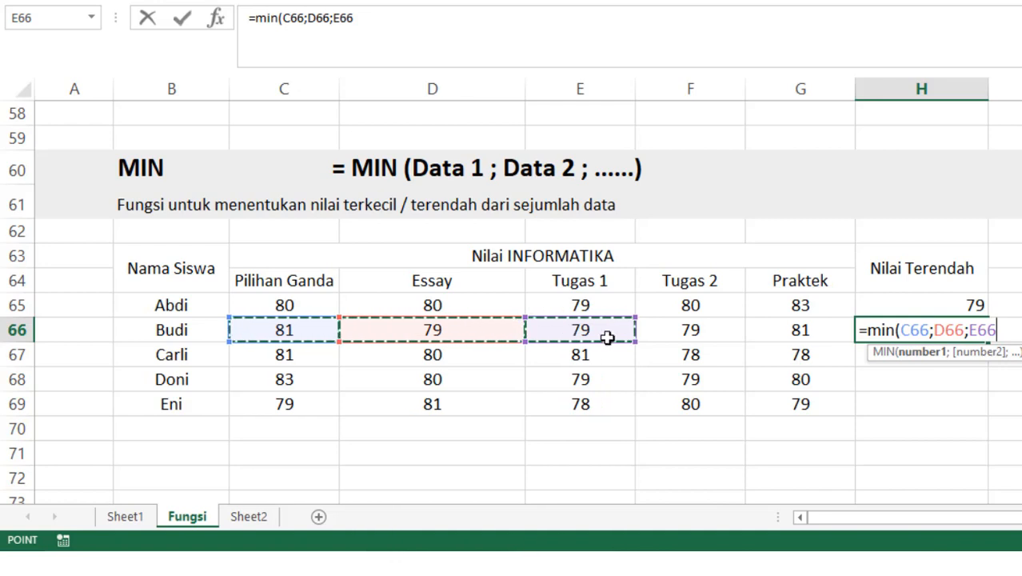
type(";")
left_click(701, 328)
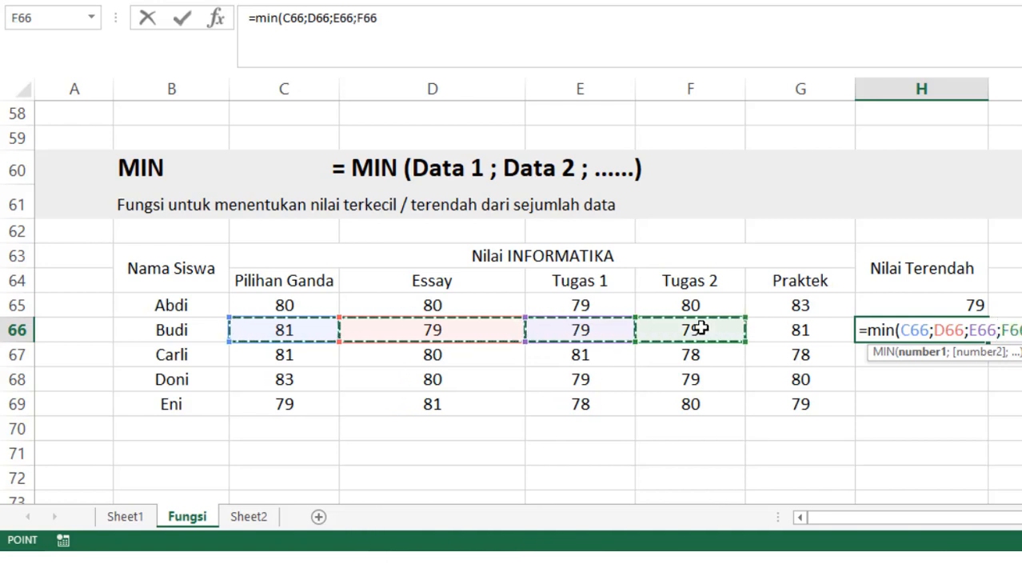
type(";")
left_click(766, 328)
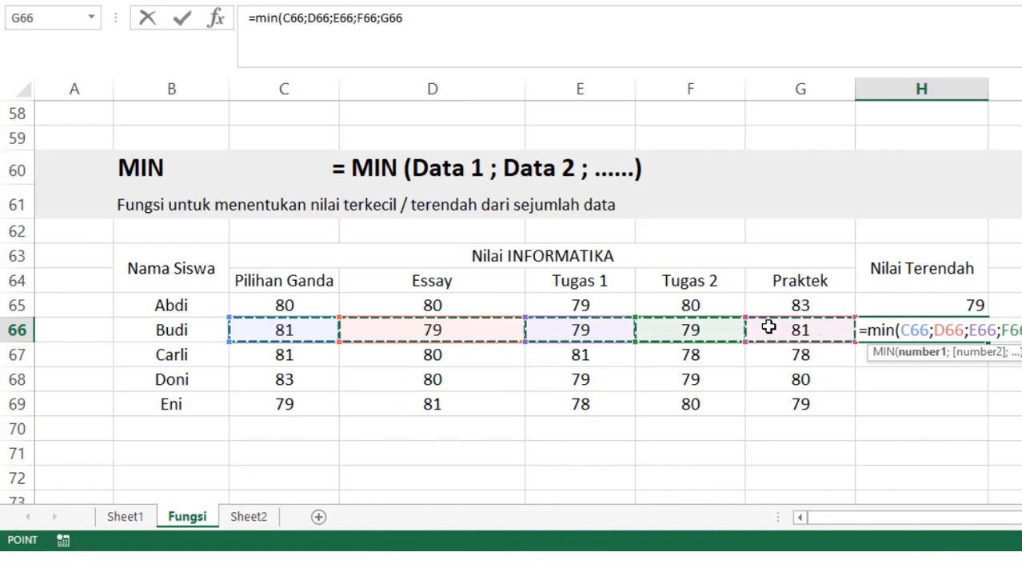
type(")")
key("Return")
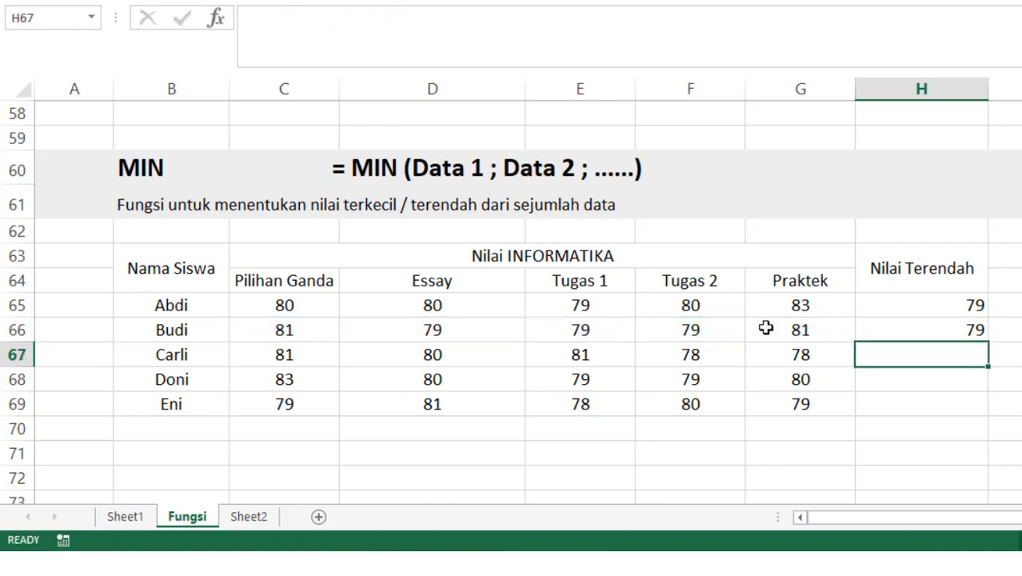
Enter =MIN(C67;D67;E67;F67;G67) in H67 to find the third student's lowest score
type("=min(")
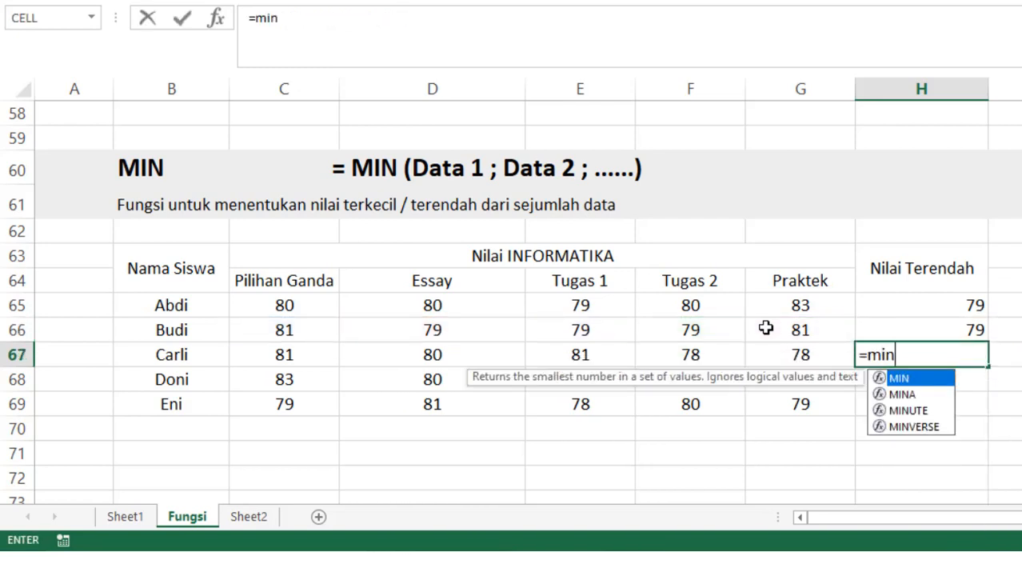
left_click(299, 362)
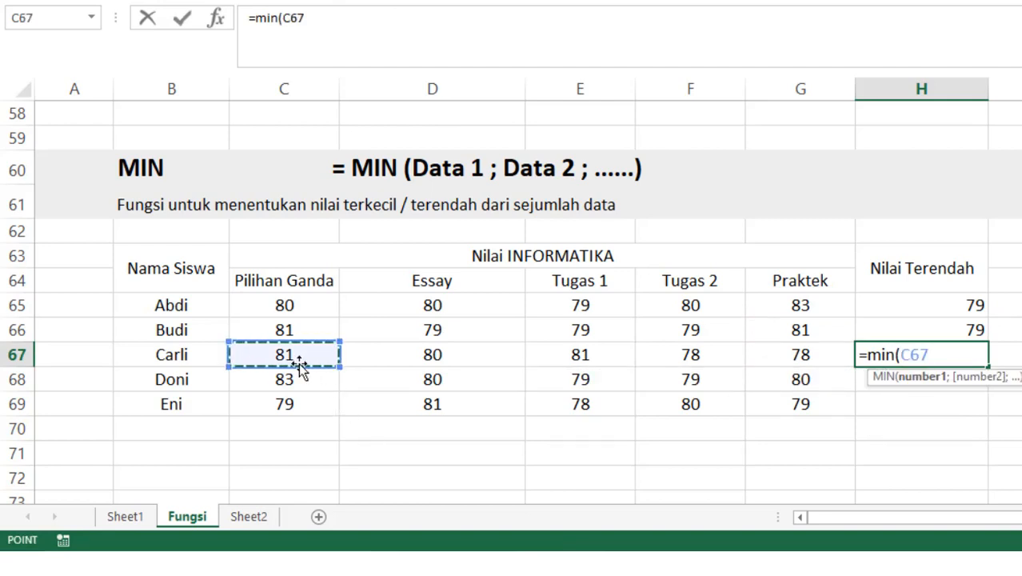
type(";")
left_click(398, 358)
type(";")
left_click(552, 350)
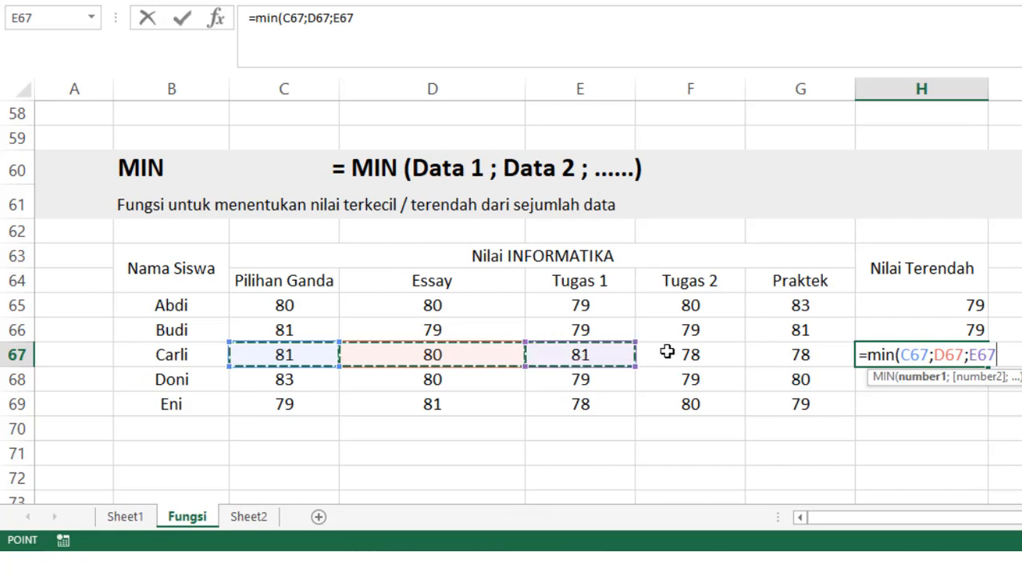
type(";")
left_click(676, 353)
type(";")
left_click(790, 357)
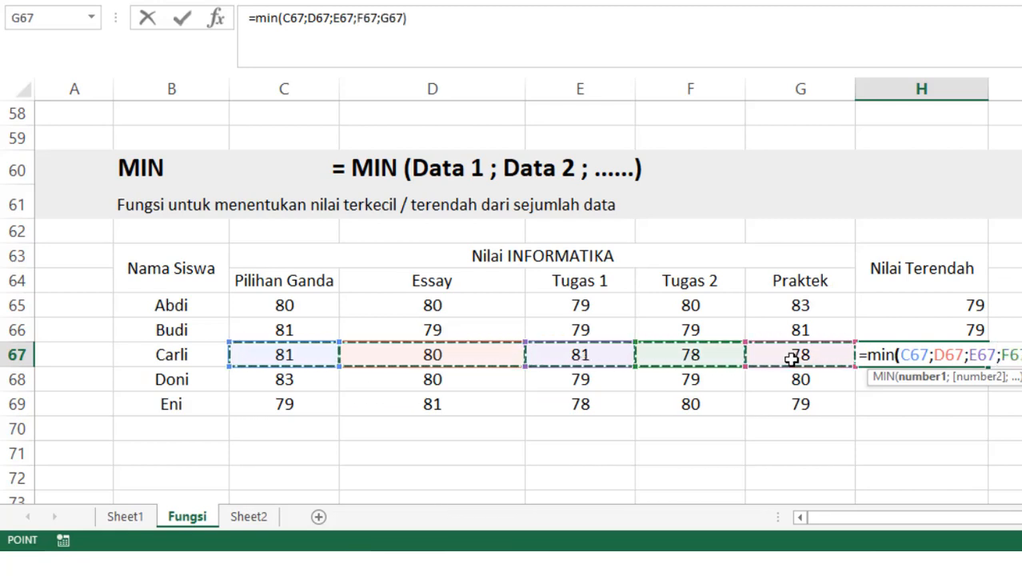
key("Return")
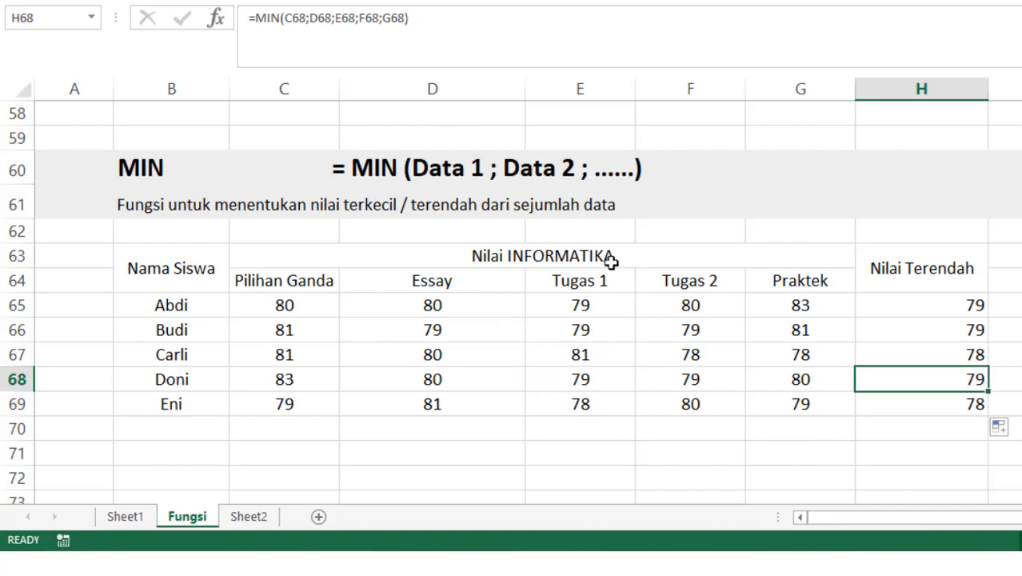
Open the MIN formula in H65 and examine its cell arguments one by one, from C65 through to G65
left_click(952, 302)
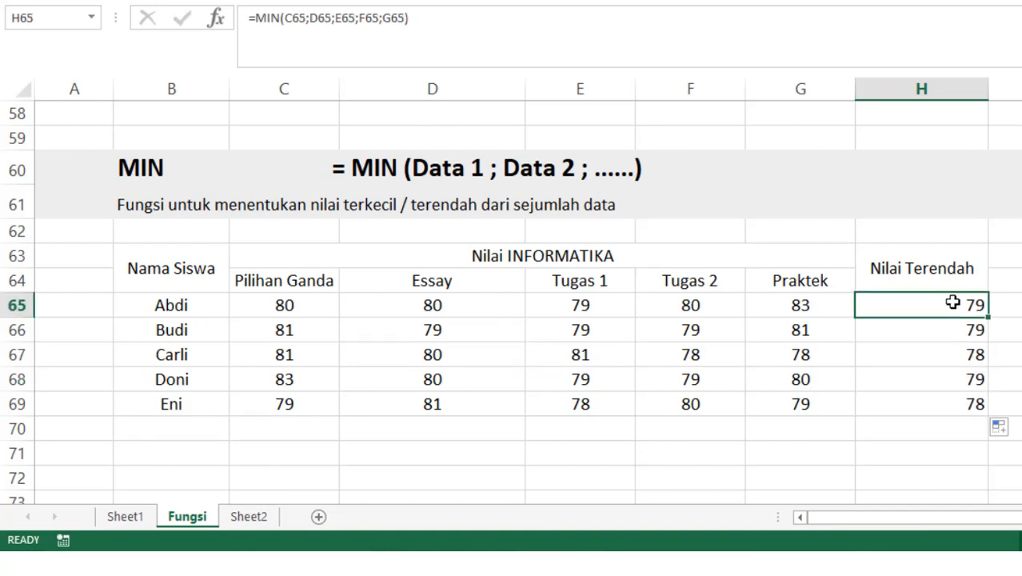
double_click(953, 302)
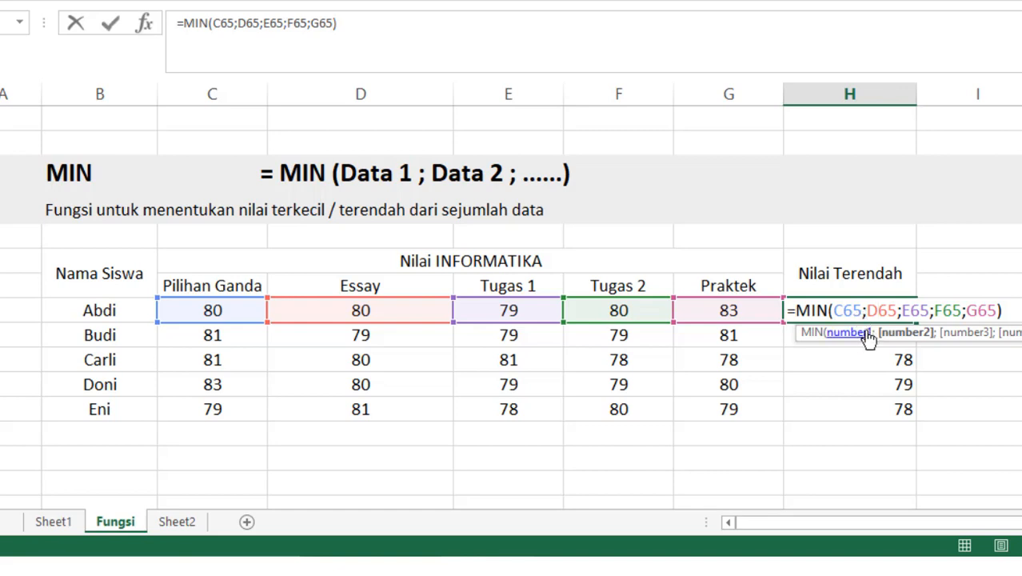
left_click(864, 333)
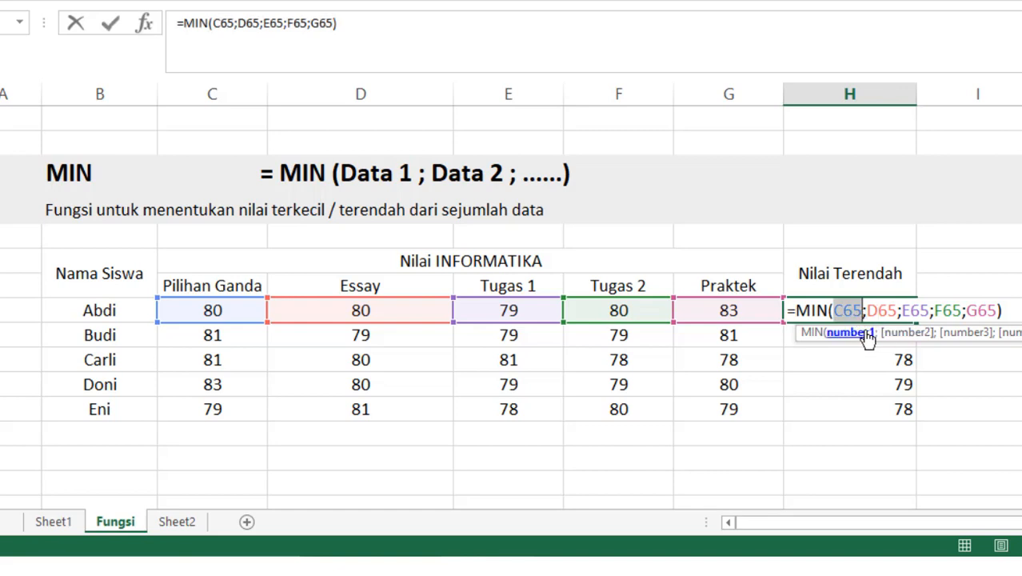
left_click(898, 333)
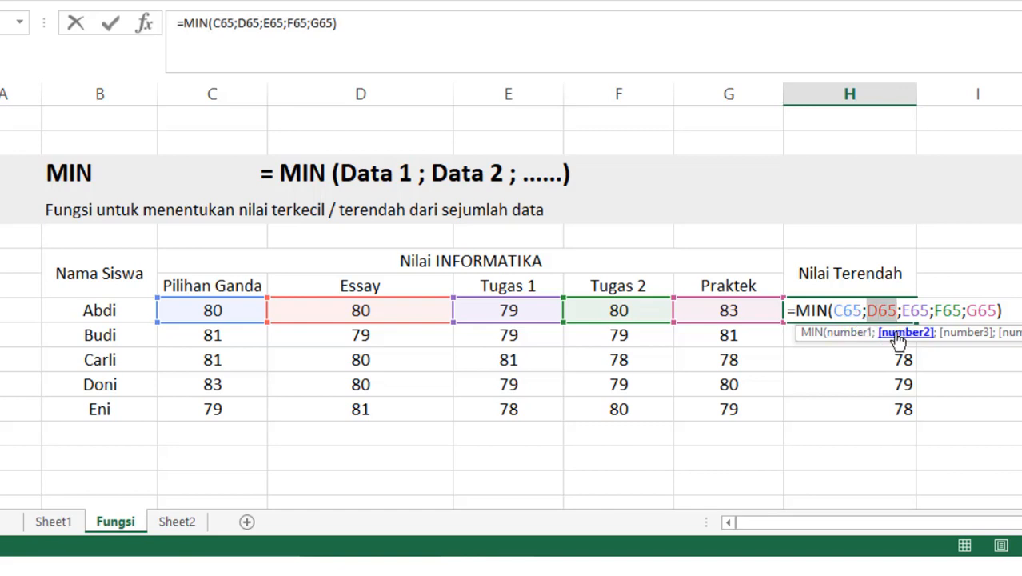
left_click(965, 333)
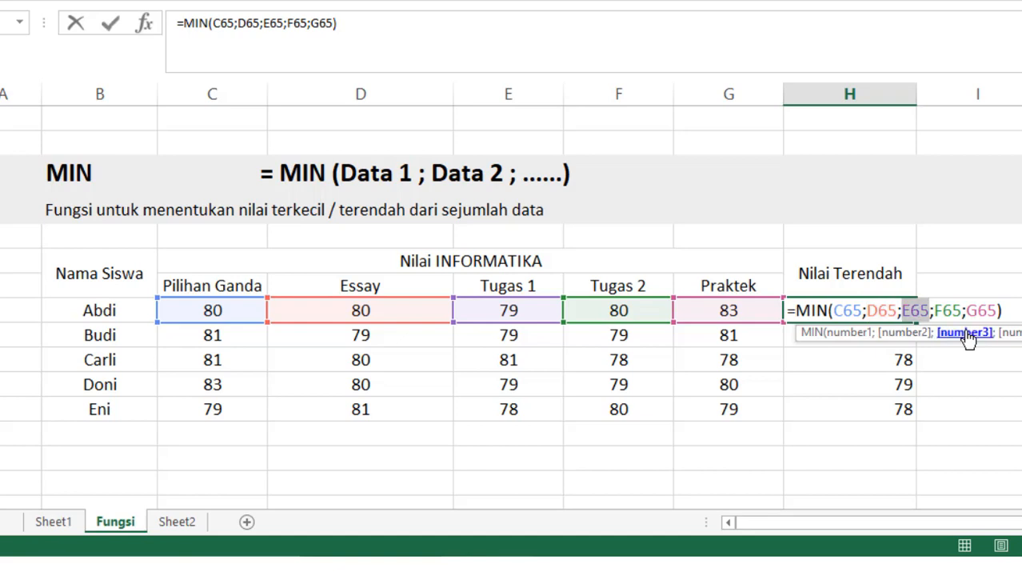
left_click(1011, 333)
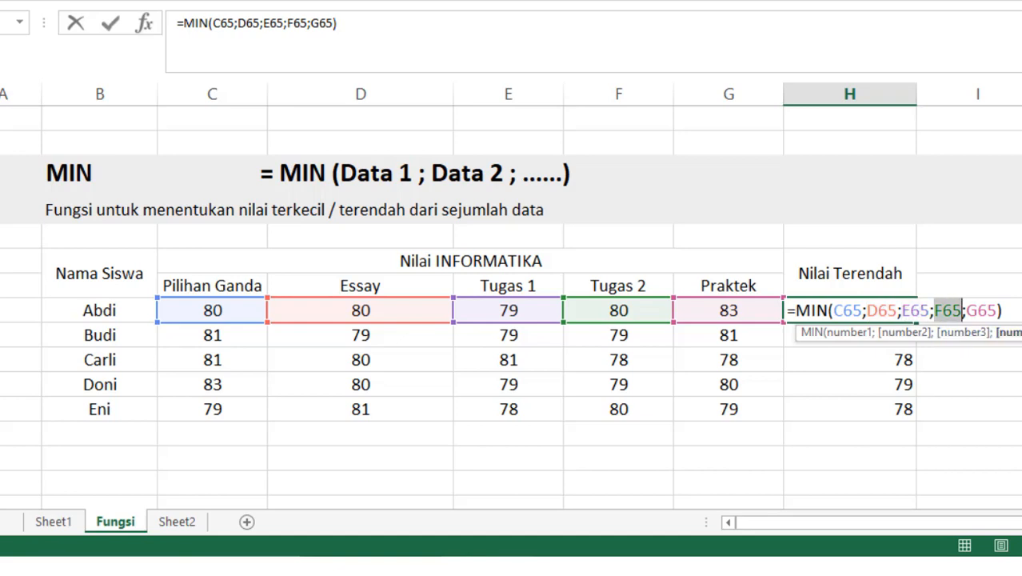
left_click(1020, 333)
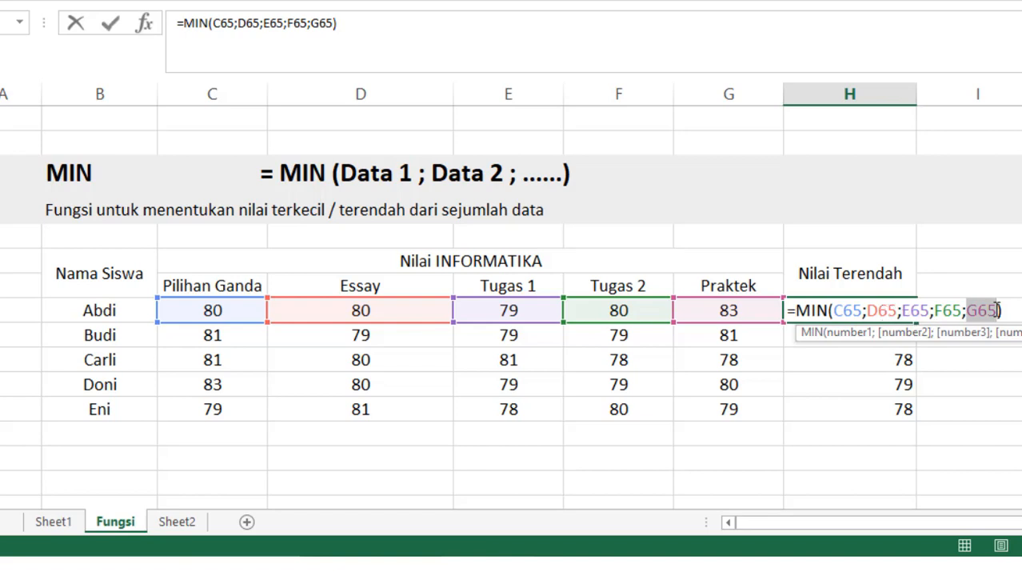
key("Return")
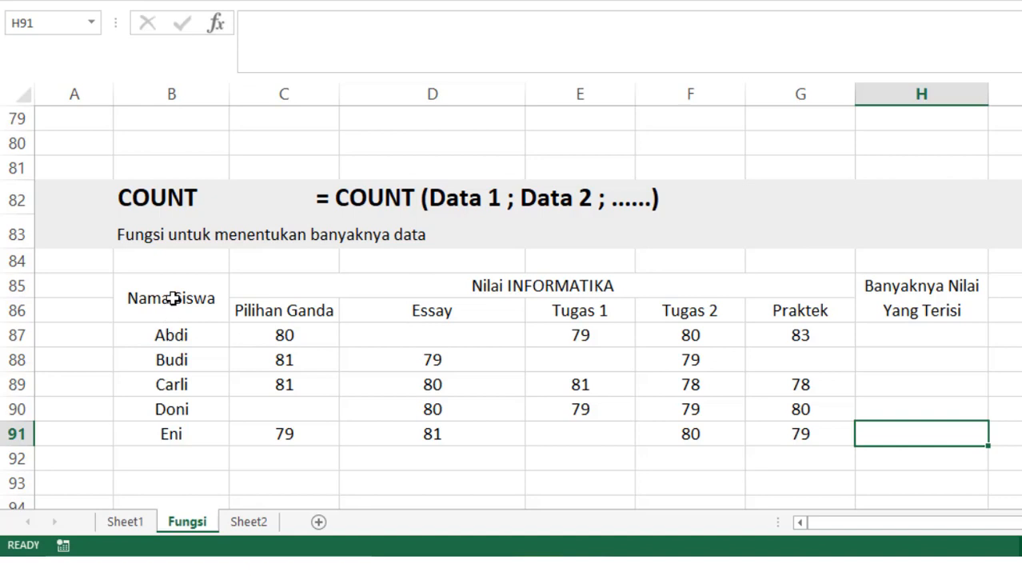
Start a COUNT formula in H87 of the COUNT table for the number of filled-in scores of the first student
left_click_drag(172, 297, 646, 442)
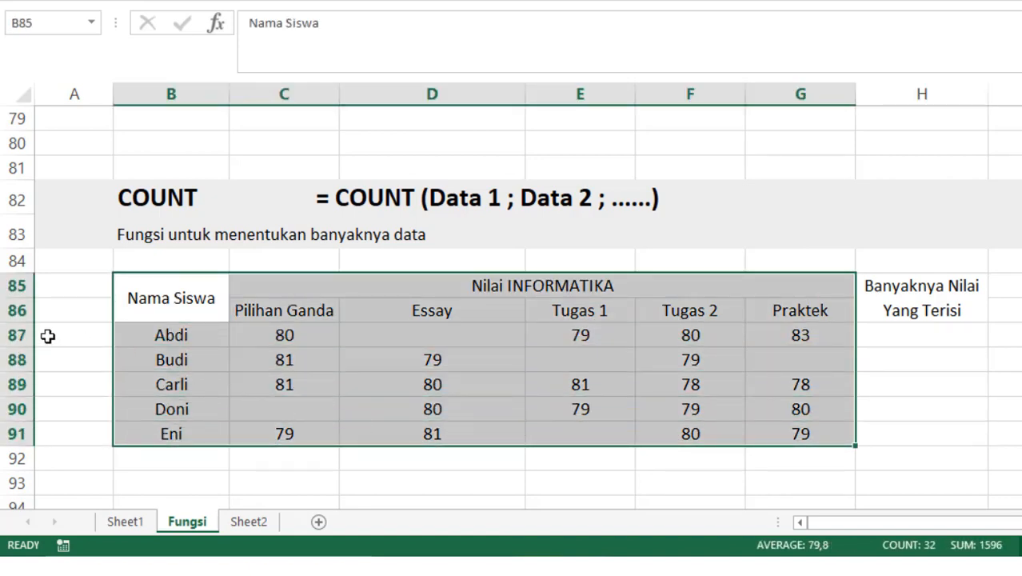
left_click(21, 337)
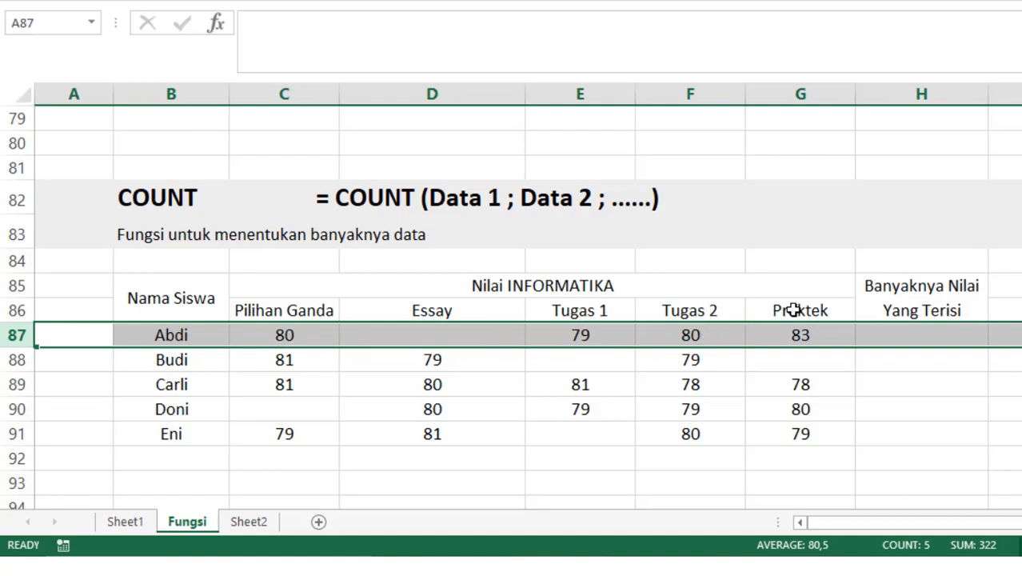
left_click(904, 328)
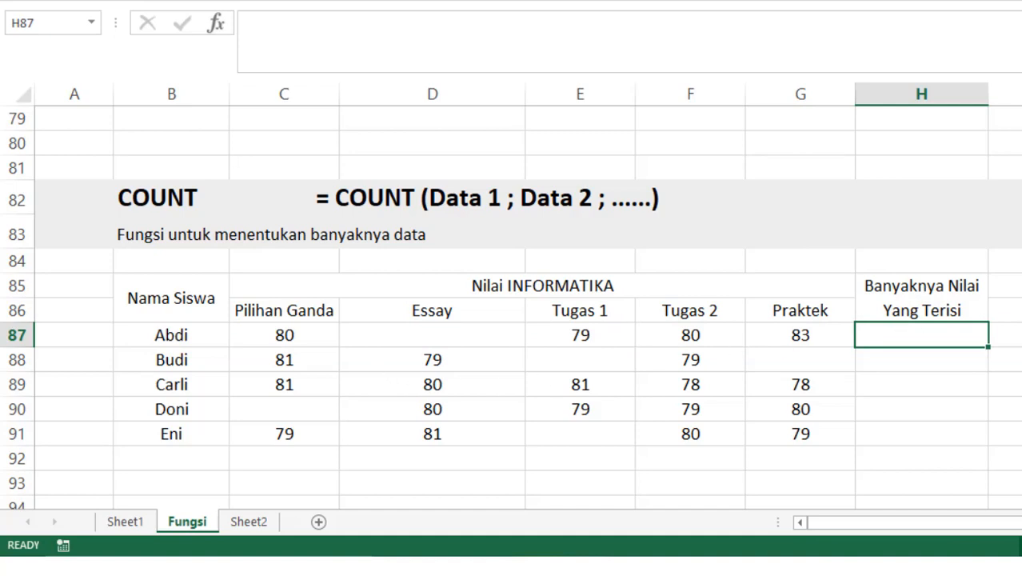
type("=count")
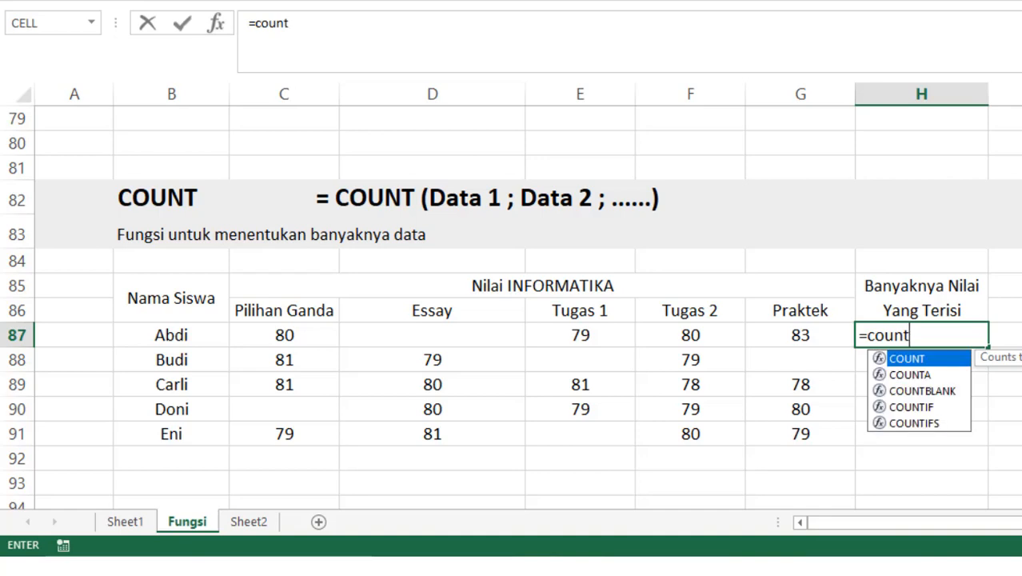
type("(")
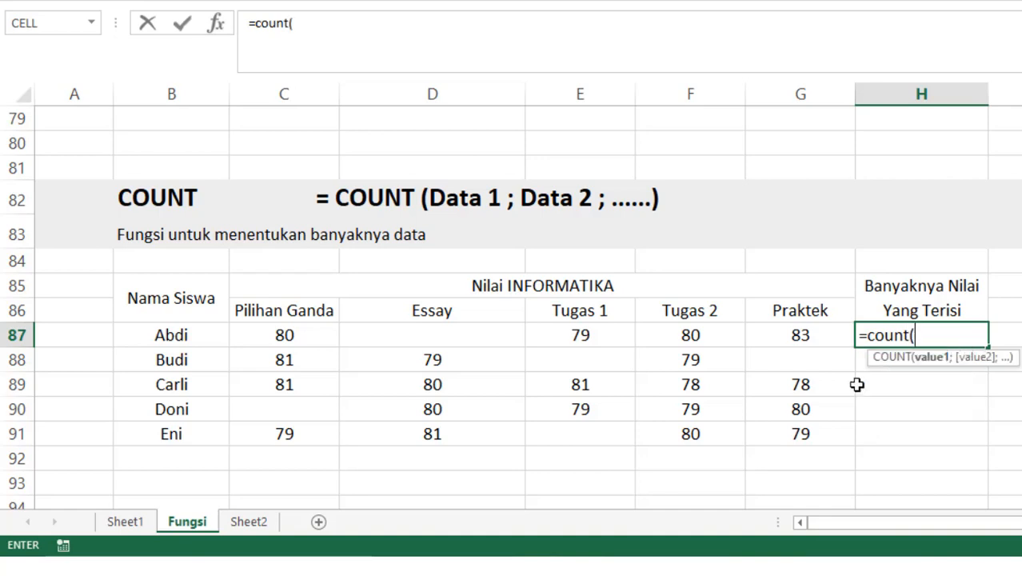
Complete the COUNT formula in H87 with C87, D87, E87, F87 and G87 as separate arguments
left_click(294, 335)
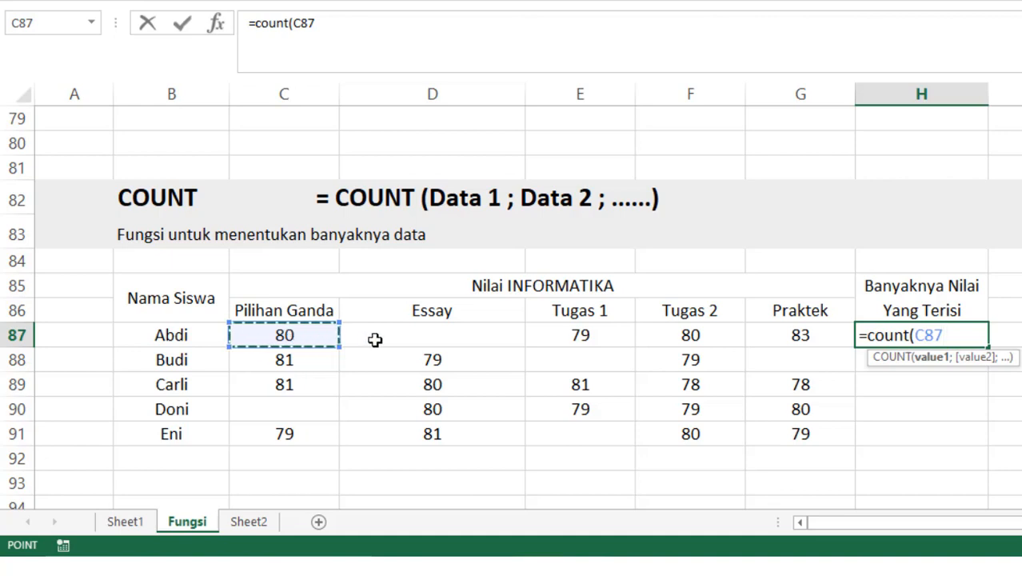
type(";")
left_click(391, 335)
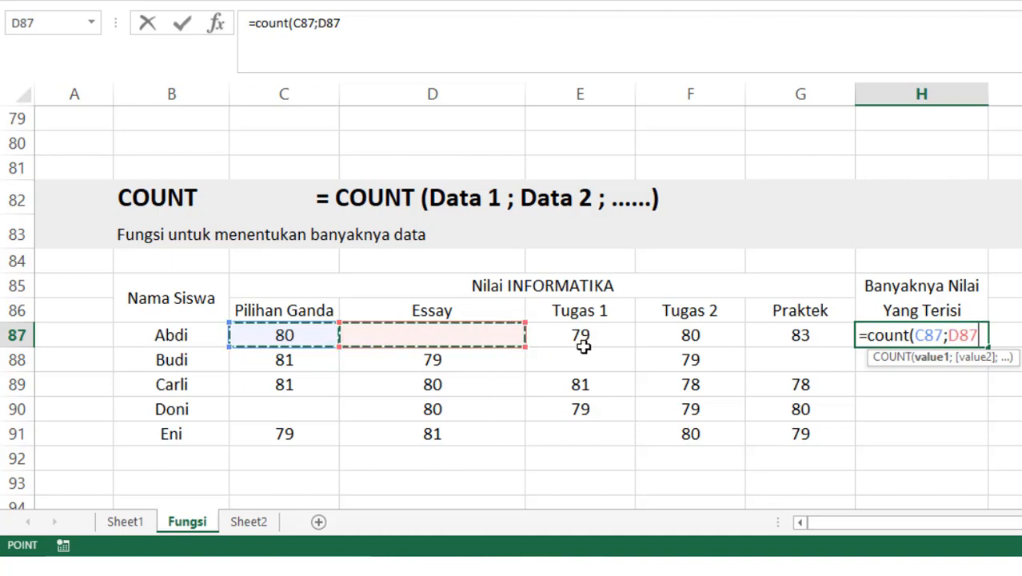
type(";")
left_click(581, 340)
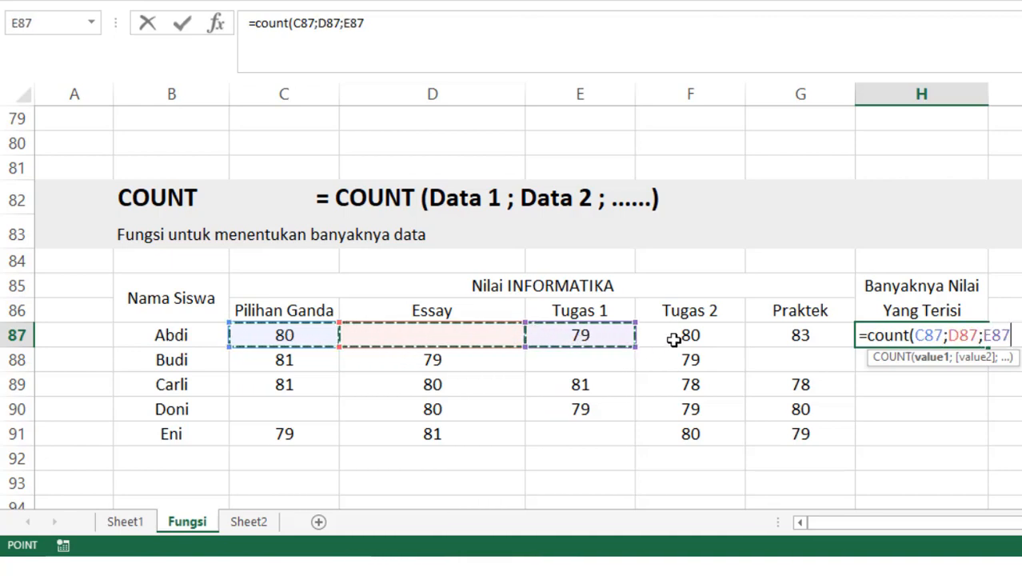
type(";")
left_click(676, 338)
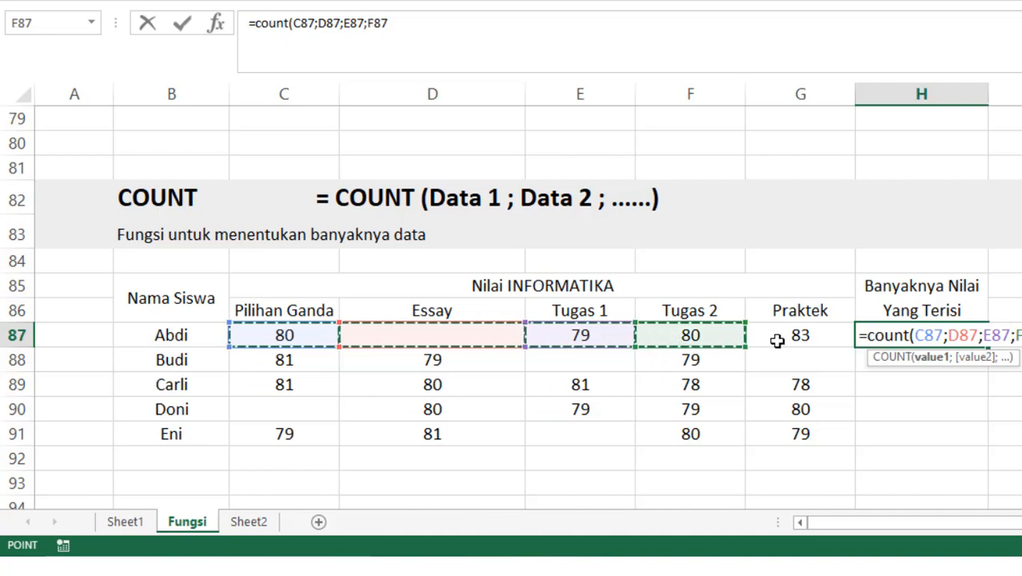
type(";")
left_click(778, 336)
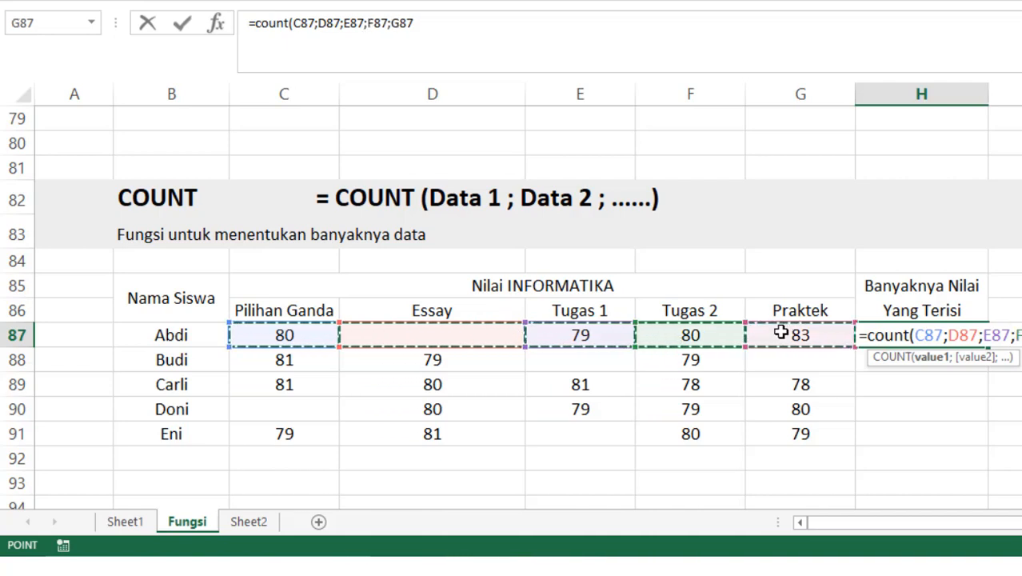
type(")")
key("Return")
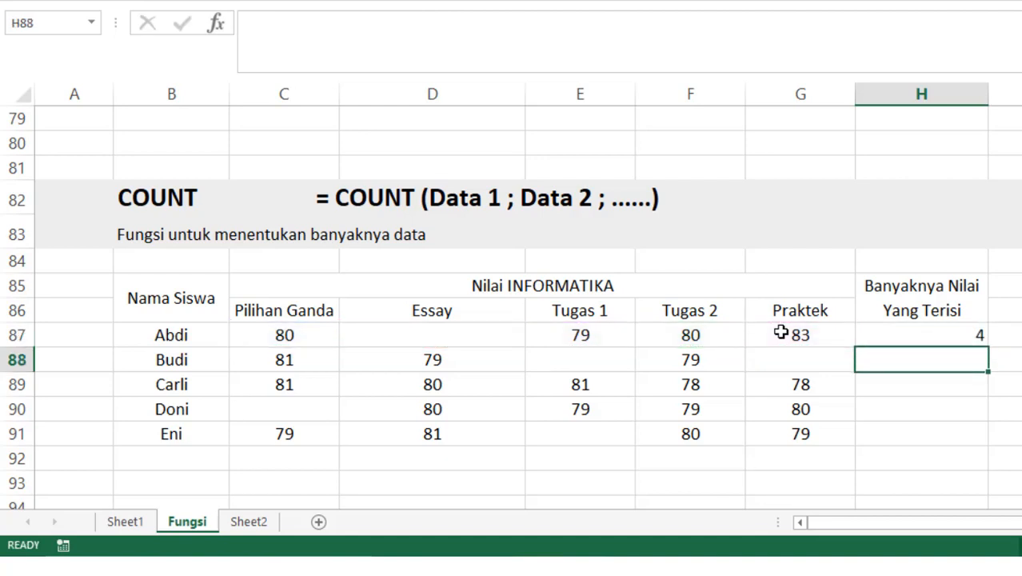
Examine which score cells in row 87 are filled and which one is empty to check the count
left_click(17, 335)
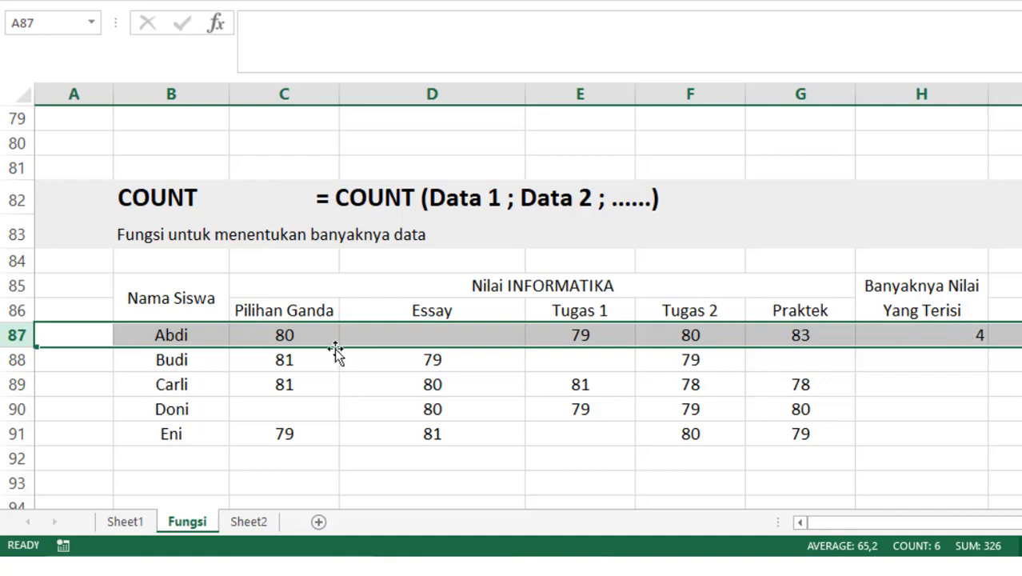
left_click(272, 305)
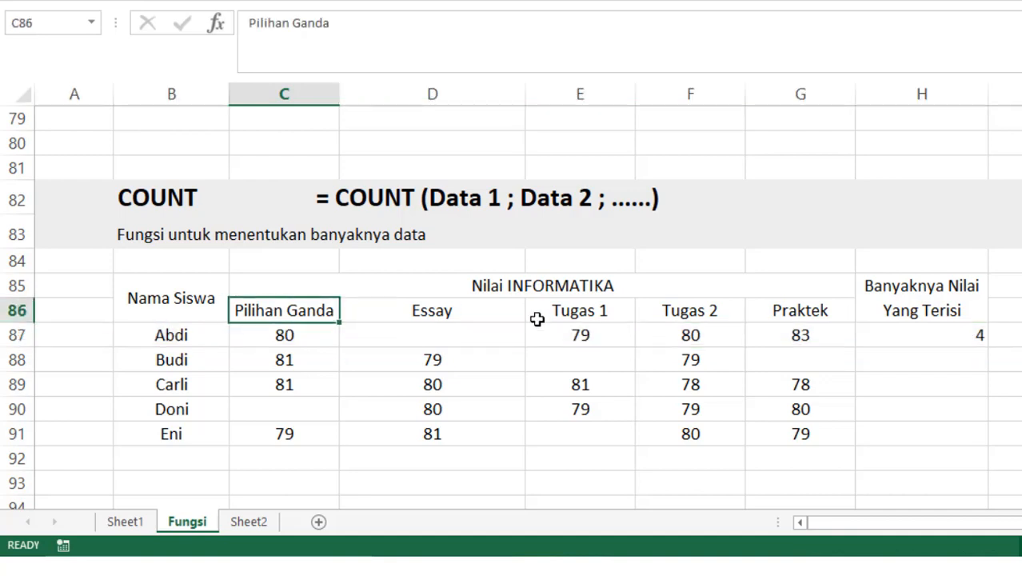
left_click(598, 328, "ctrl")
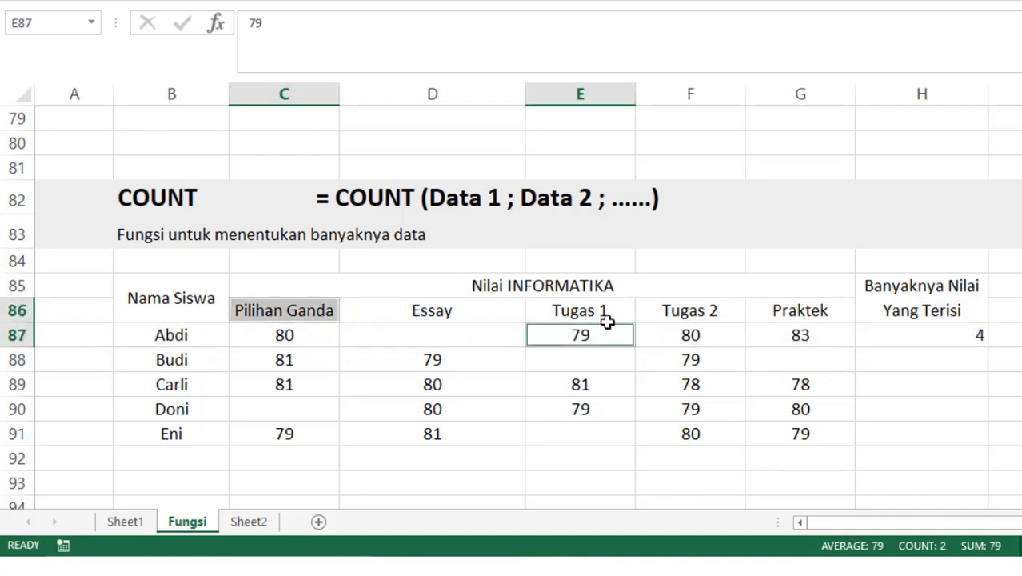
left_click(300, 341)
left_click(605, 334, "ctrl")
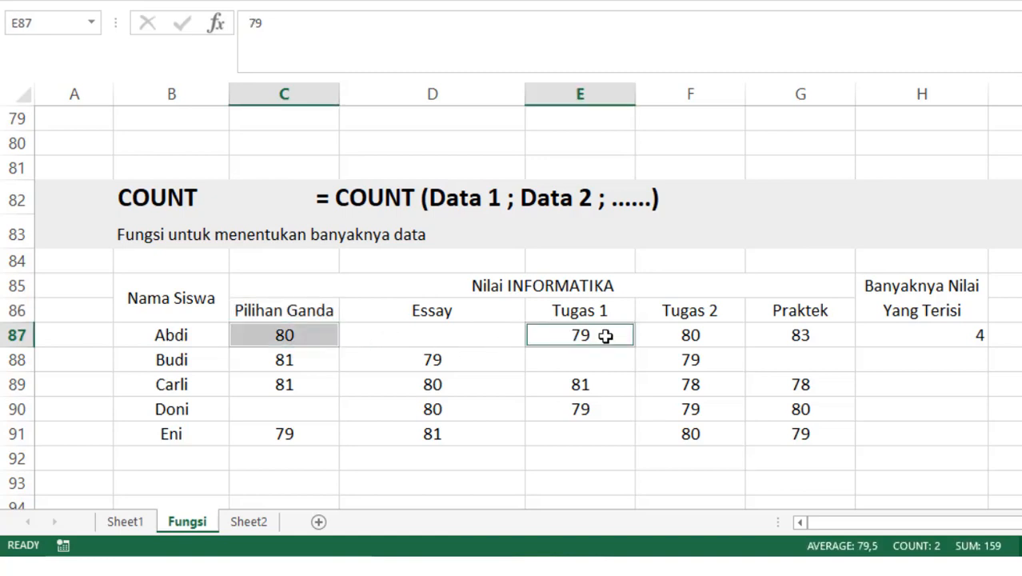
left_click(714, 336, "ctrl")
left_click(800, 337, "ctrl")
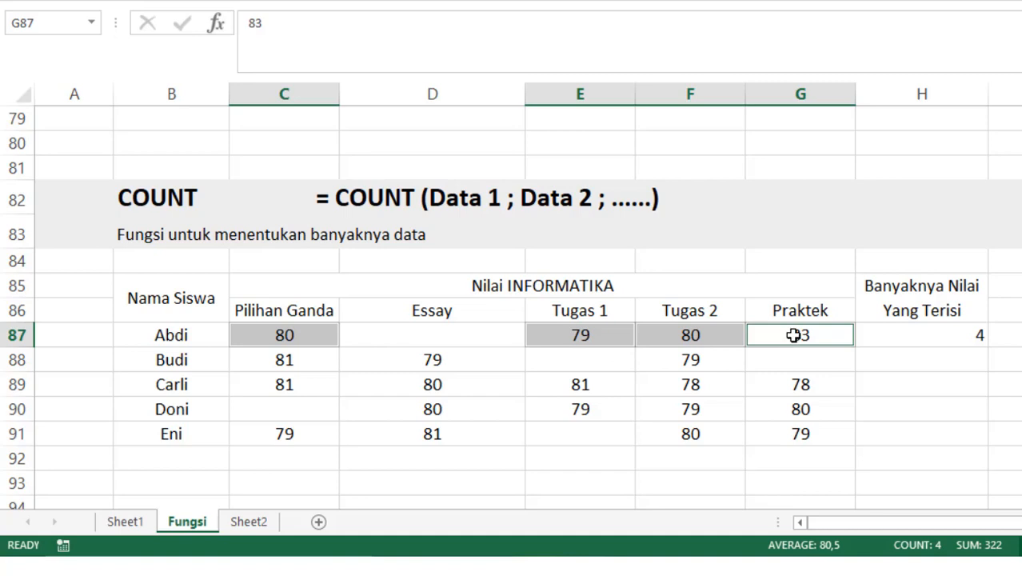
left_click(410, 334)
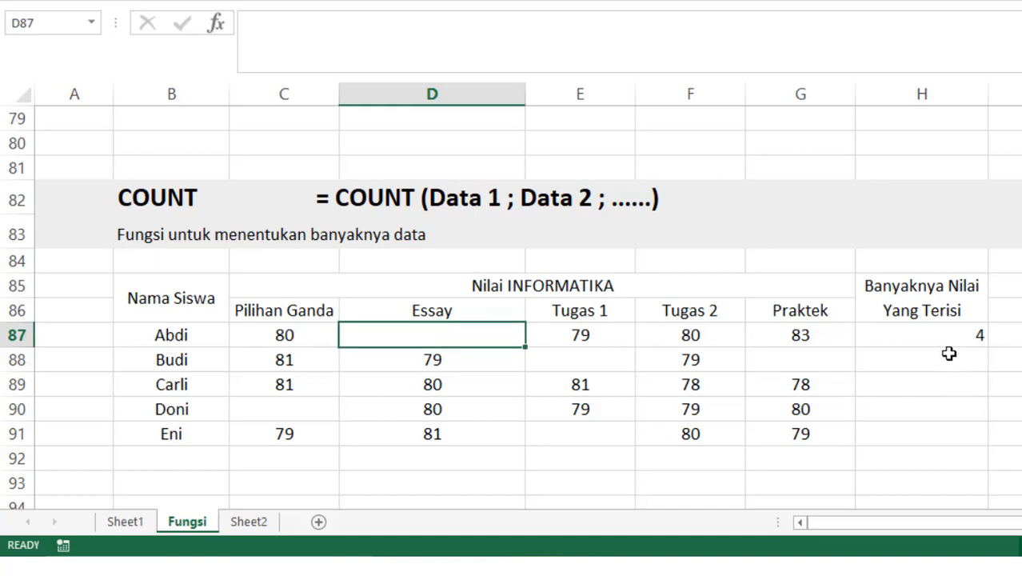
Enter =count(C88;D88;E88;F88;G88) in H88 to count the second student's filled scores
left_click(956, 364)
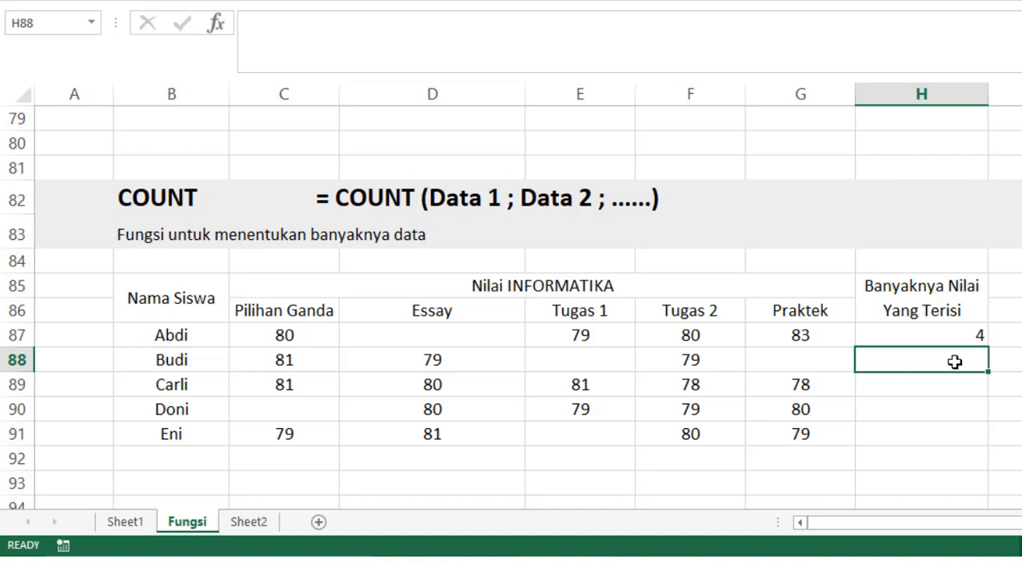
type("=count")
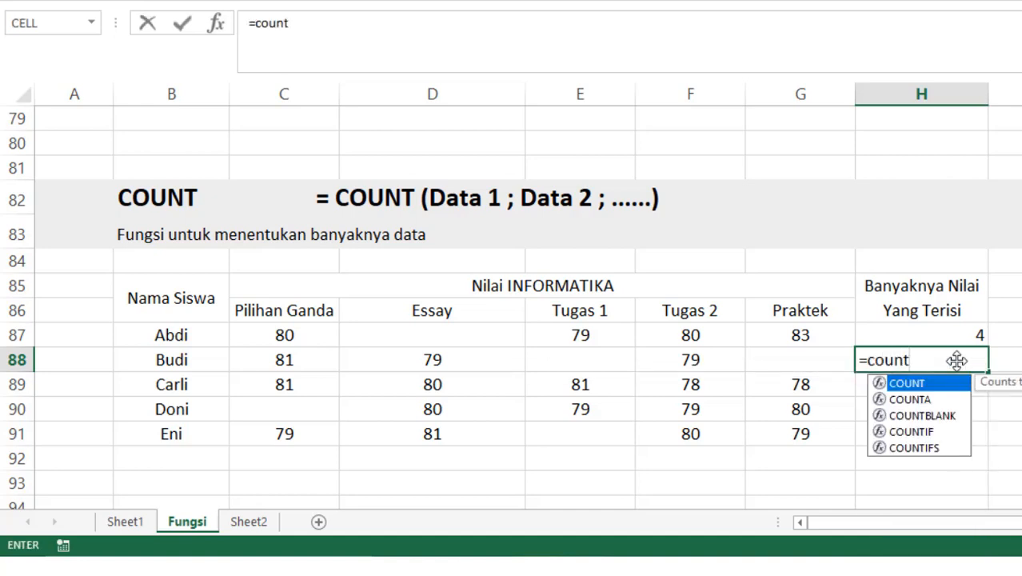
type("(")
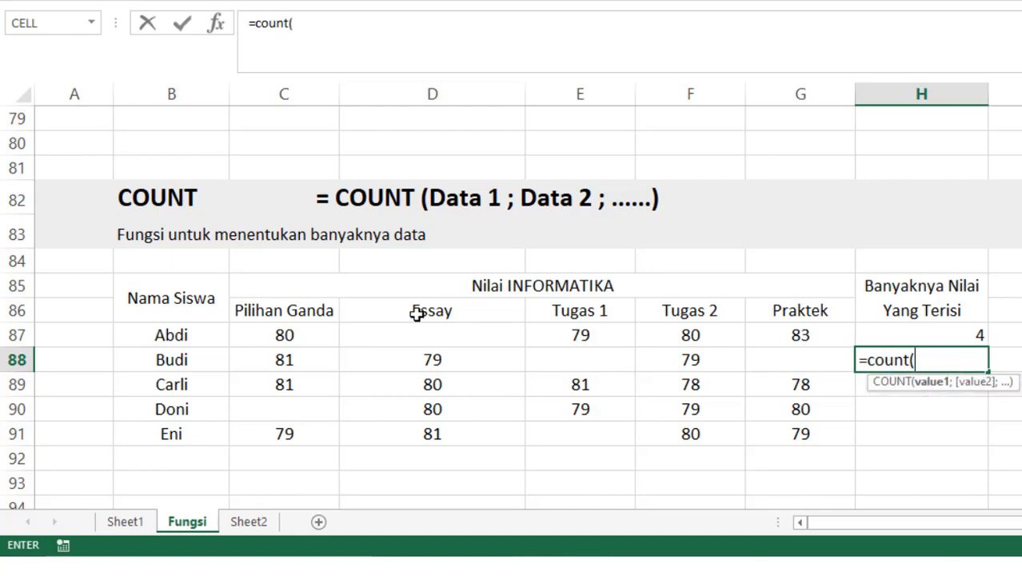
left_click(313, 359)
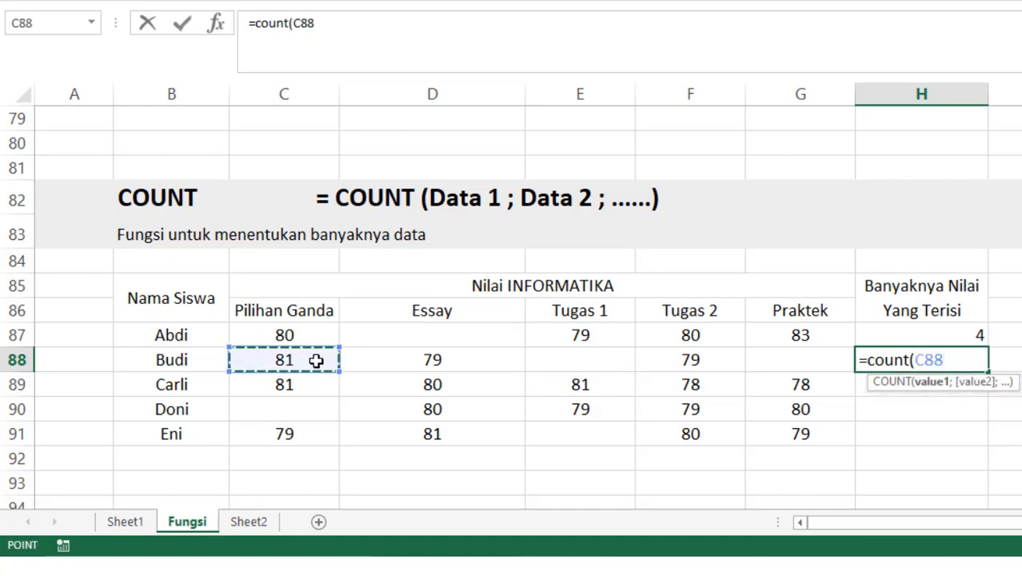
type(";")
left_click(422, 364)
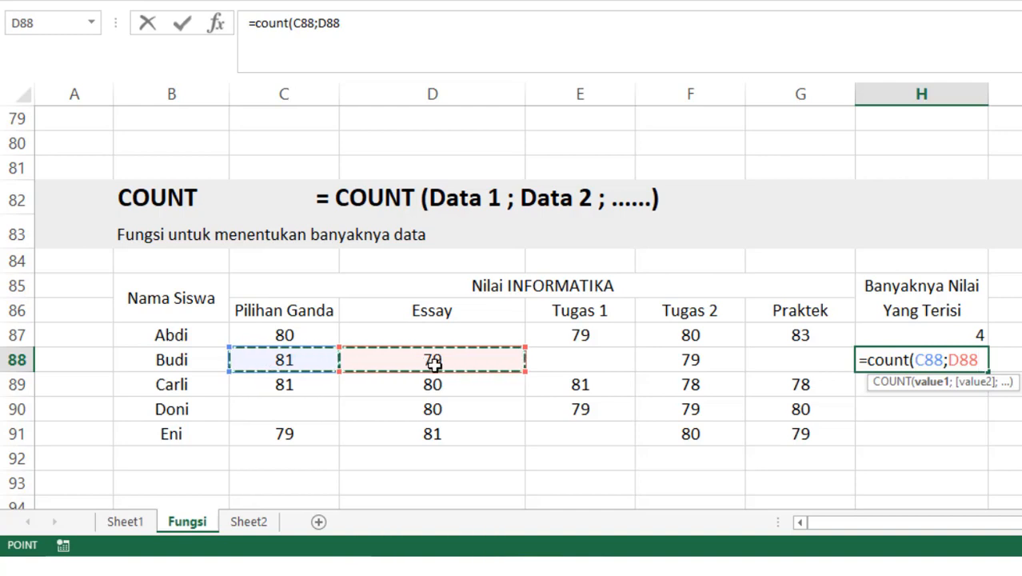
type(";")
left_click(550, 359)
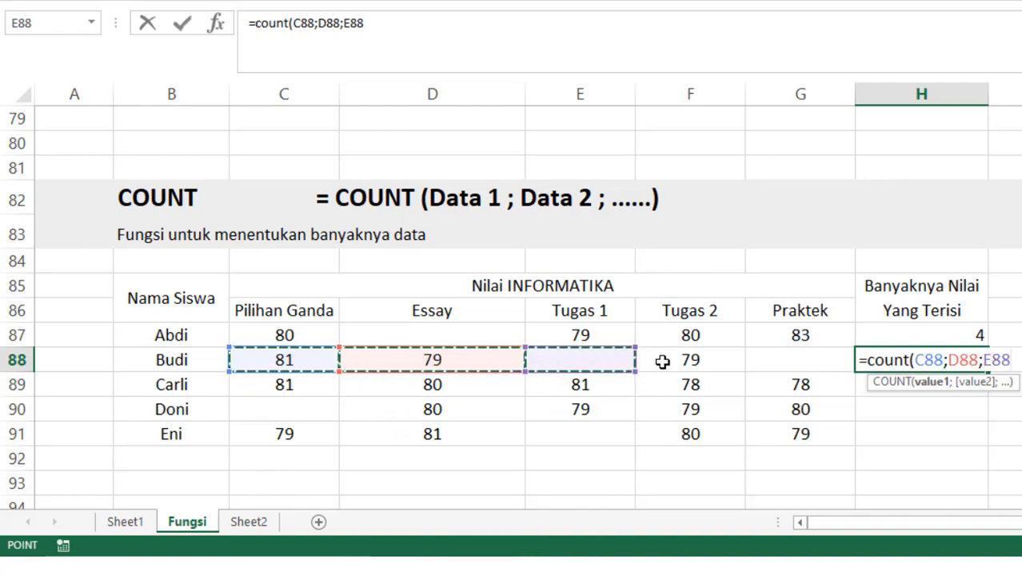
type(";")
left_click(699, 359)
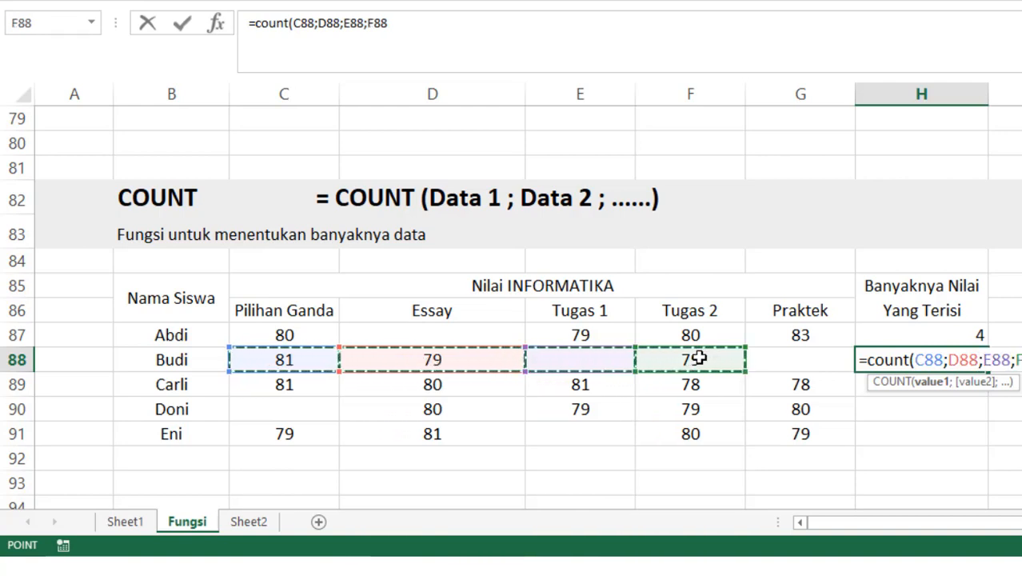
type(";")
left_click(804, 360)
type(")")
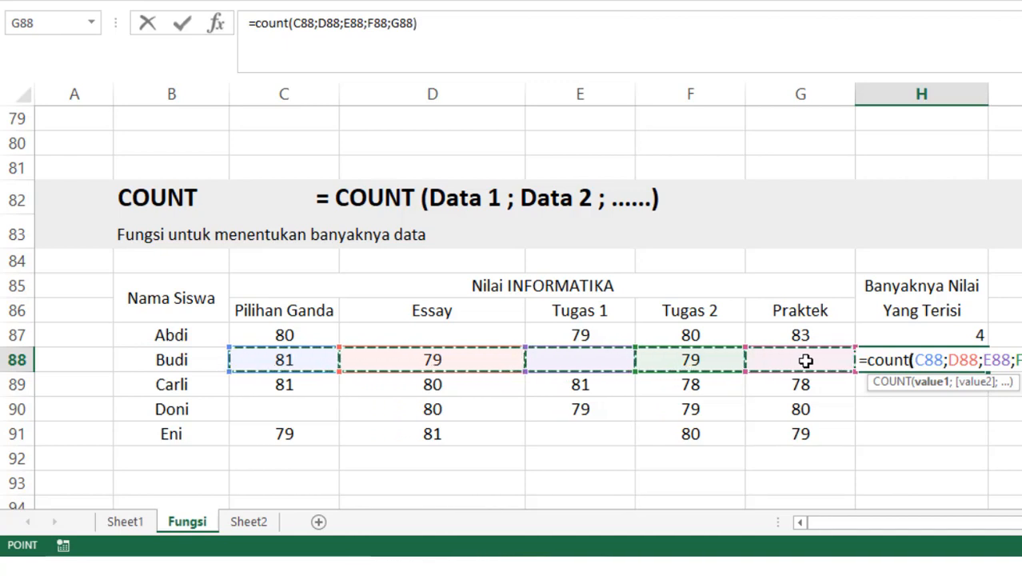
key("Return")
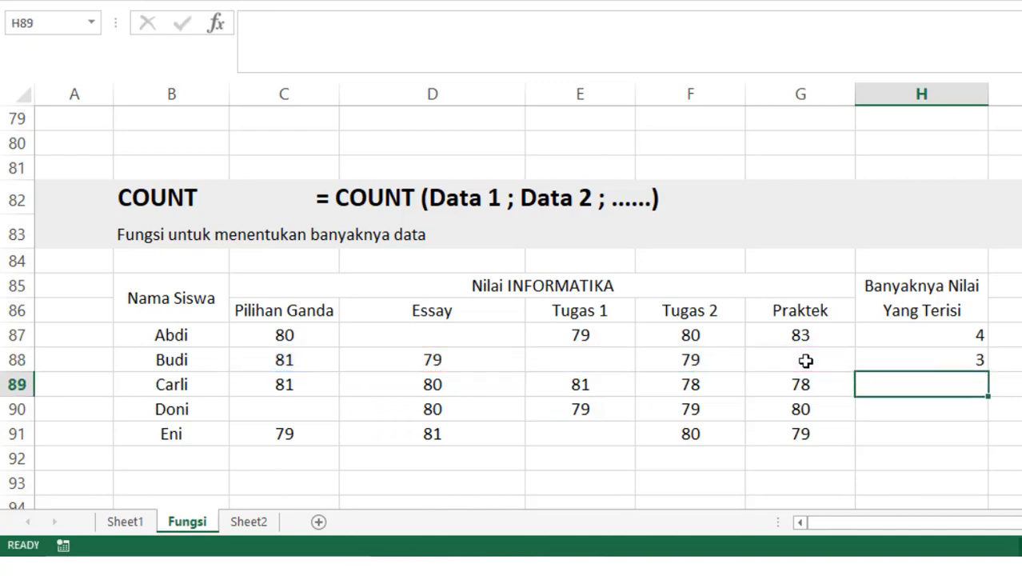
Check the H88 count against the empty cells E88 and G88, and fill the COUNT formula down through H91
left_click(909, 362)
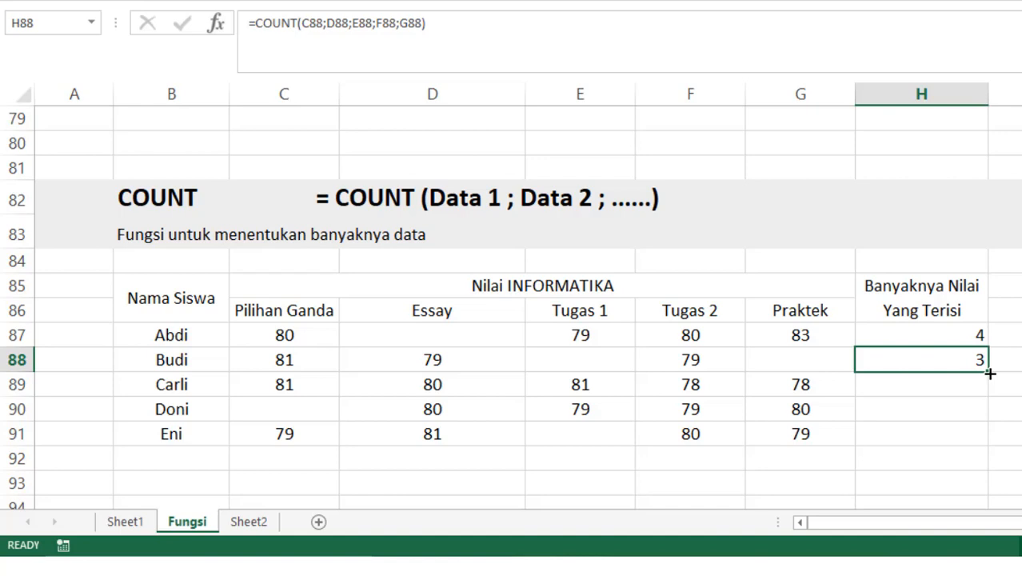
left_click(976, 333)
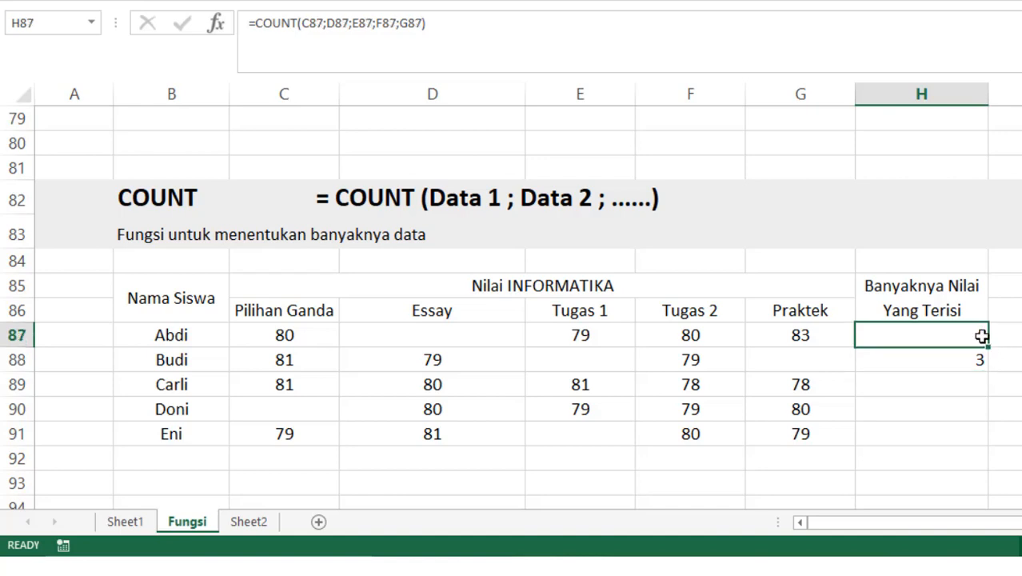
left_click(972, 361)
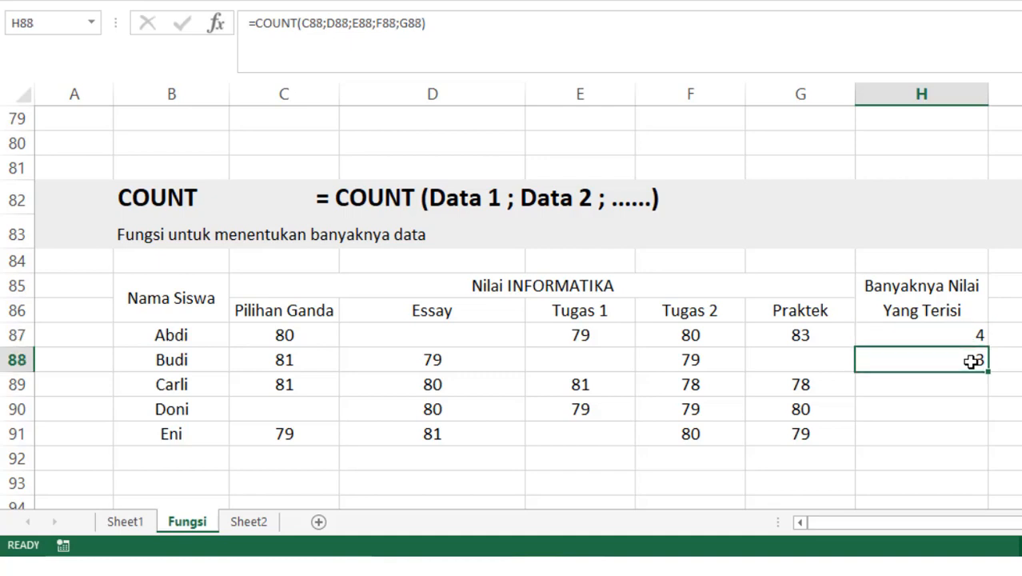
left_click(590, 362)
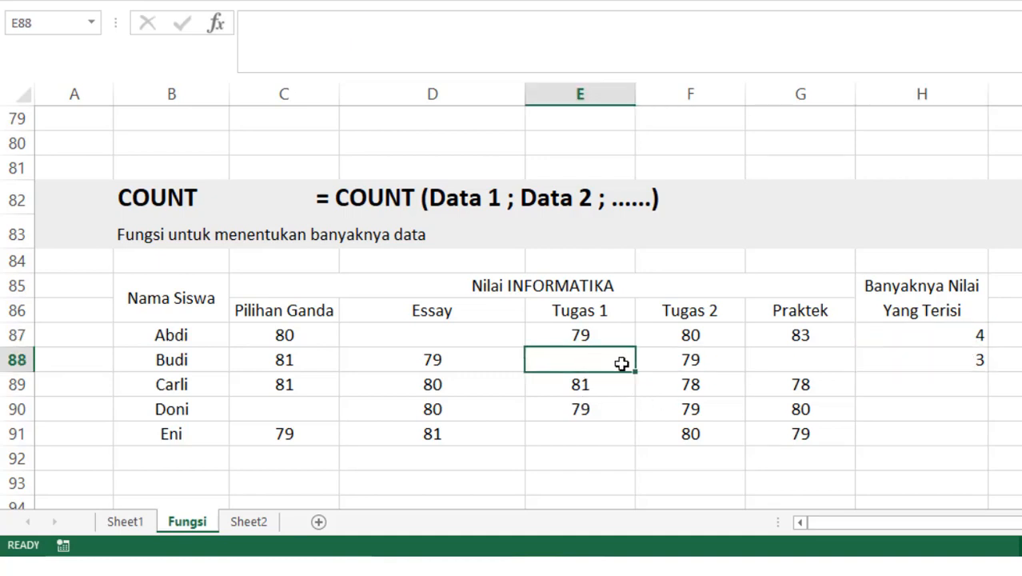
left_click(789, 362, "ctrl")
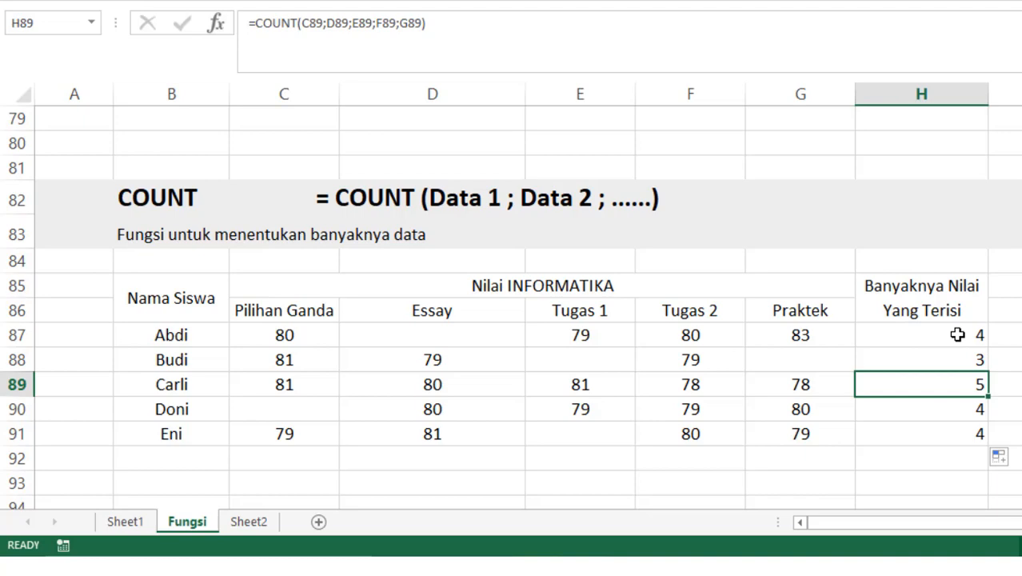
Open the COUNT formula in H87 and review its arguments one by one, from value1 to value5
double_click(957, 335)
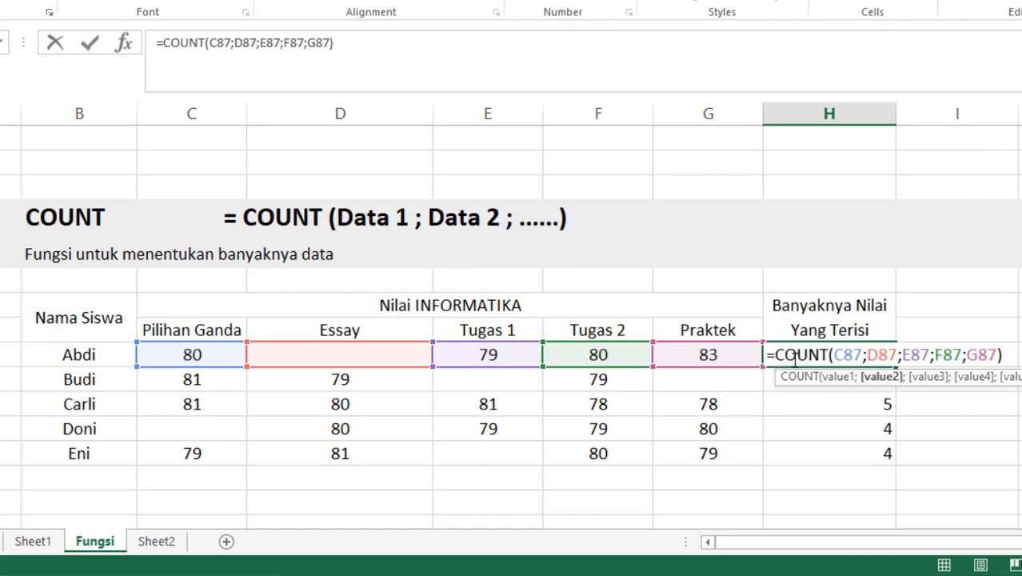
left_click(883, 377)
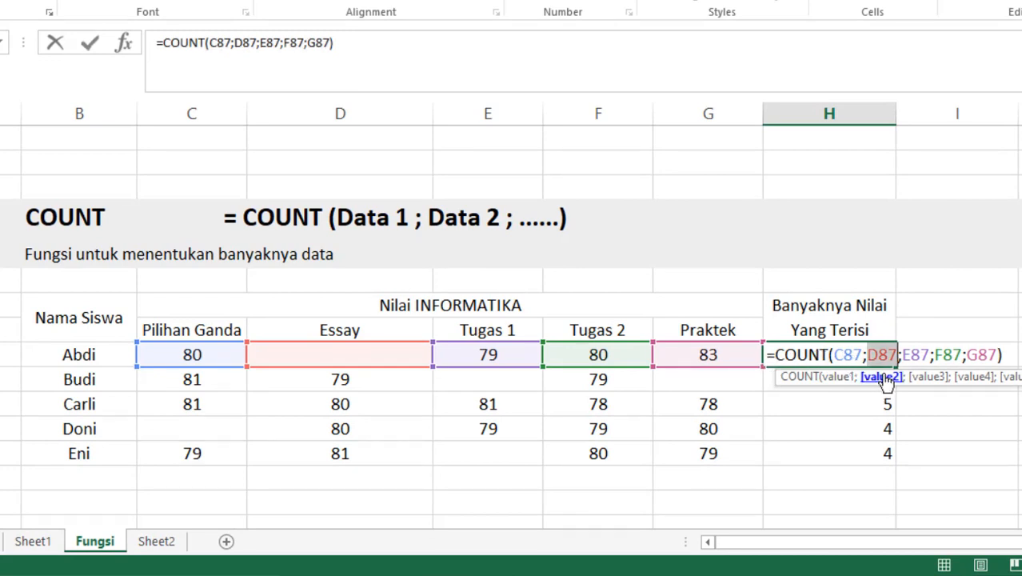
left_click(837, 378)
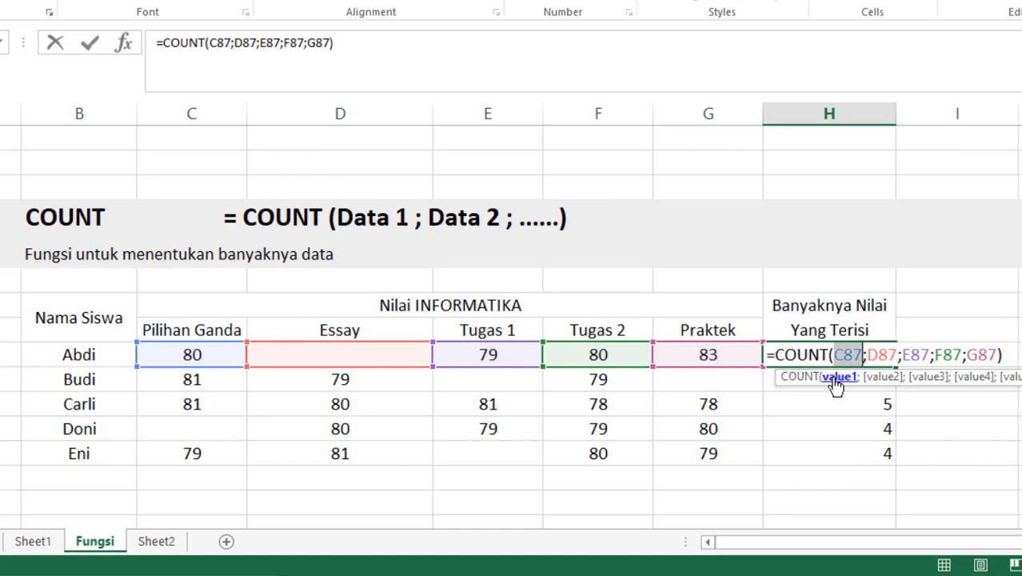
left_click(885, 377)
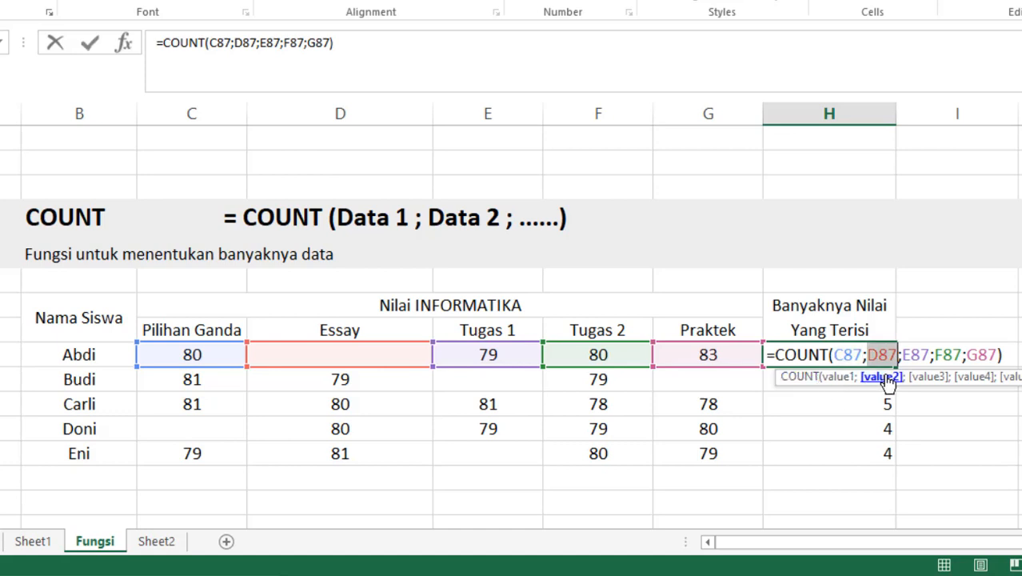
left_click(928, 377)
left_click(964, 382)
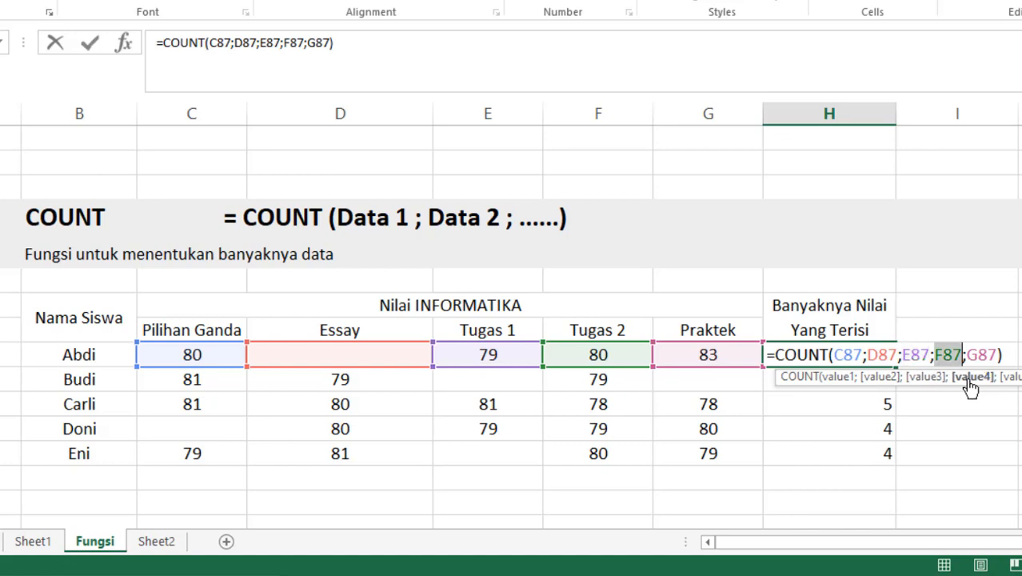
left_click(1009, 377)
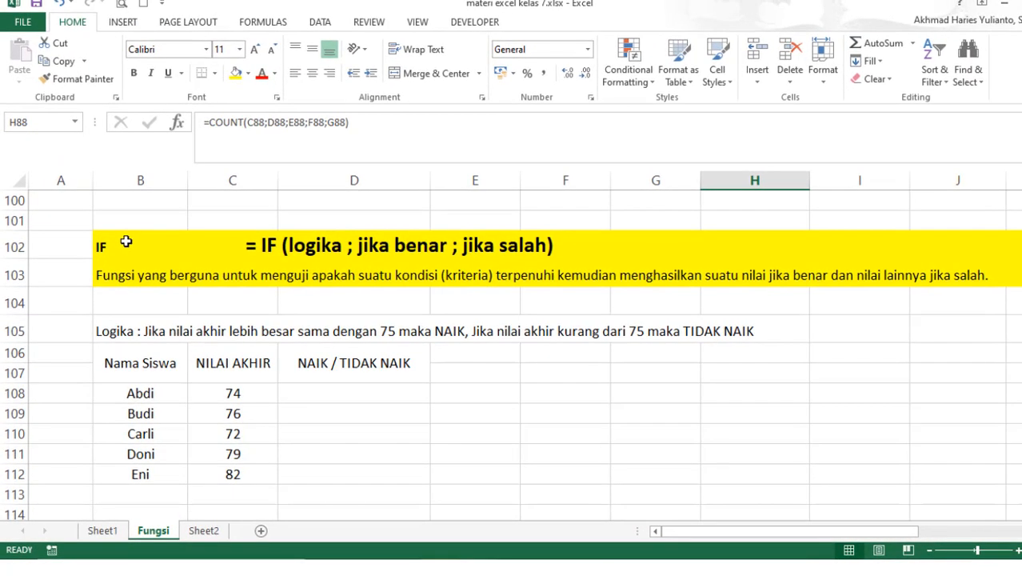
Examine the IF function section: its heading in B102, the NILAI AKHIR column header and the score in C110
left_click(154, 169)
key("ctrl+b")
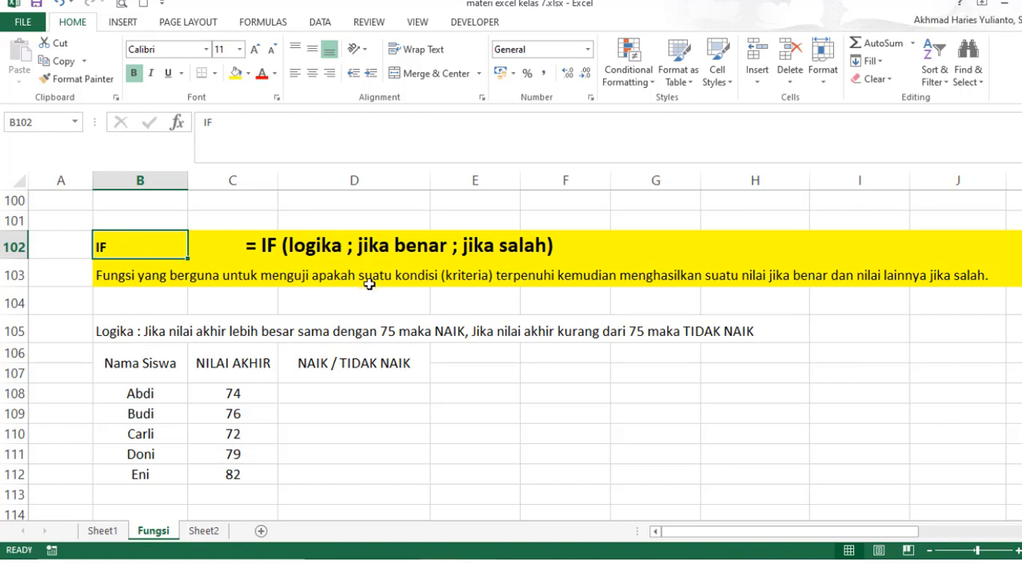
left_click(270, 373)
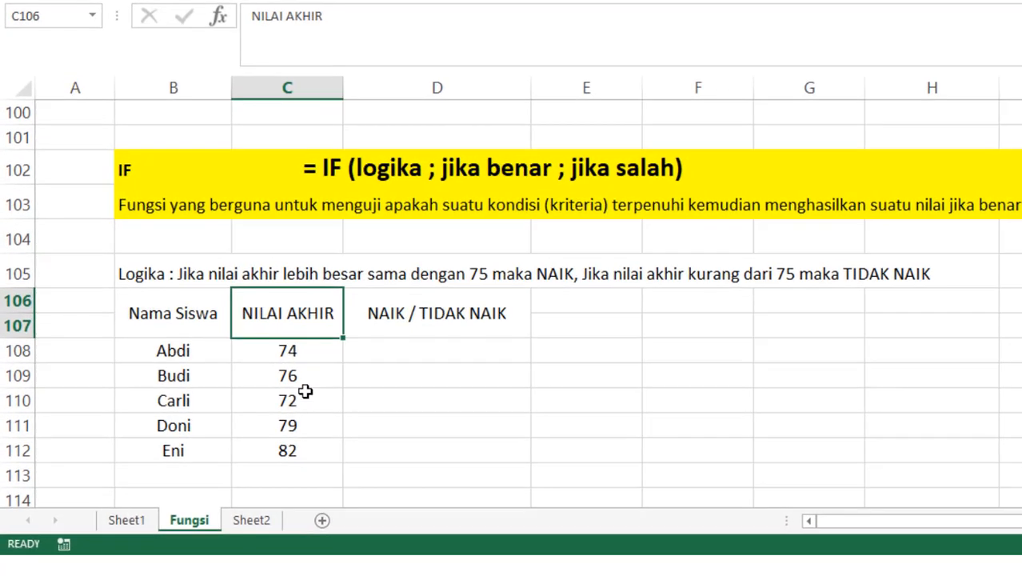
left_click(248, 428)
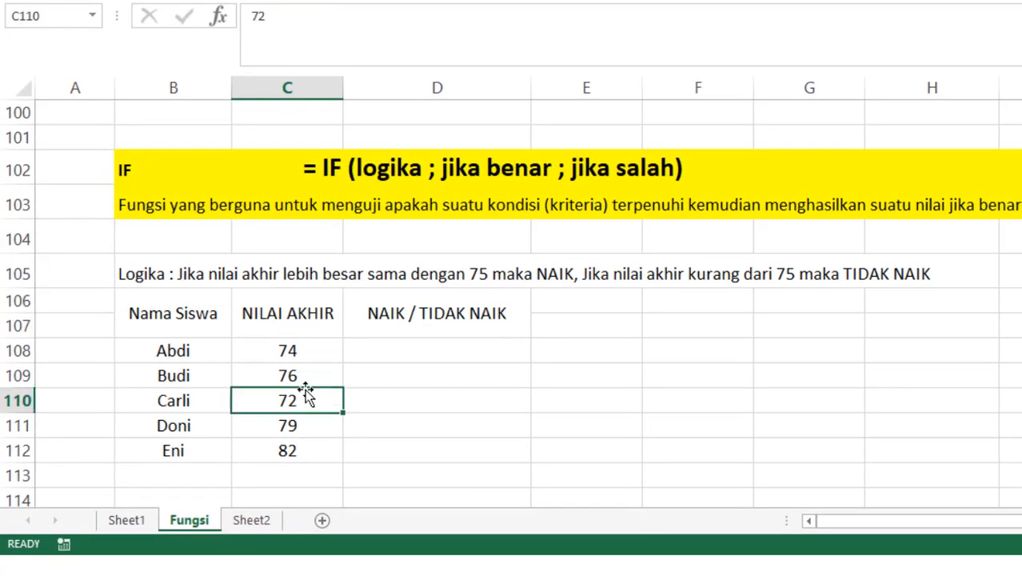
Examine the student score table in B106:C112, the Logika rule in row 105, and the first student's score and empty result cell in row 108
left_click(163, 320)
mouse_move(272, 337)
left_mouse_down()
mouse_move(318, 472)
mouse_move(313, 456)
left_mouse_up()
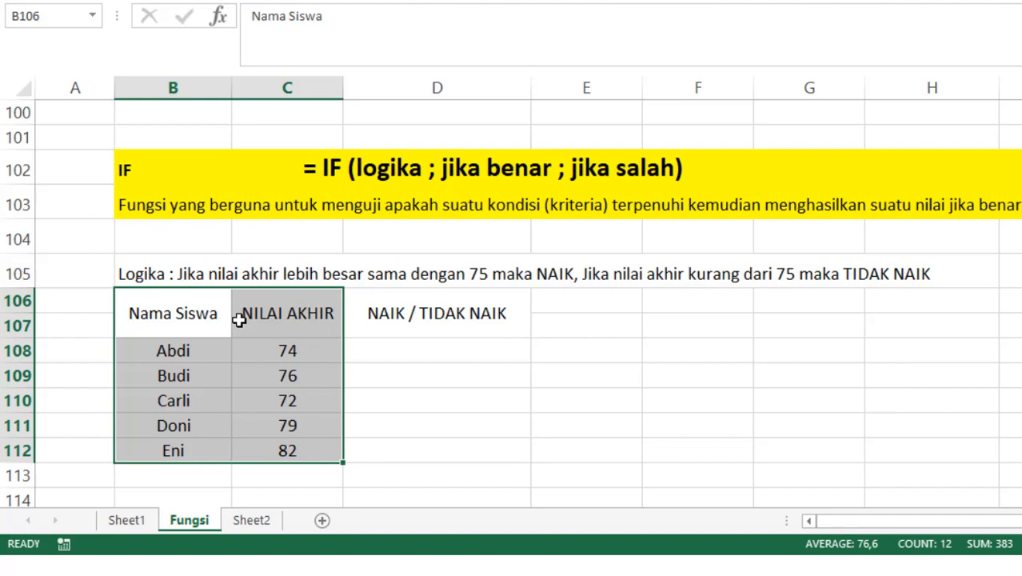
left_click(220, 265)
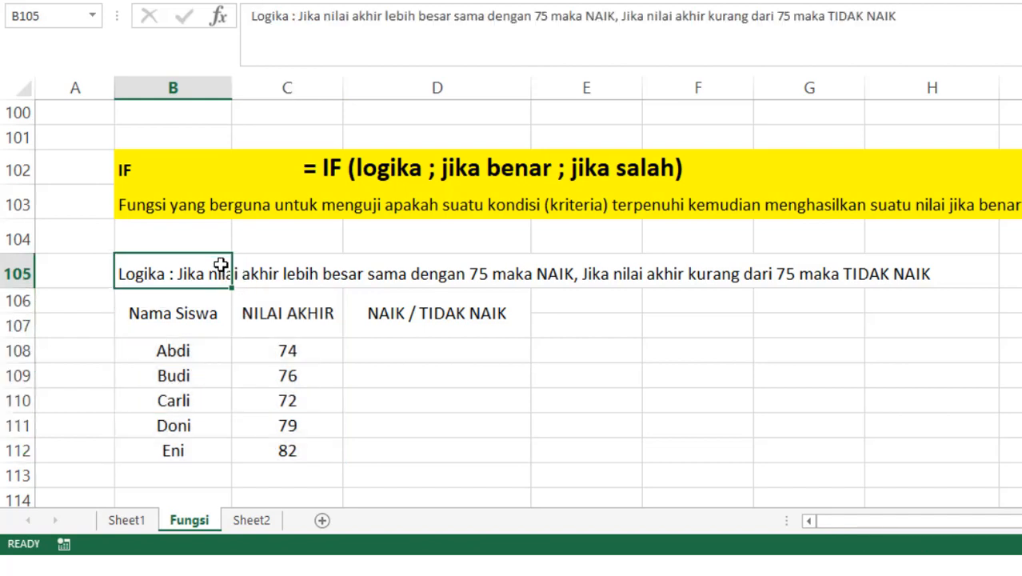
left_click_drag(160, 270, 907, 269)
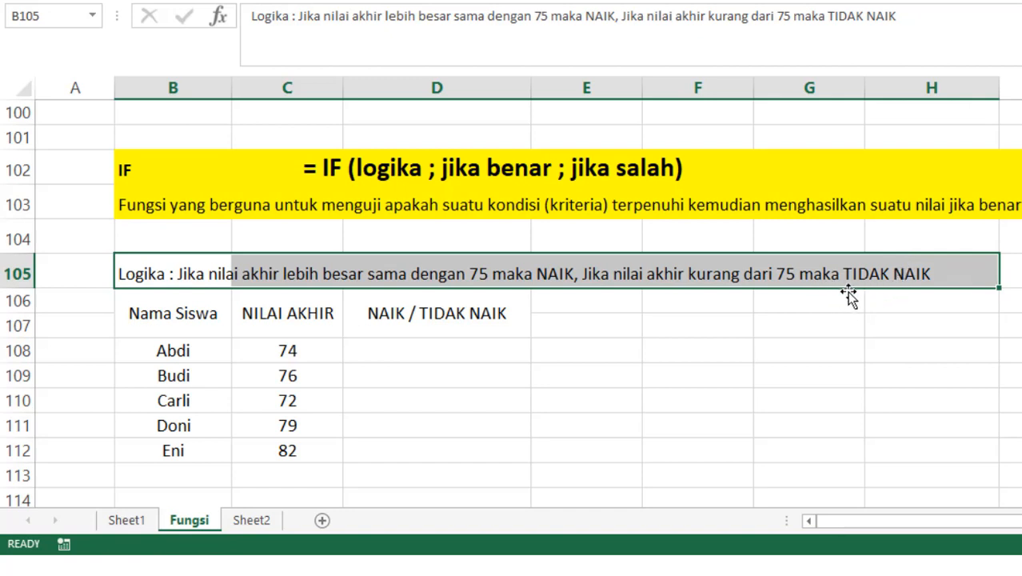
left_click(899, 325)
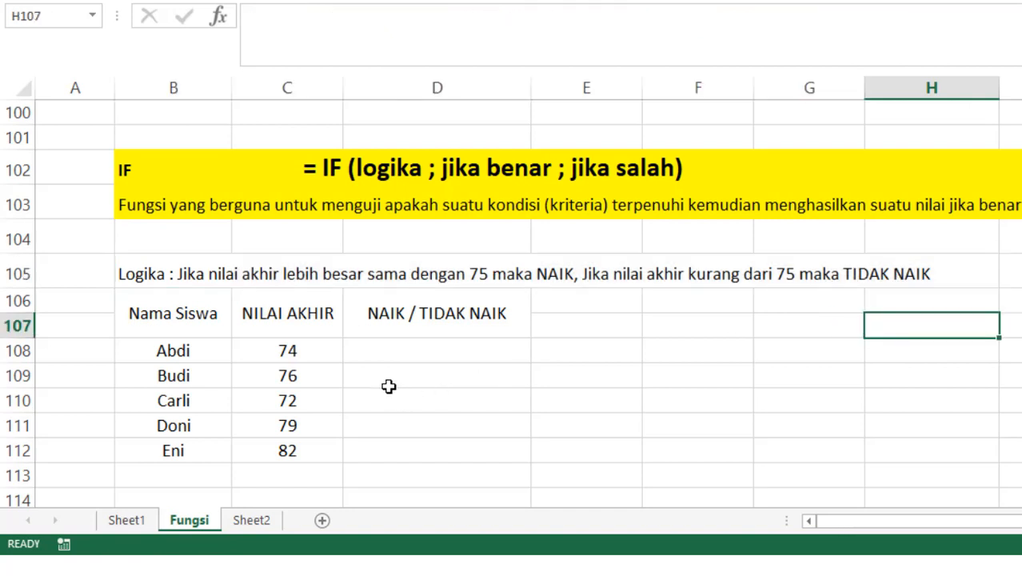
left_click(396, 352)
left_click(176, 349)
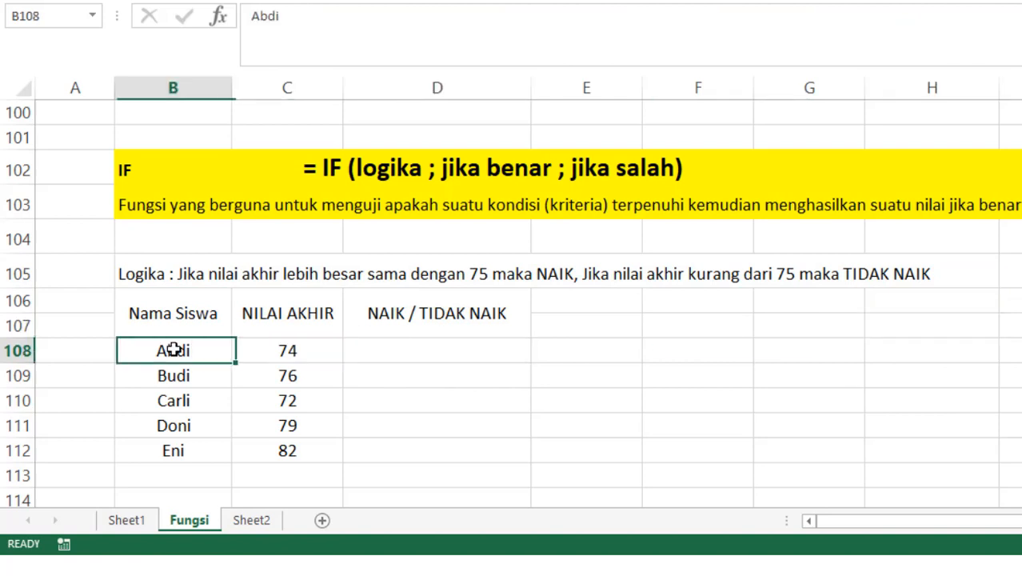
left_click(317, 359)
left_click(412, 358)
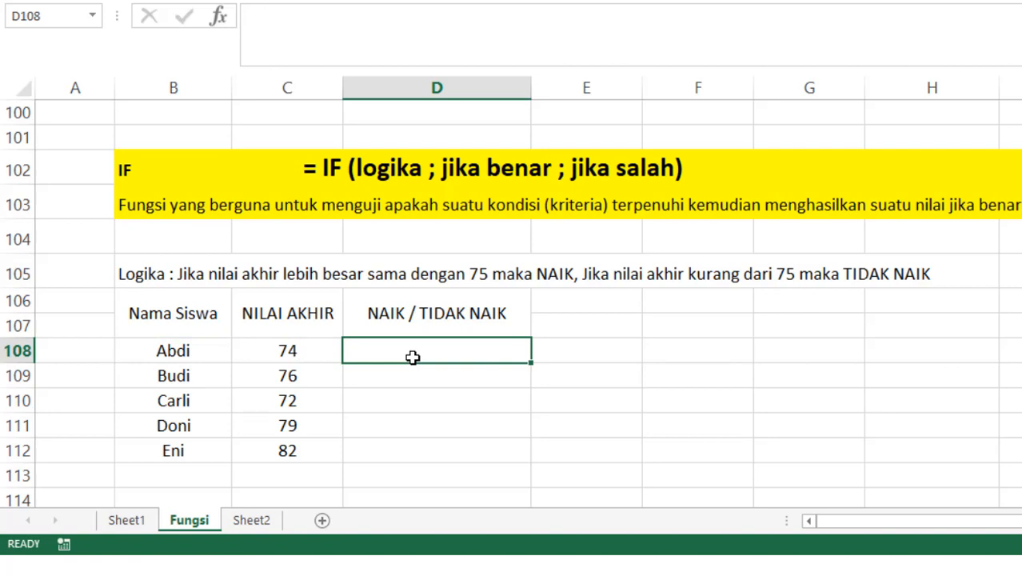
left_click(448, 274)
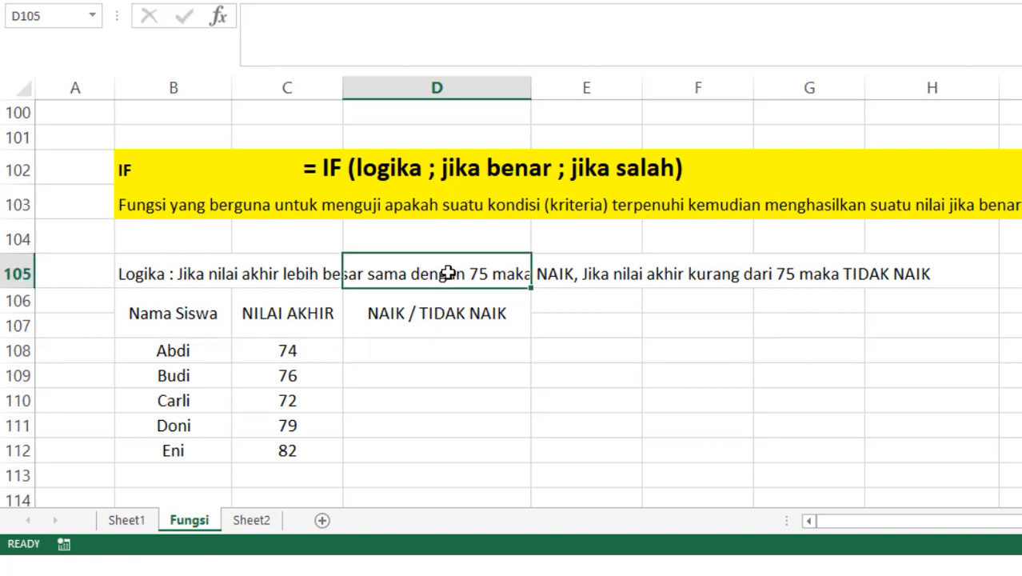
left_click(186, 270)
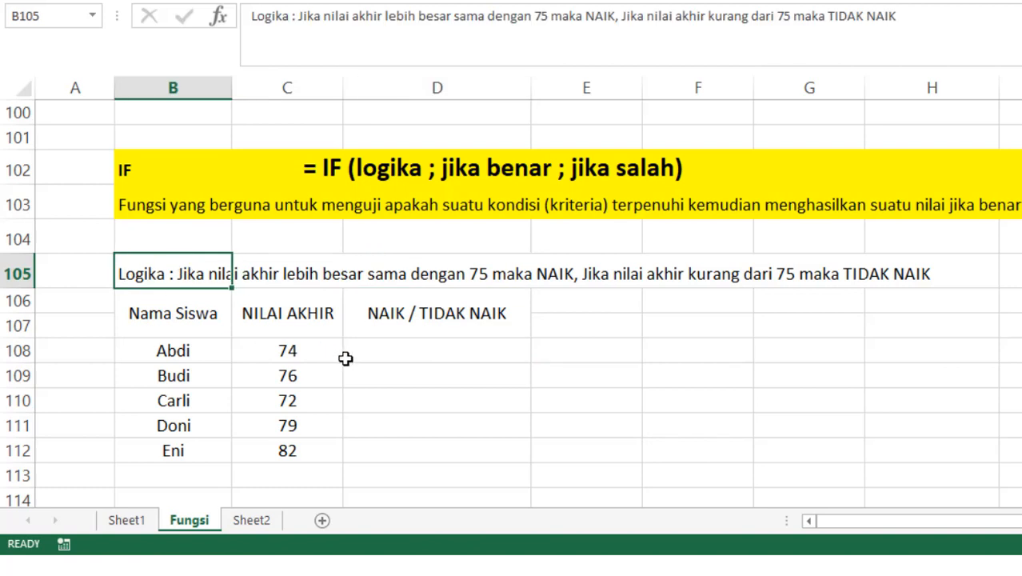
Begin an IF formula in D108 with the logical test C108>=75, ready for the value if true
left_click(395, 350)
type("=if(")
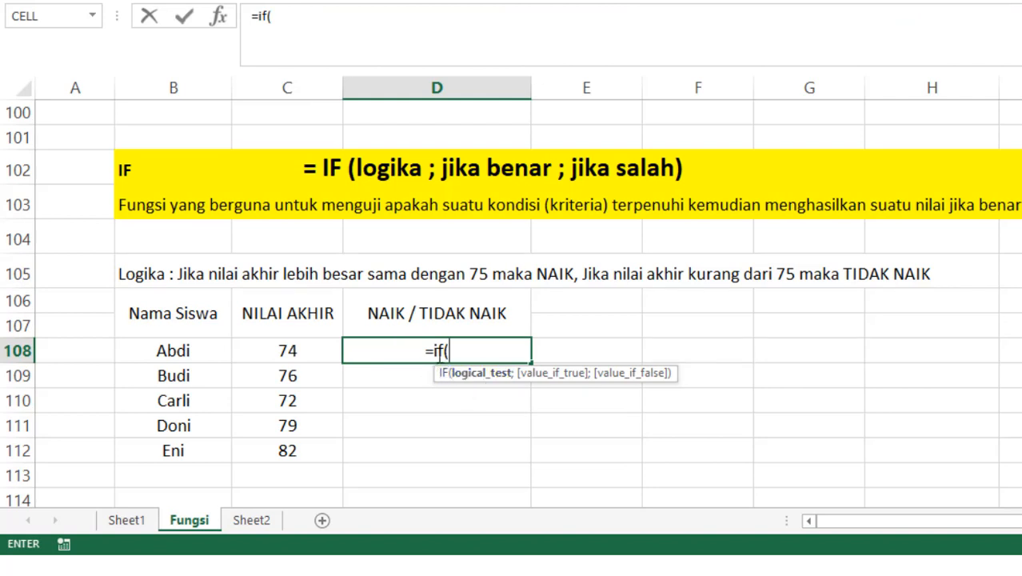
left_click(308, 349)
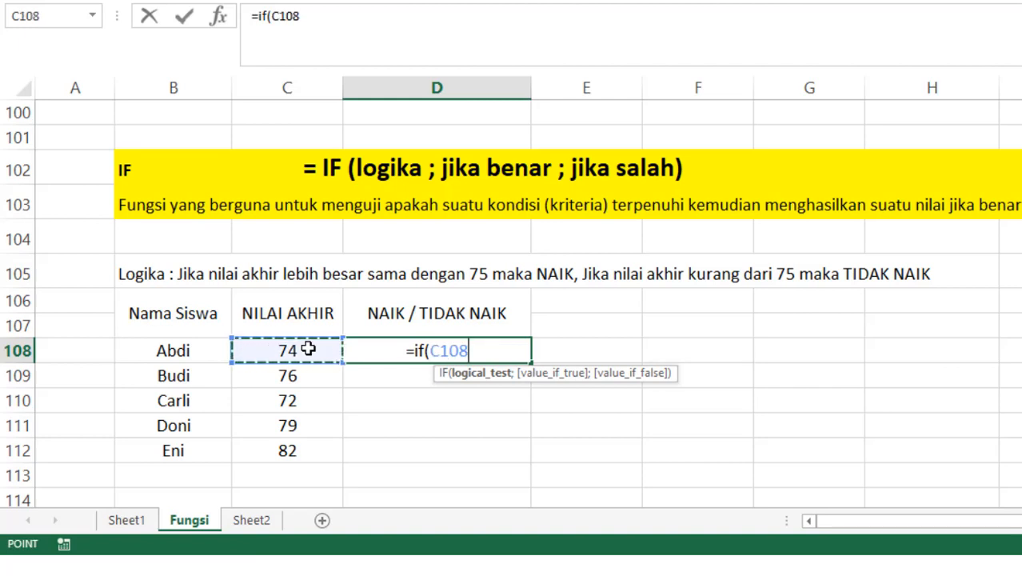
type(">")
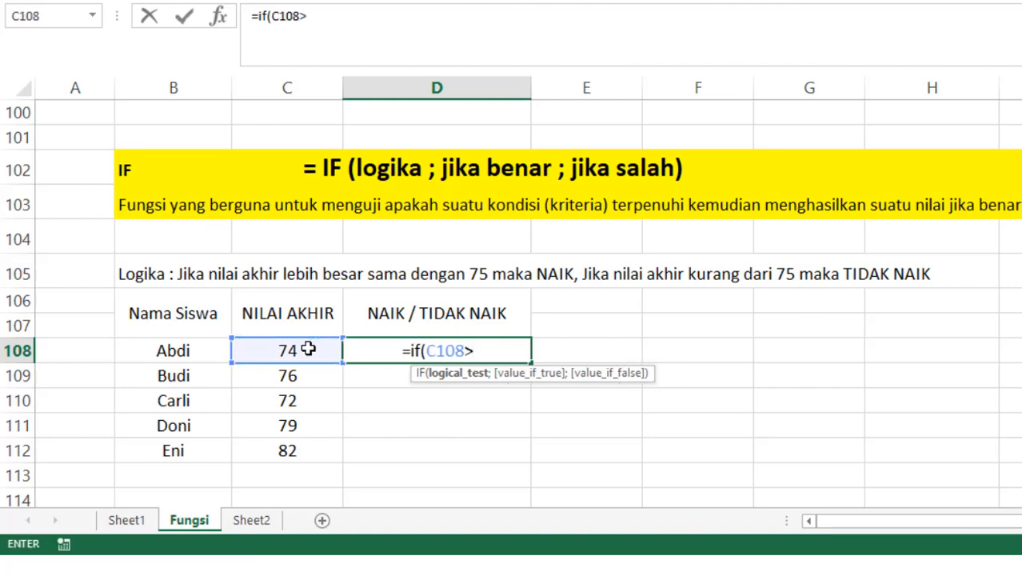
type("+")
key("BackSpace")
type("=75")
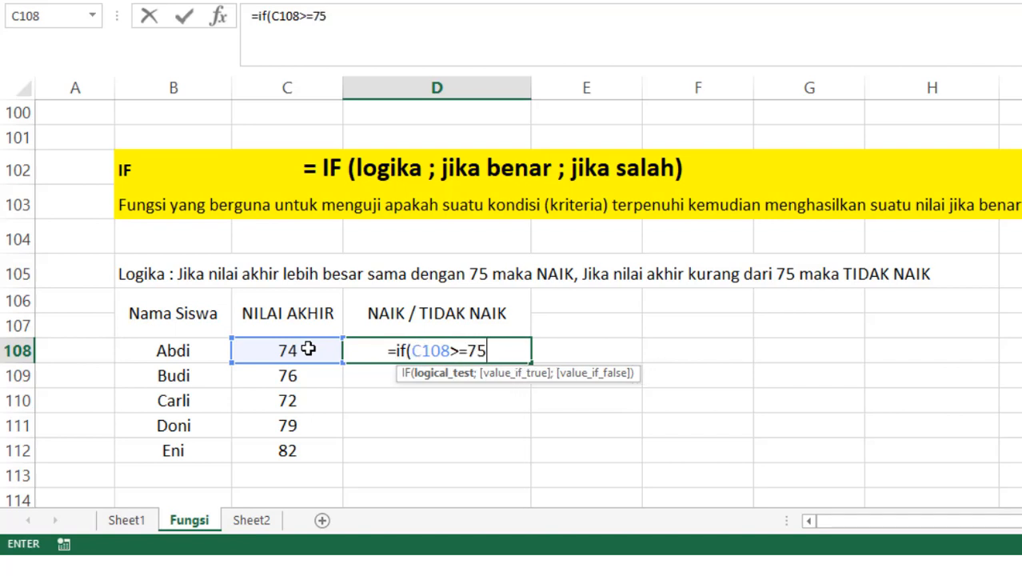
type(";")
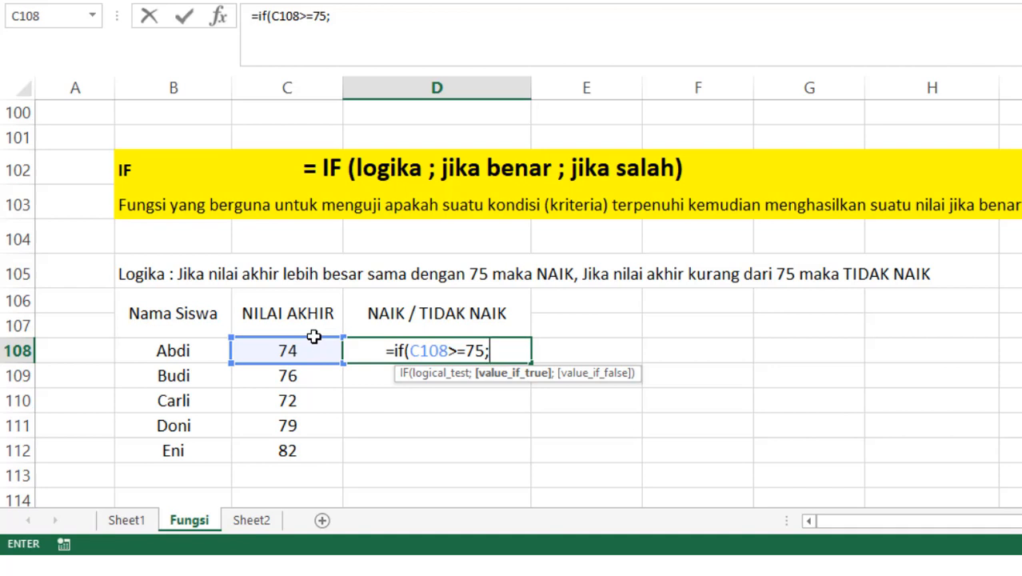
Complete the D108 formula with "NAIK" if true and "TIDAK NAIK" if false, and check its result against the score in C108
type("\"NAI")
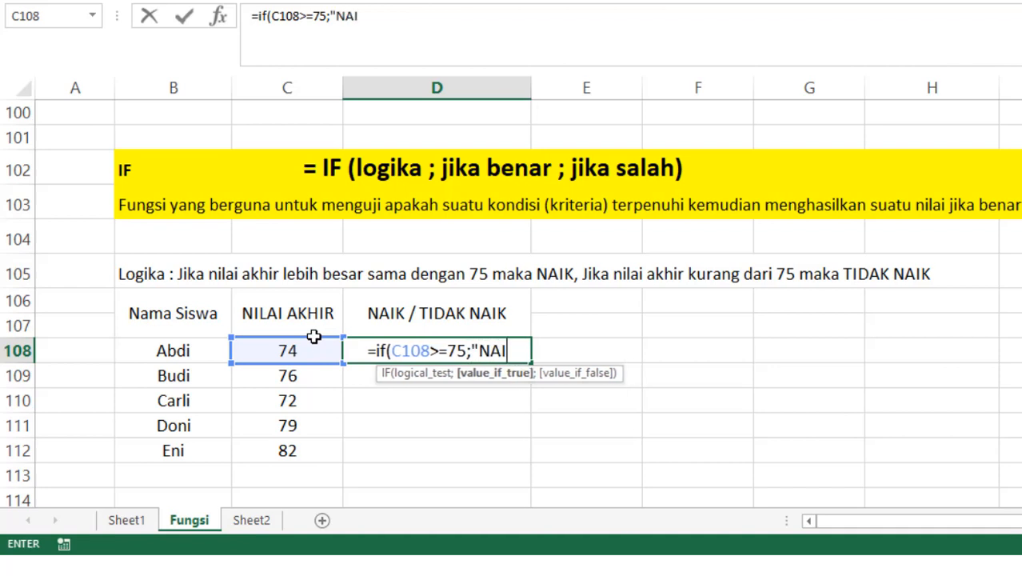
type("K")
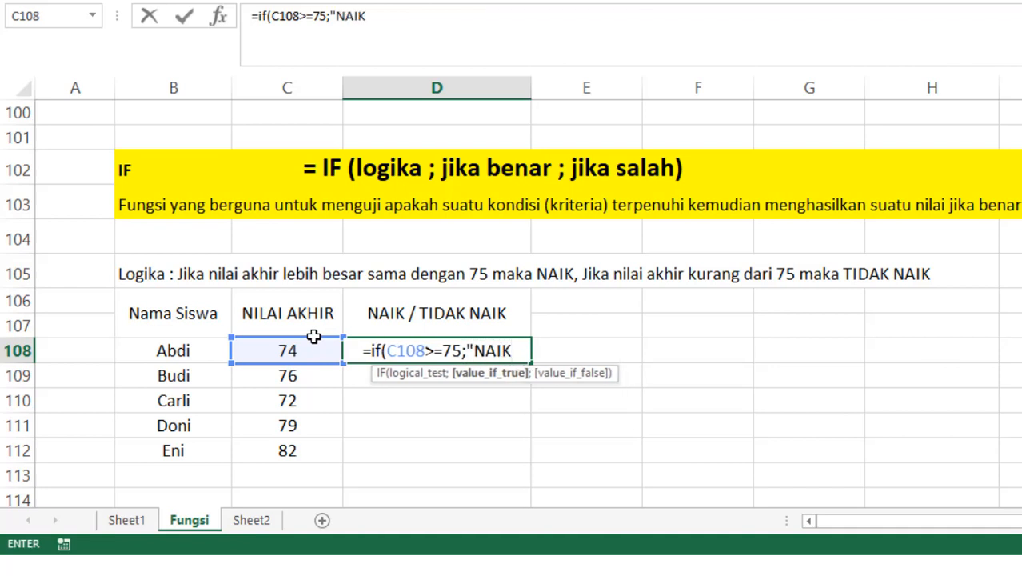
type("\"")
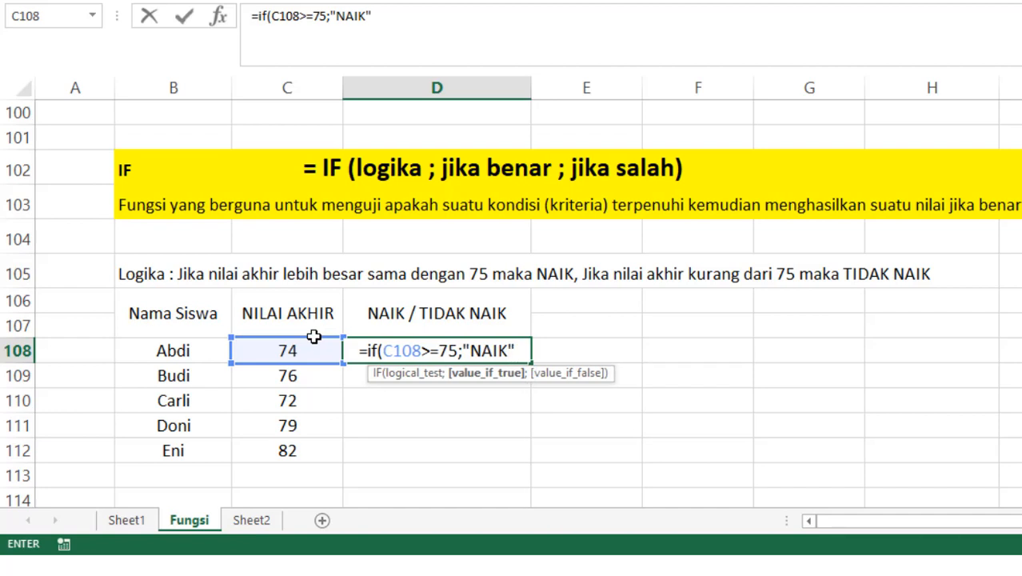
type(";")
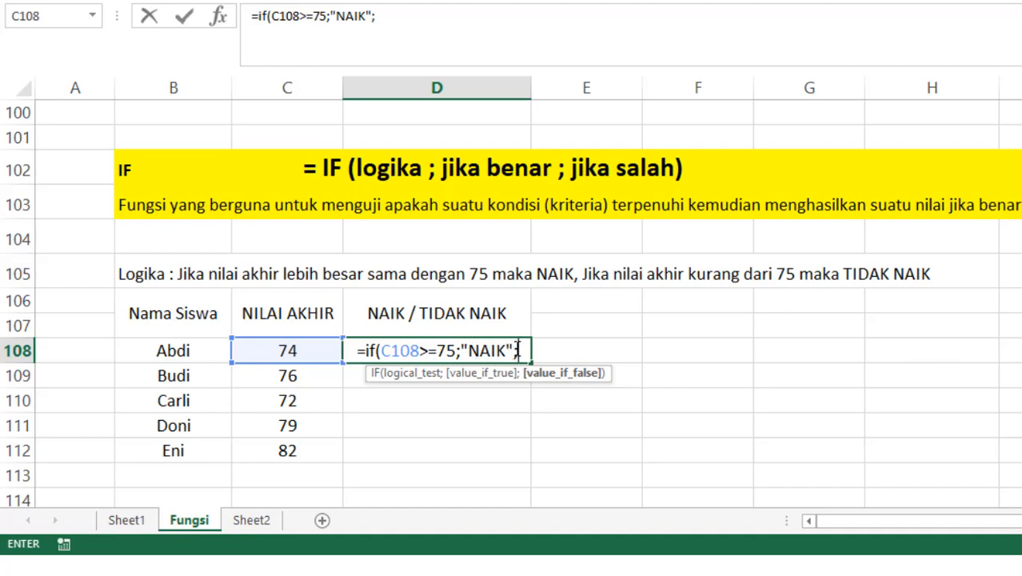
type("\"")
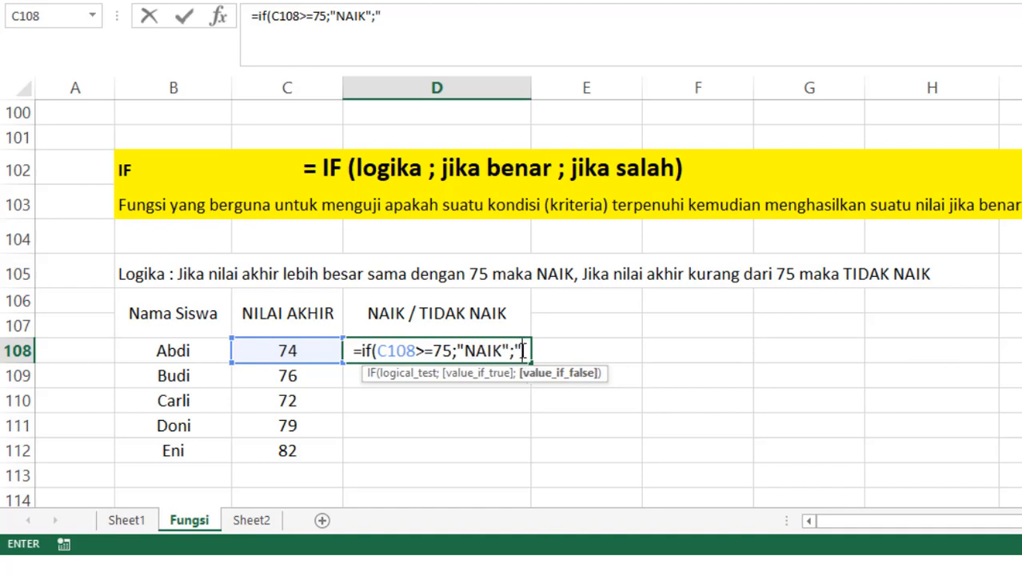
type("TIDAK NAIK")
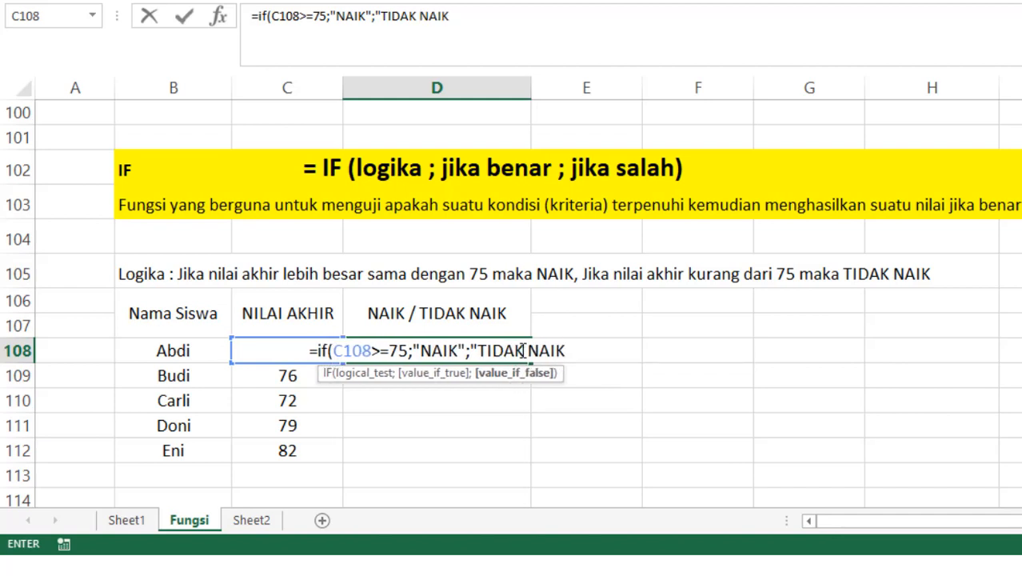
type("\")")
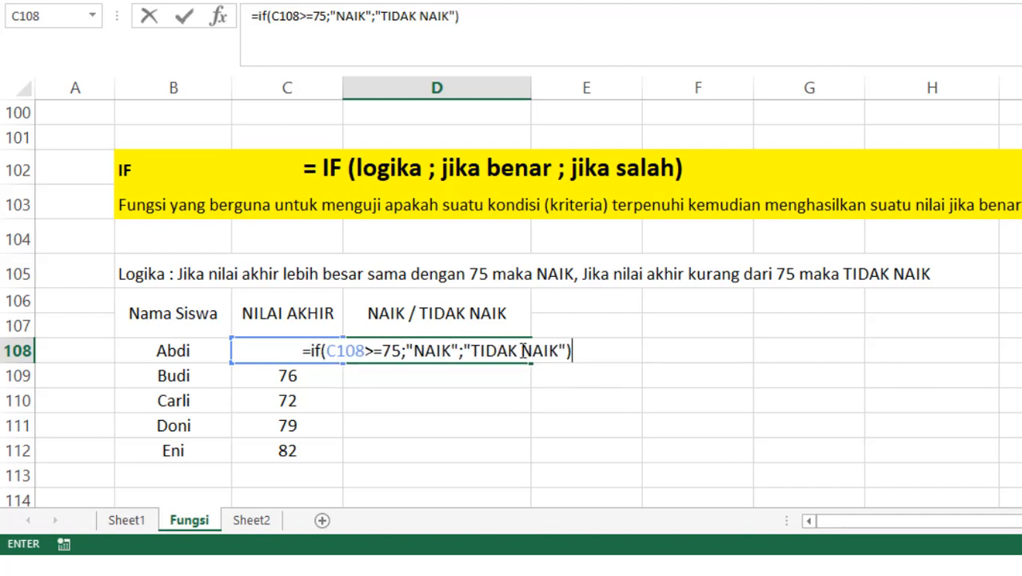
key("Return")
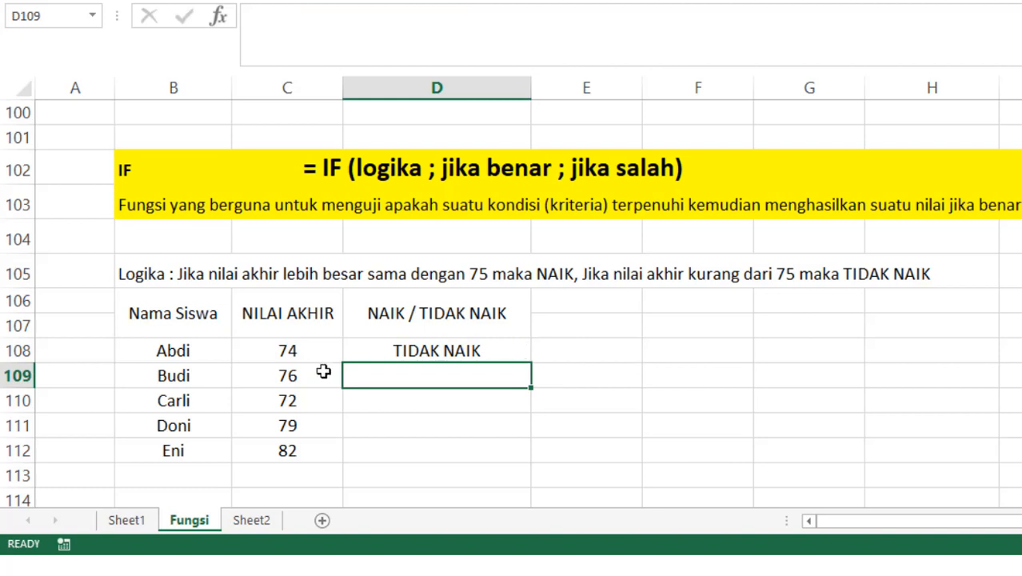
left_click(300, 349)
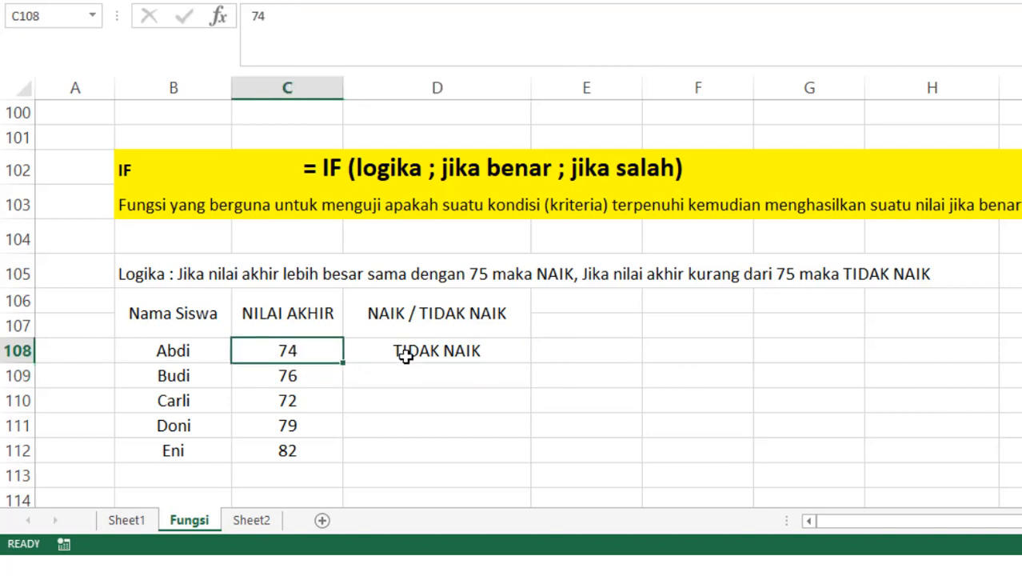
left_click(410, 354)
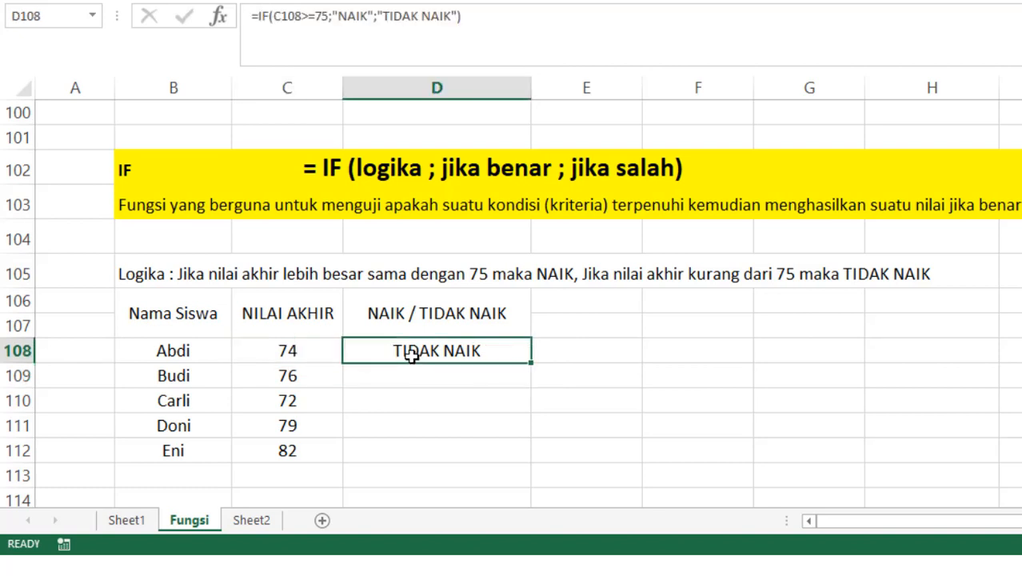
Begin an IF formula in D109 for the second student with the logical test C109>=75
left_click(427, 380)
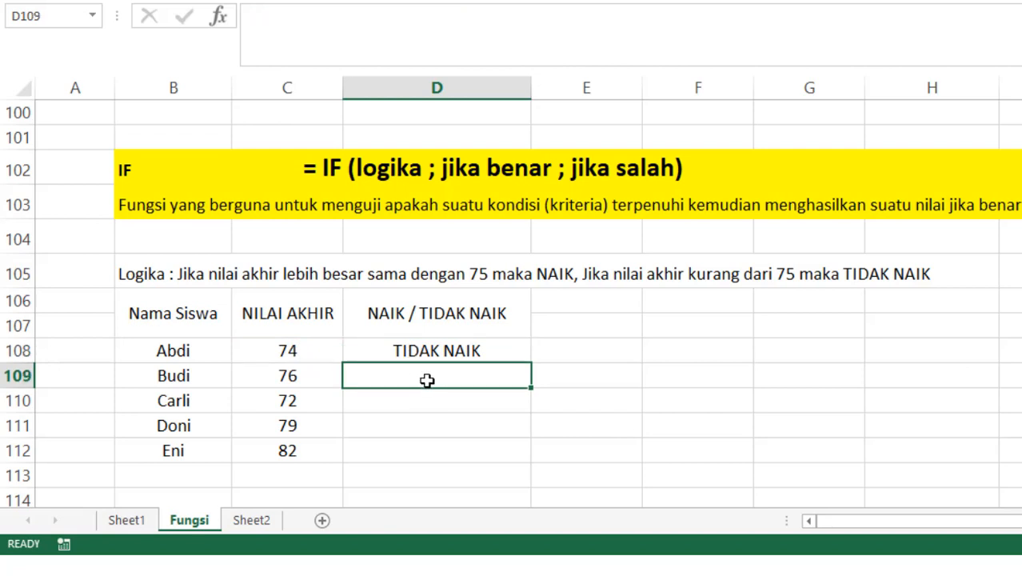
type("=")
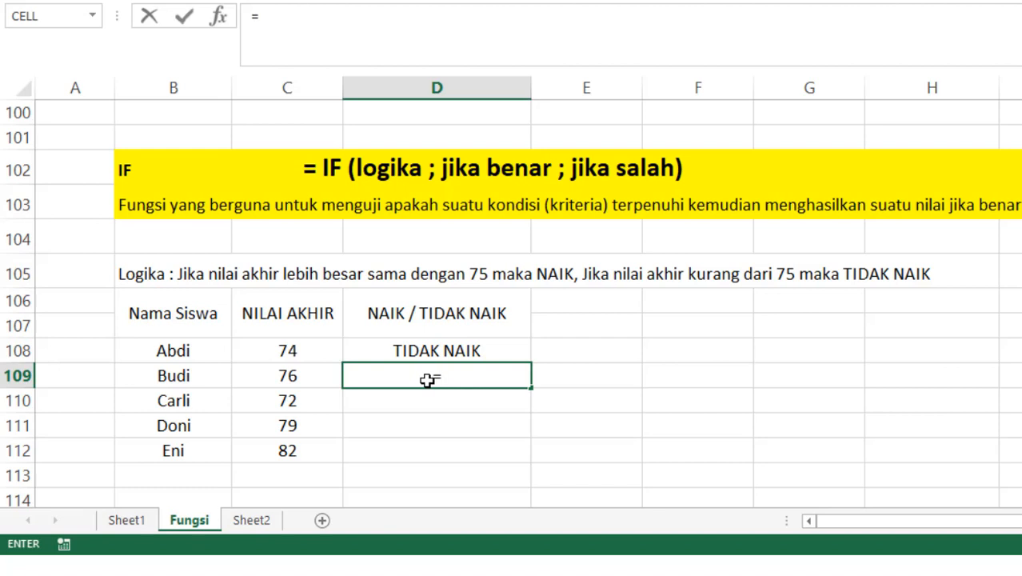
type("IF")
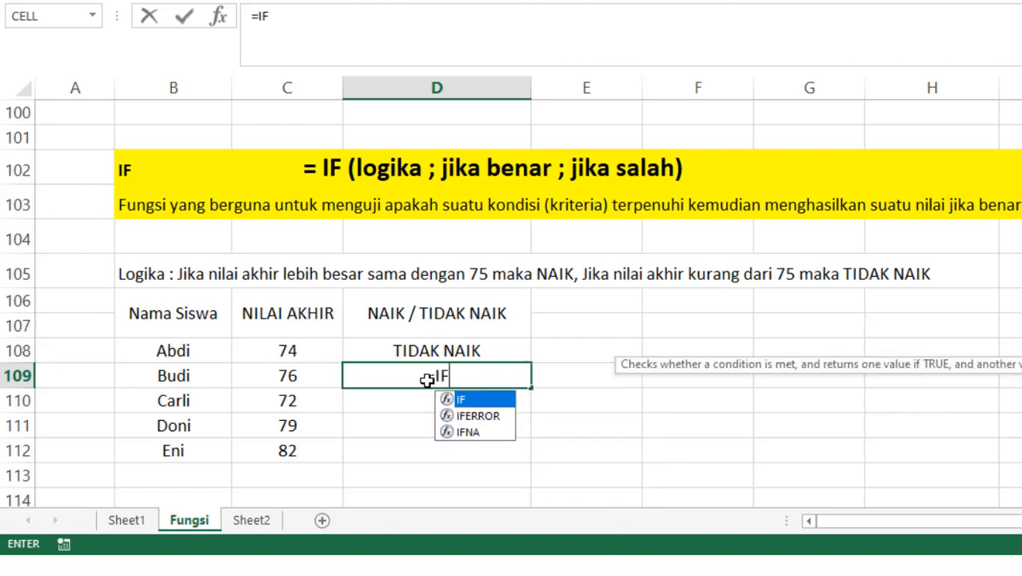
type("(")
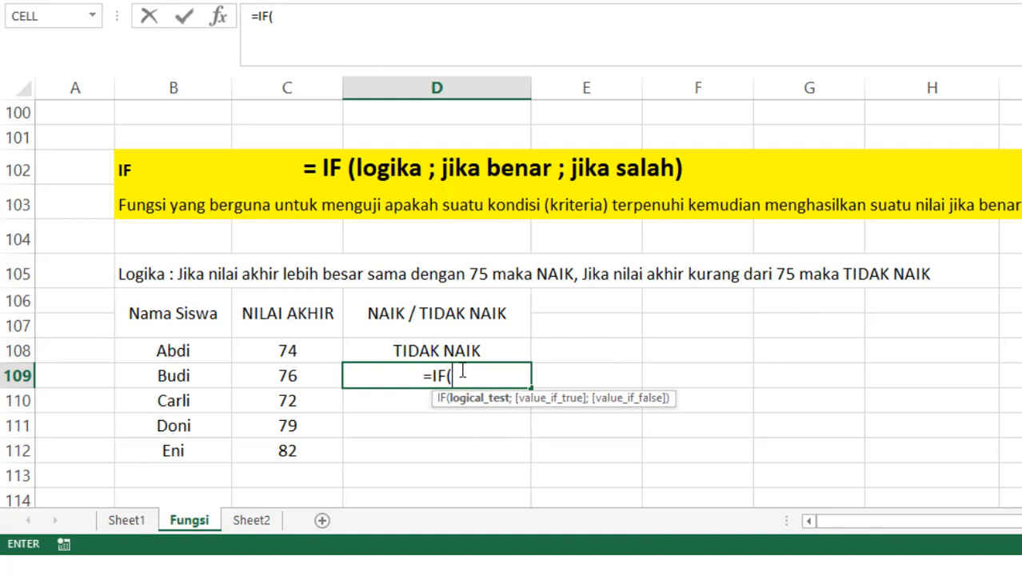
left_click(295, 378)
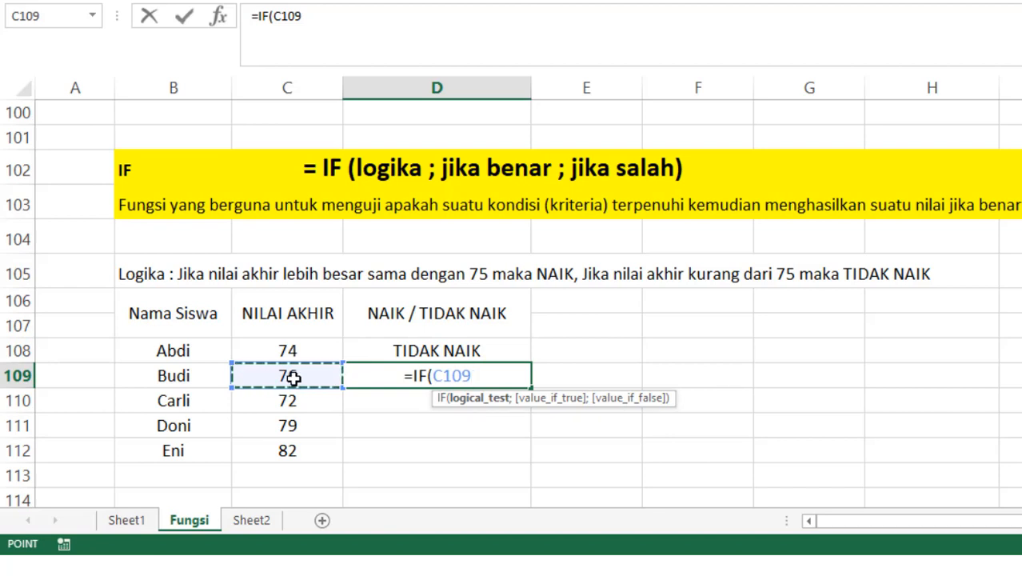
type(">+")
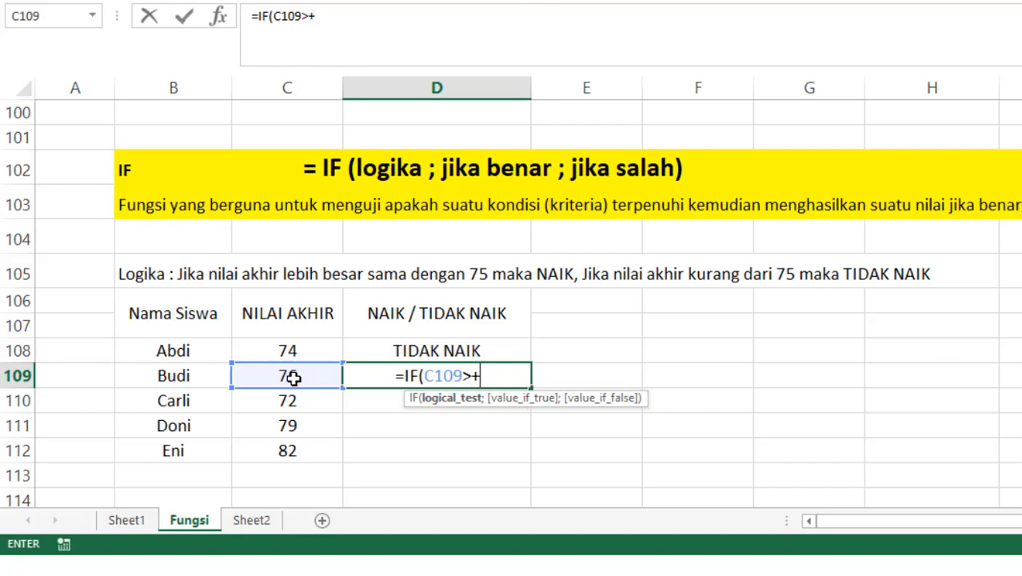
key("BackSpace")
key("BackSpace")
type(">=7")
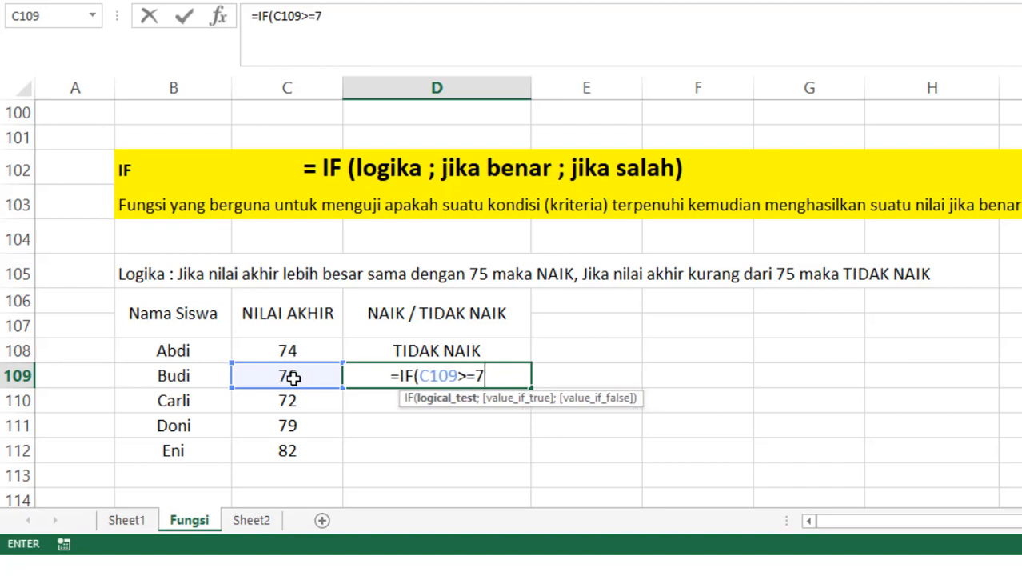
type("5;")
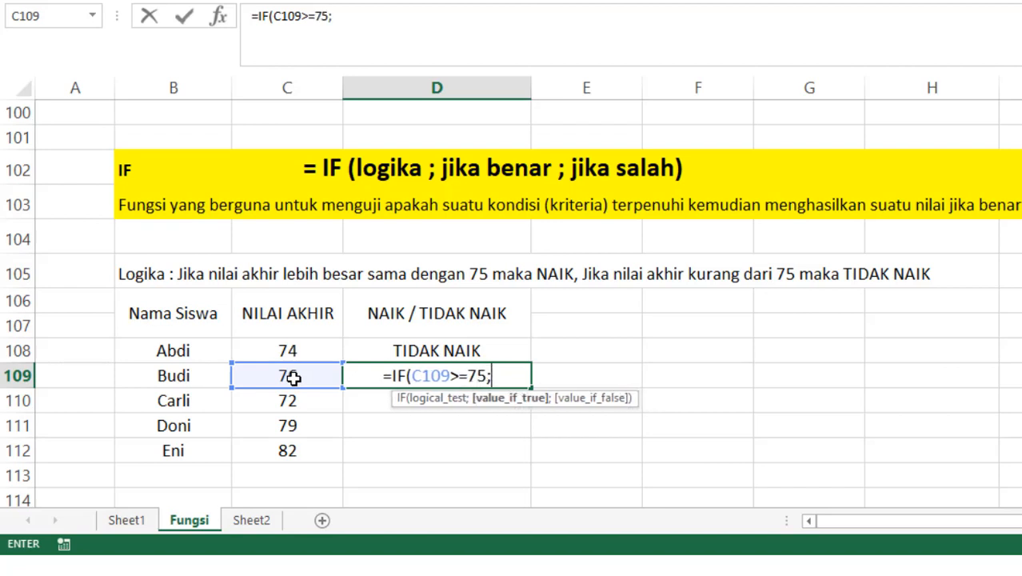
Complete the D109 formula with "NAIK" as the value if true and "TIDAK NAIK" as the value if false
type("\"")
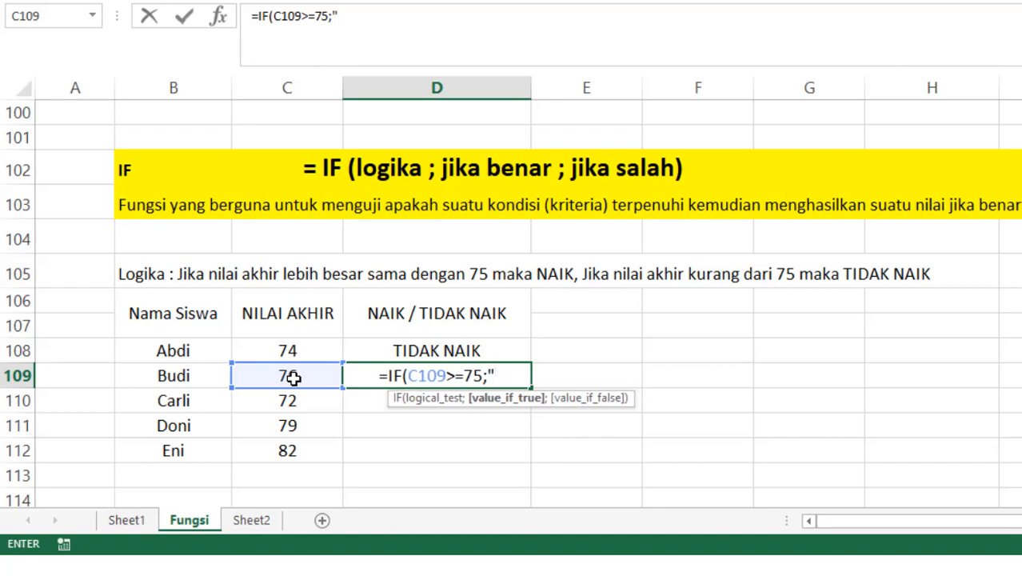
type("NAIK\"")
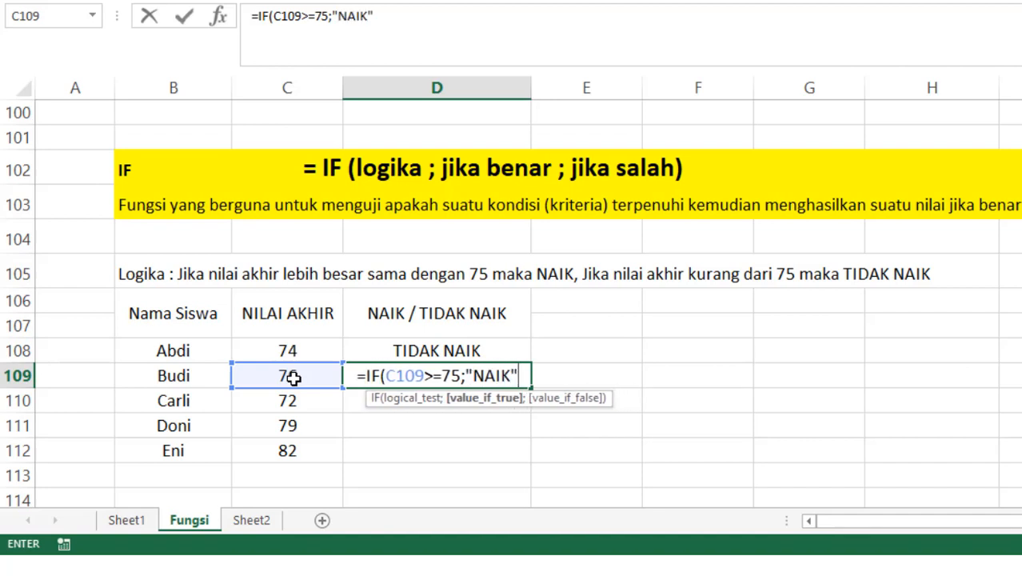
type(";\"")
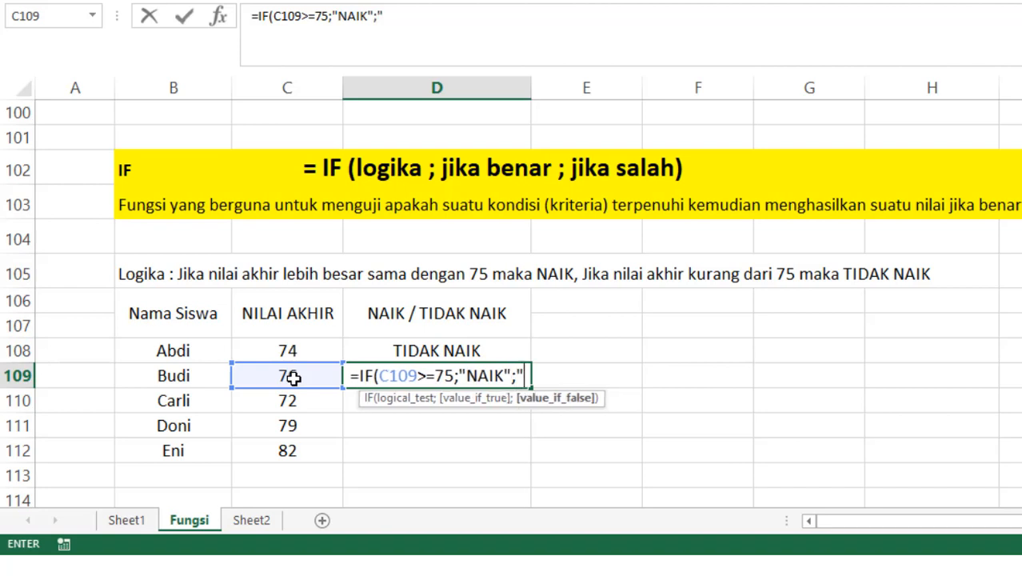
type("TIDAK N")
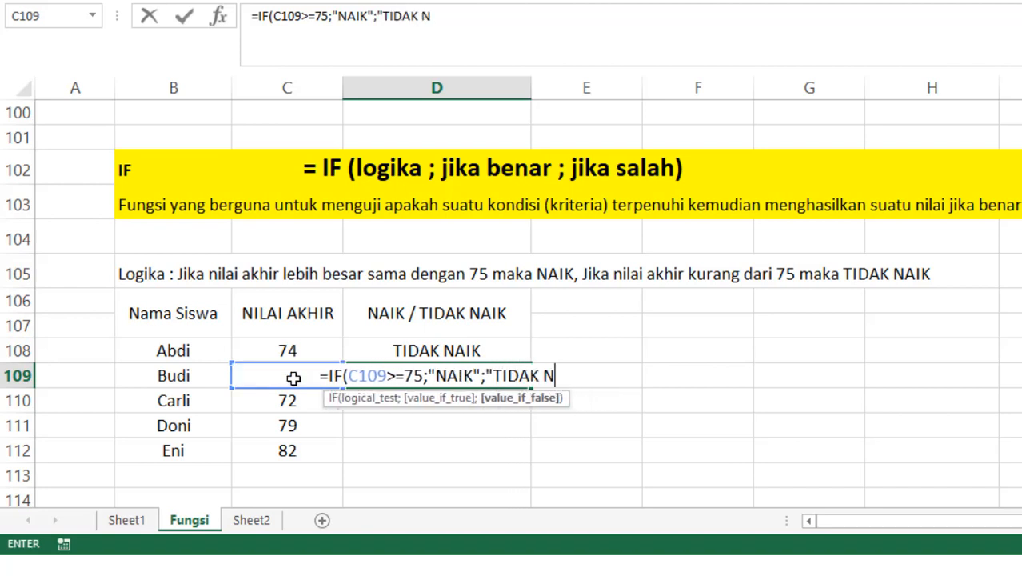
type("AIK\"")
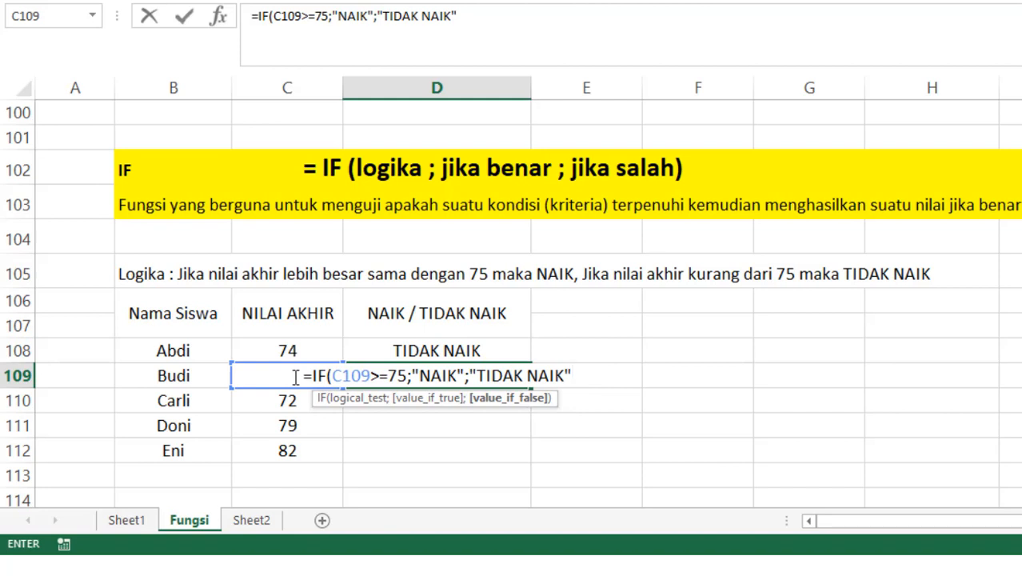
type(")")
key("Return")
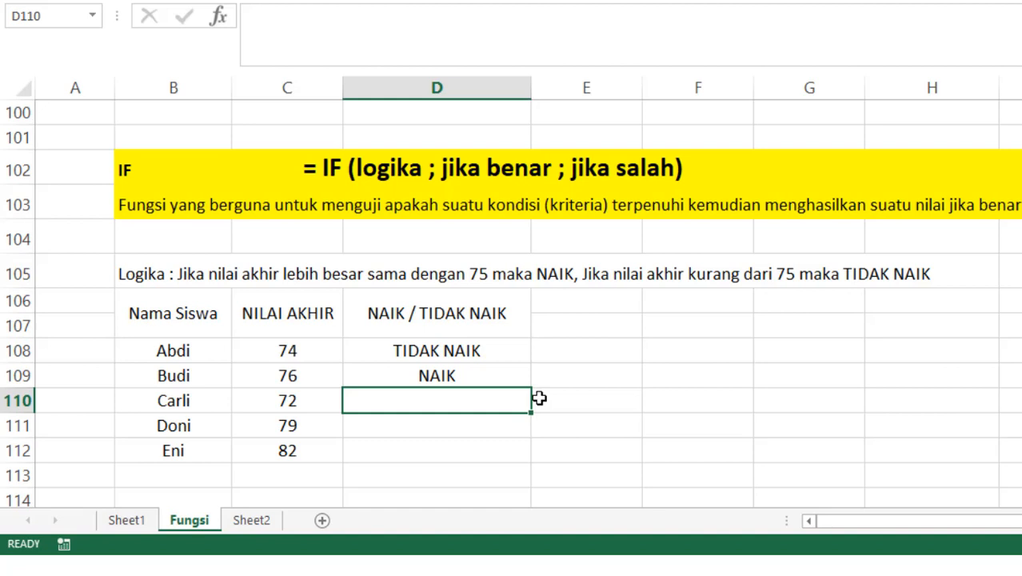
Begin an IF formula in D110 for the third student with the logical test C110>=75
type("=")
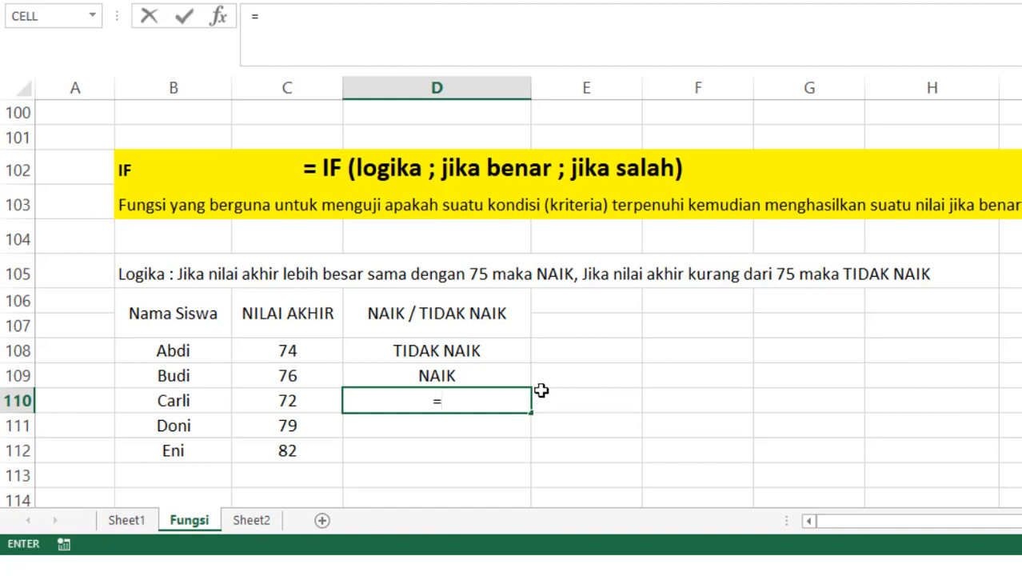
type("IF")
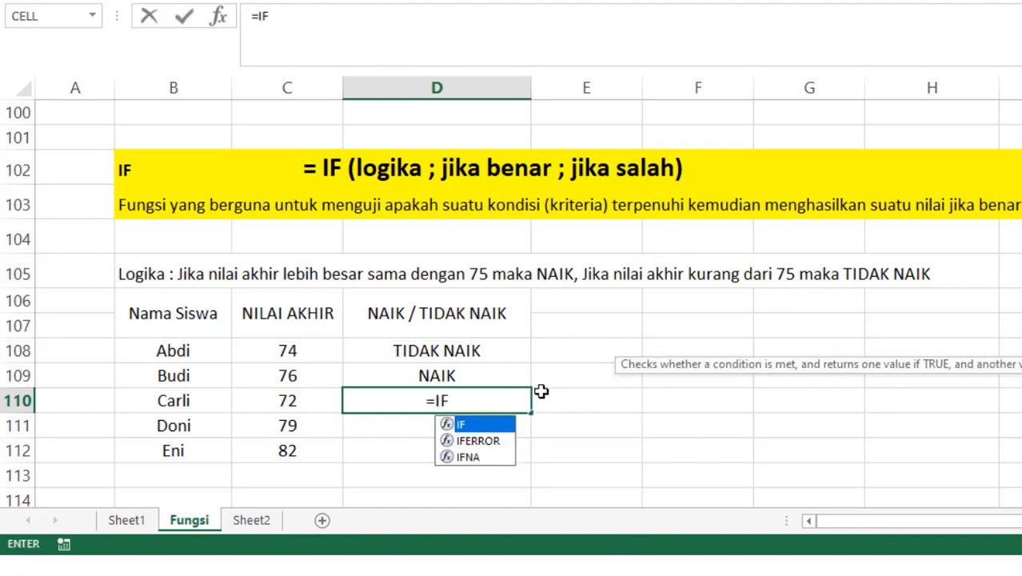
type("(")
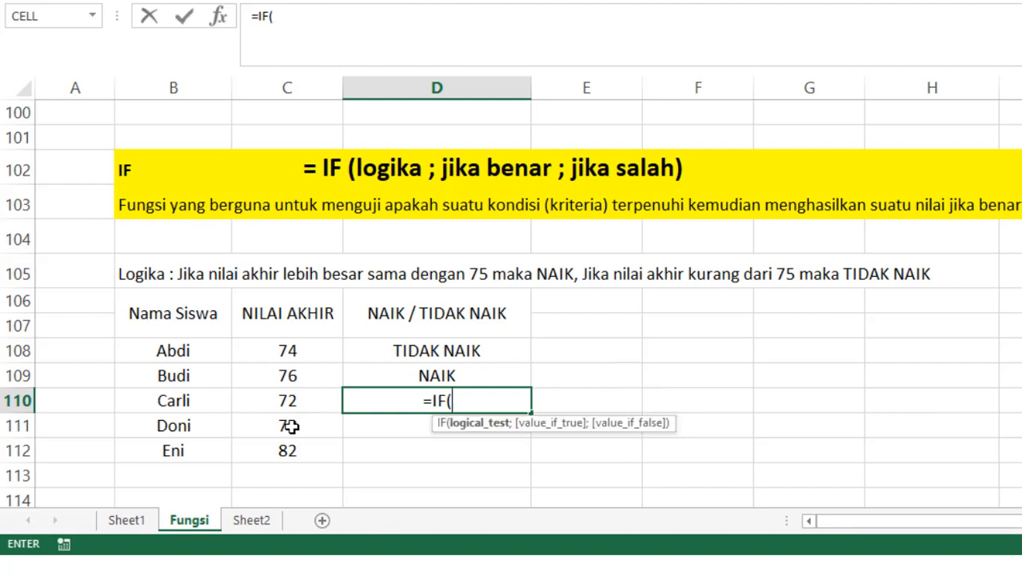
left_click(291, 402)
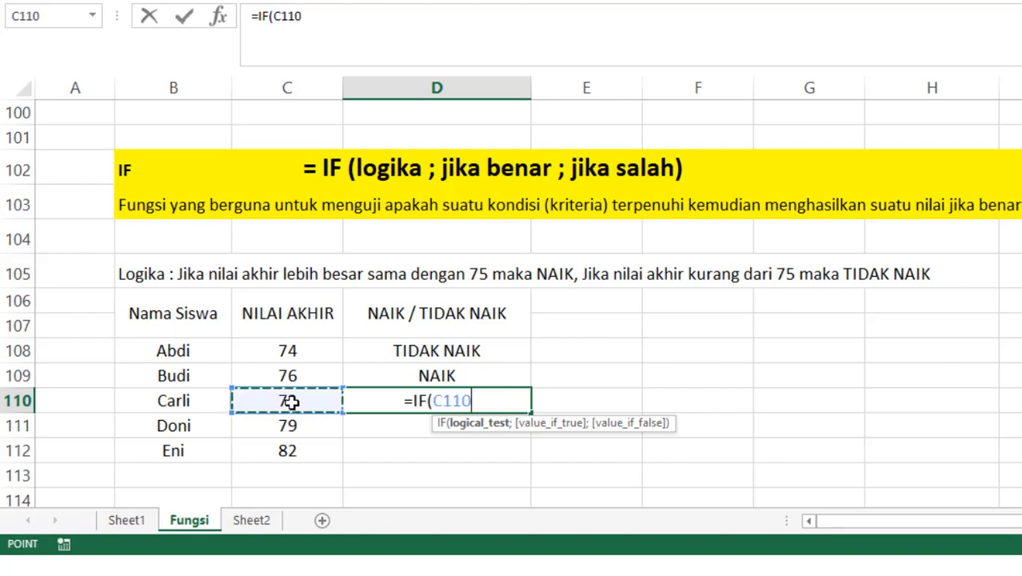
type(">")
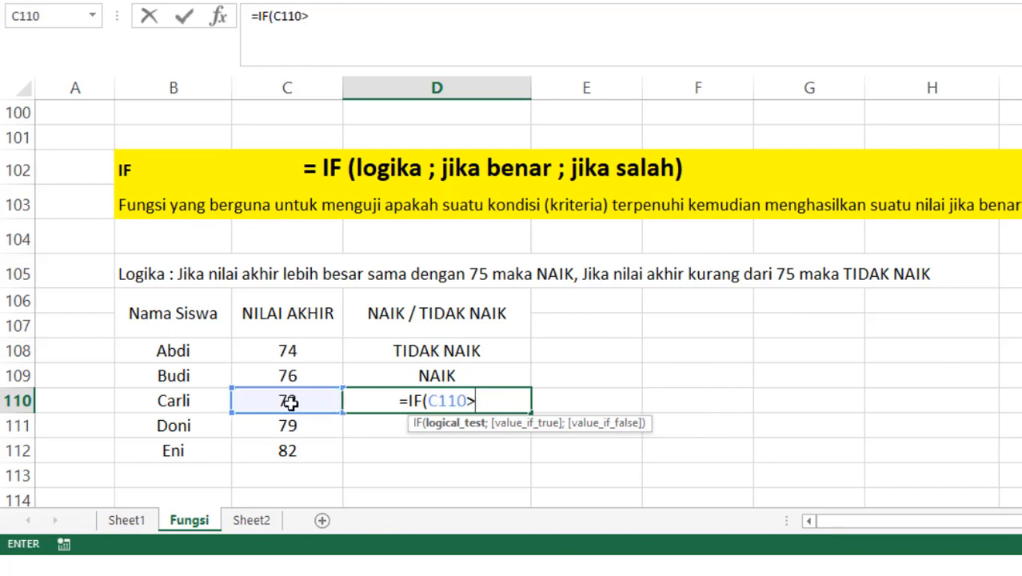
type("=75")
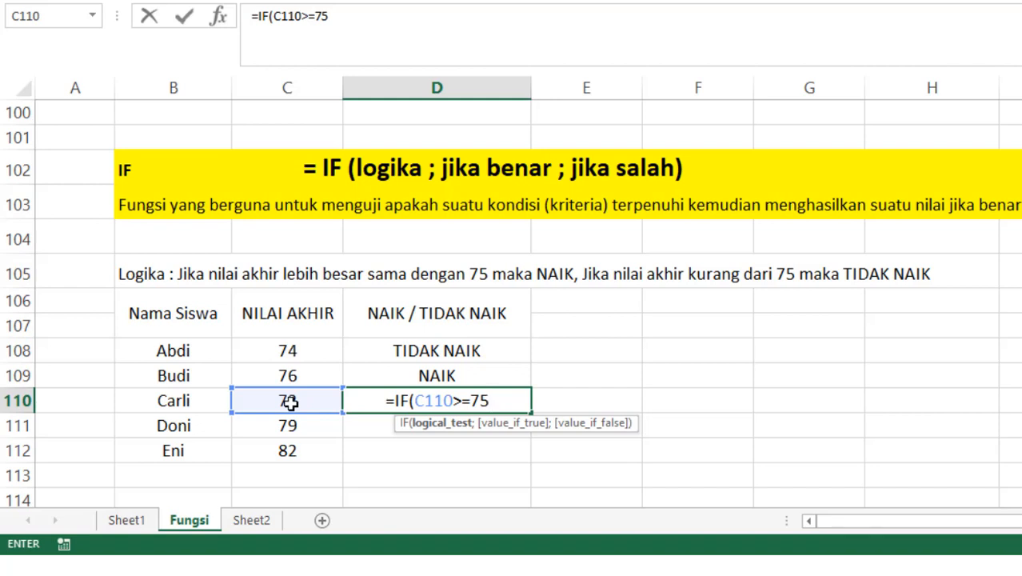
type(" ;")
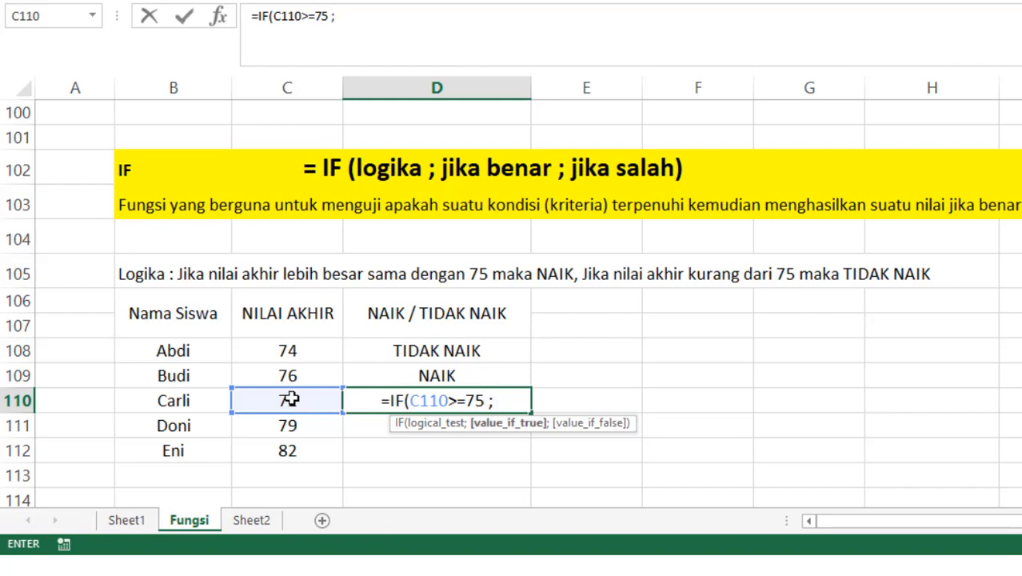
Complete the D110 formula with "NAIK" as the value if true and "TIDAK NAIK" as the value if false
type("\"NAIK\"")
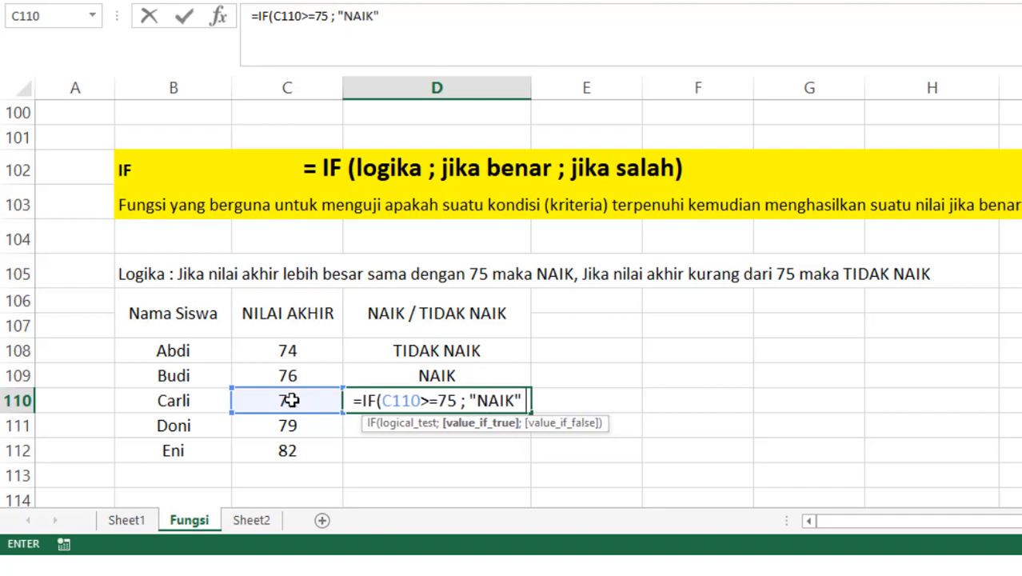
type(" ;")
type(" \"TID")
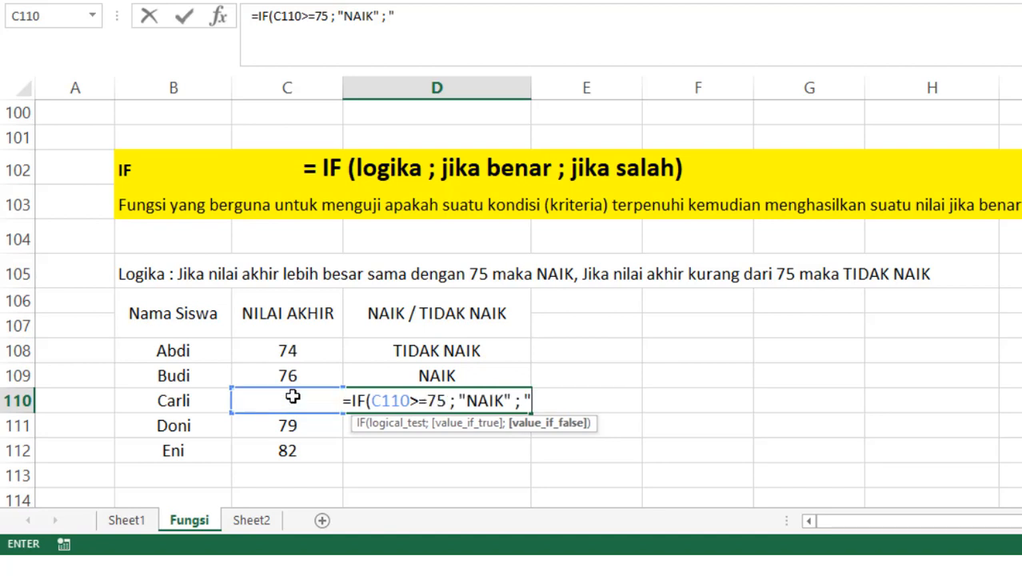
type("AK ")
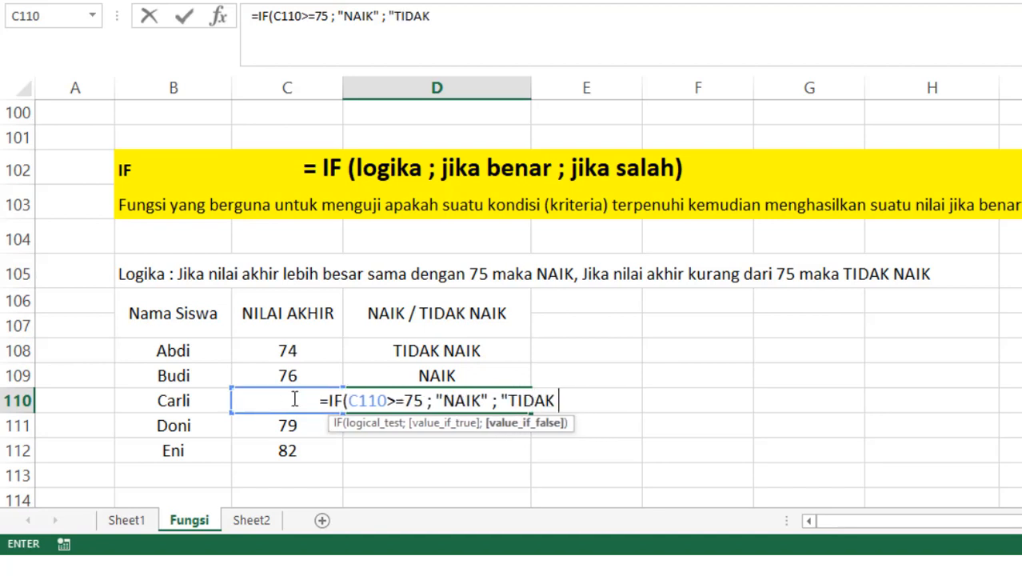
type("NAIK\"")
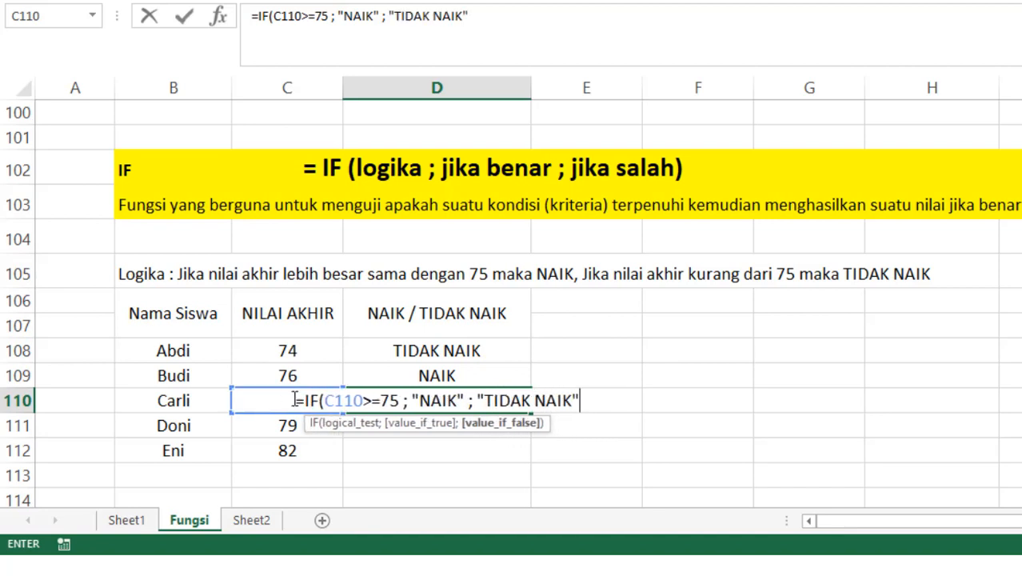
type(")")
key("Return")
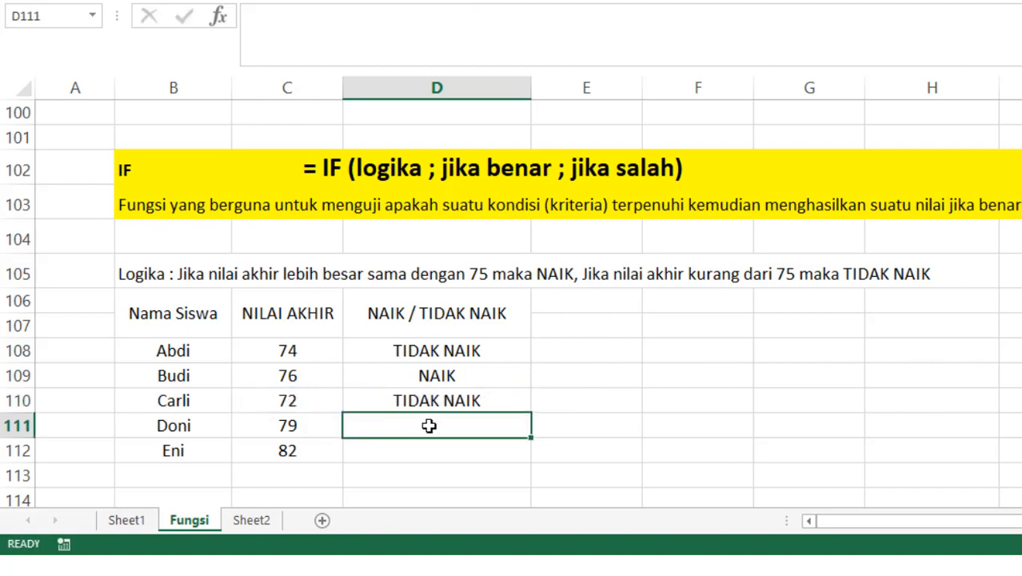
Begin an IF formula in D111 for the fourth student with the logical test C111>=75
type("=")
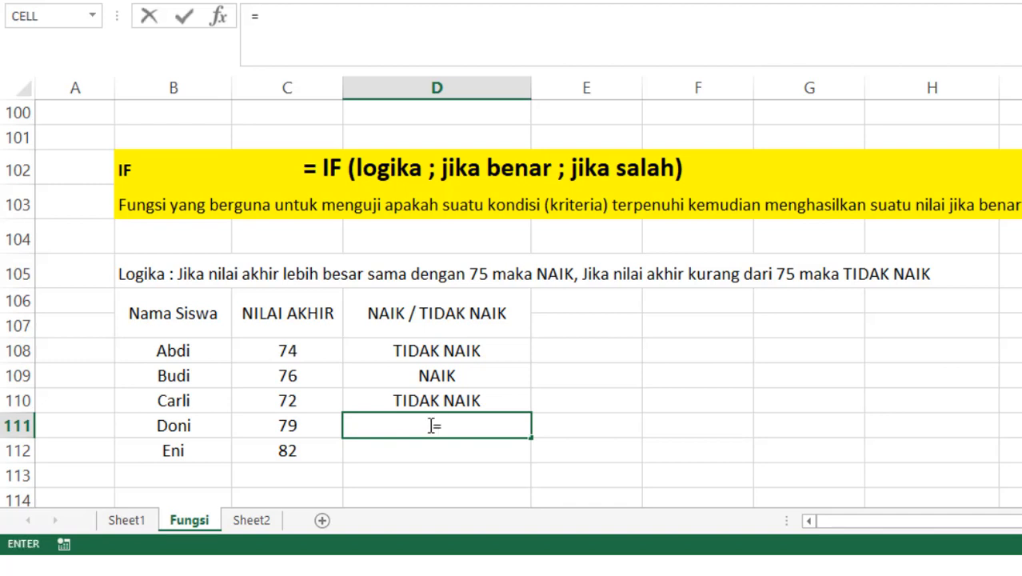
type("IF")
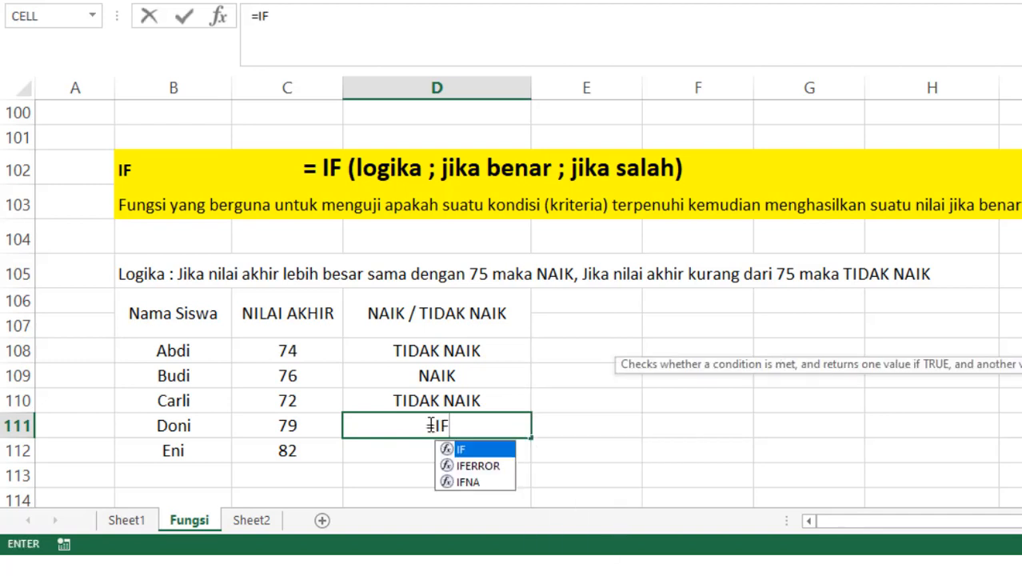
type("(")
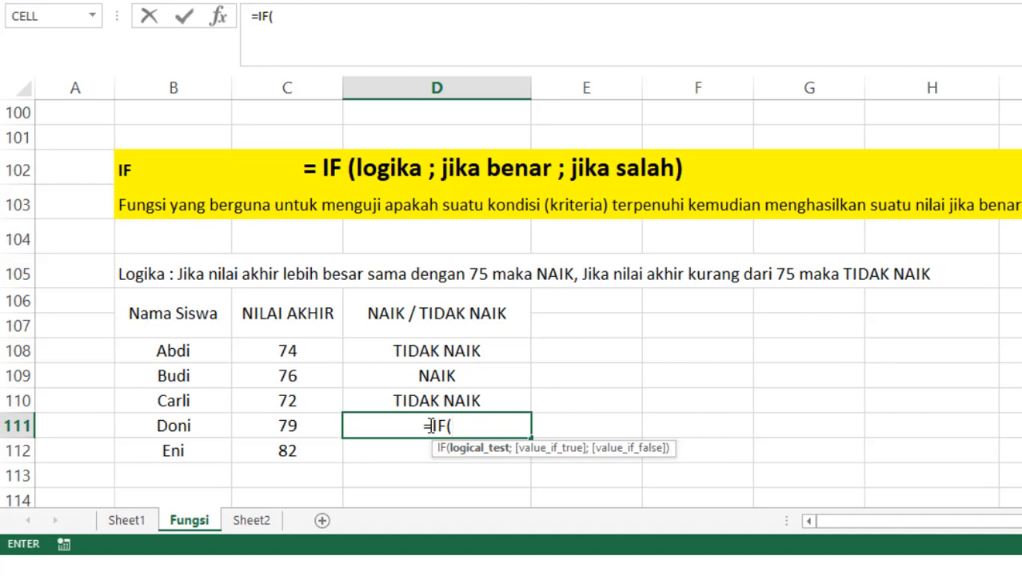
left_click(296, 428)
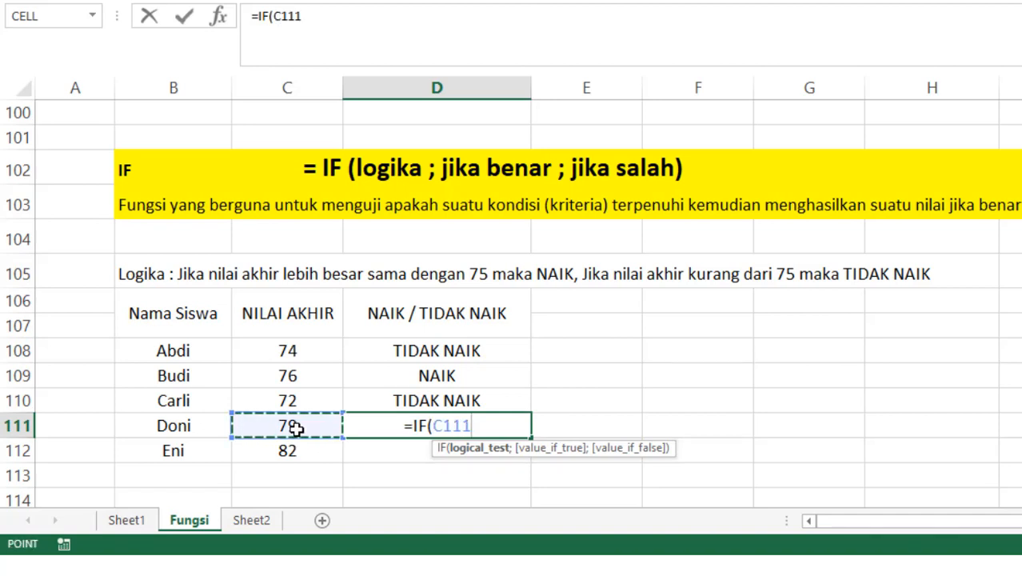
type(">")
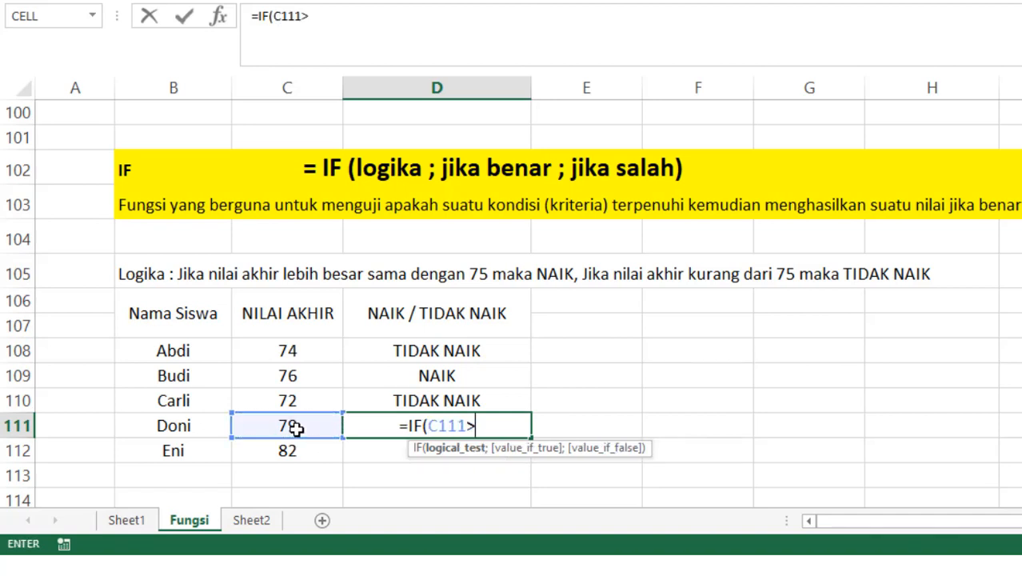
type("=75")
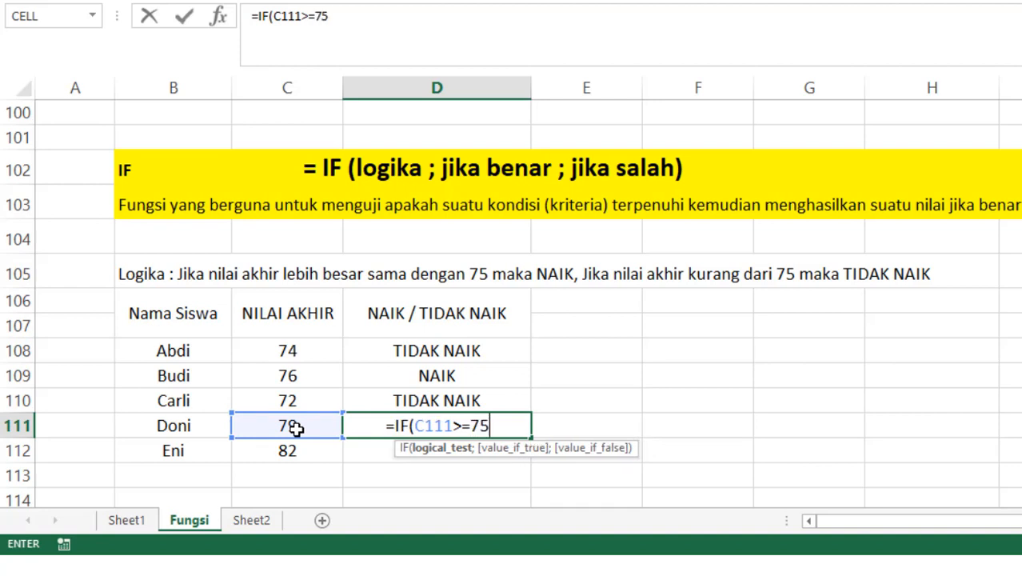
type(" ;")
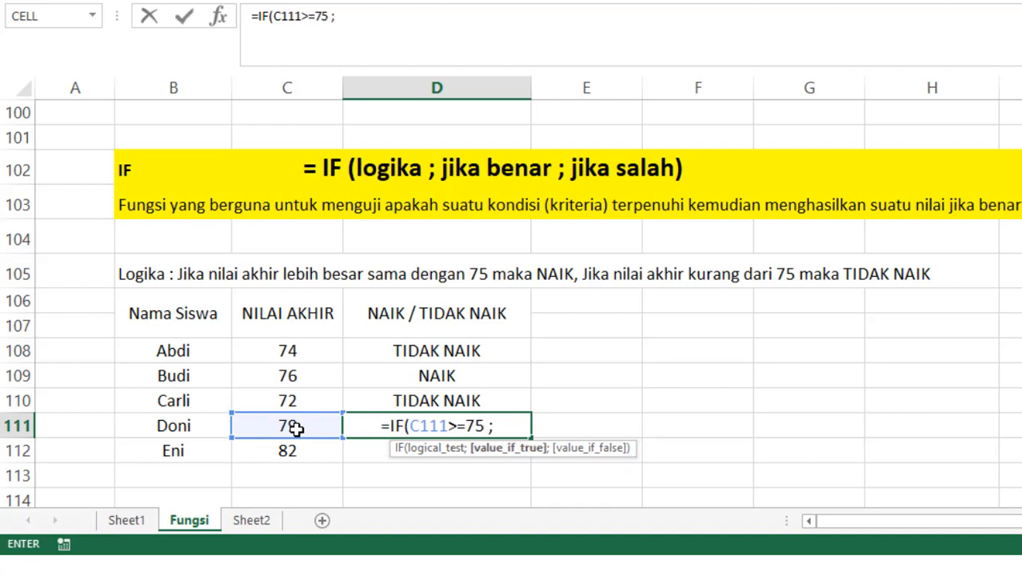
Complete the D111 formula with "NAIK" as the value if true and "TIDAK NAIK" as the value if false
type(" \"NAIK")
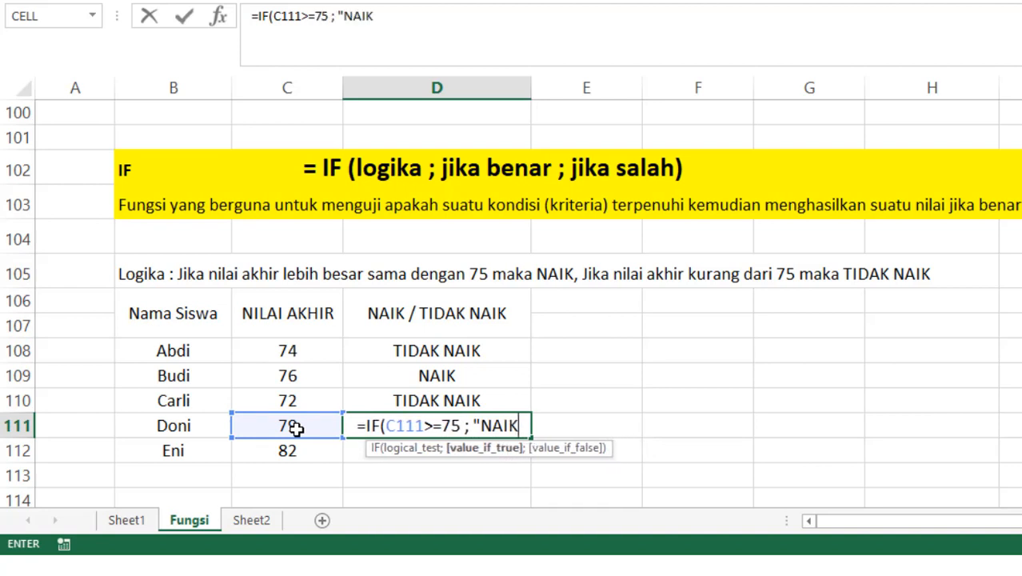
type("\" ;")
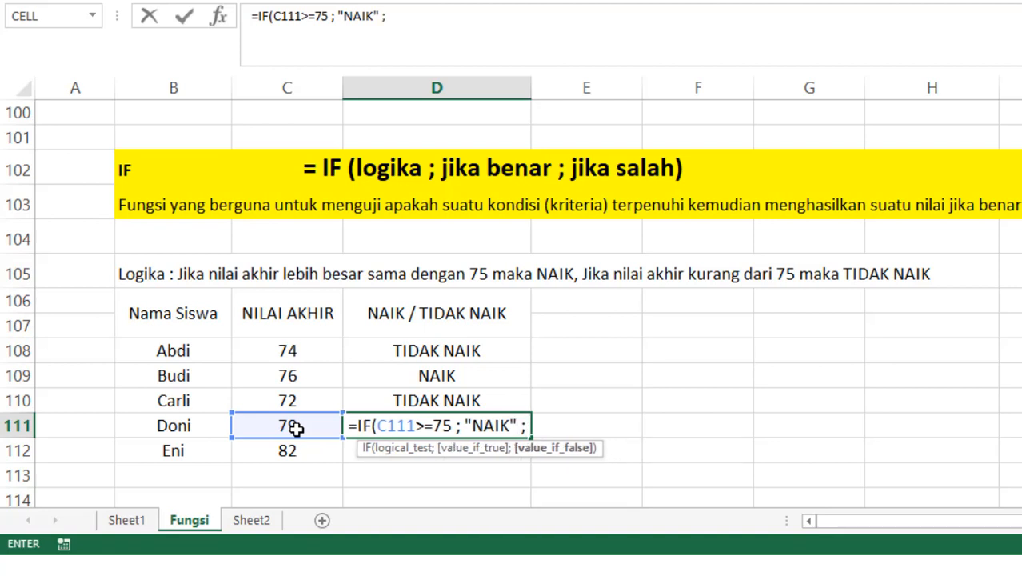
type(" \"")
type("T")
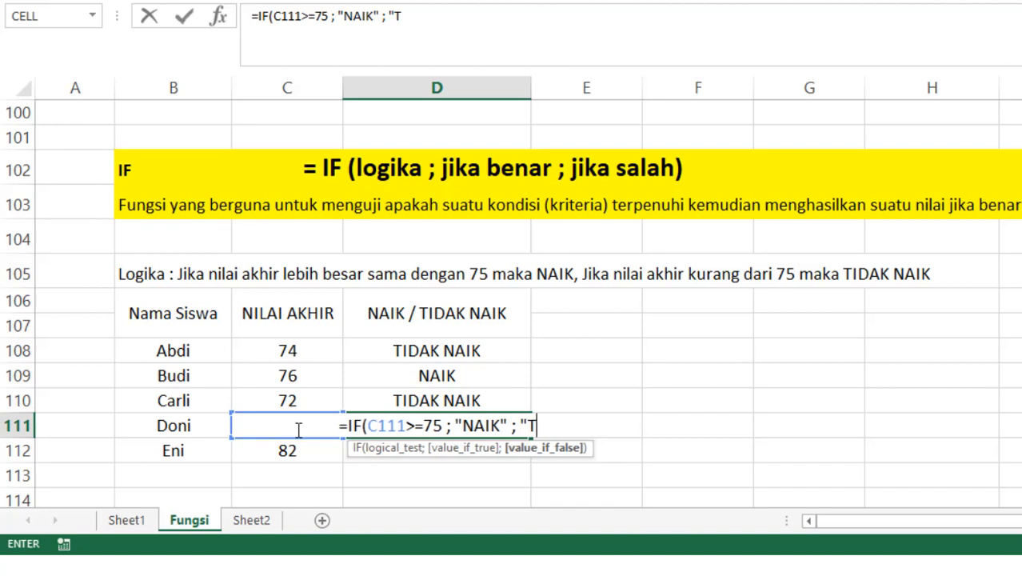
type("IDAK NAIK")
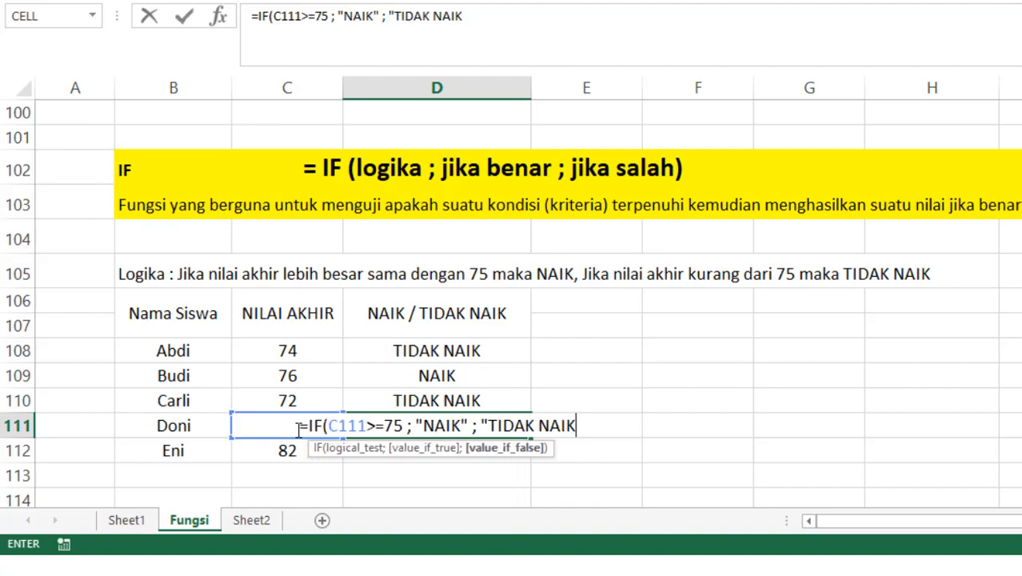
type("\")")
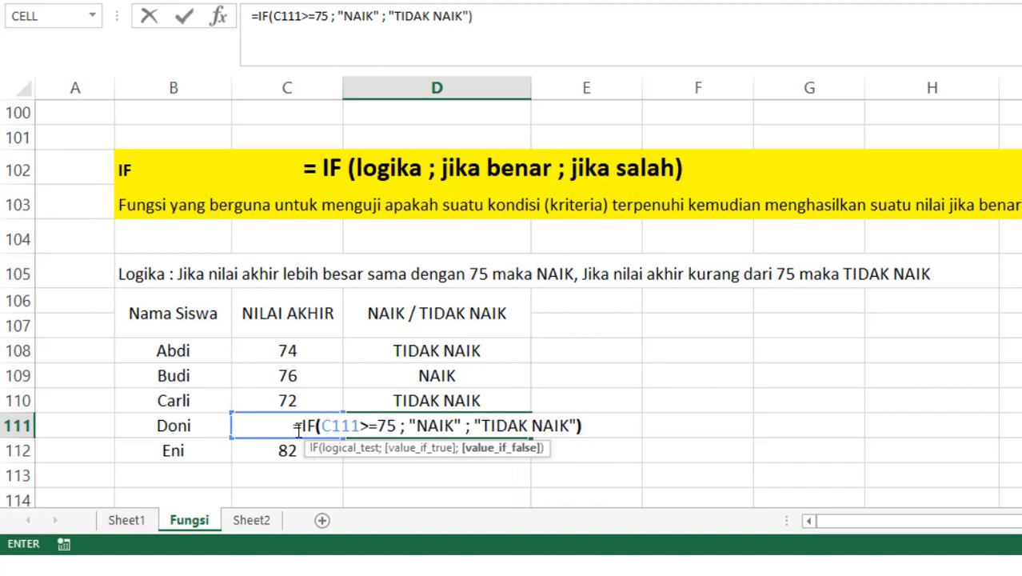
key("Return")
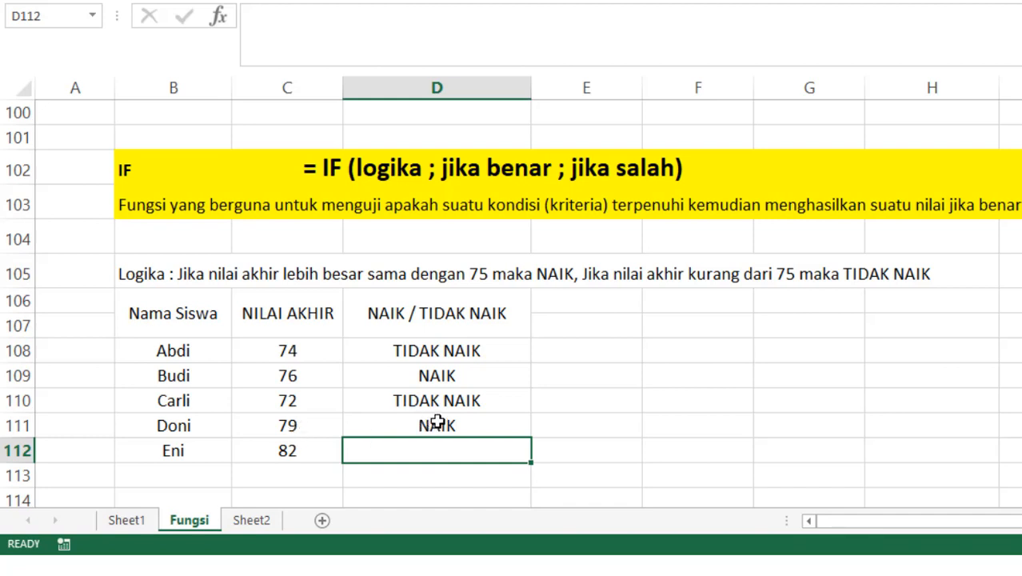
Begin an IF formula in D112 for the fifth student with the logical test C112>=75
type("=IF")
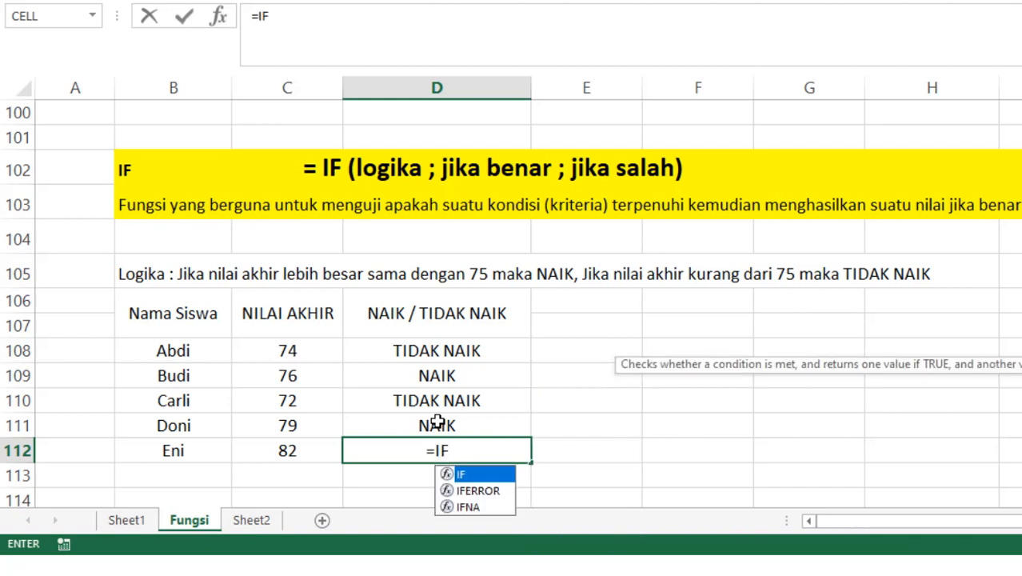
type("(")
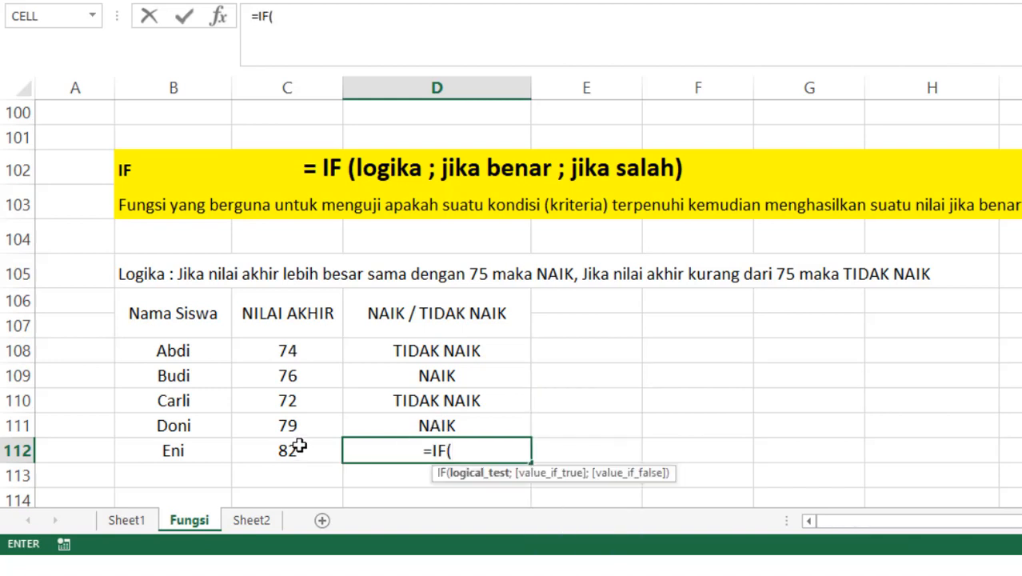
left_click(298, 447)
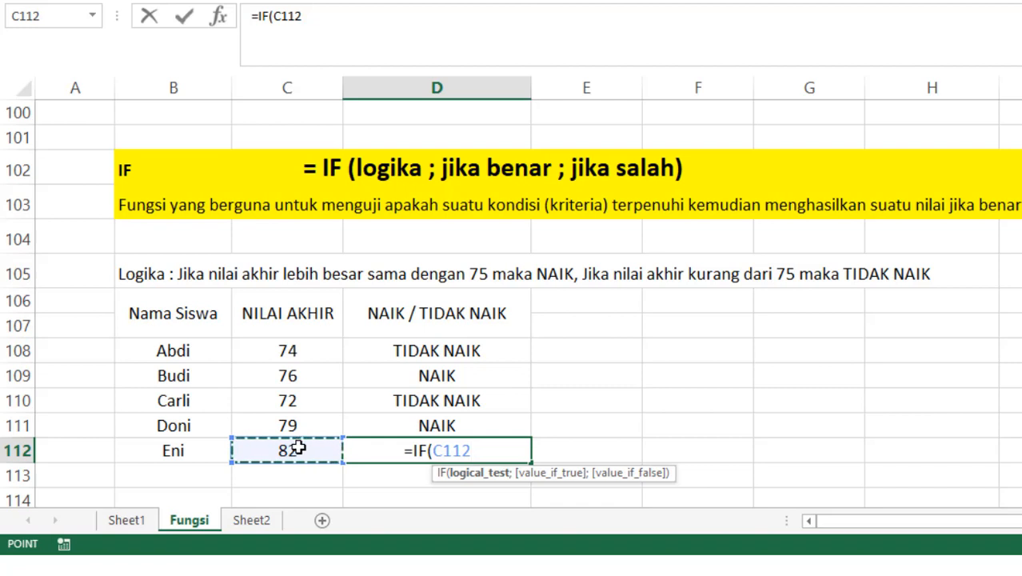
type(">=75")
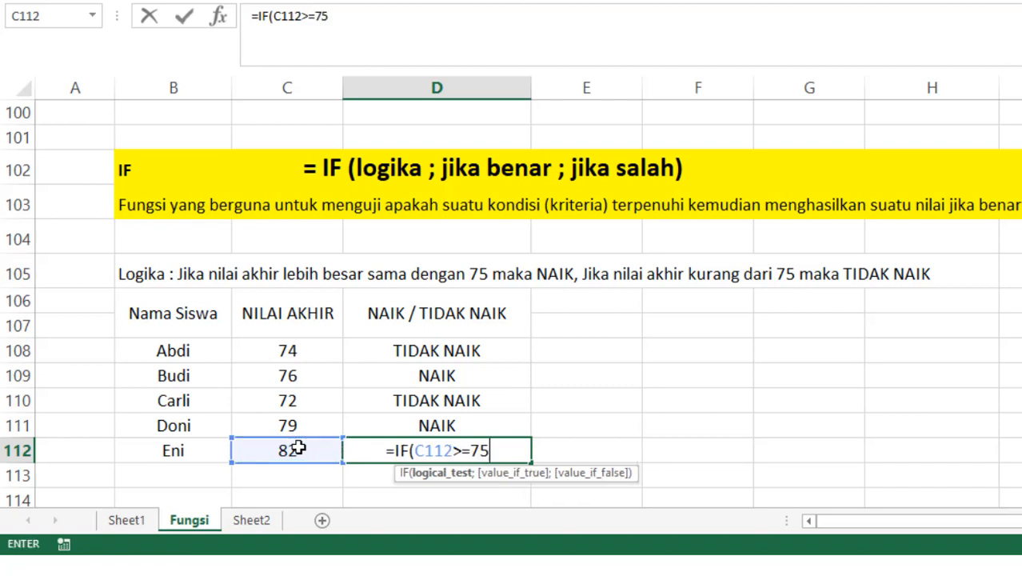
Complete the D112 formula with "NAIK" as the value if true and "TIDAK NAIK" as the value if false
type(";\"")
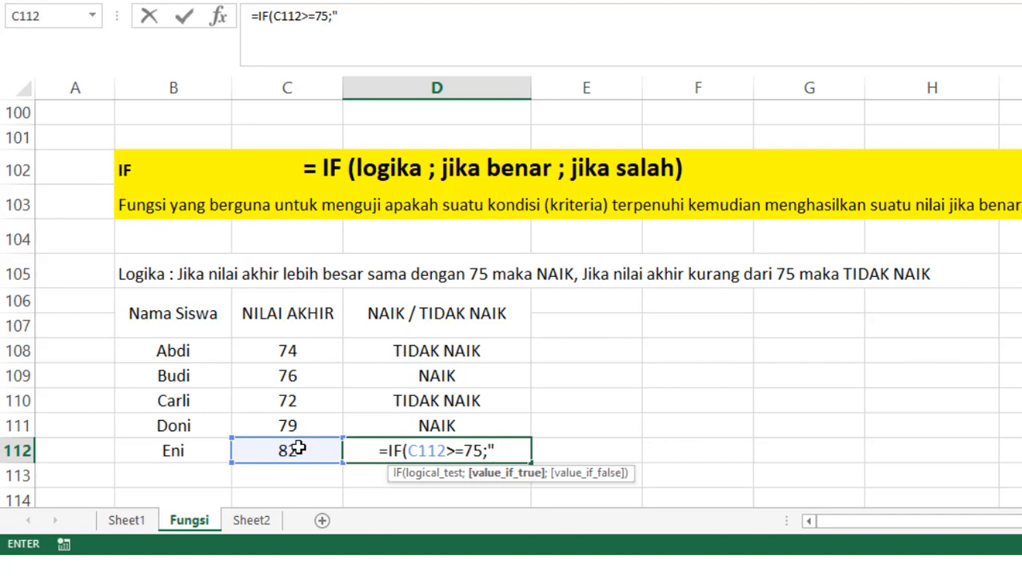
type("NAIK\"")
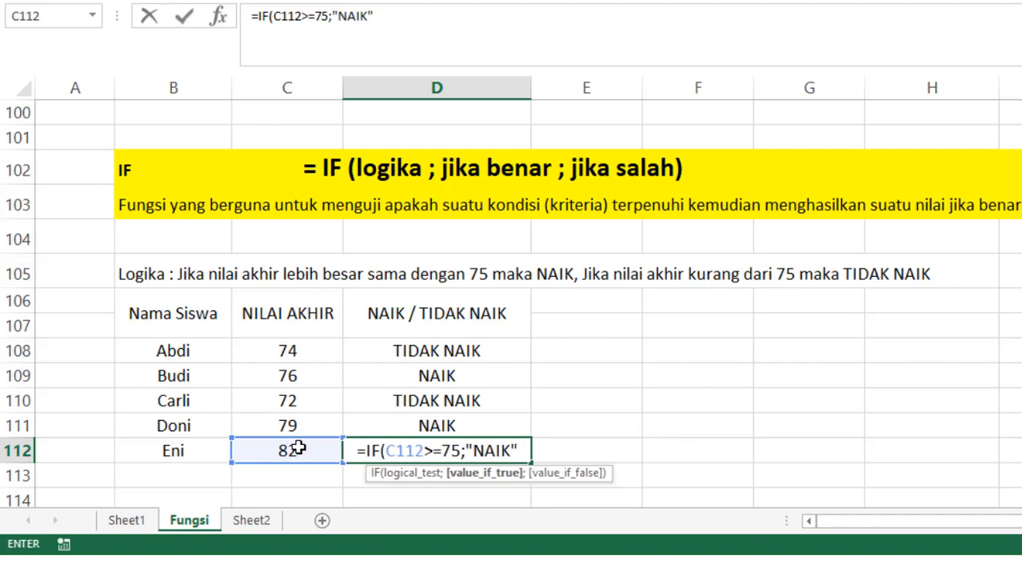
type(";\"")
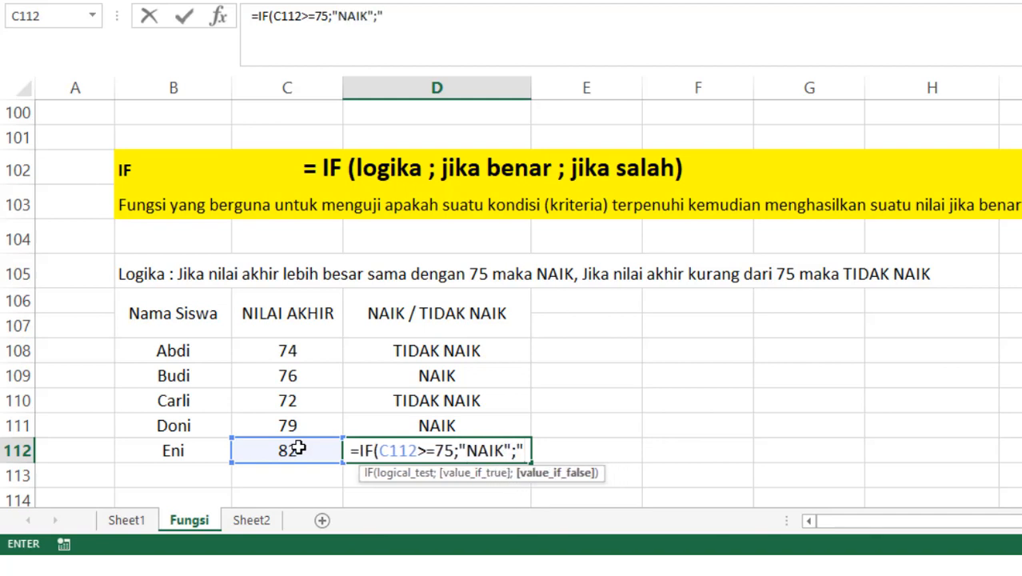
type("TIDAK")
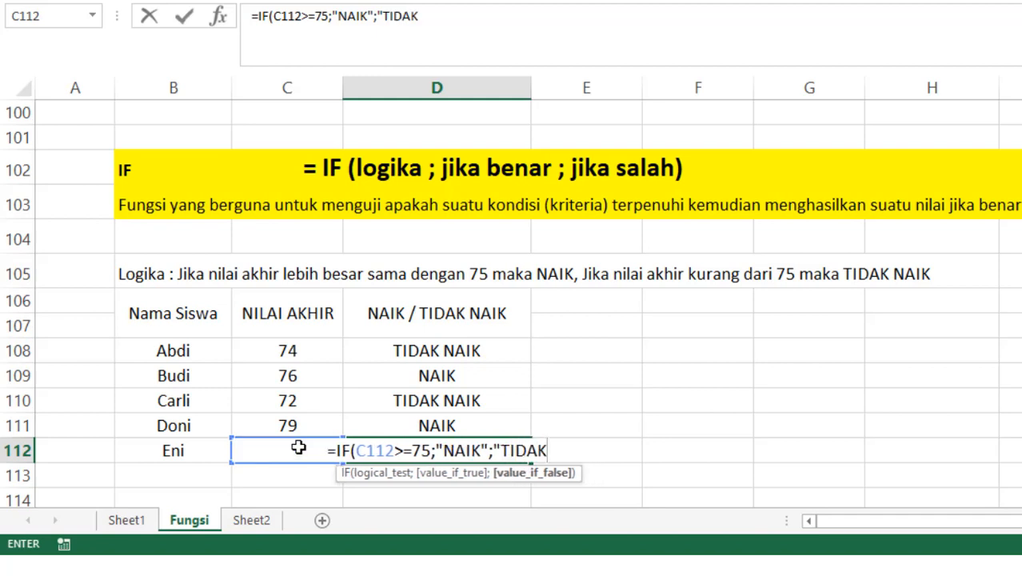
type(" NAIK\"")
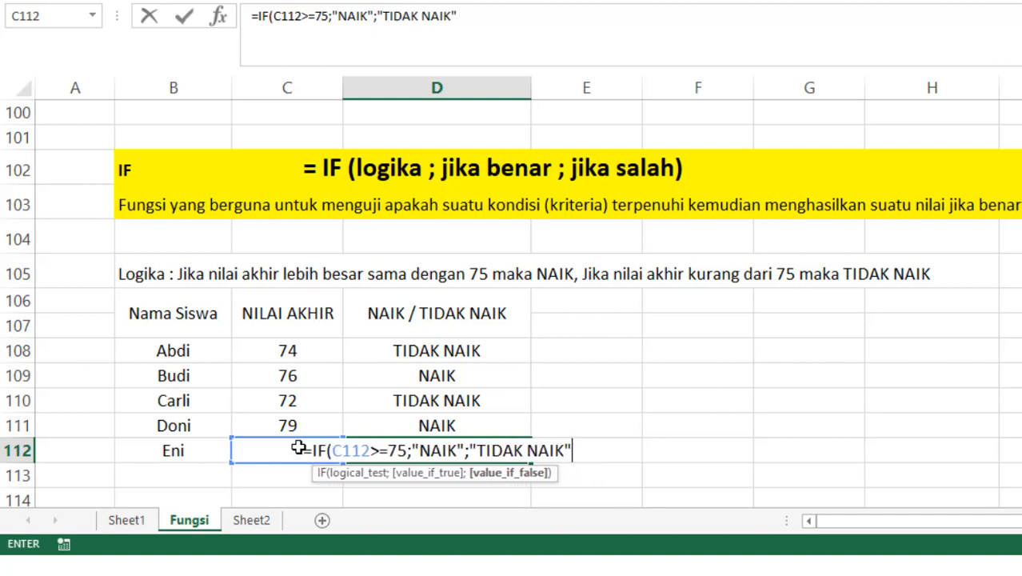
type(")")
key("Return")
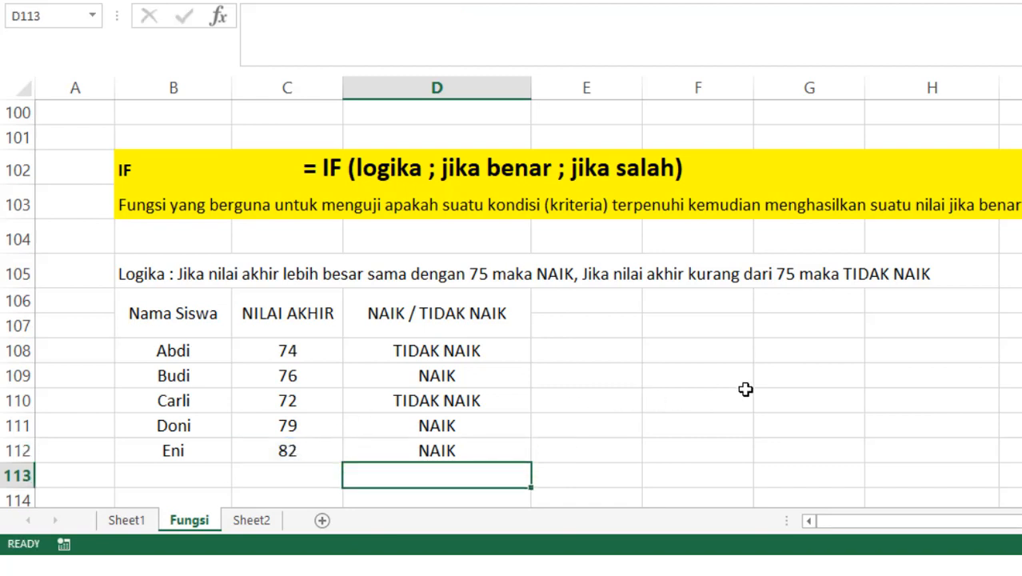
Review the IF formula in D108, highlighting its logical test, value if true and value if false in turn
left_click(429, 350)
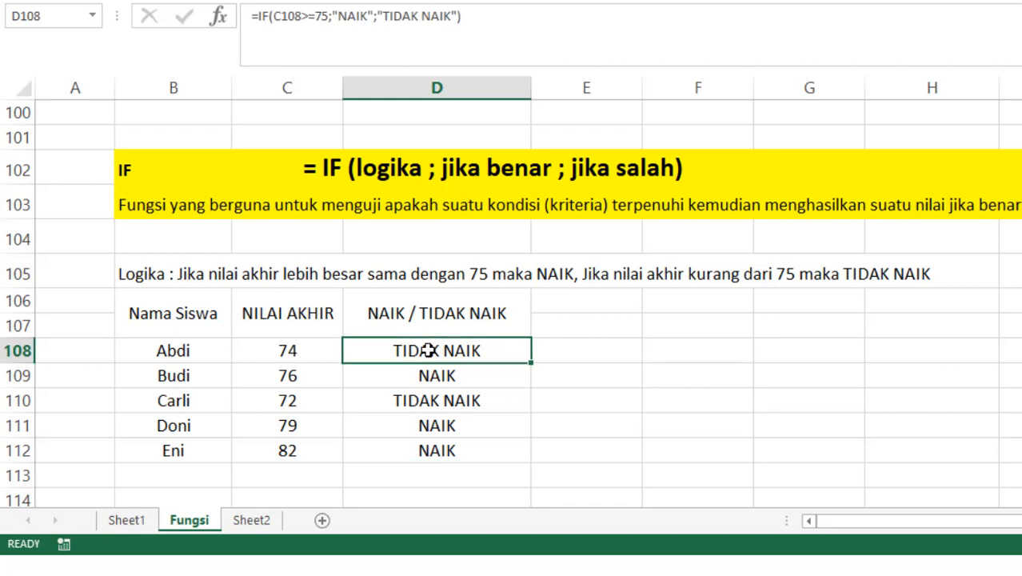
double_click(429, 350)
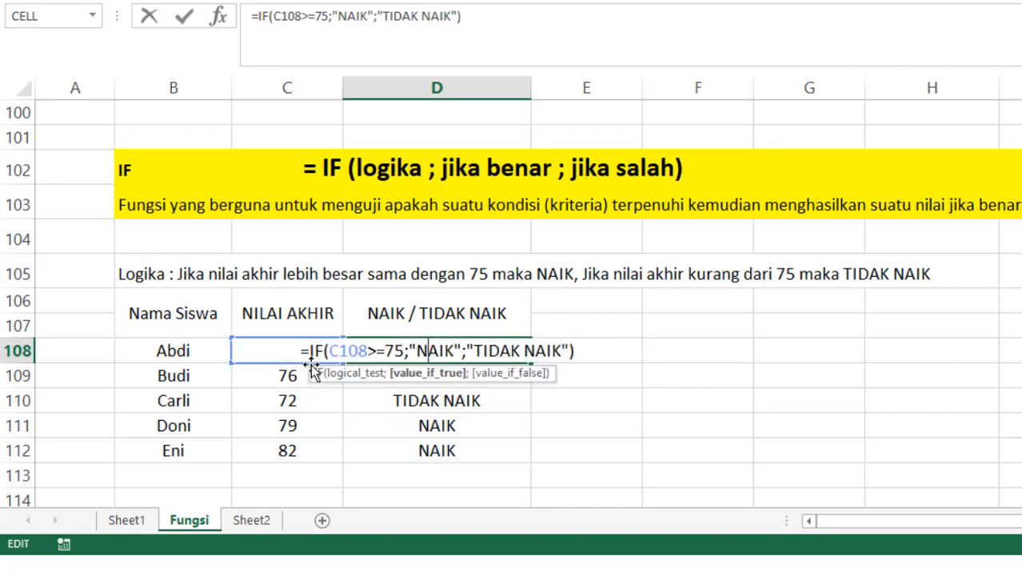
left_click(354, 374)
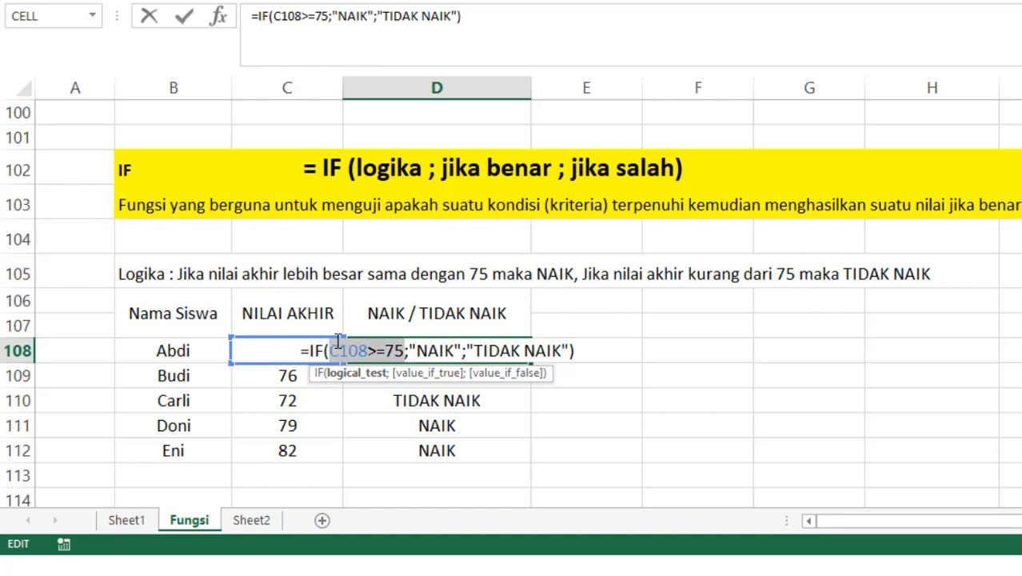
left_click(418, 373)
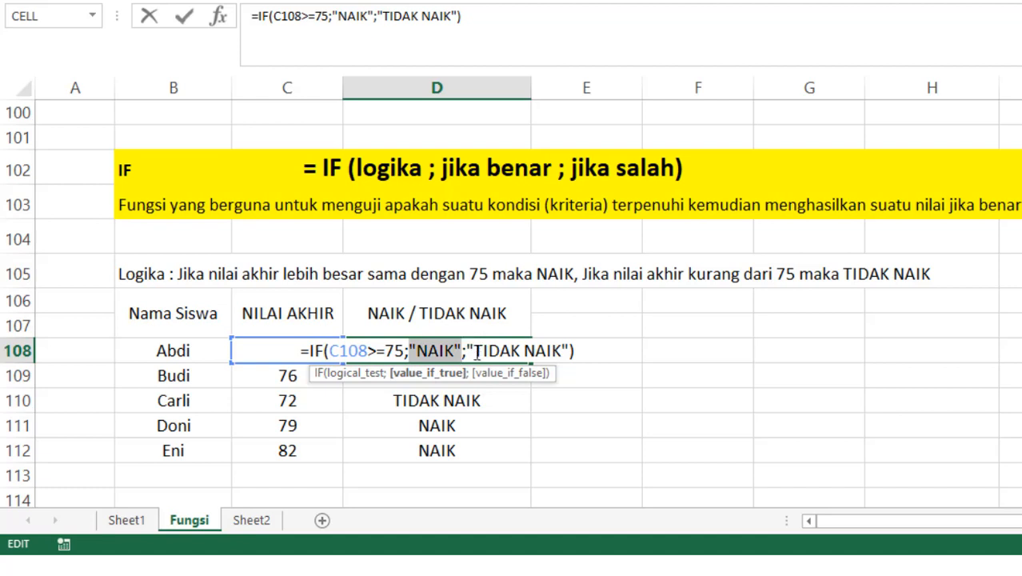
left_click(489, 376)
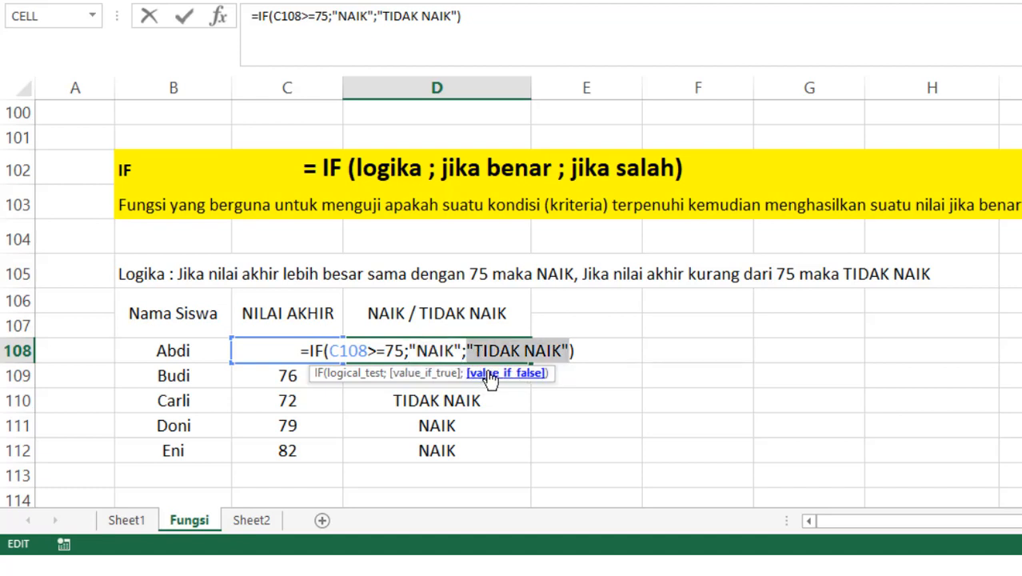
key("Return")
Examine the AND section's rule in row 129 and the theory and practice scores in the table below it
scroll(560, 376, "down", 8)
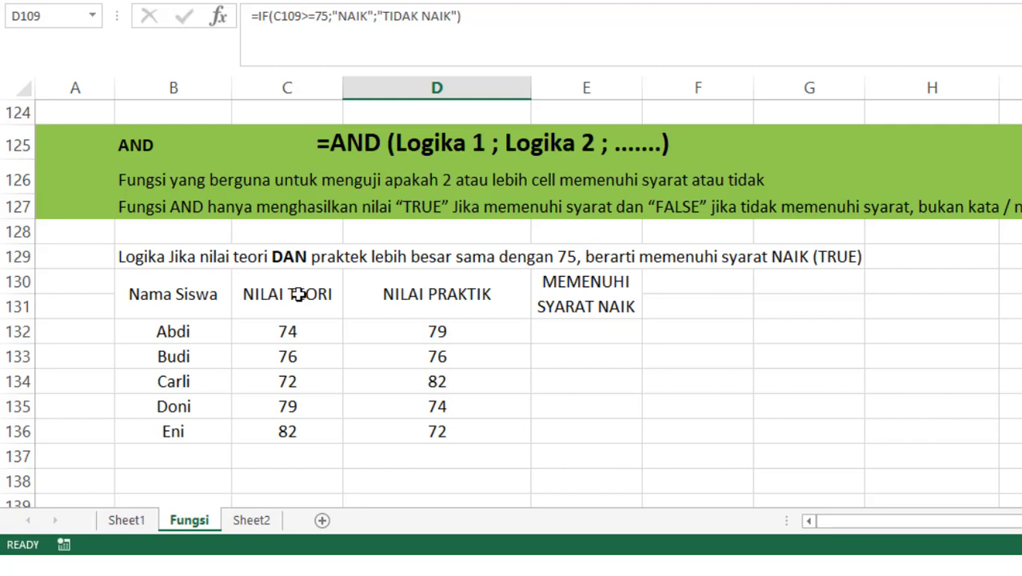
left_click(623, 324)
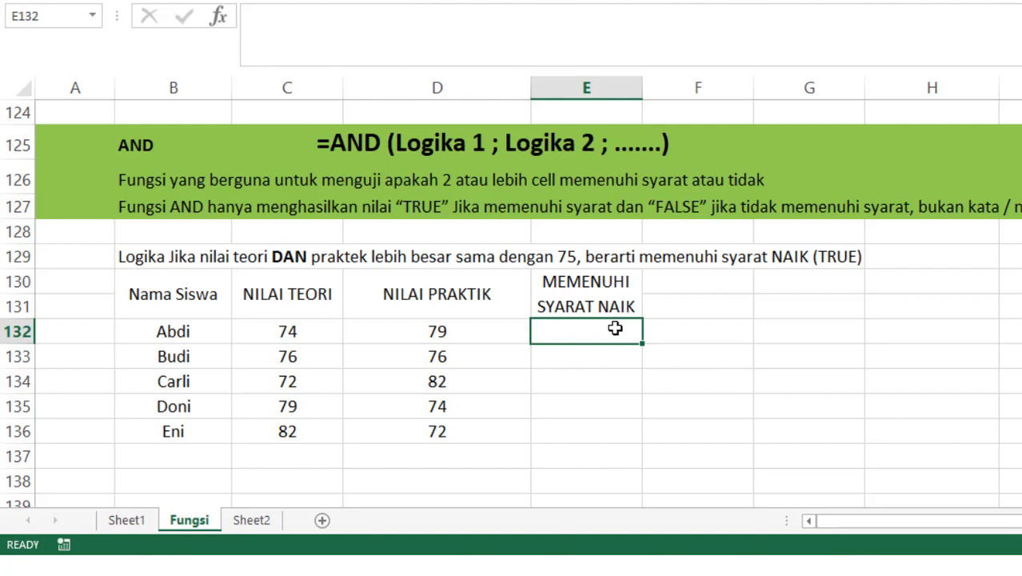
left_click(146, 251)
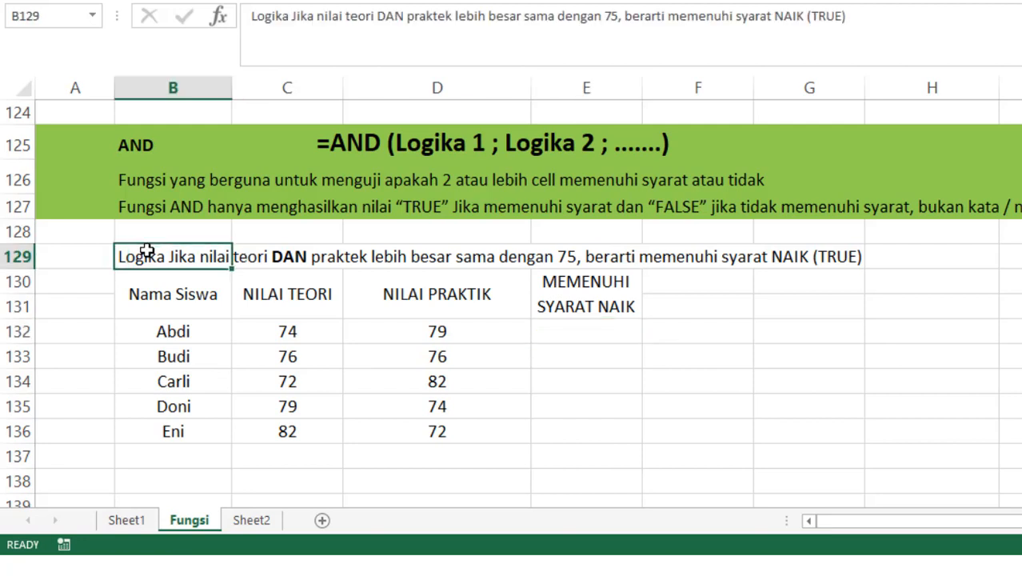
left_click(134, 302)
left_click(134, 258)
left_click(274, 294)
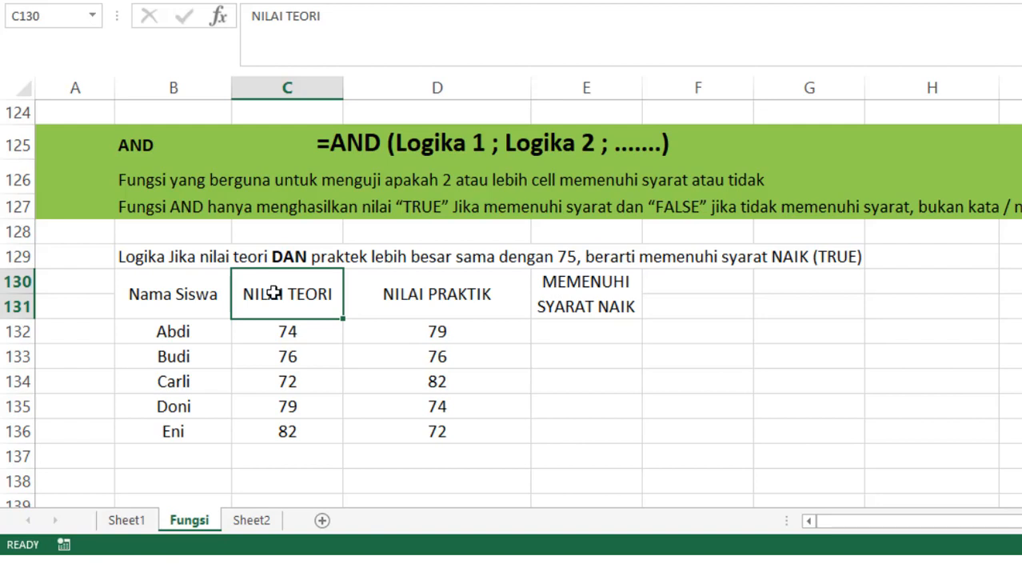
left_click_drag(156, 308, 442, 435)
left_click(340, 327)
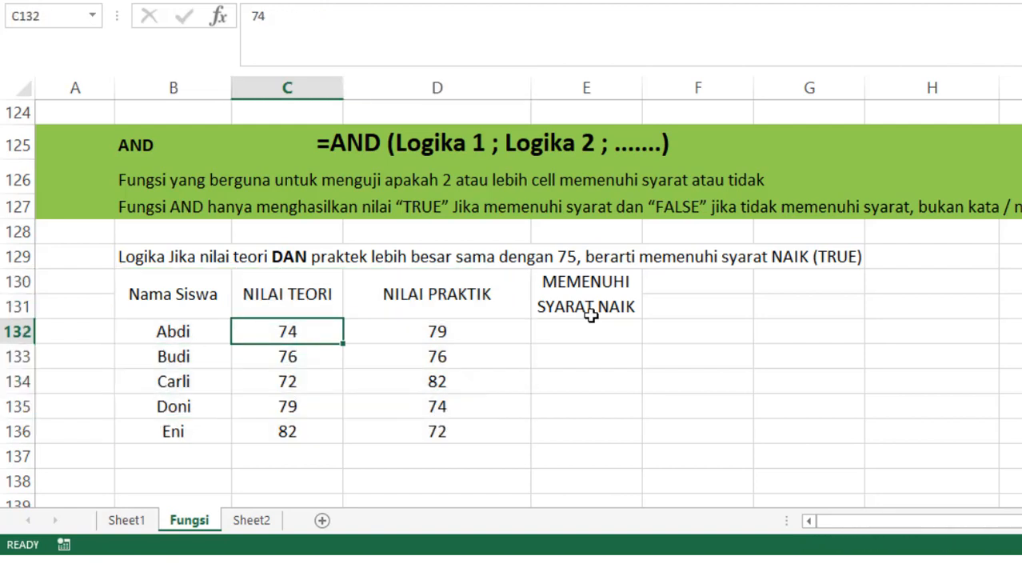
Begin an AND formula in E132 for the first student with the theory score condition C132>=75
left_click(564, 333)
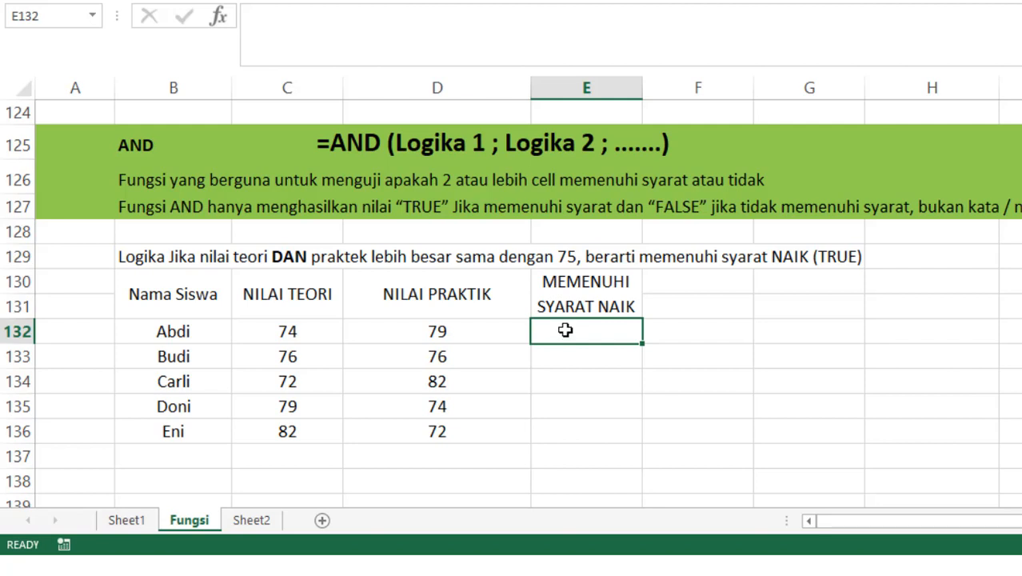
type("=")
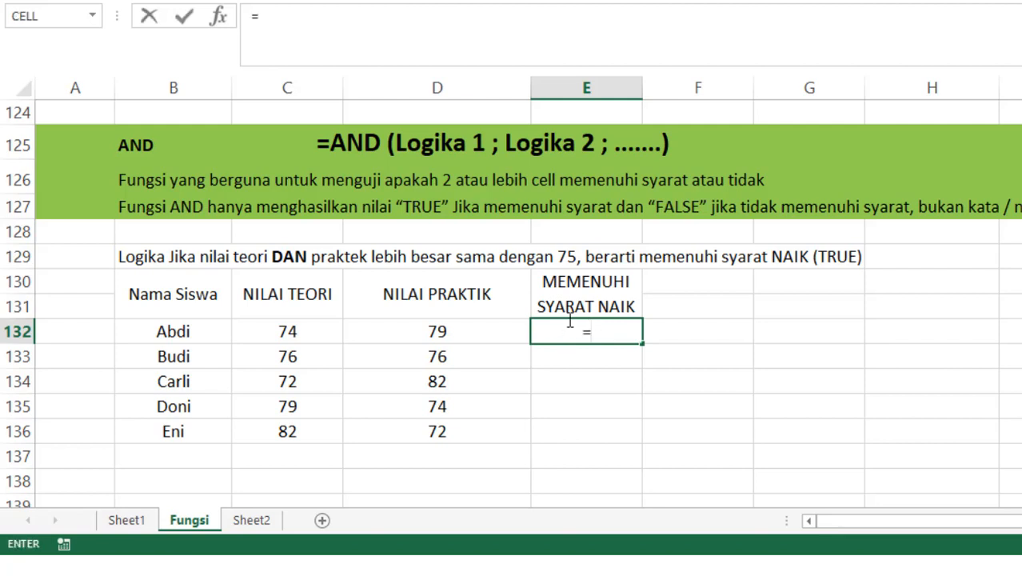
type("AND(")
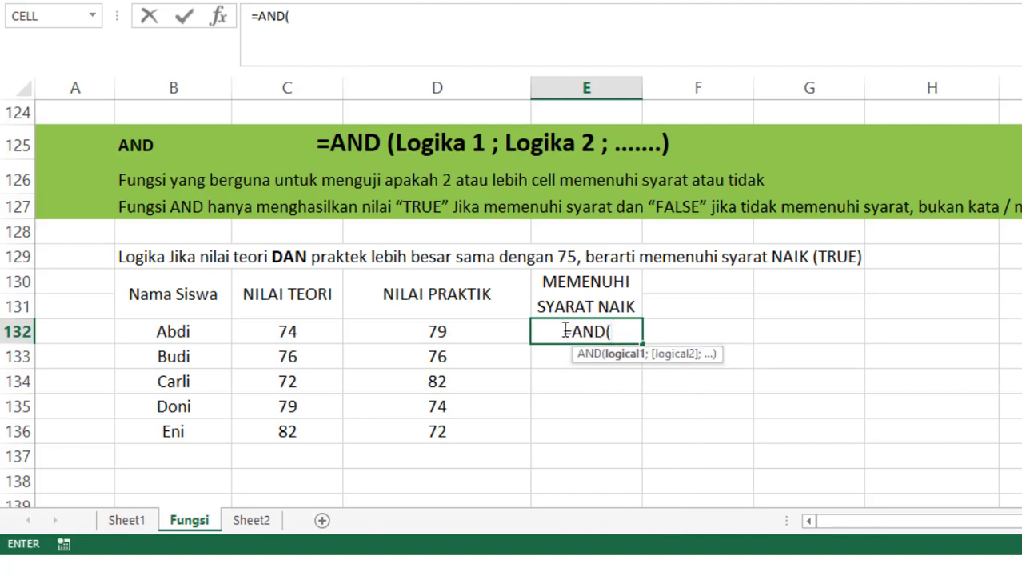
left_click(317, 336)
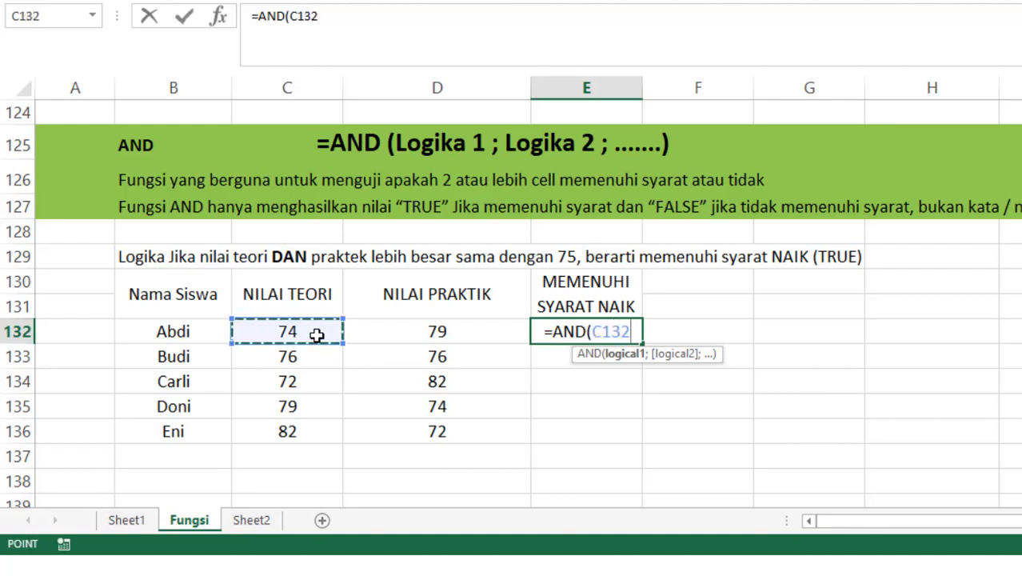
type(">")
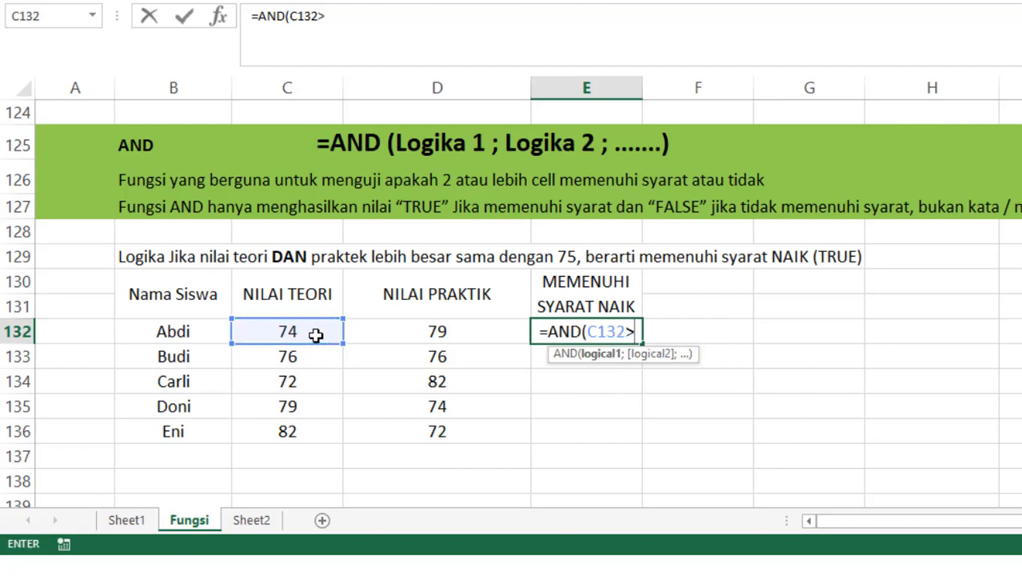
type("=75")
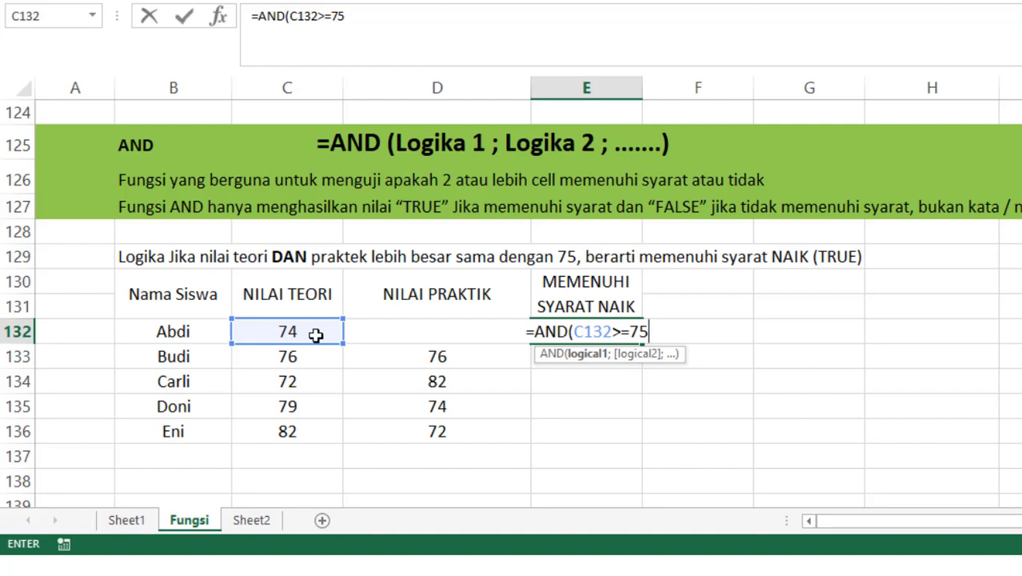
Complete the E132 formula with the practice score condition D132>=75 as the second logical argument
type(";")
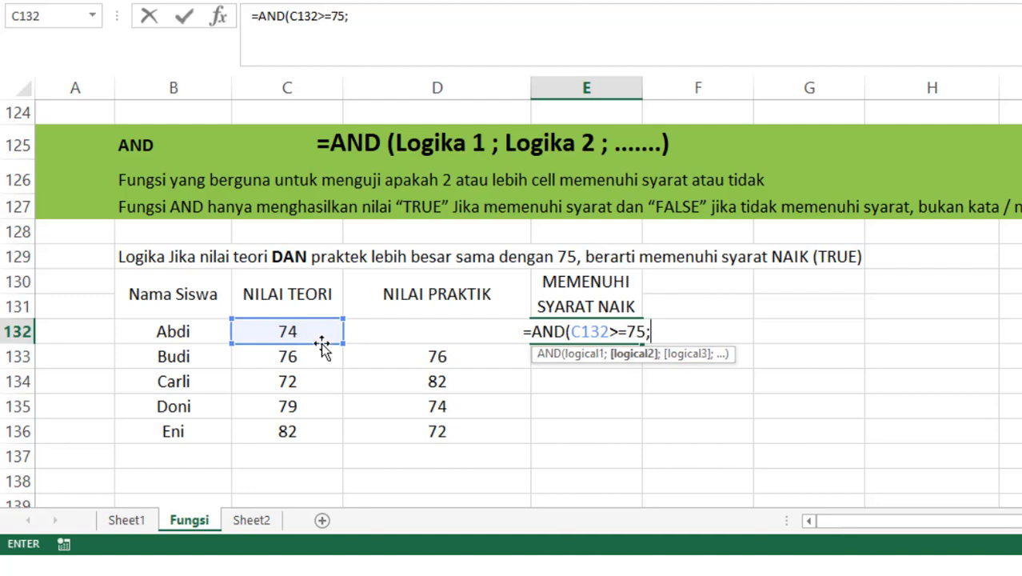
left_click(371, 333)
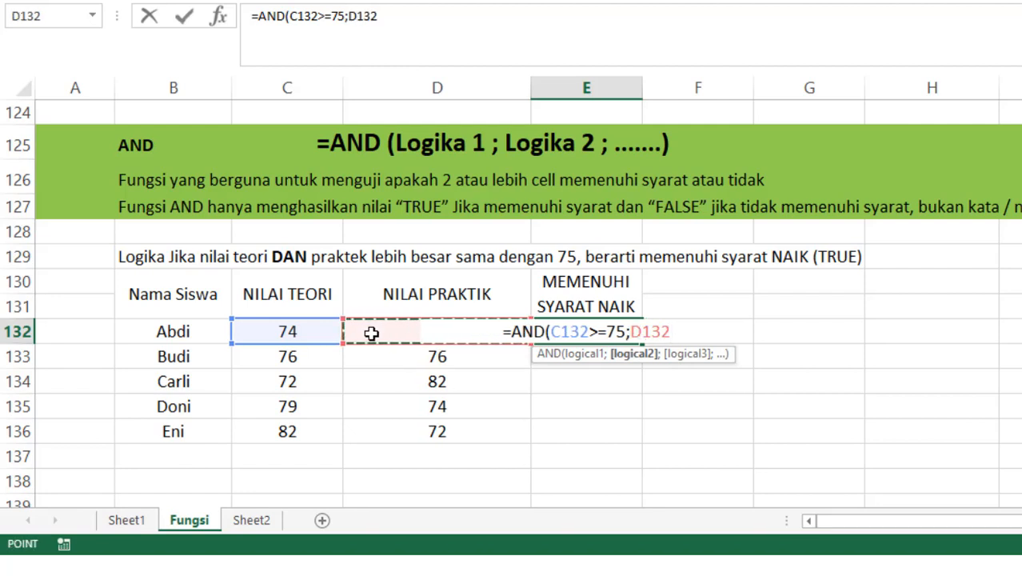
type(">=")
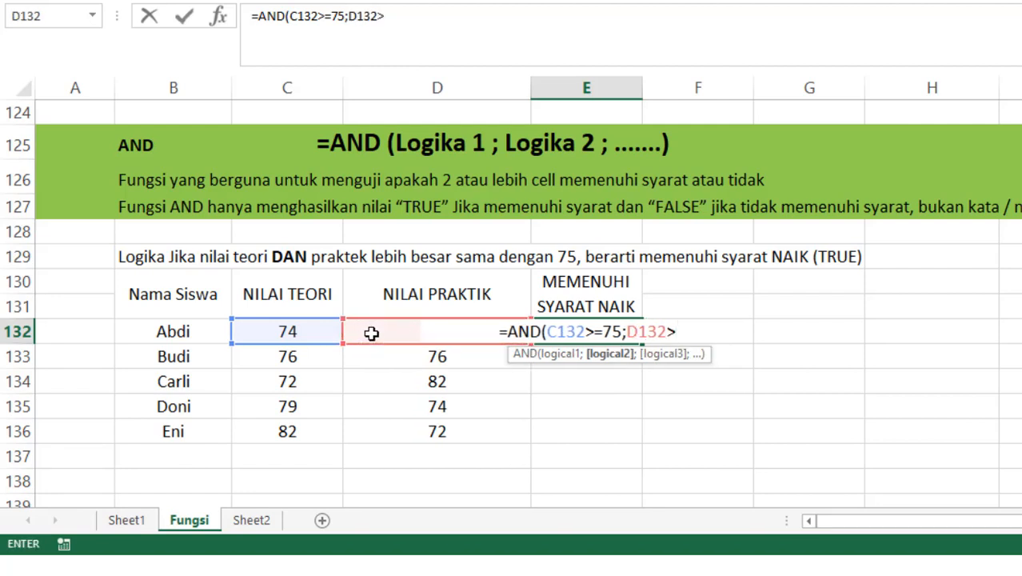
type("75")
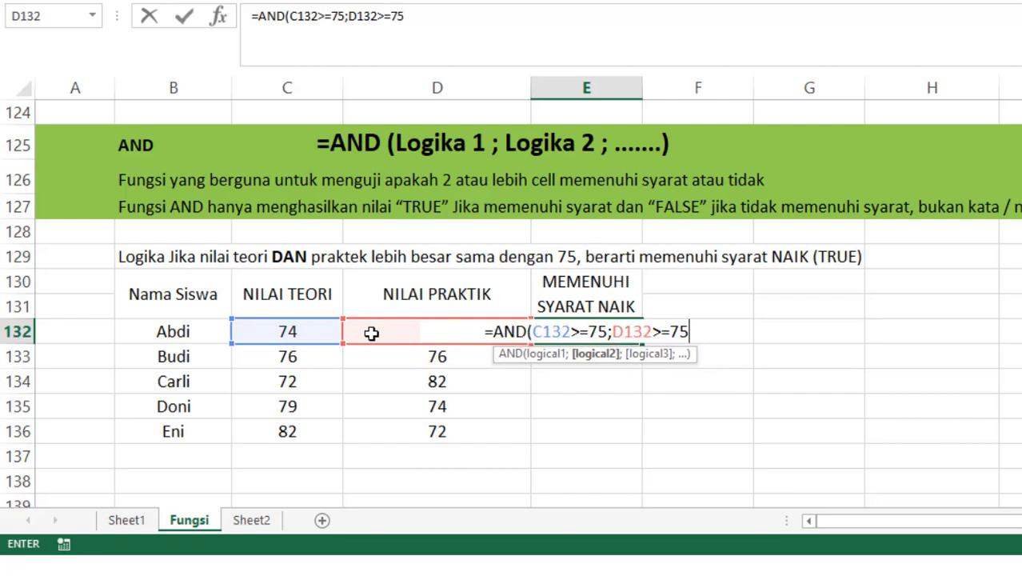
type(")")
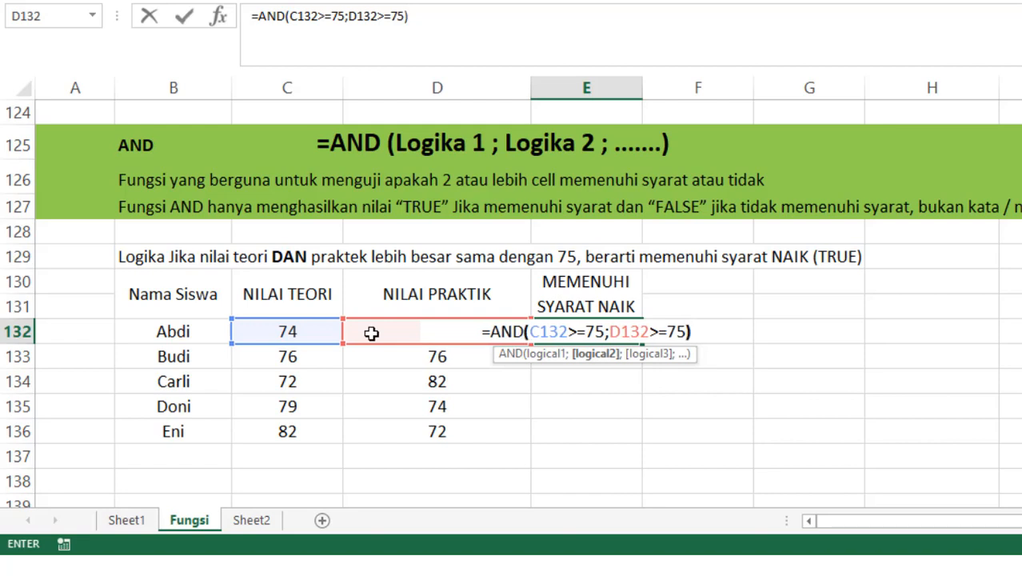
key("Return")
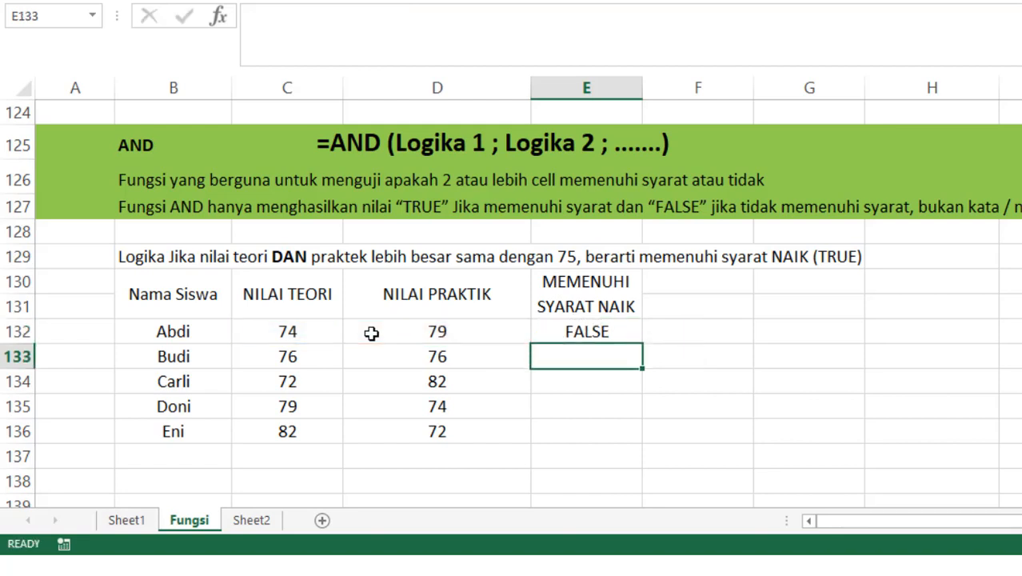
Review the AND formula in E132 and its referenced cells without changing it, and select E133
left_click(566, 334)
double_click(568, 334)
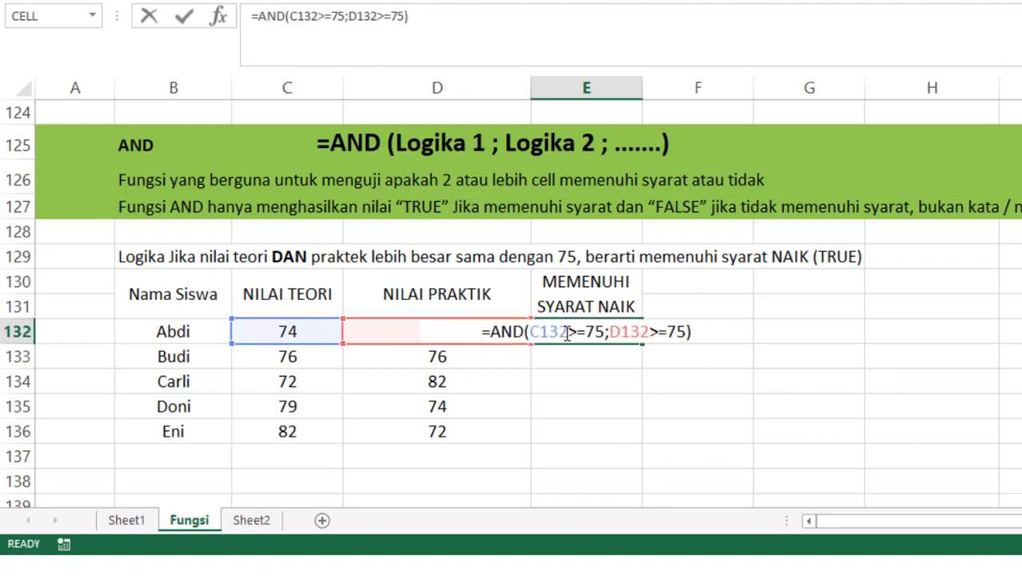
key("Escape")
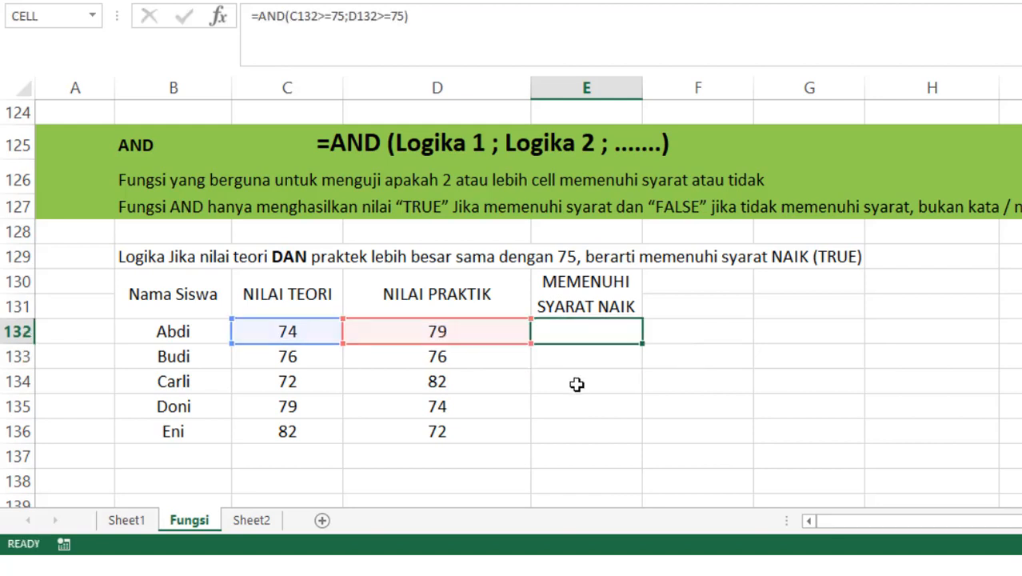
left_click(580, 360)
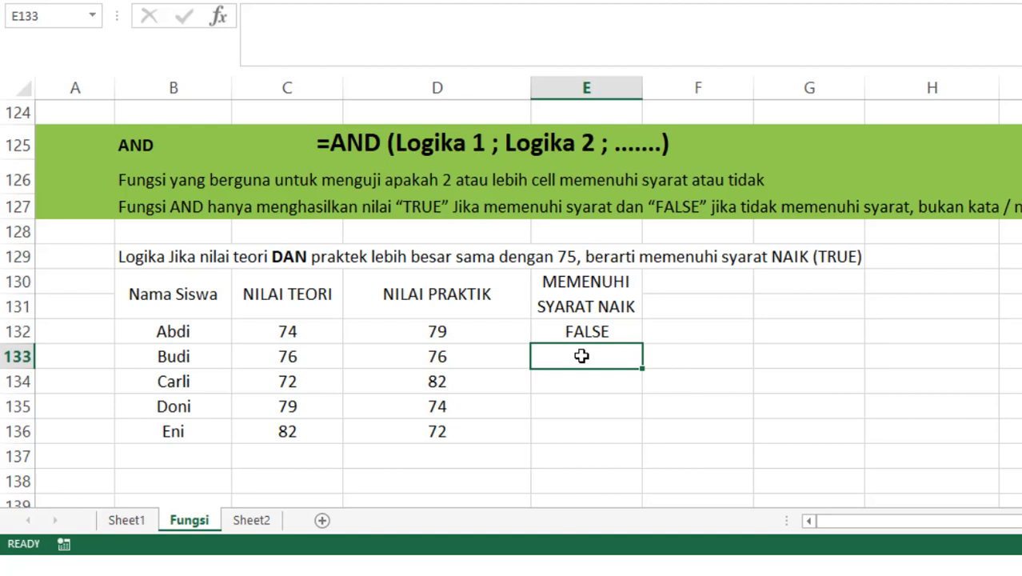
Check the second student's theory and practice scores, and begin an AND formula in E133 with the theory condition C133>+75
left_click(284, 302)
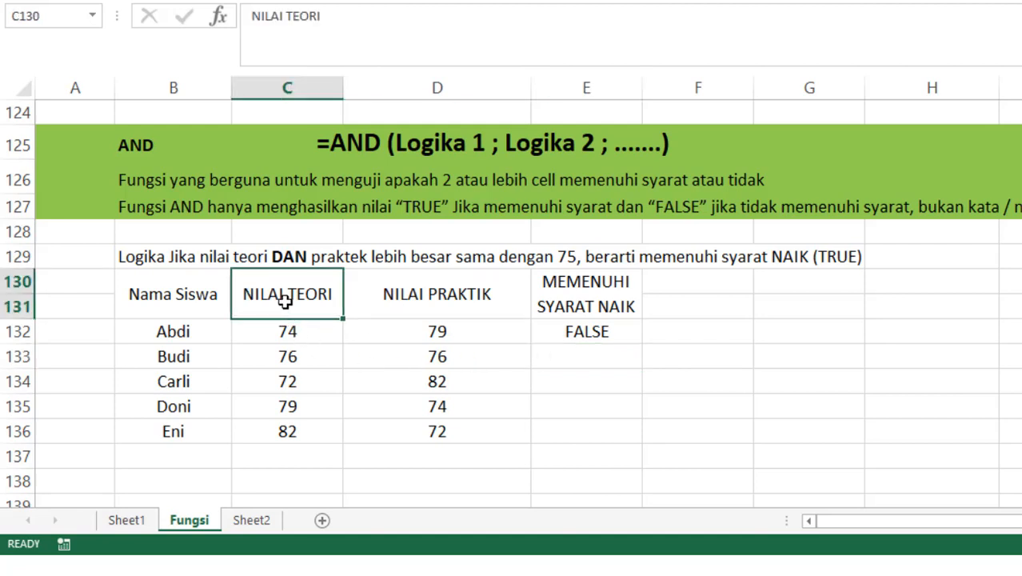
left_click(297, 357)
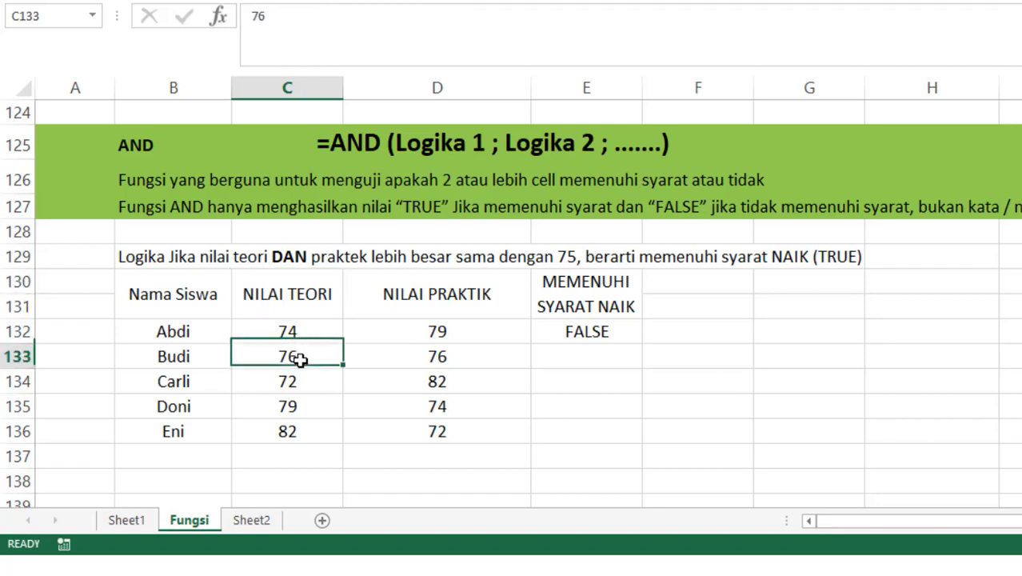
left_click(403, 295)
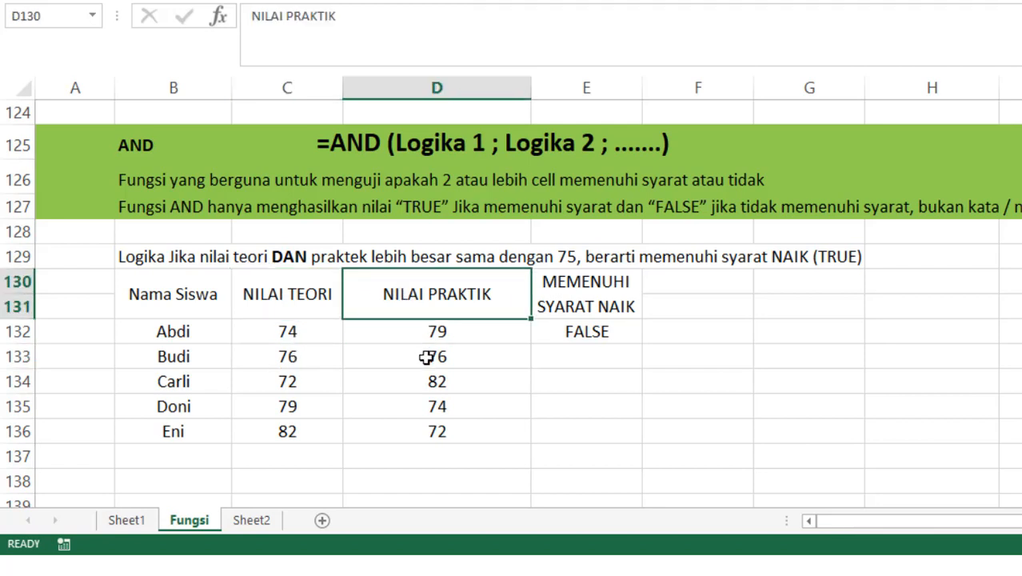
left_click(572, 347)
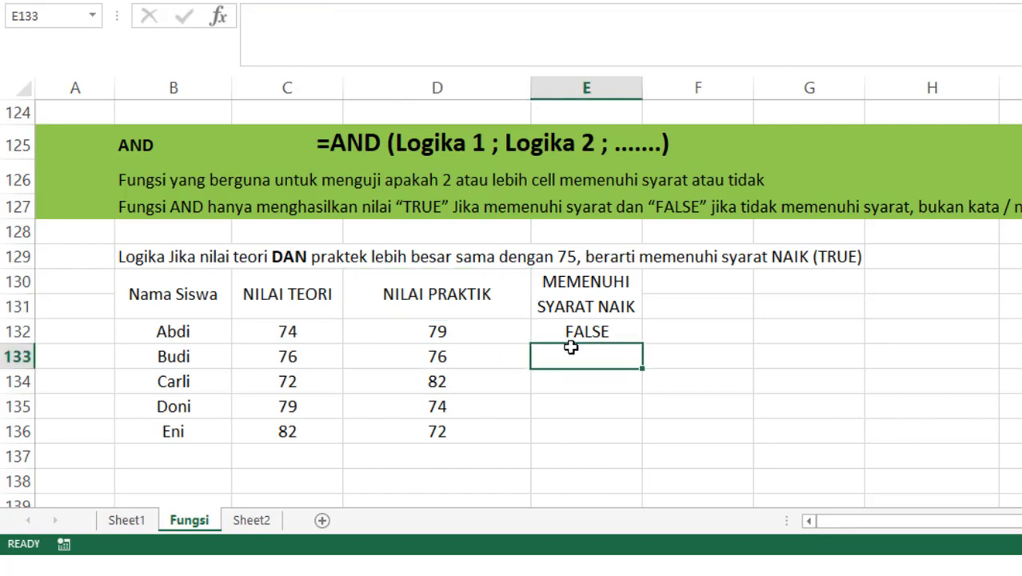
type("=AN")
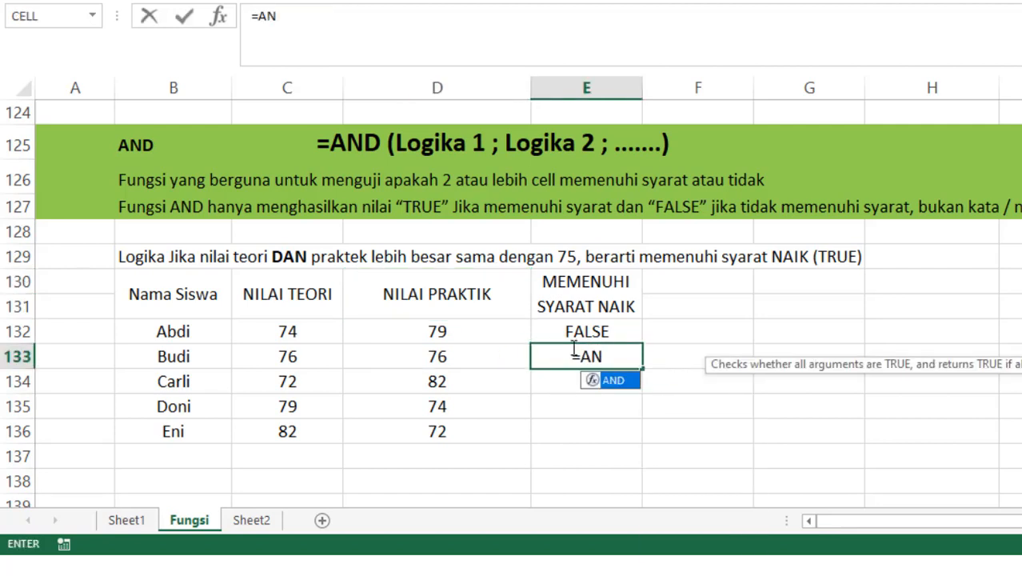
type("D(")
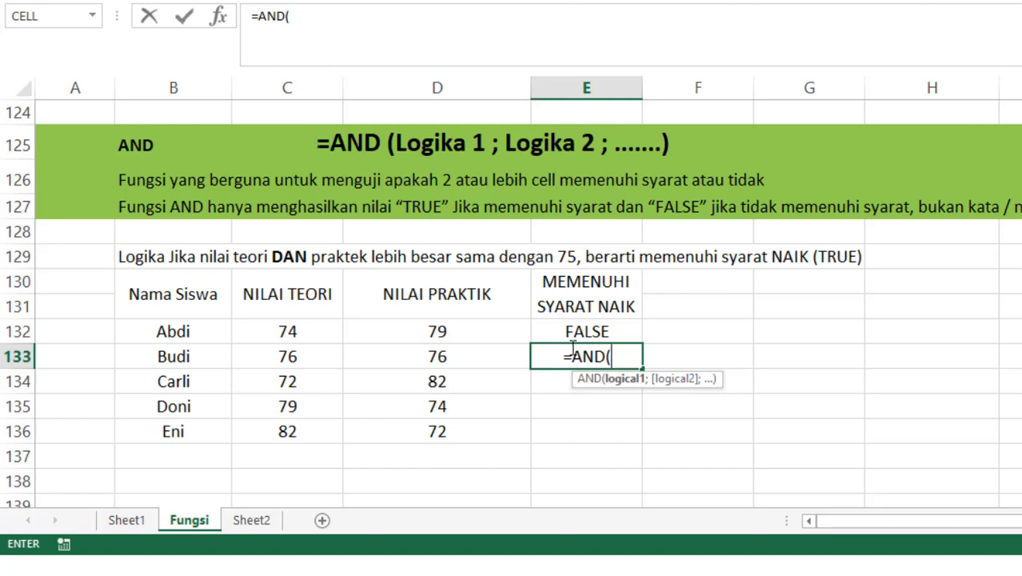
left_click(287, 352)
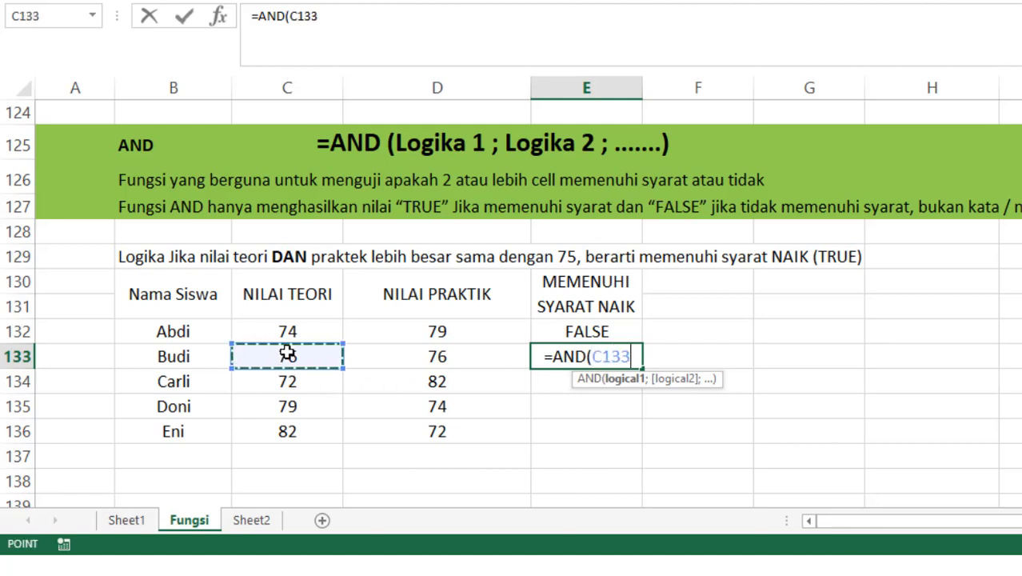
type(">")
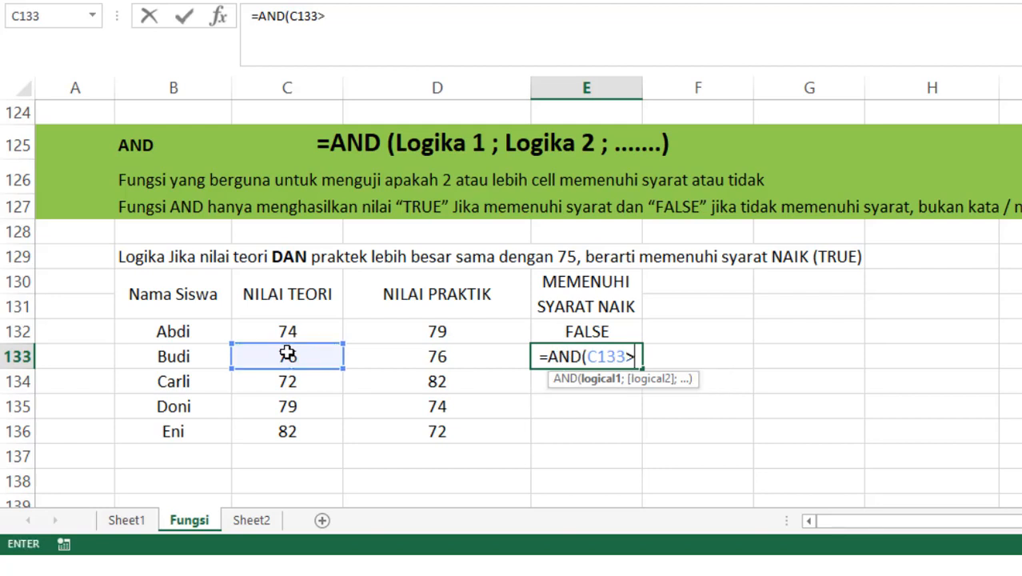
type("+75")
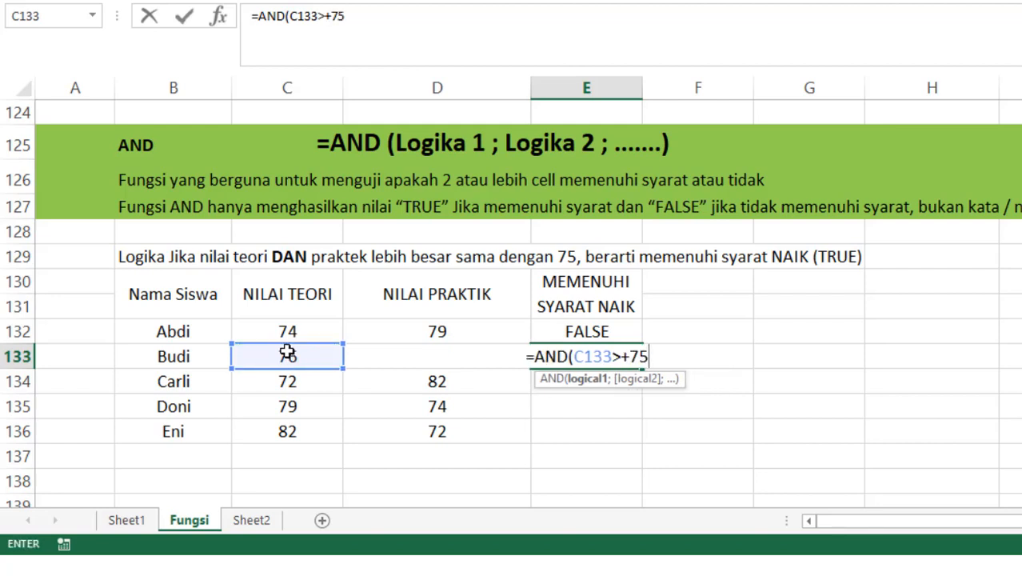
type(";")
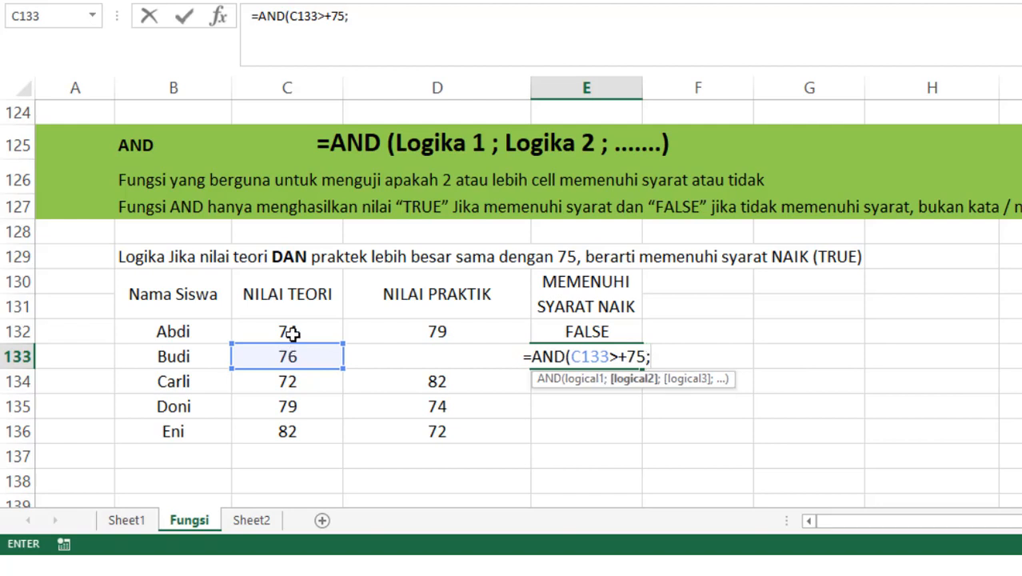
Complete the E133 formula with the practice score condition D133>=75 as the second logical argument
left_click(385, 355)
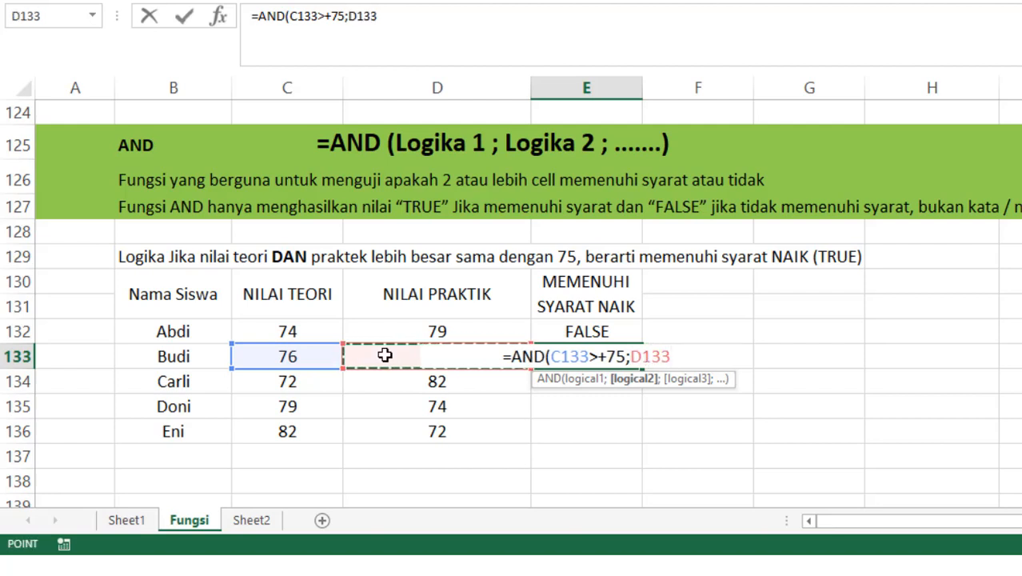
type(">=")
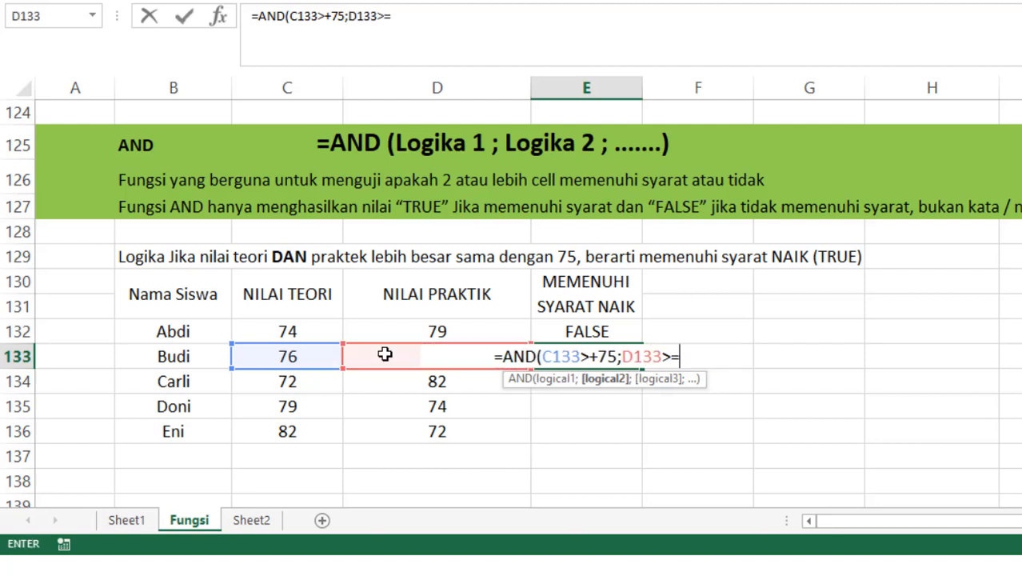
type("75")
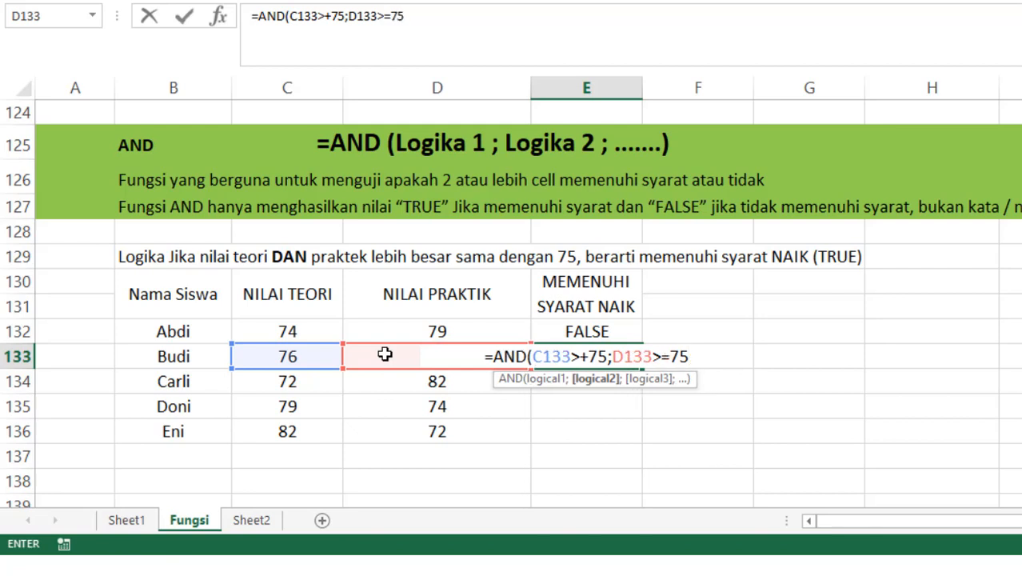
type(")")
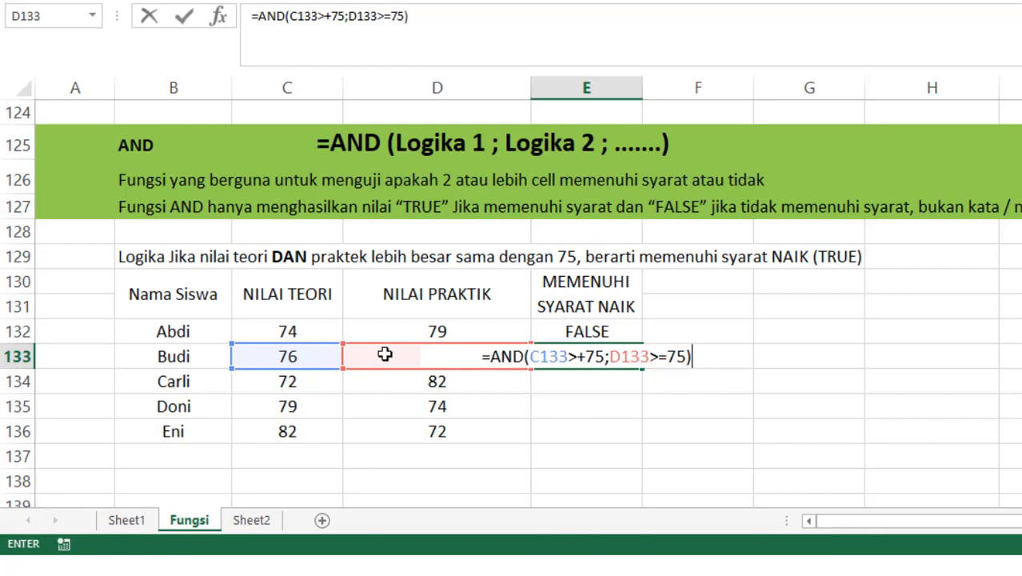
key("Return")
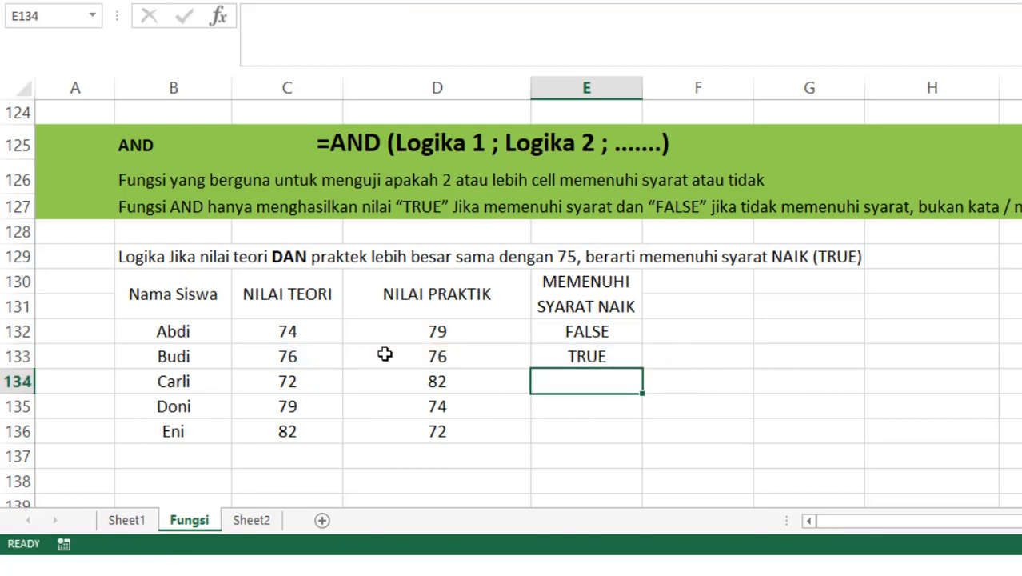
Review the AND formulas in E132 and E133 against the theory and practice scores they test
left_click(584, 329)
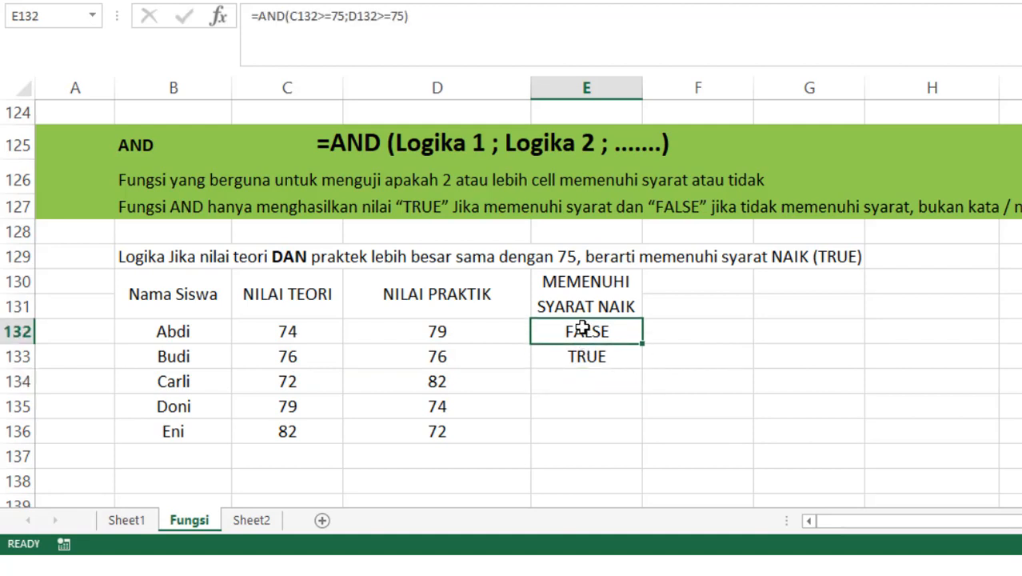
left_click(284, 331)
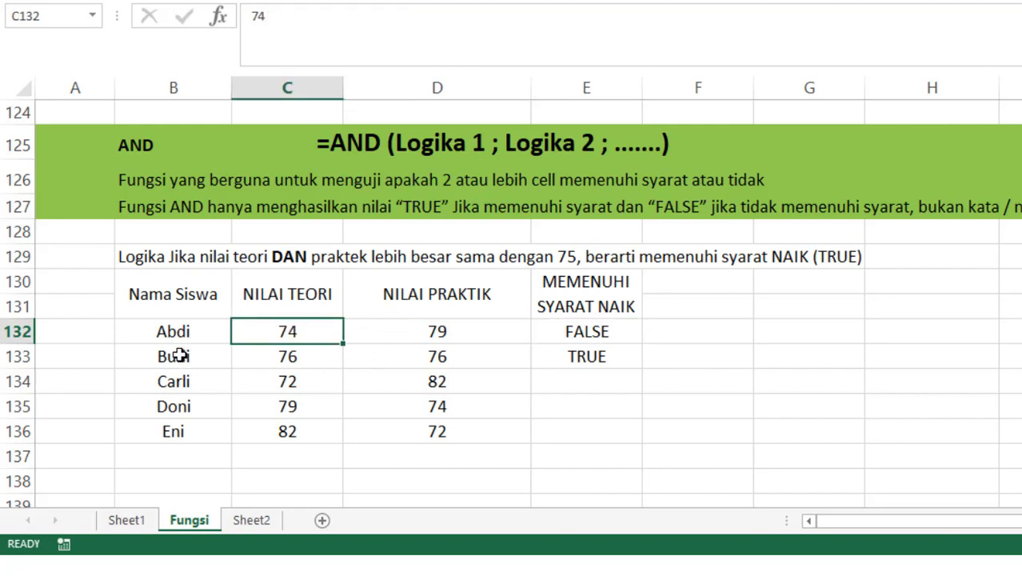
left_click(578, 357)
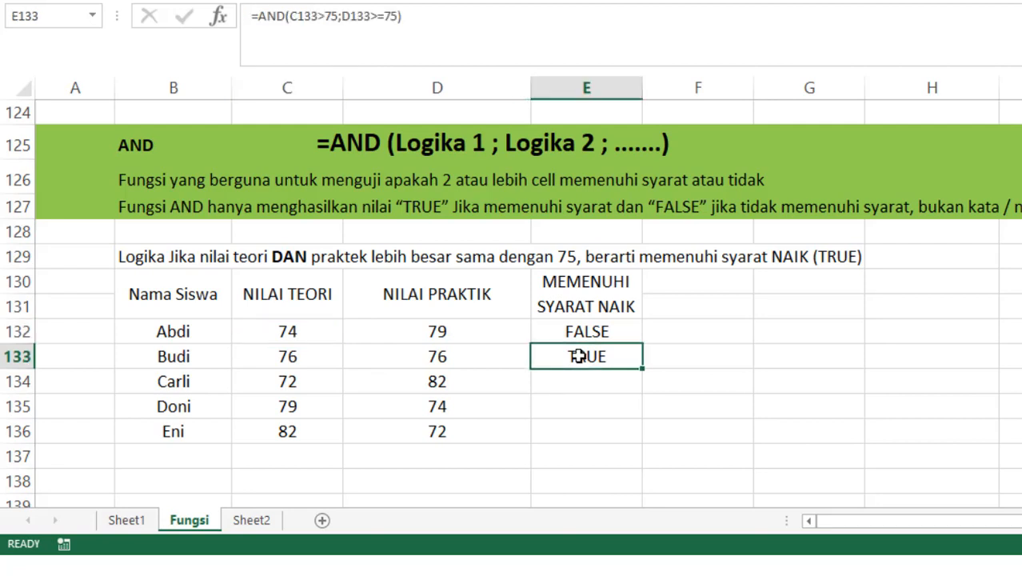
left_click(312, 358)
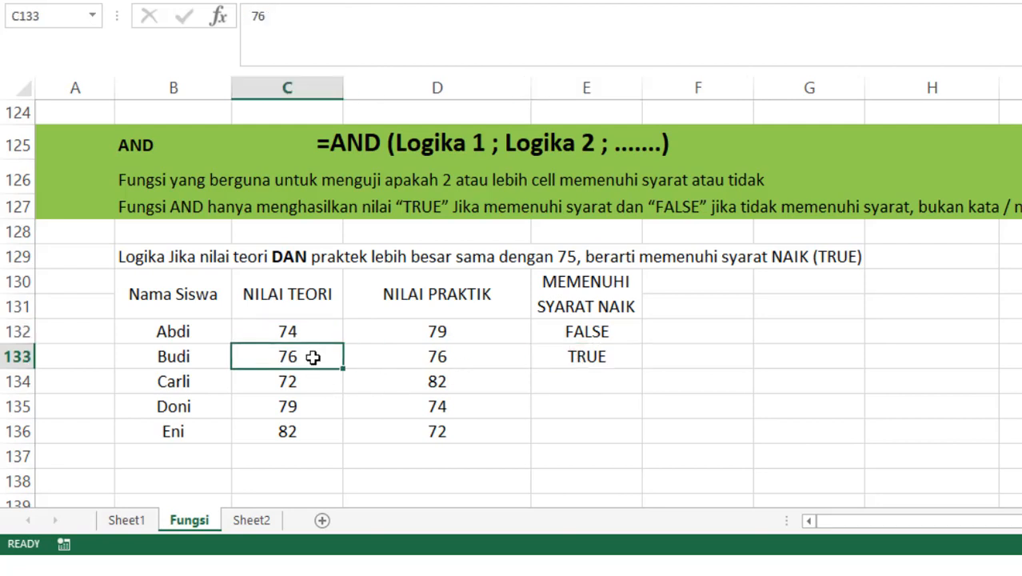
left_click(424, 358)
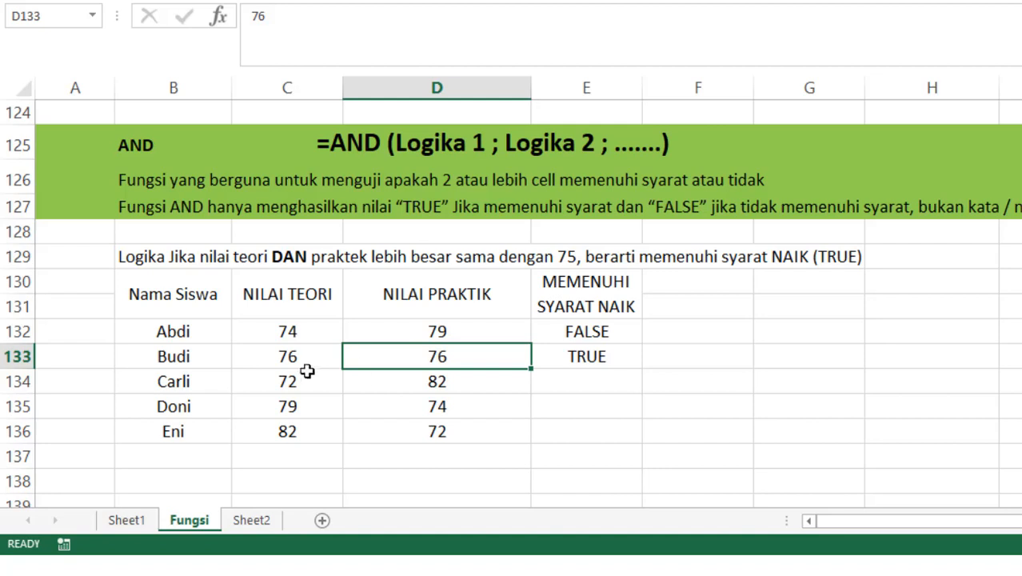
left_click_drag(293, 364, 436, 357)
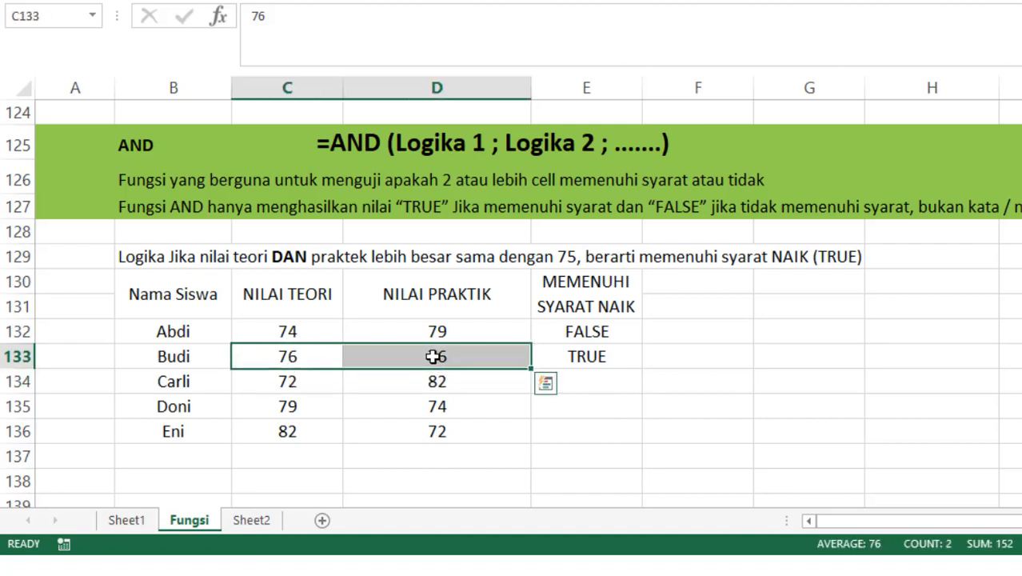
Begin an AND formula in E134 for the third student with the theory score condition C134>=75
left_click(590, 379)
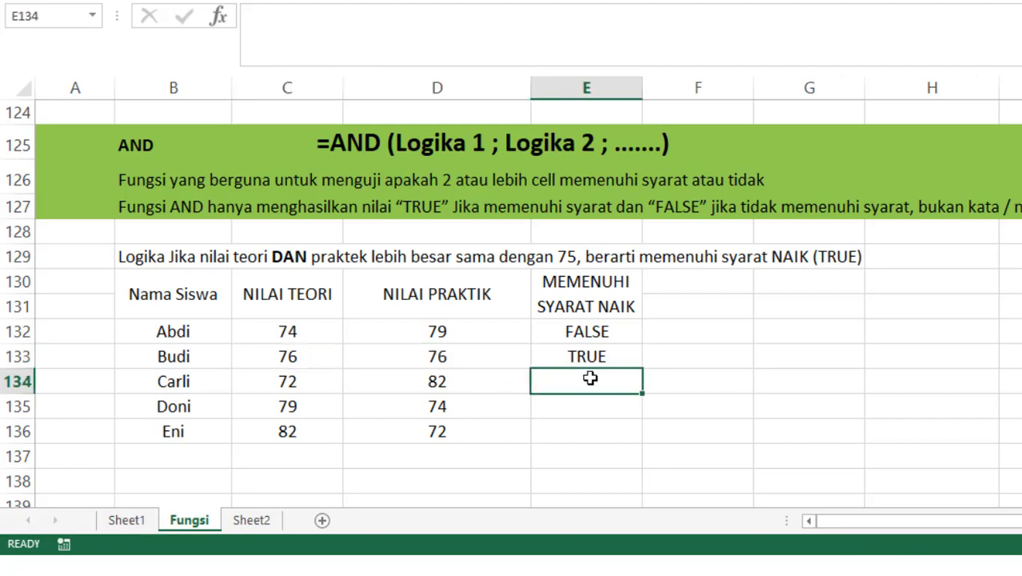
type("=A")
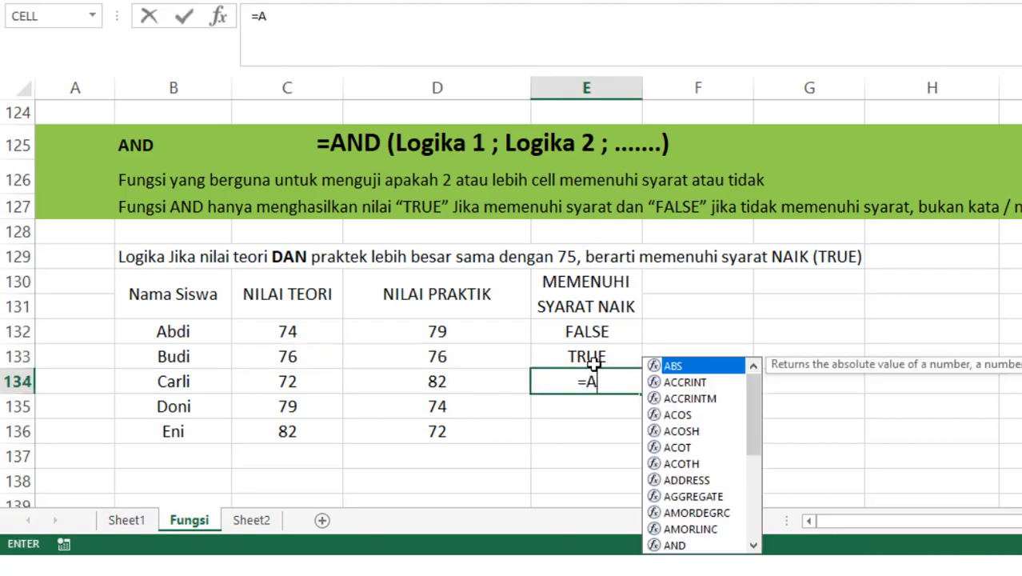
type("ND(")
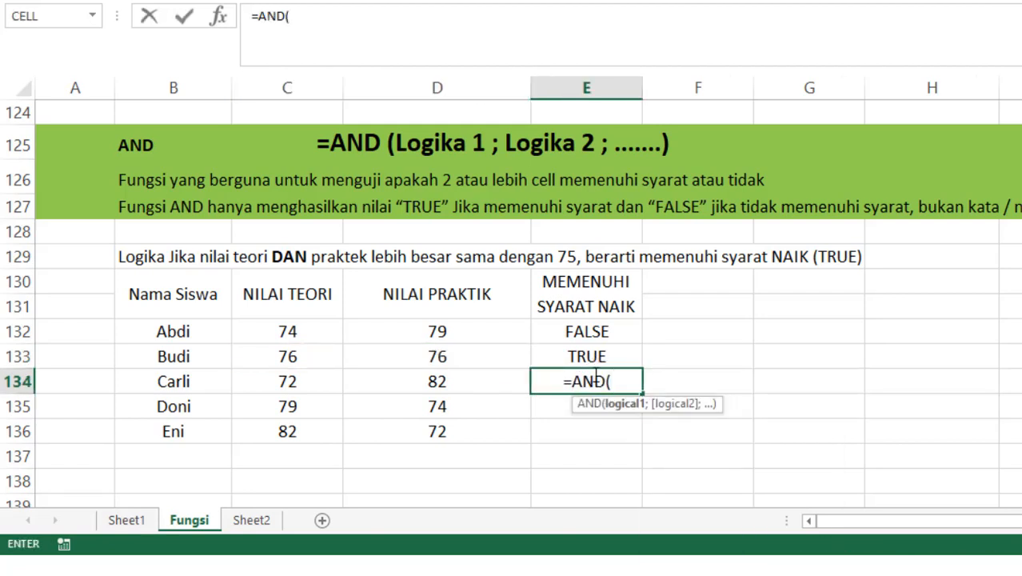
left_click(295, 385)
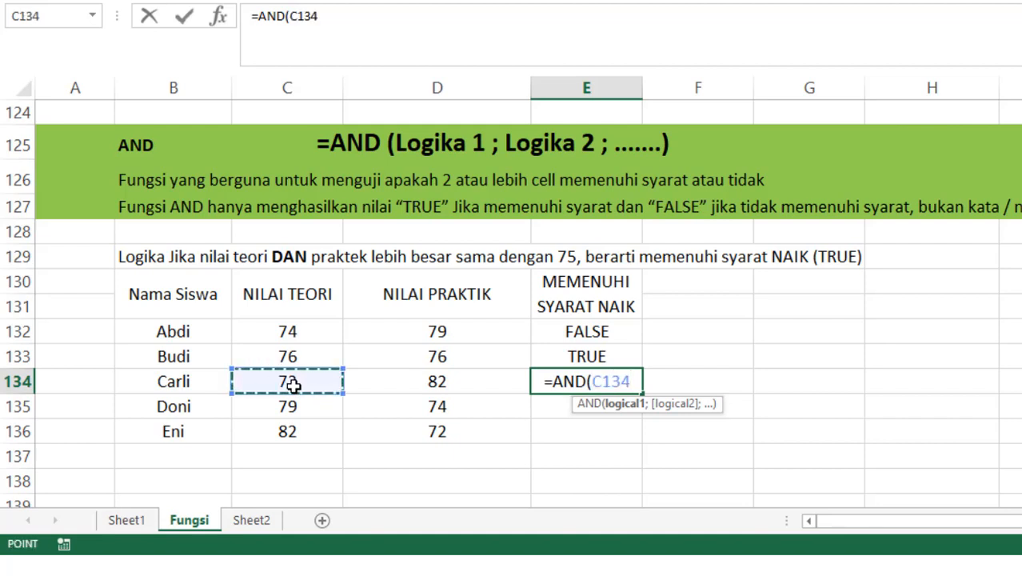
type(">=7")
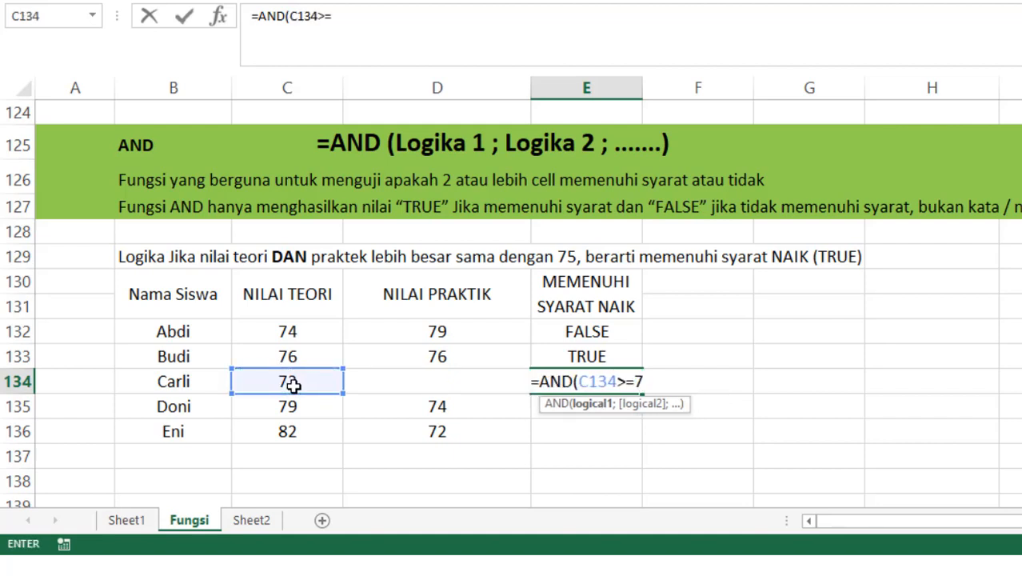
type("5")
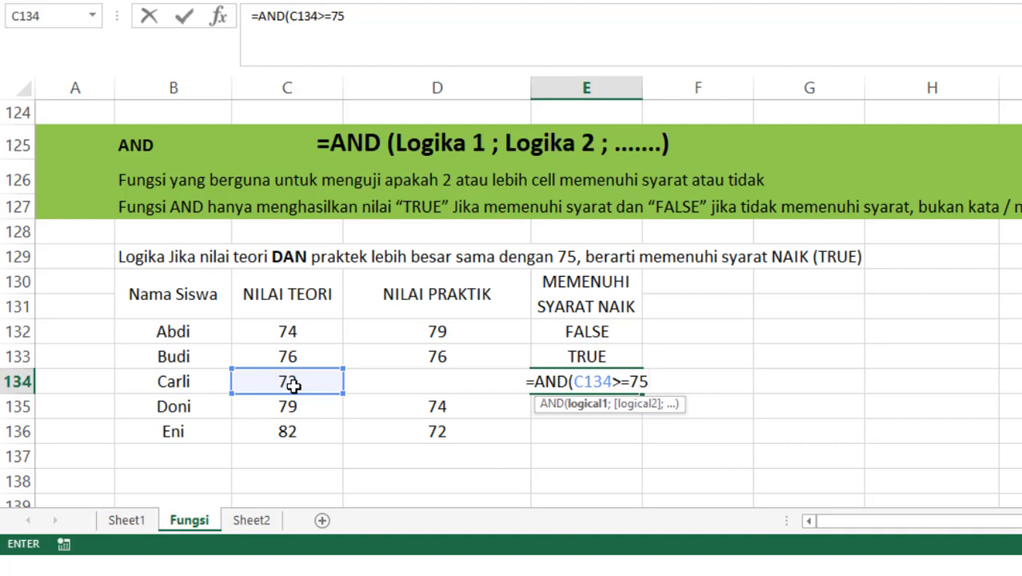
type(";")
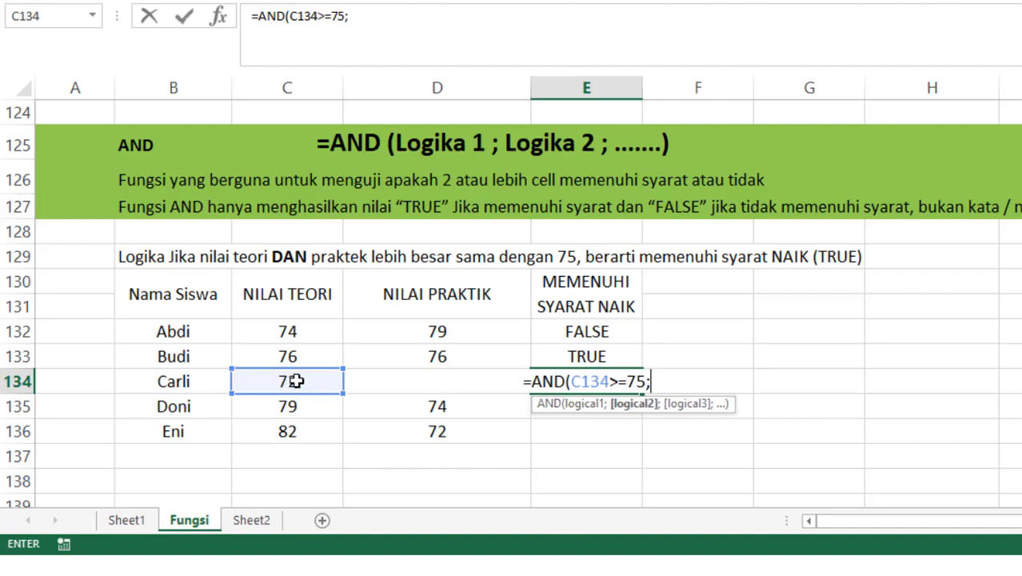
Complete the E134 formula with the practice score condition D134>=75 as the second logical argument
left_click(377, 385)
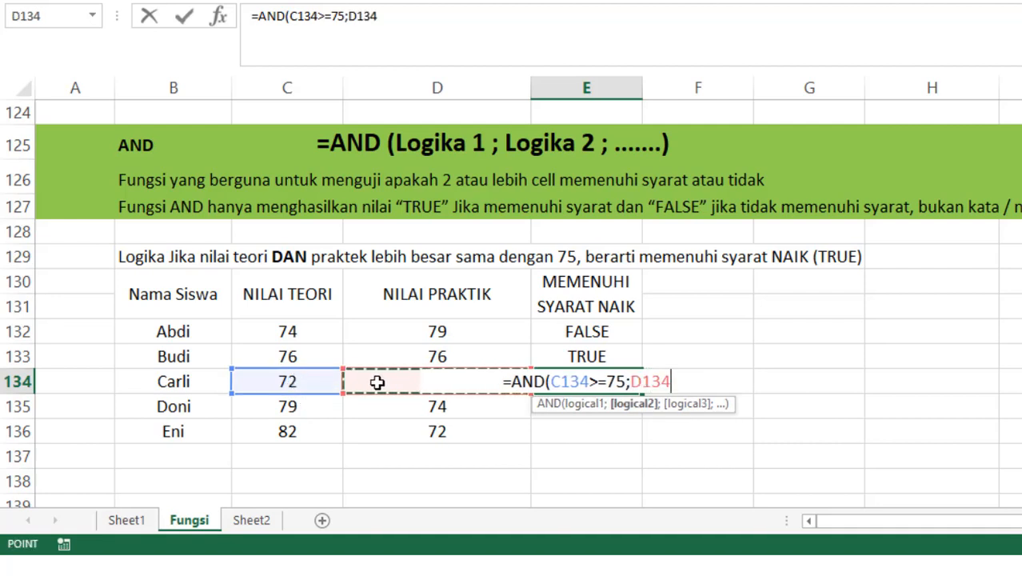
type(">=7")
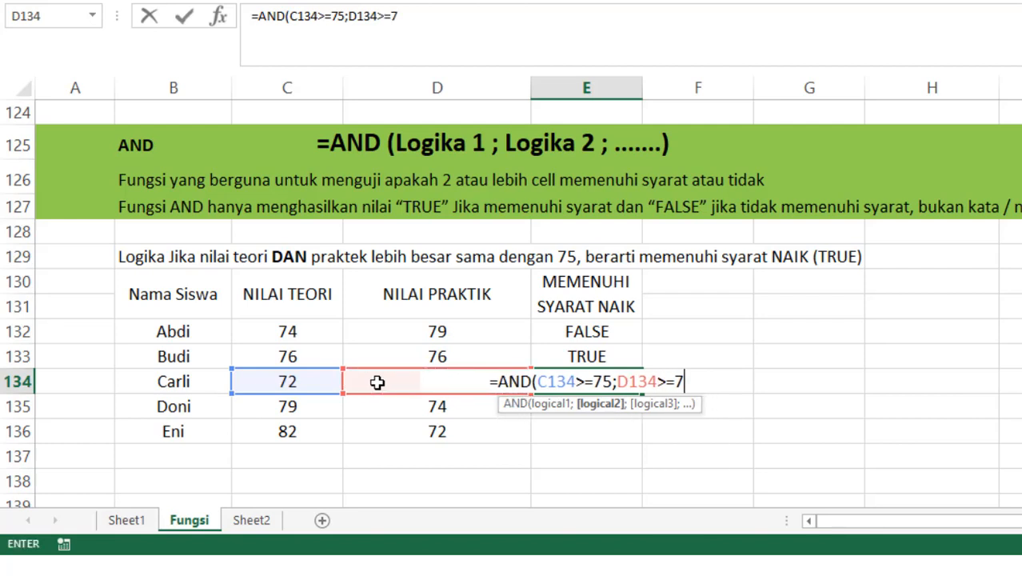
type("5)")
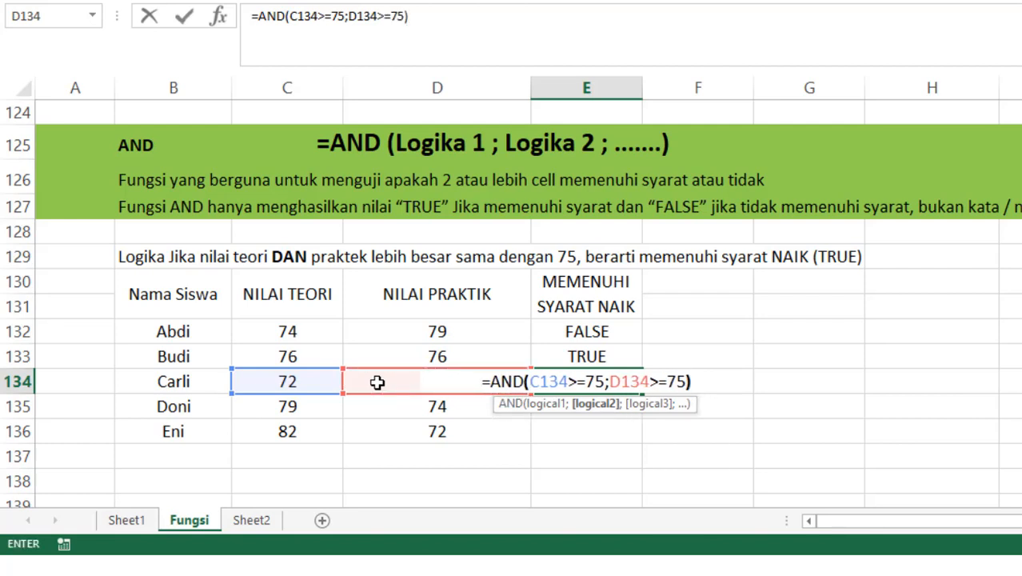
key("Return")
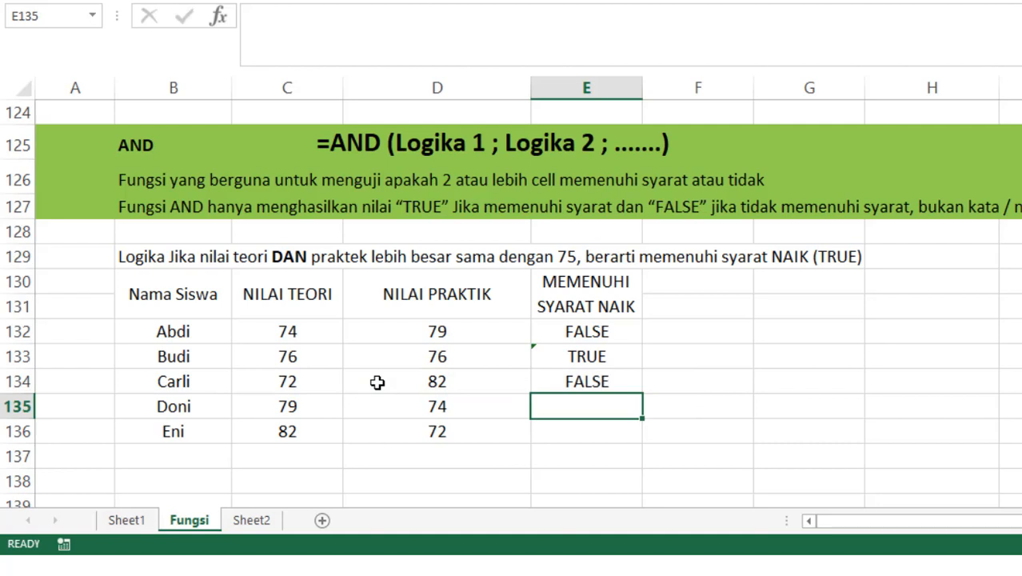
Review the AND formula in E134 against the third student's theory score in C134
left_click(564, 383)
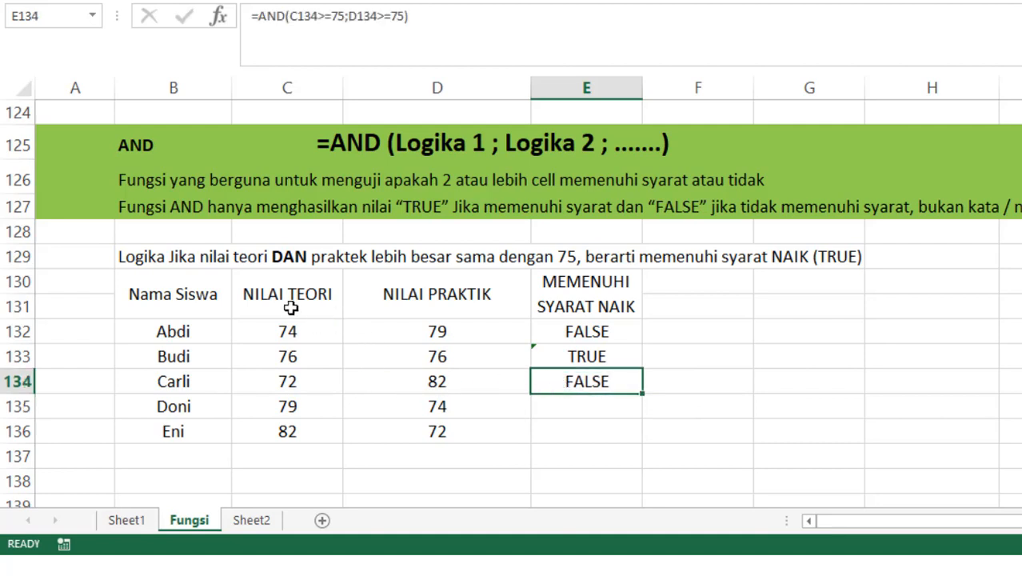
left_click(302, 385)
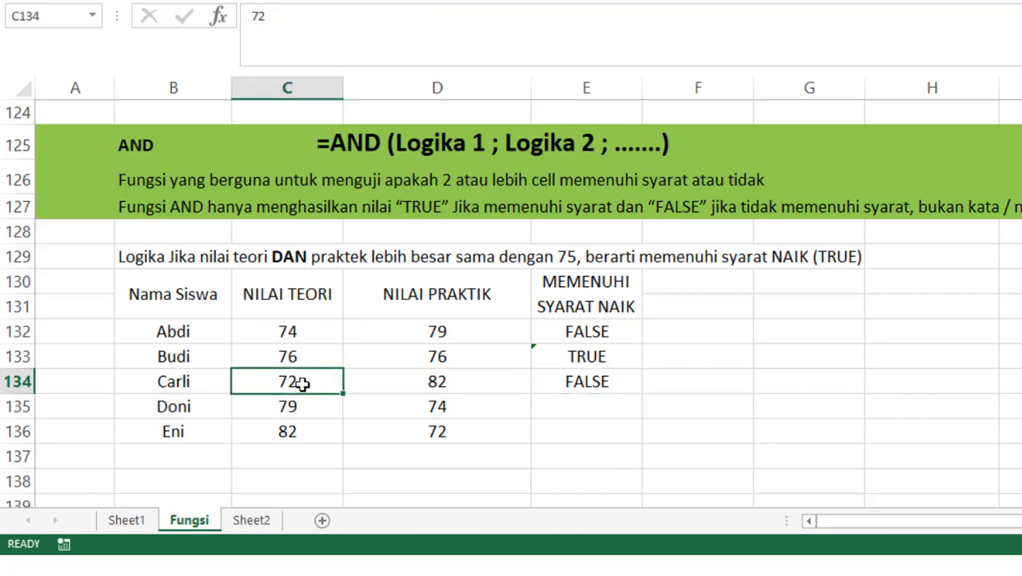
left_click(579, 382)
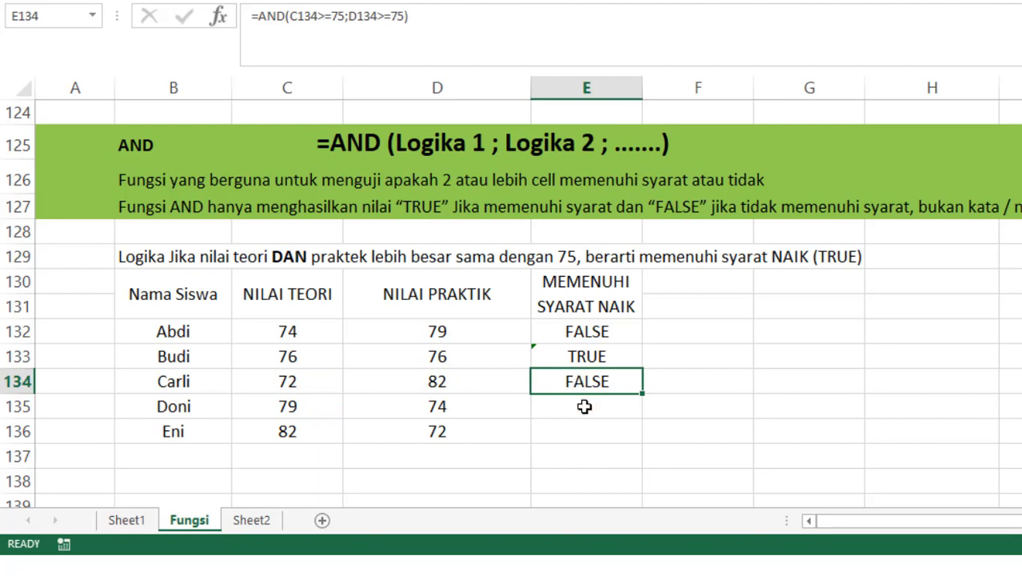
Begin an AND formula in E135 for the fourth student with the theory score condition C135>=75
left_click(585, 408)
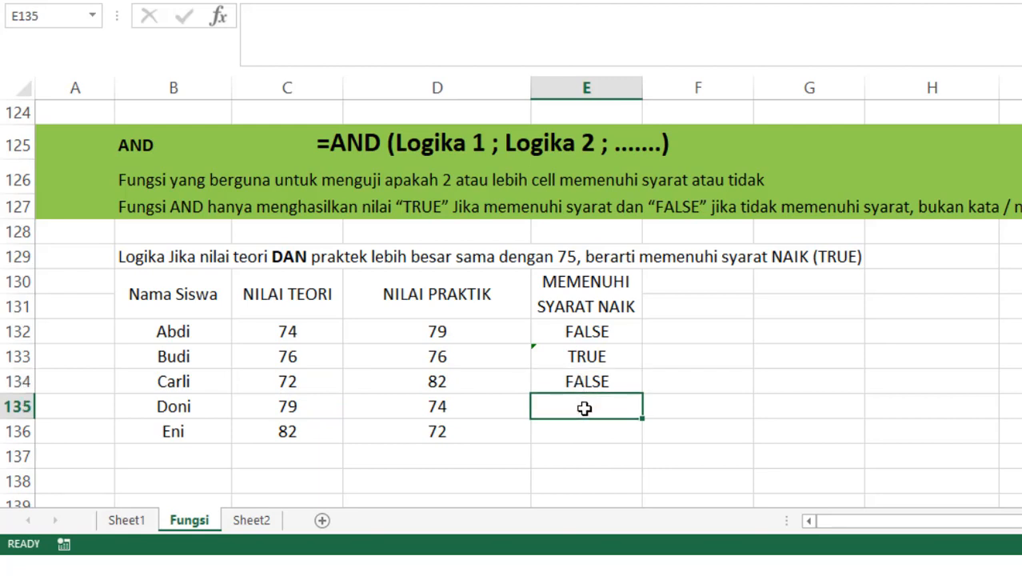
type("=")
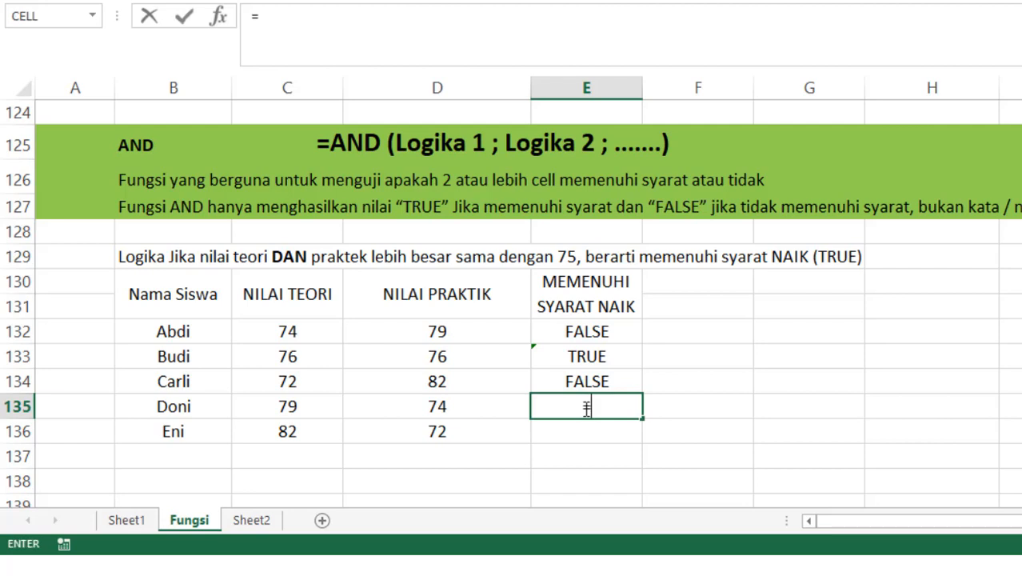
type("AND(")
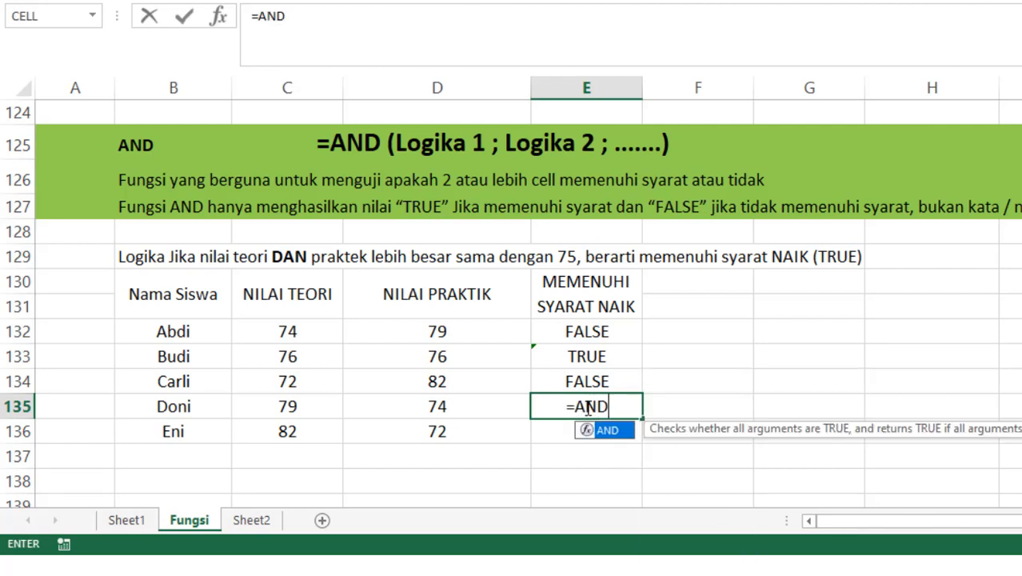
left_click(293, 406)
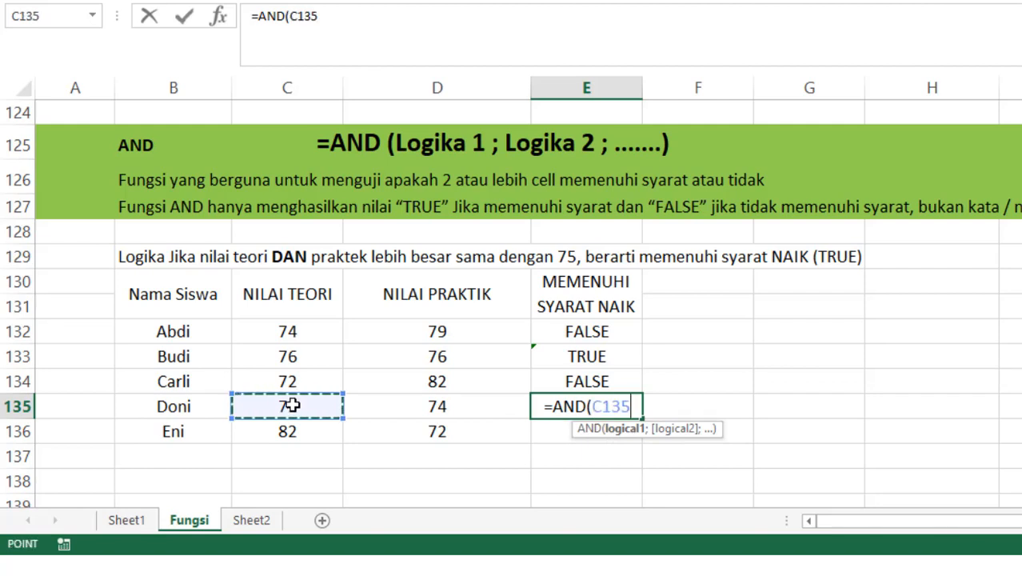
type(">=")
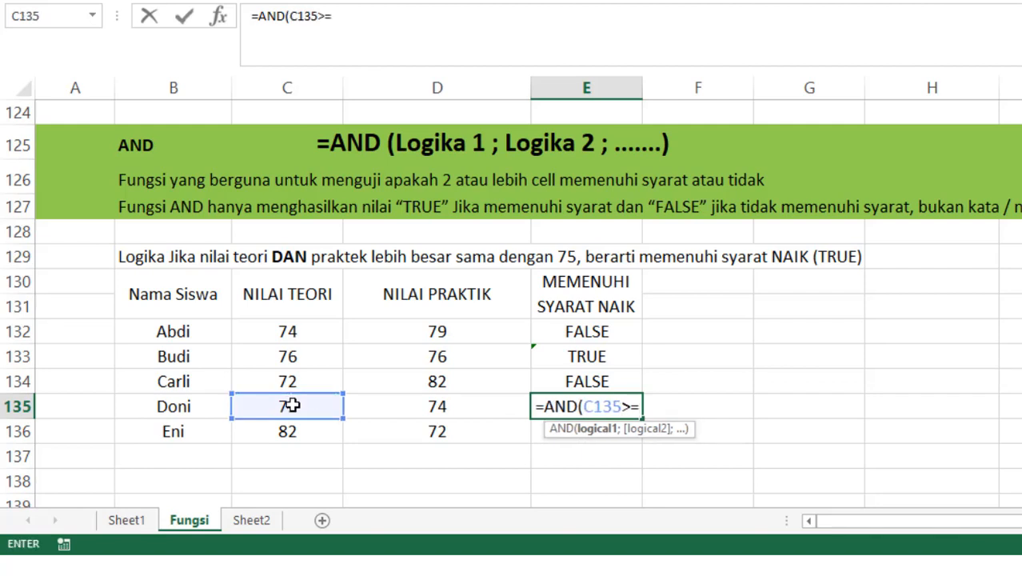
type("75")
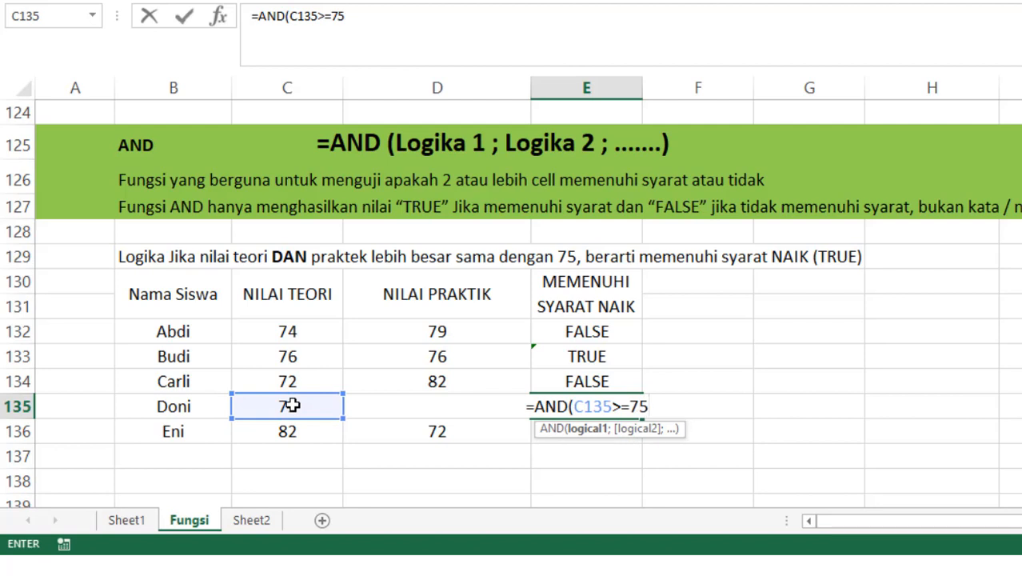
Complete the E135 formula with the practice score condition D135>=75 as the second logical argument
type(";")
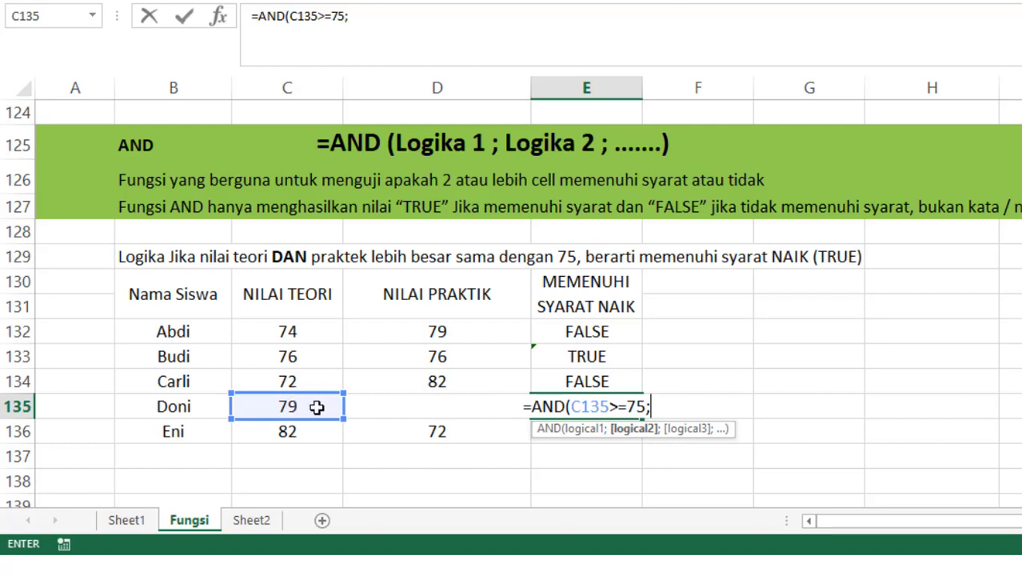
left_click(389, 405)
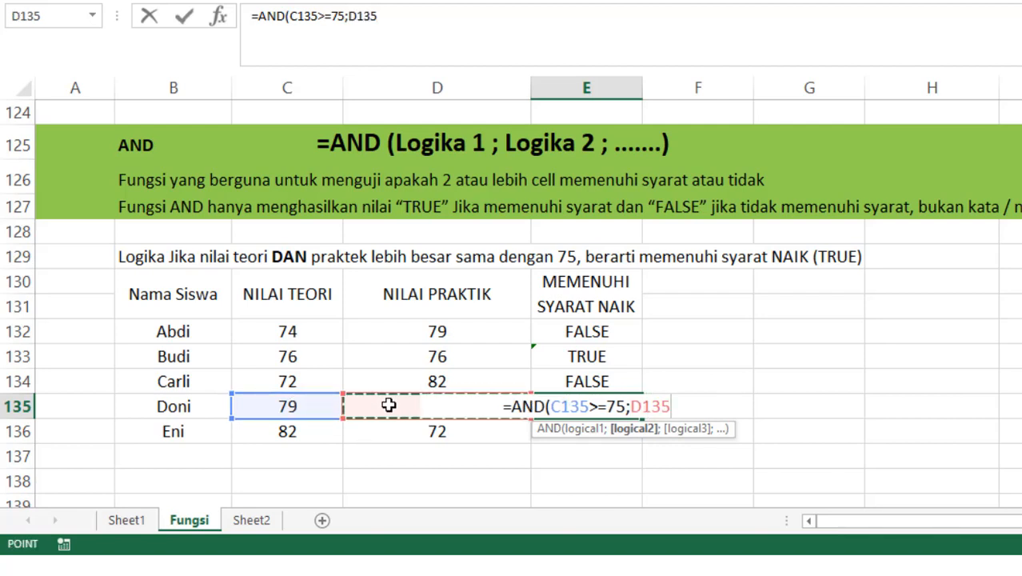
type(">=7")
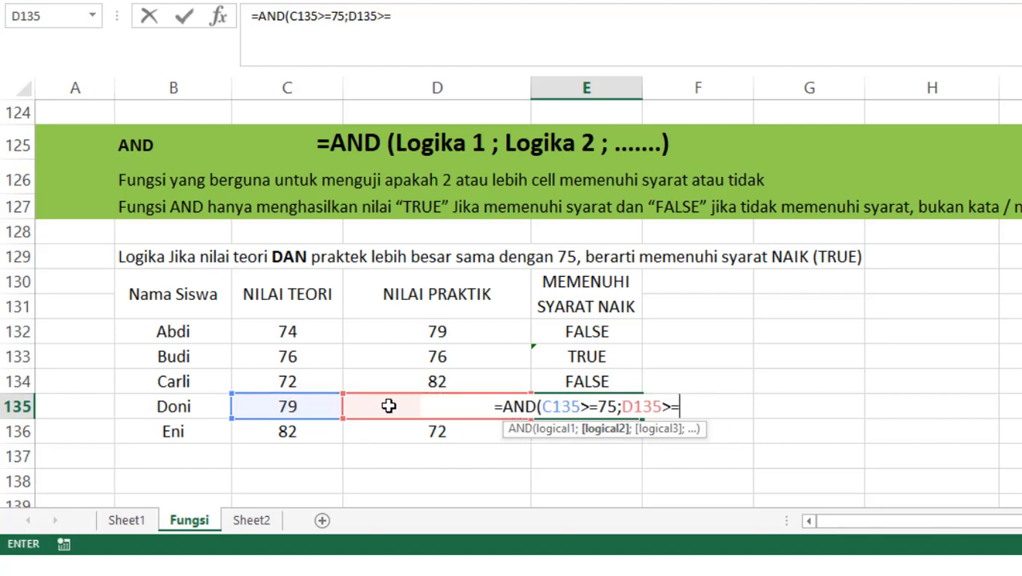
type("5")
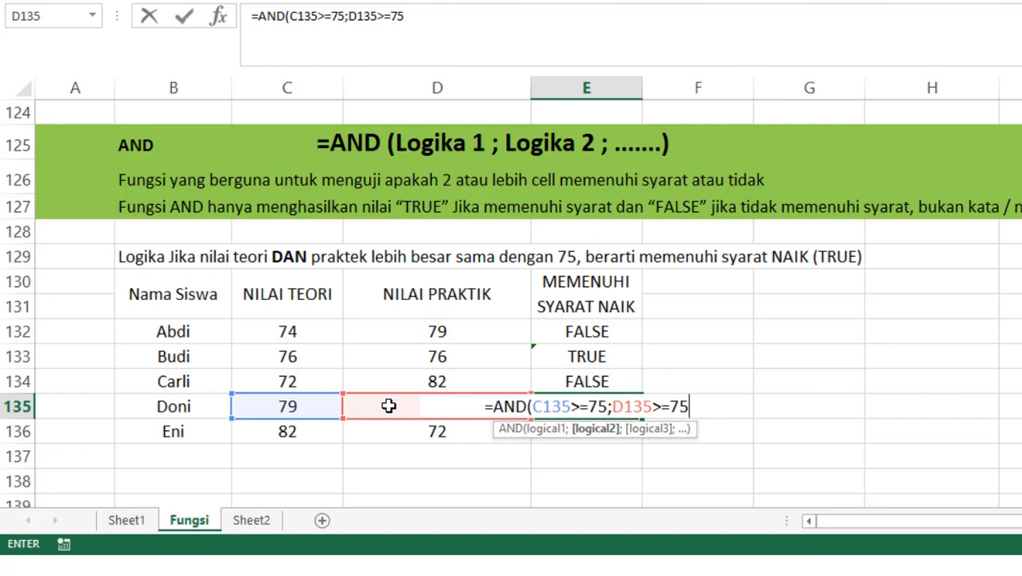
type(")")
key("Return")
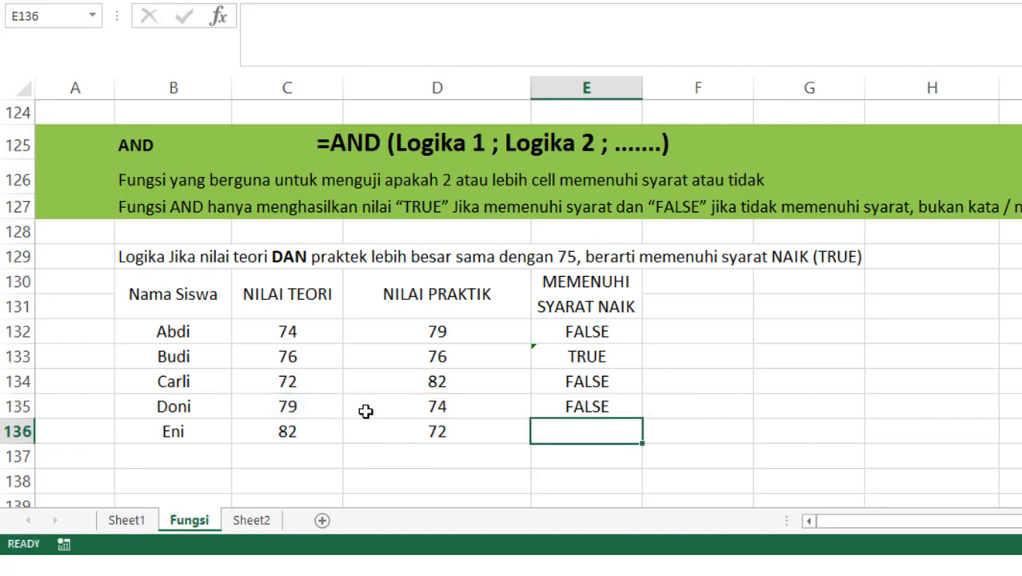
Review the AND formula in E135 against the fourth student's practice score in D135
left_click(579, 407)
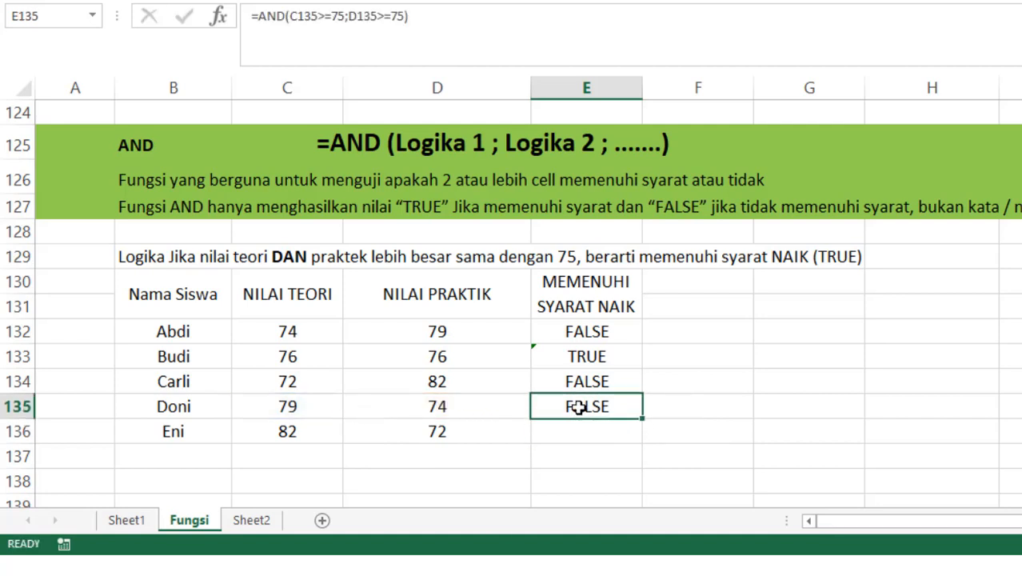
left_click(424, 409)
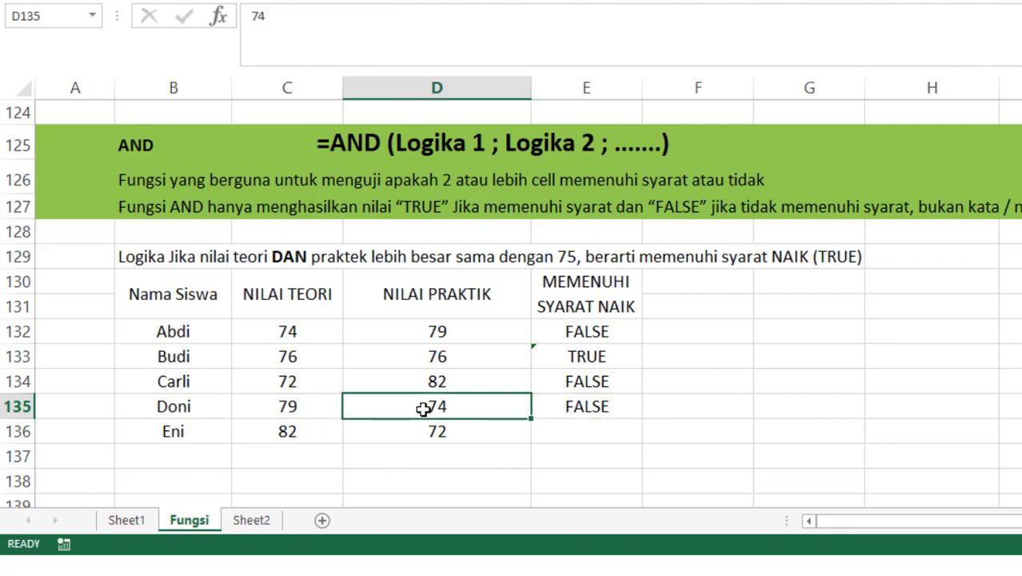
left_click(614, 405)
Begin an AND formula in E136 for the fifth student with the theory score condition C136>=75
left_click(599, 430)
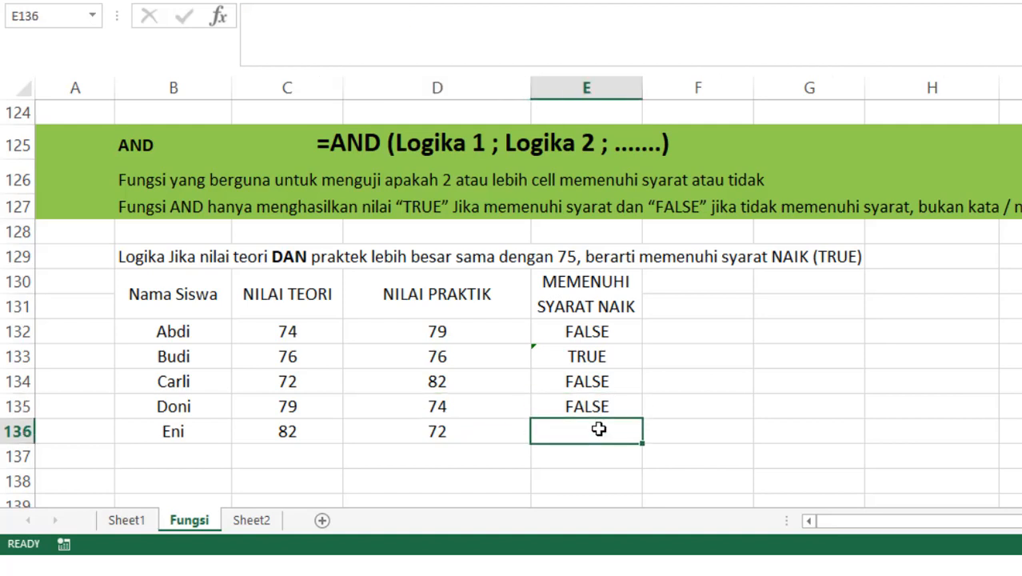
type("=AND")
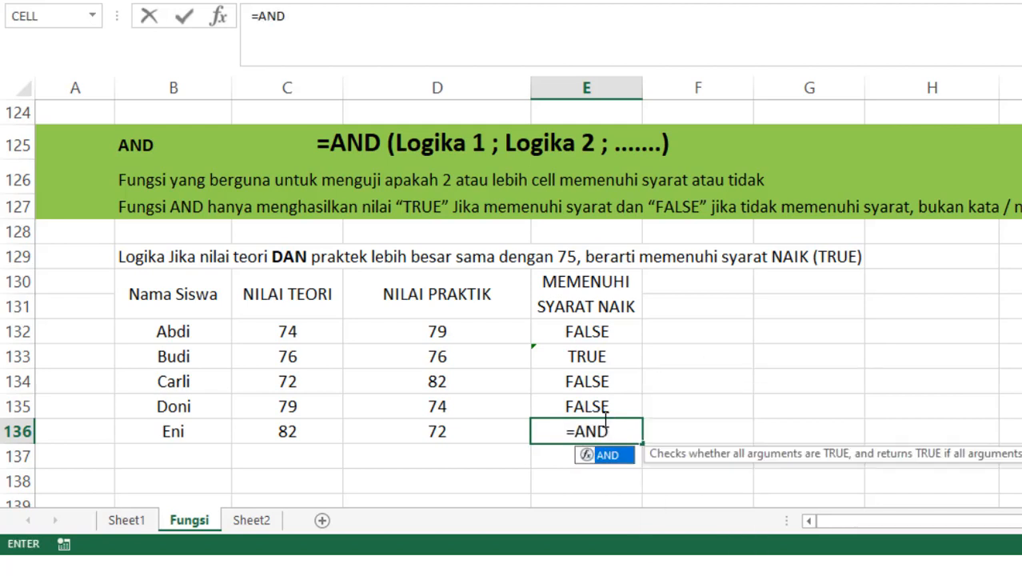
type("(")
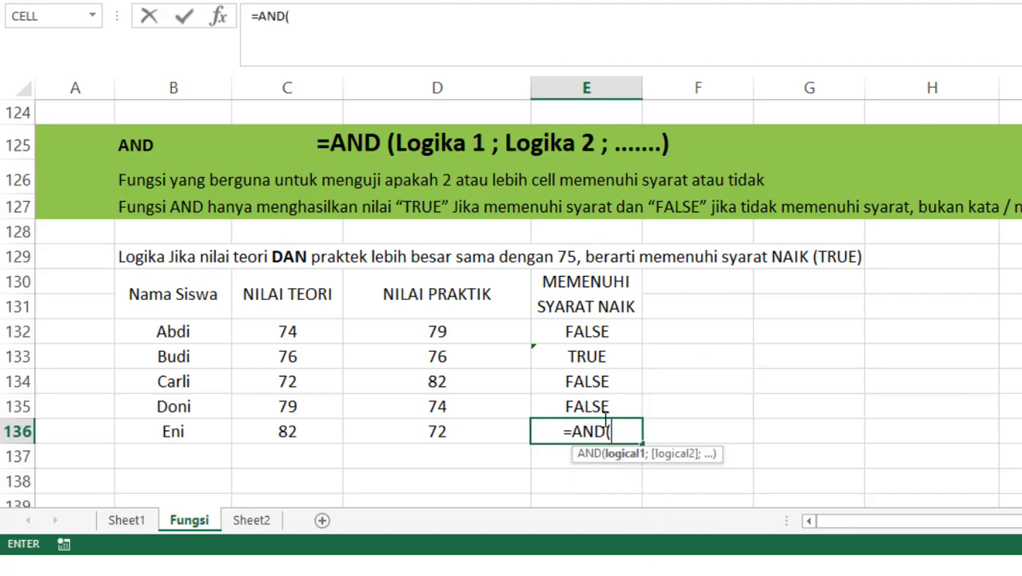
left_click(310, 432)
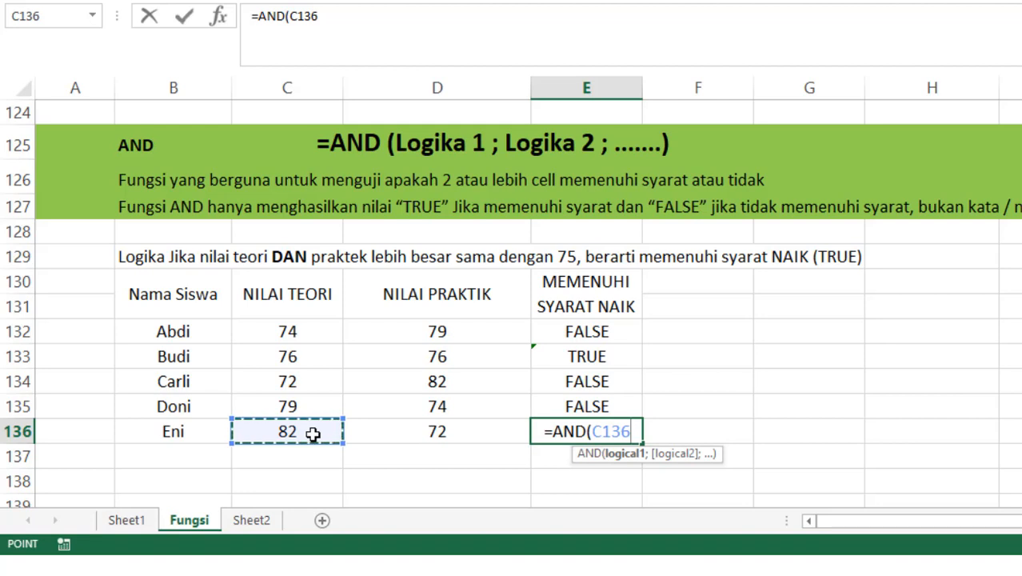
type(">")
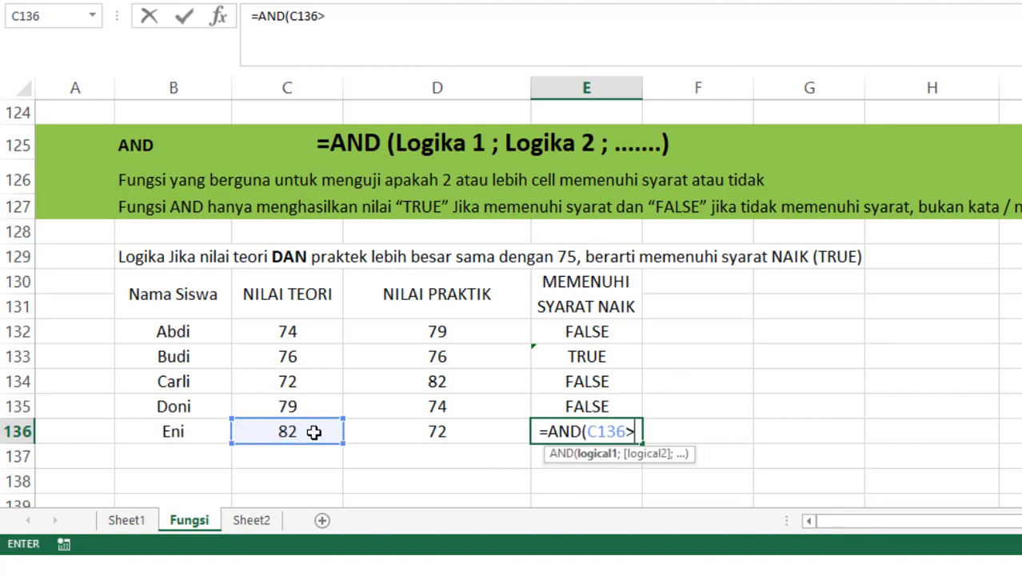
type("=75")
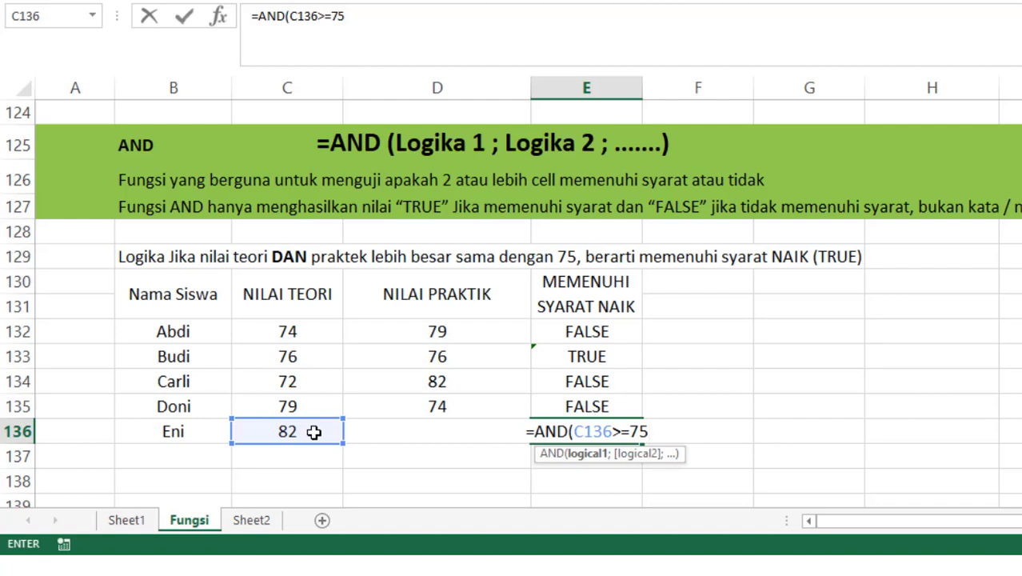
Complete the E136 formula with the practice score condition D136>=75 as the second logical argument
type(";")
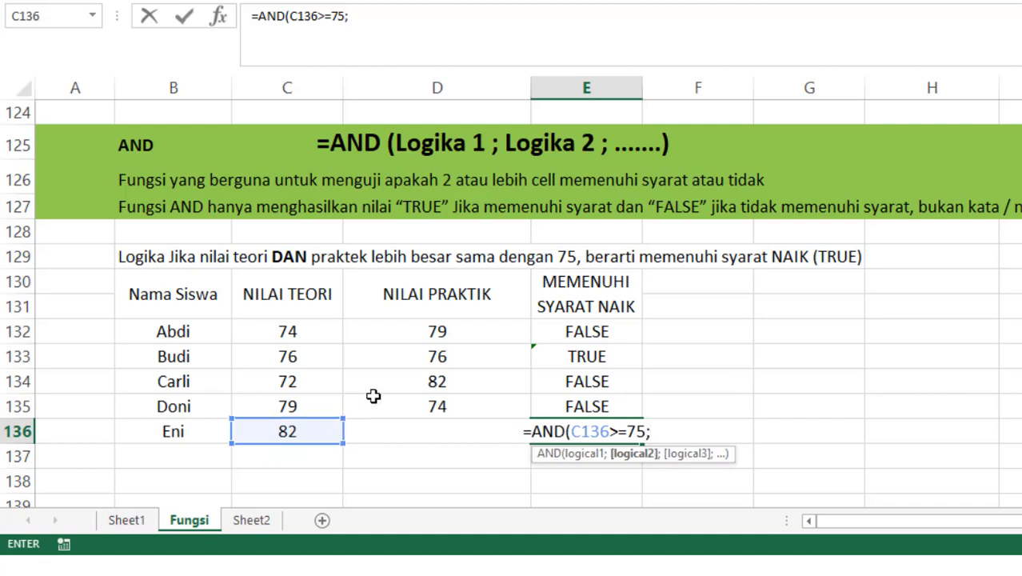
left_click(401, 426)
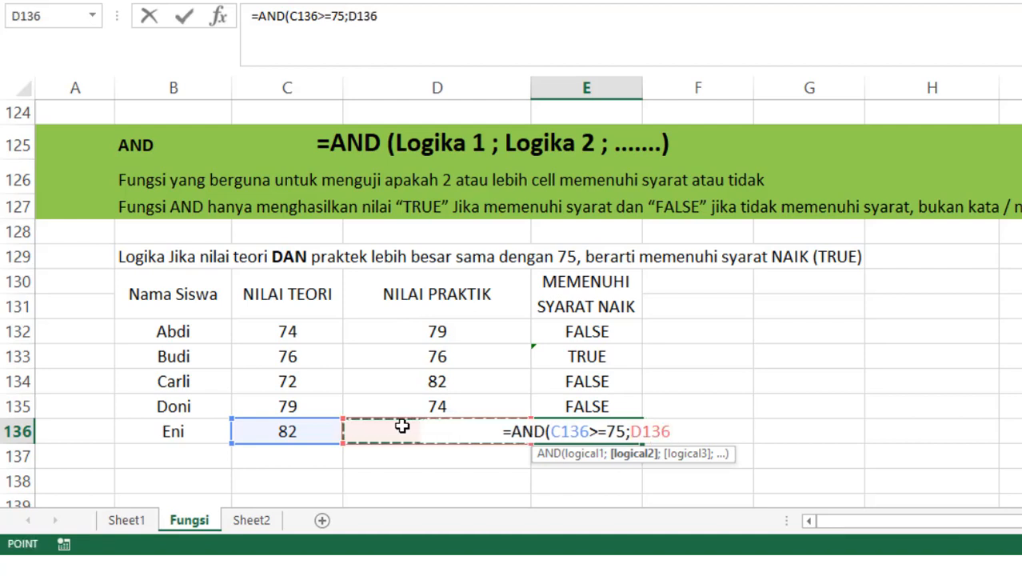
type(">")
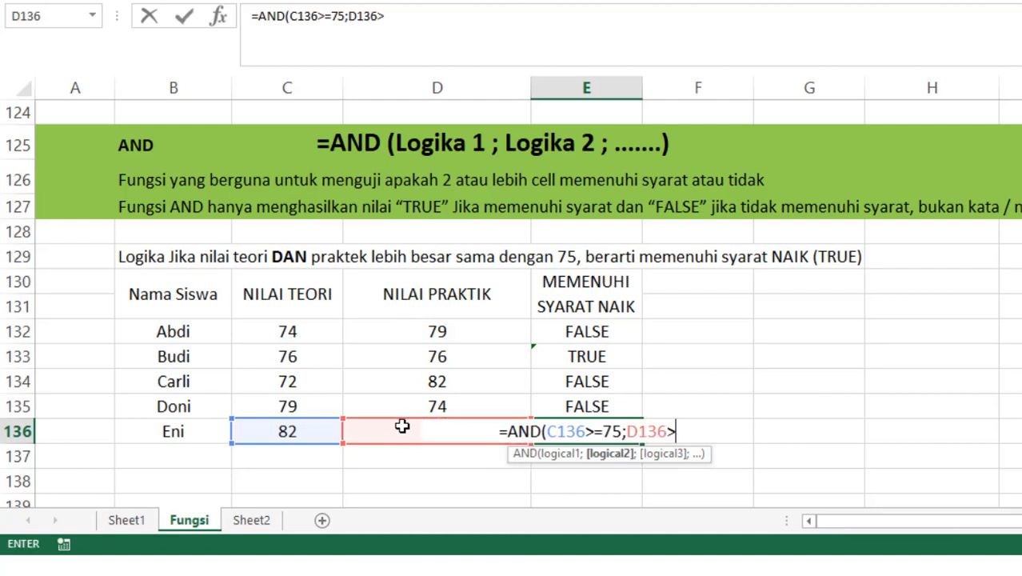
type("=75")
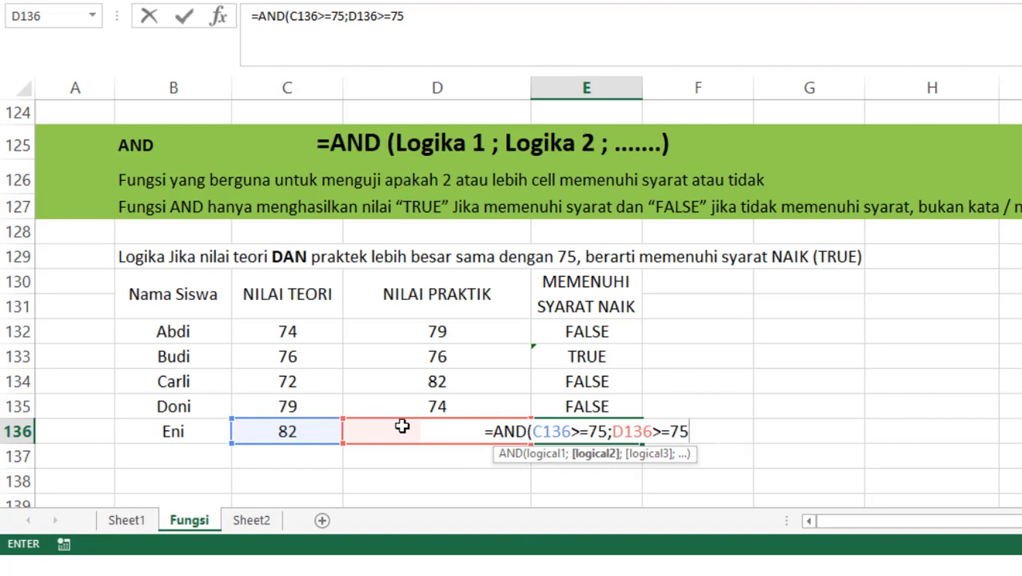
type(")")
key("Return")
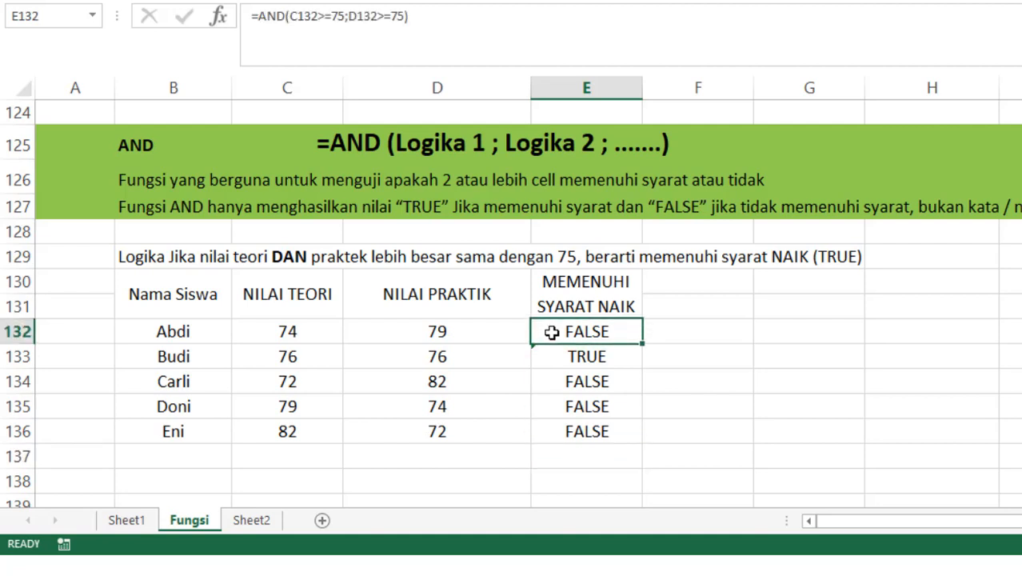
Examine the two logical arguments of the AND formula in E132 and the first student's theory score
double_click(552, 332)
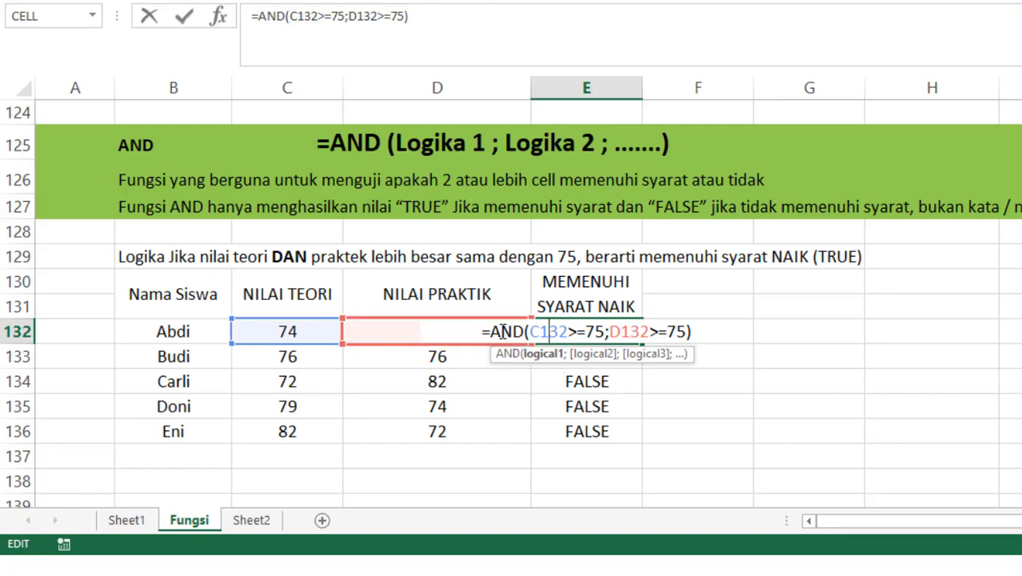
left_click(542, 354)
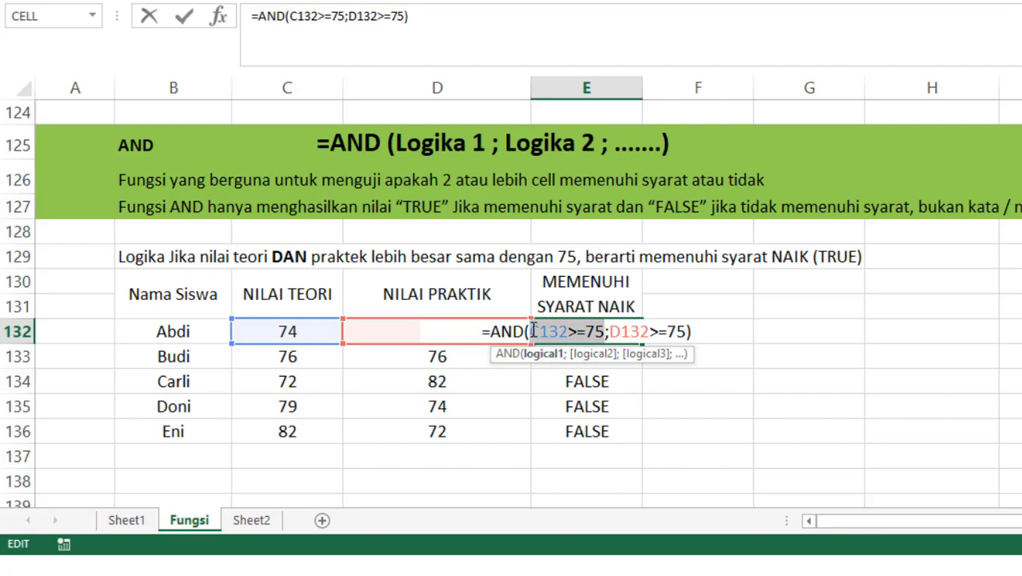
left_click(590, 356)
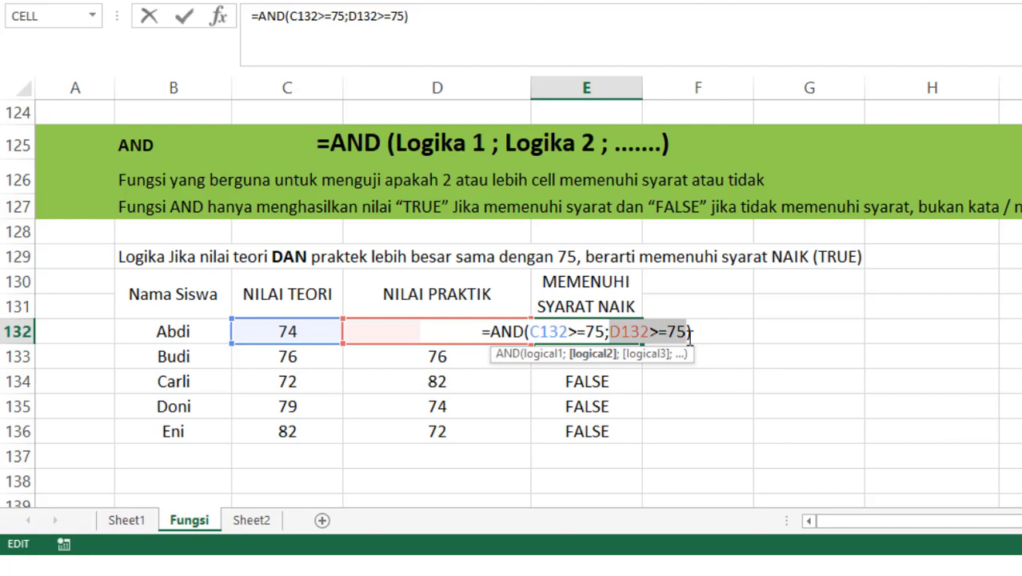
key("Return")
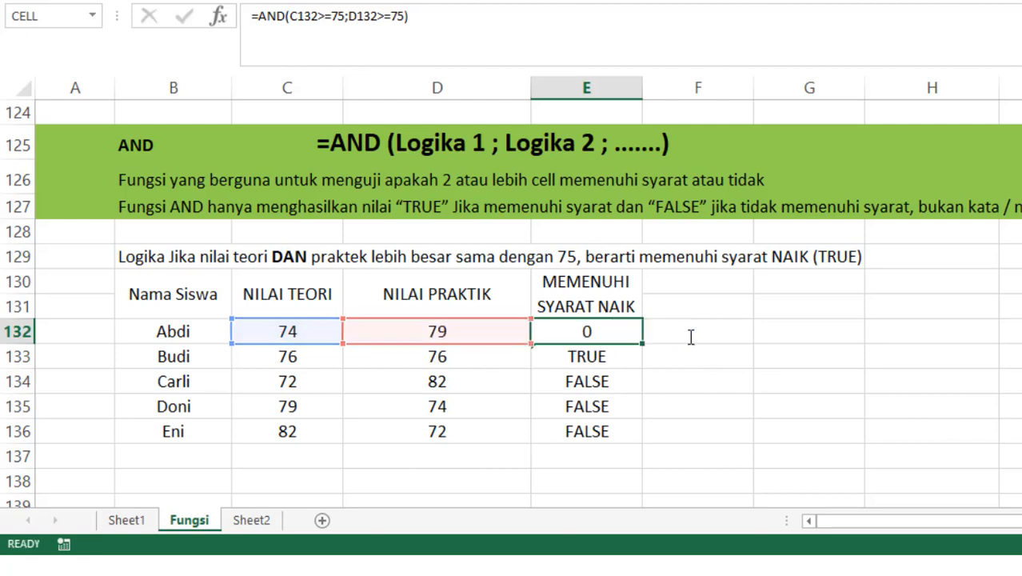
left_click(630, 335)
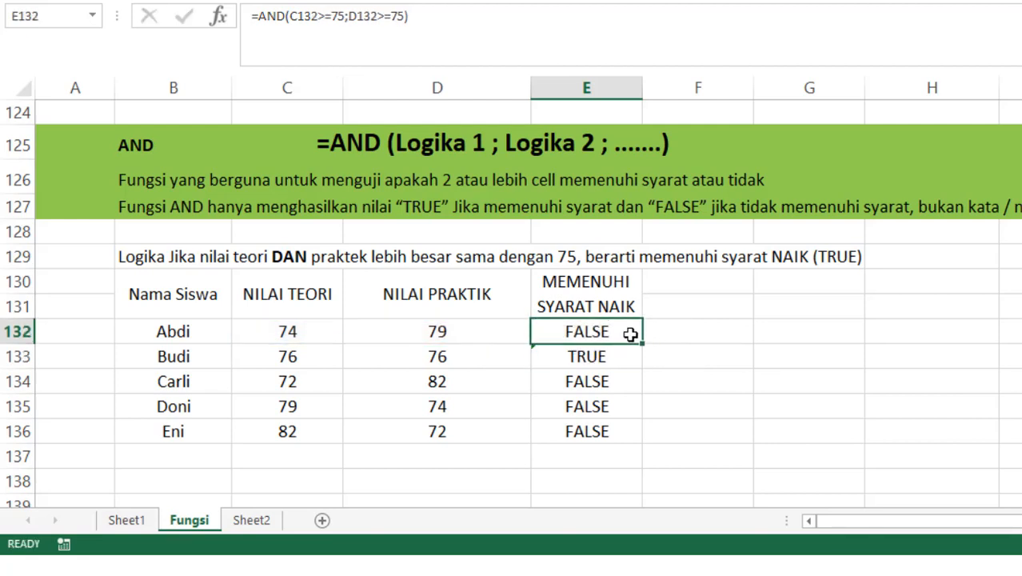
left_click(269, 333)
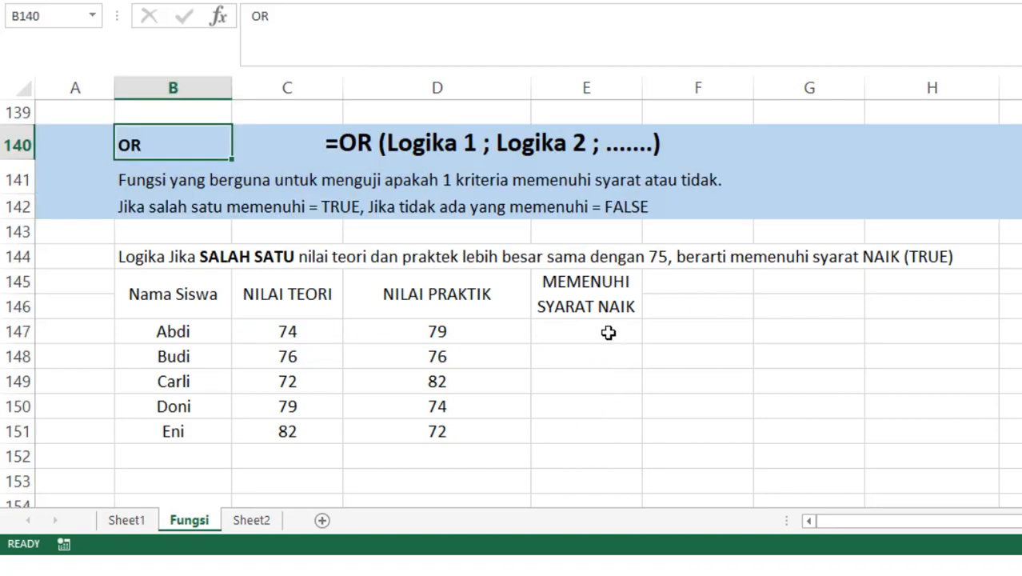
Review the OR function's syntax in row 140, the rule in row 144 and the score table beneath it
left_click(609, 333)
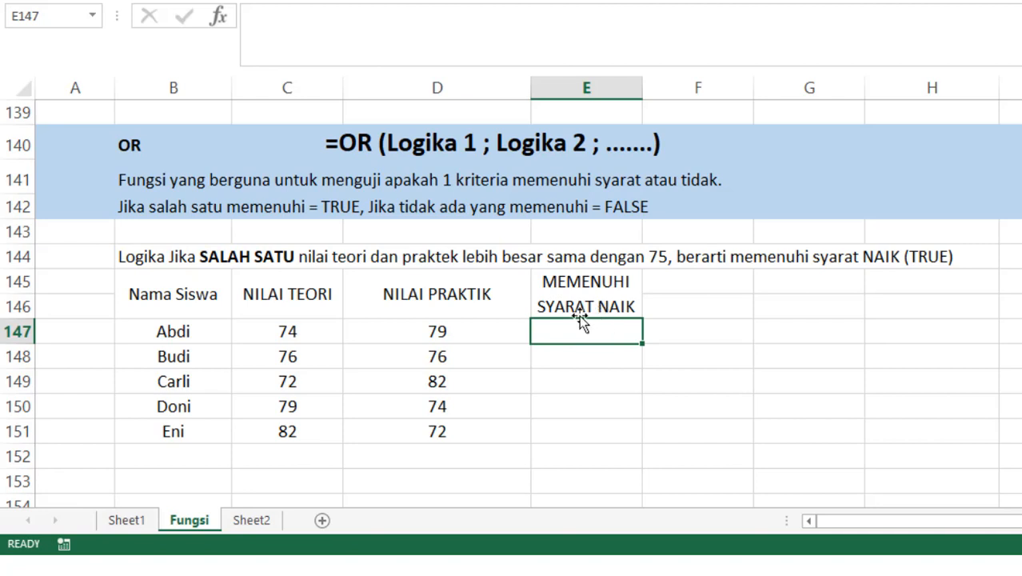
left_click(322, 134)
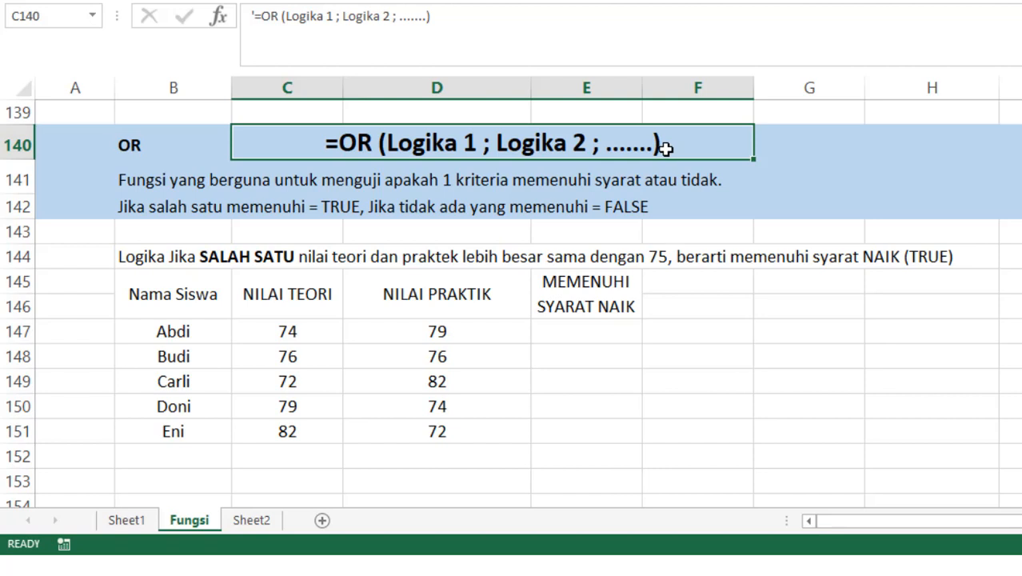
left_click(127, 248)
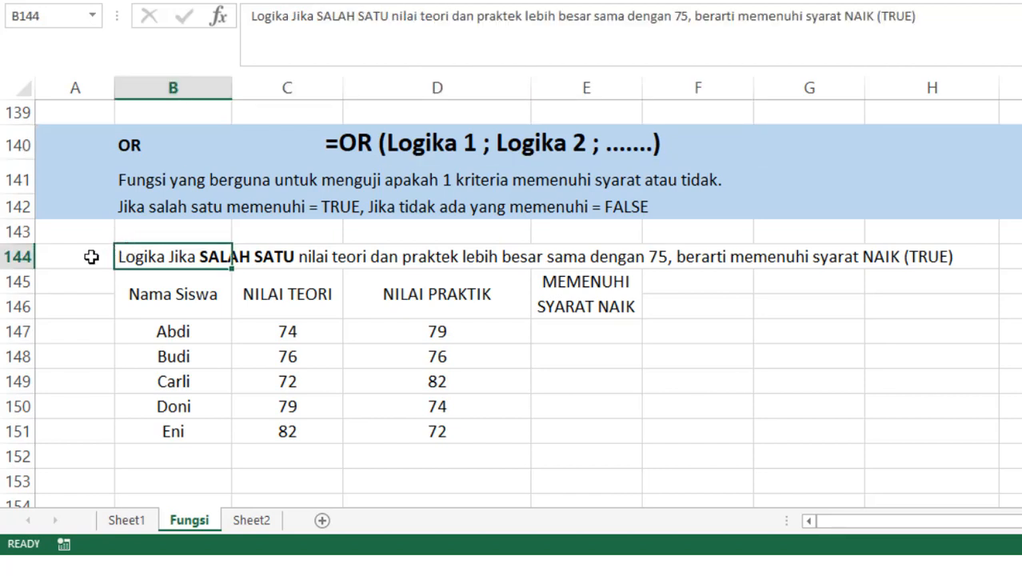
left_click(91, 256)
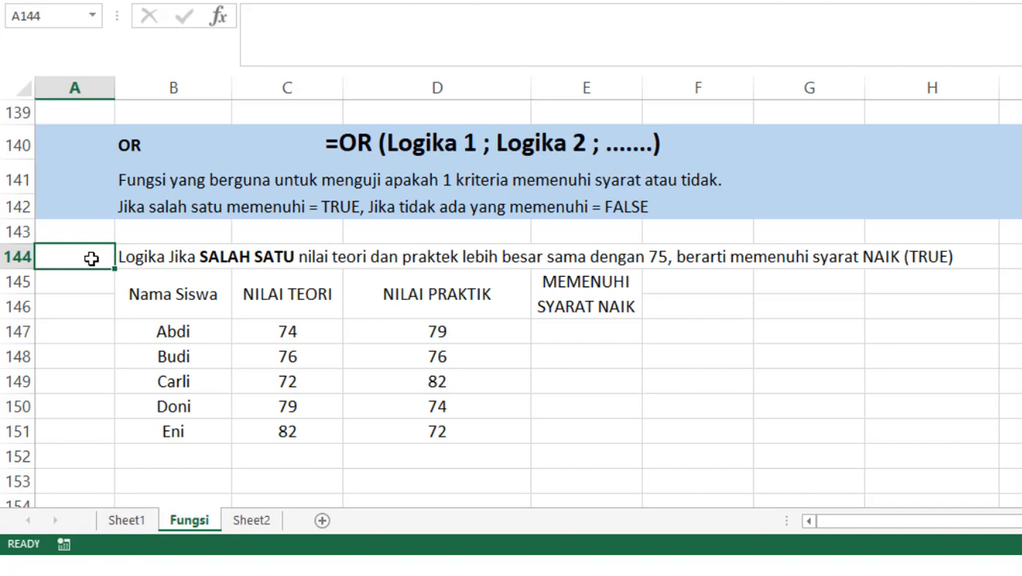
left_click(141, 338)
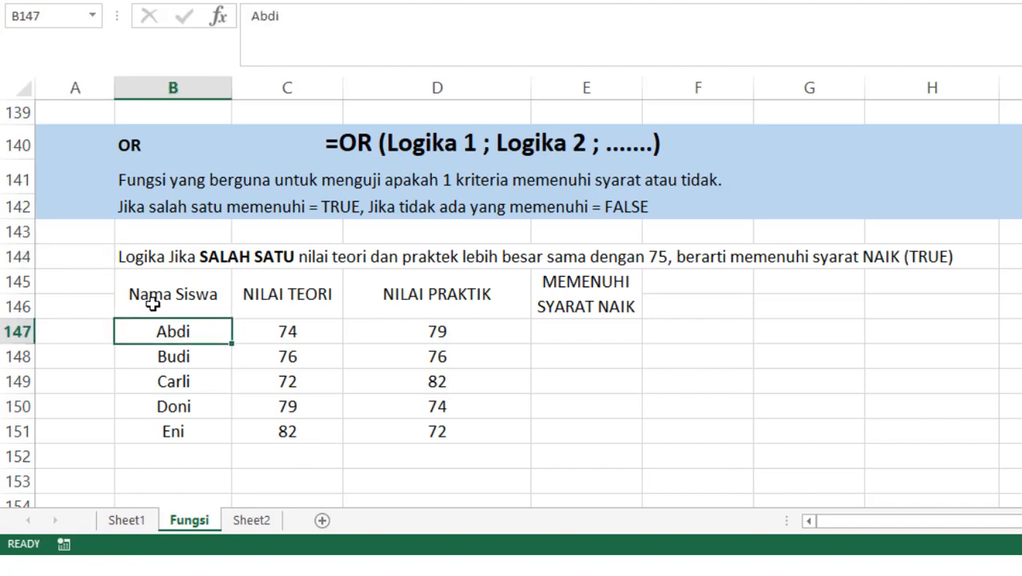
Enter the formula =OR(C147>=75;D147>=75) in E147 to test the first student's theory and practice scores
left_click_drag(152, 303, 450, 432)
left_click(565, 331)
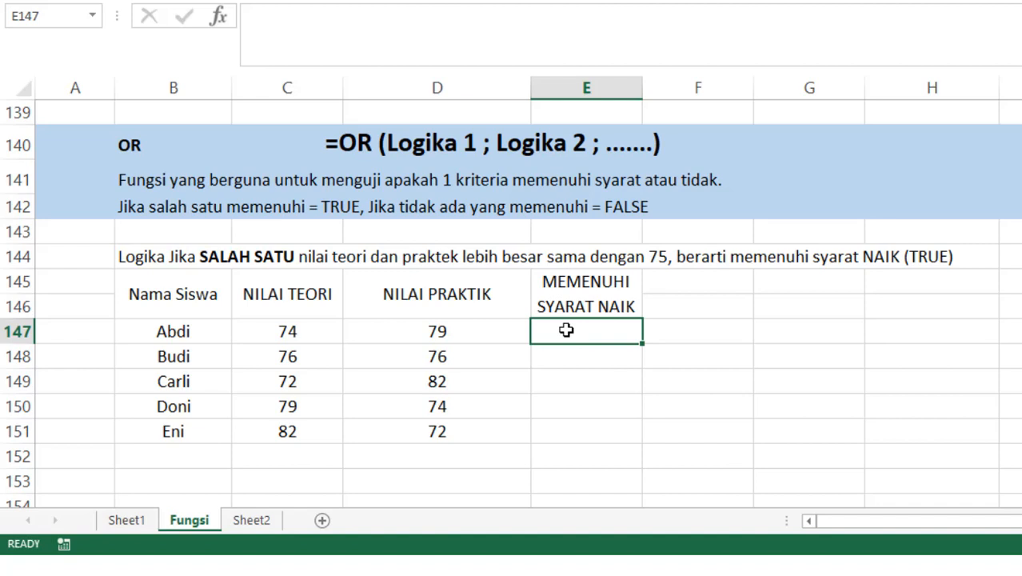
type("=OR")
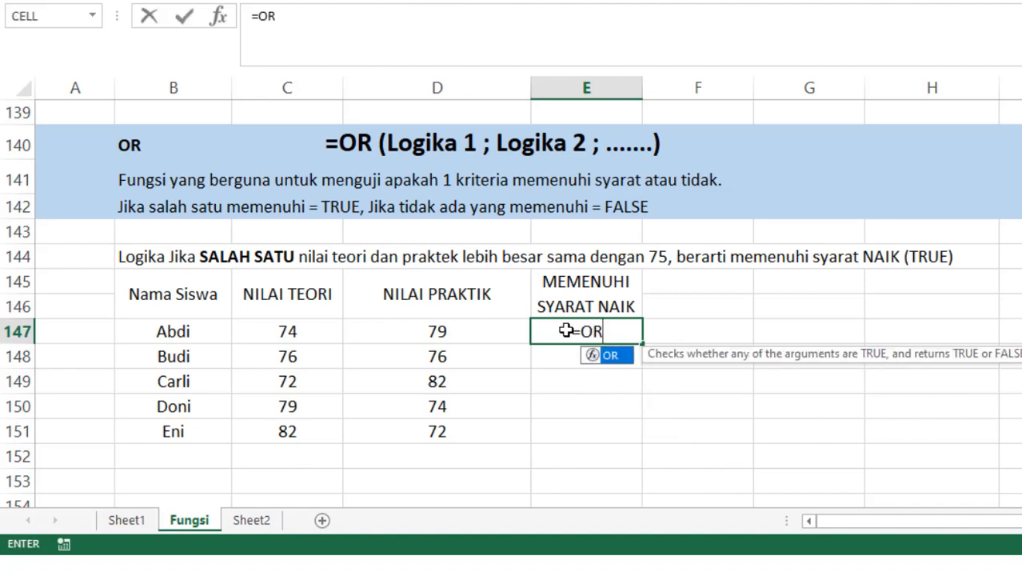
type("(")
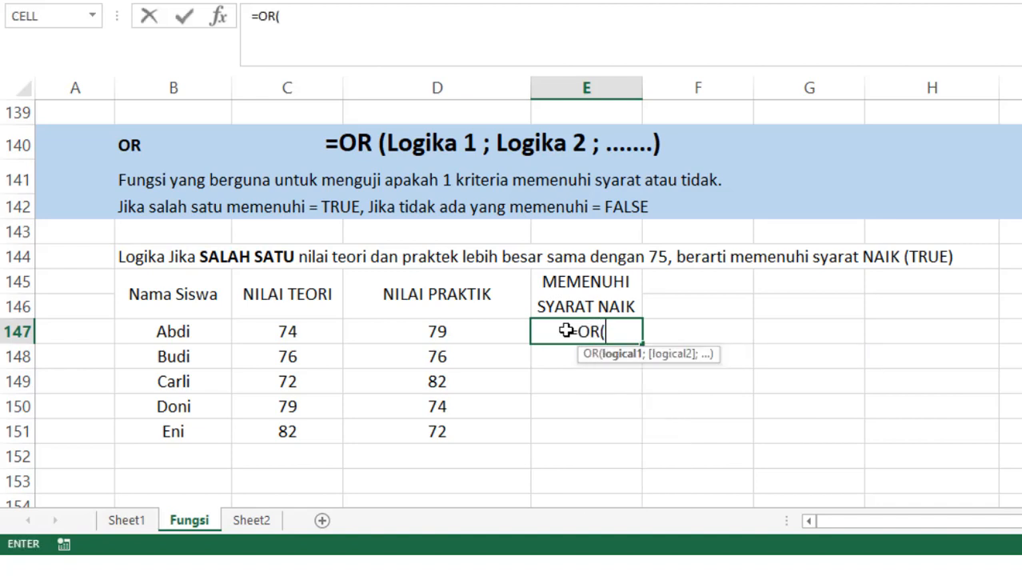
left_click(321, 325)
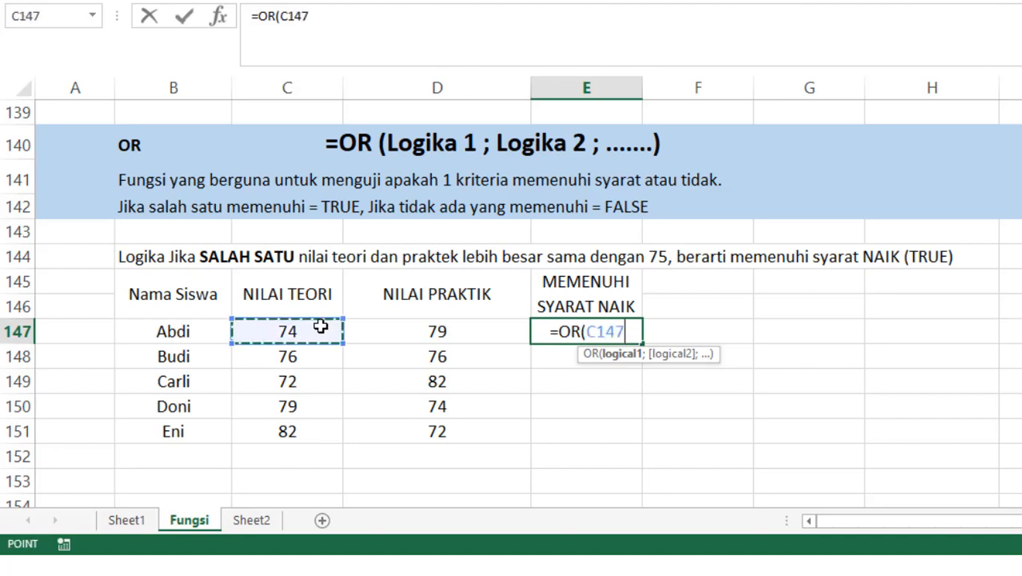
type(">=")
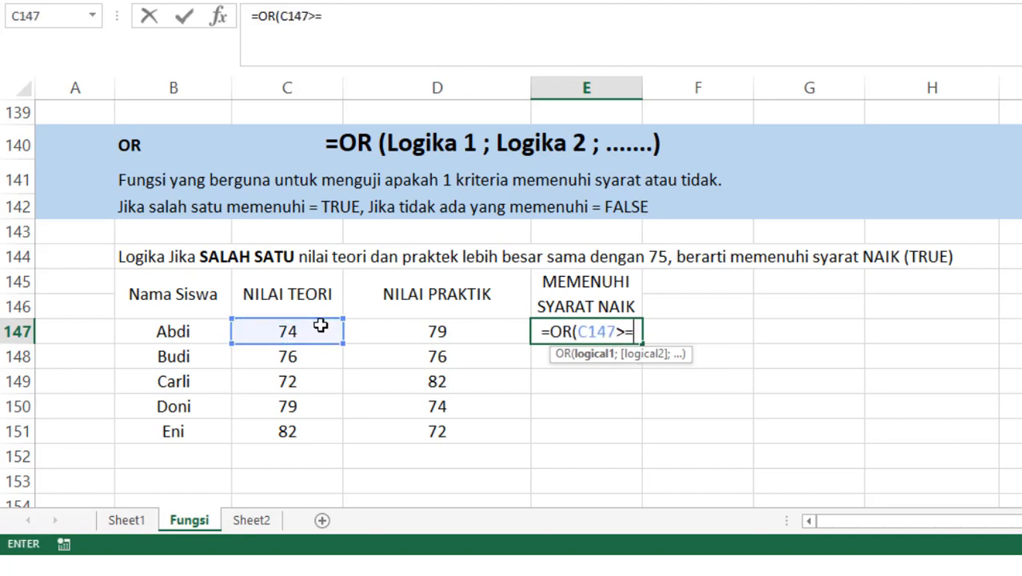
type("75")
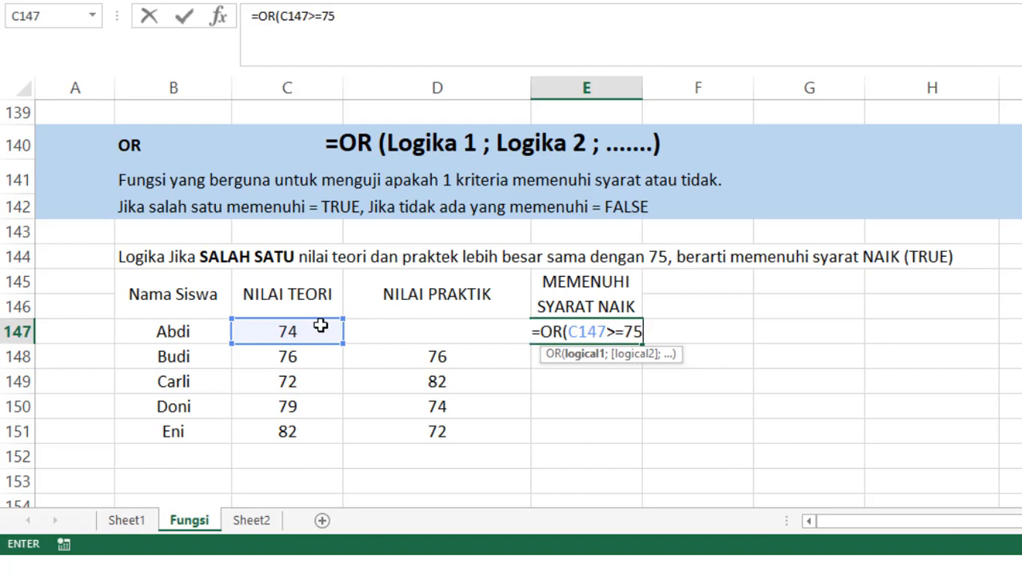
type(";")
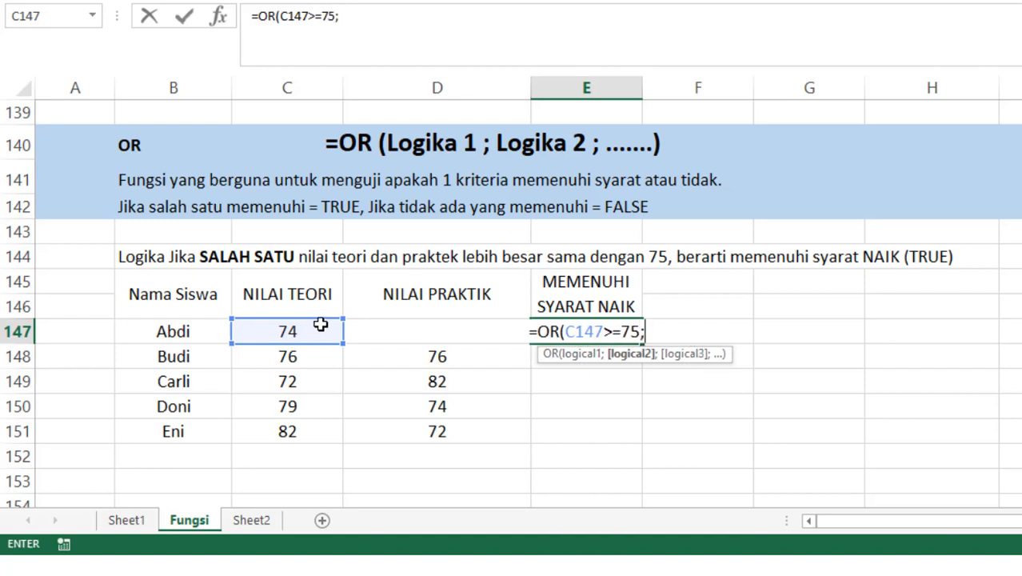
left_click(373, 330)
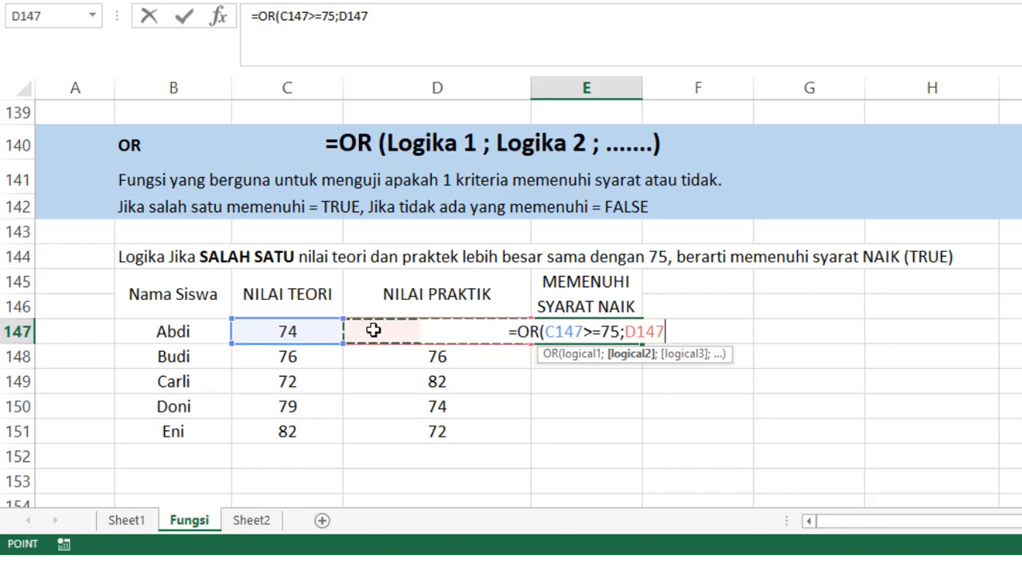
type(">=75")
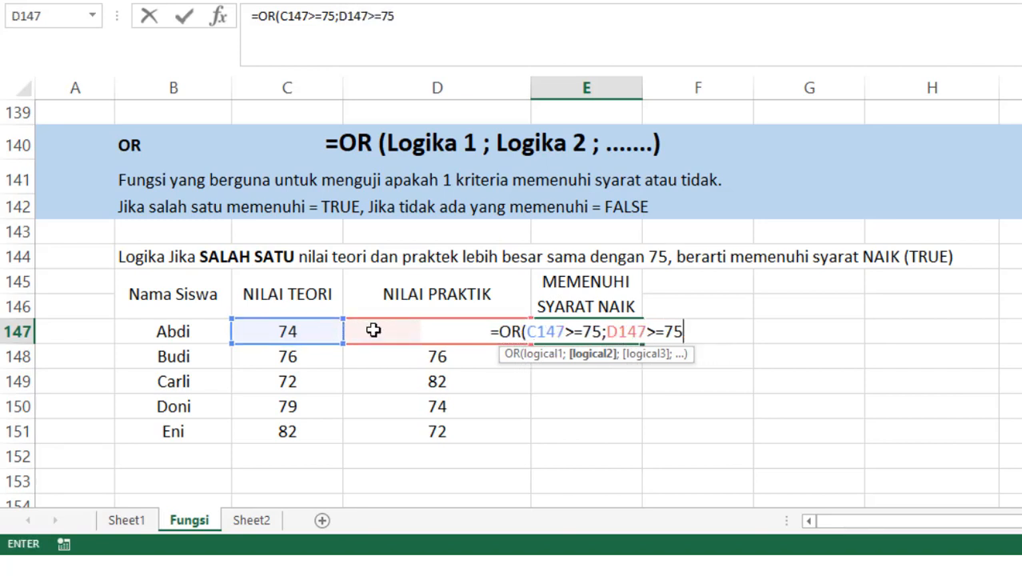
type(")")
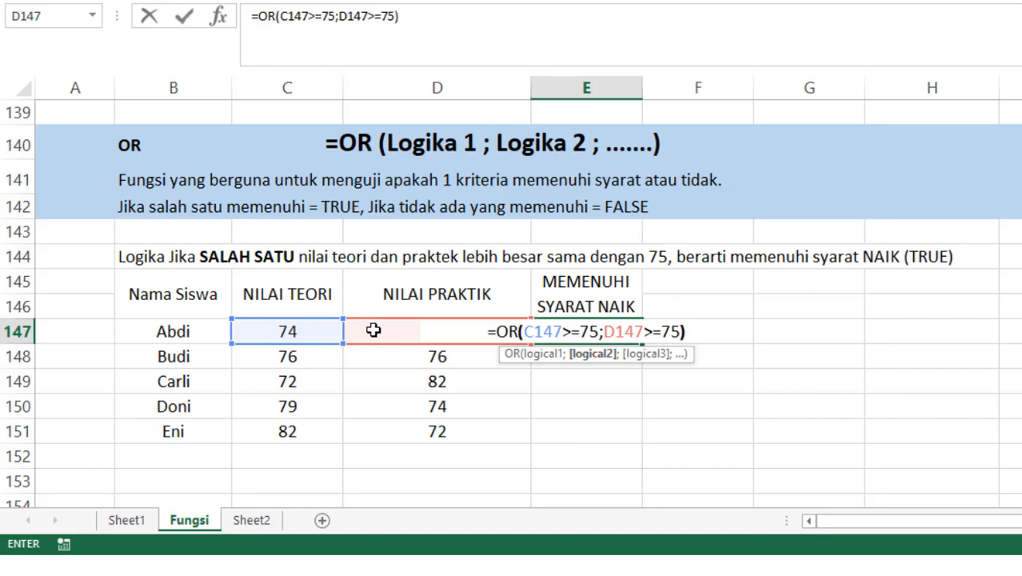
key("Return")
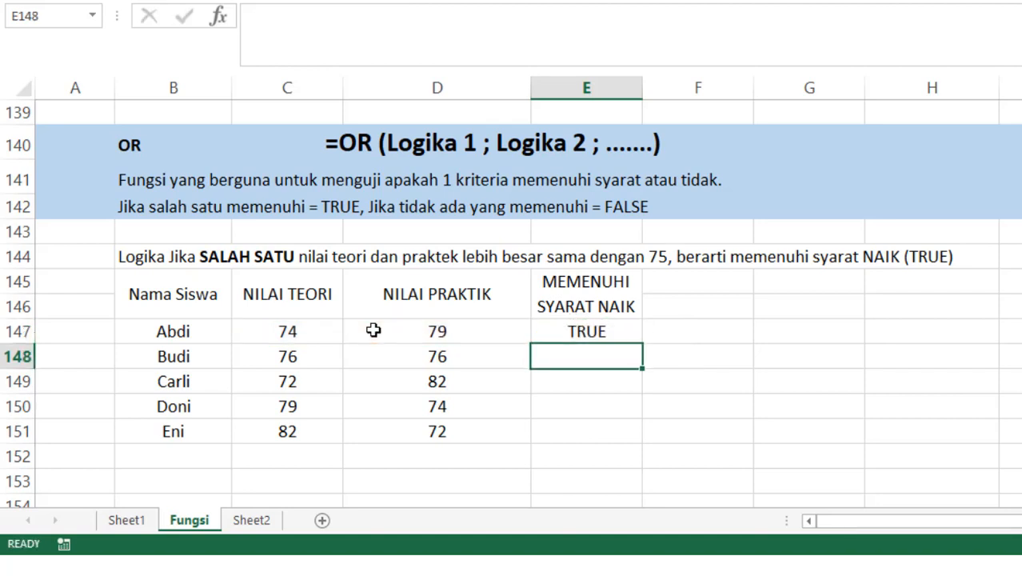
Check the OR result in E147 against the first student's practice and theory scores in row 147
left_click(560, 331)
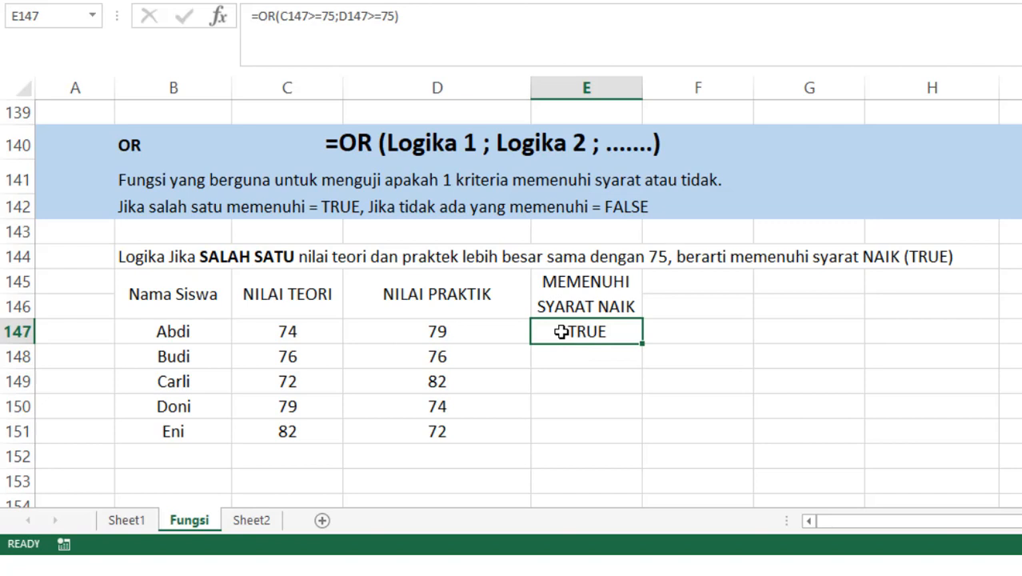
left_click(460, 327)
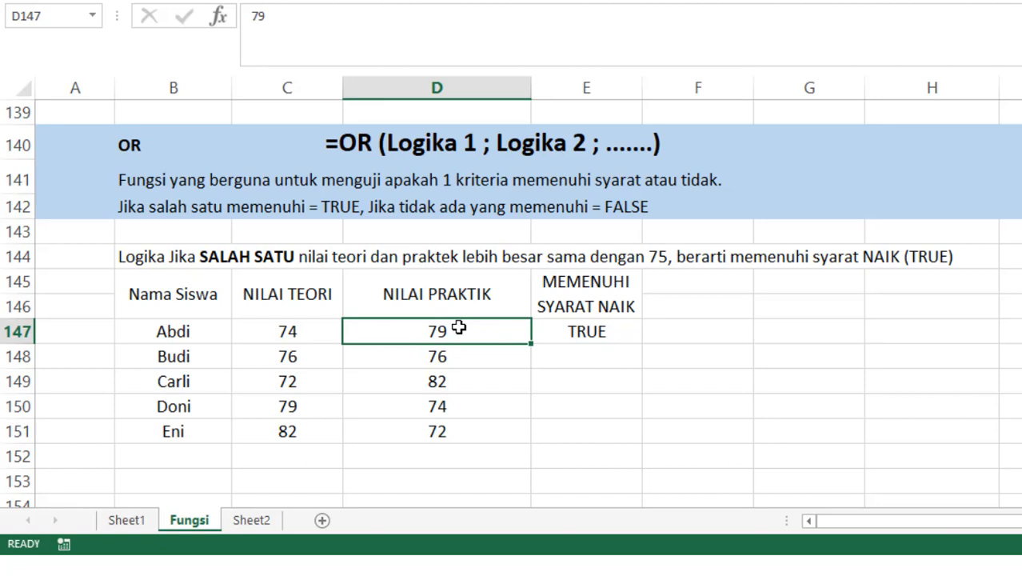
left_click(282, 336)
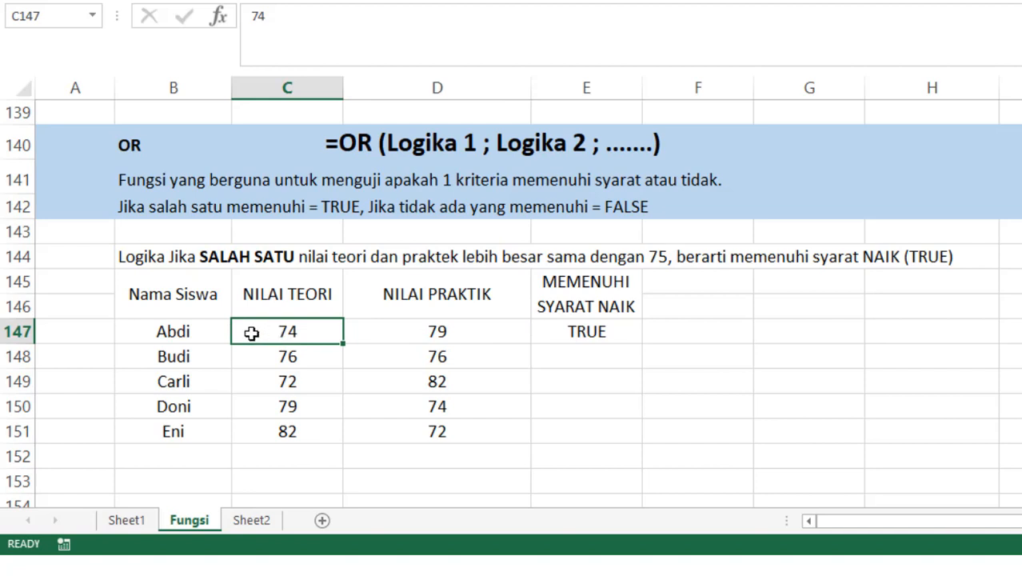
left_click(408, 332)
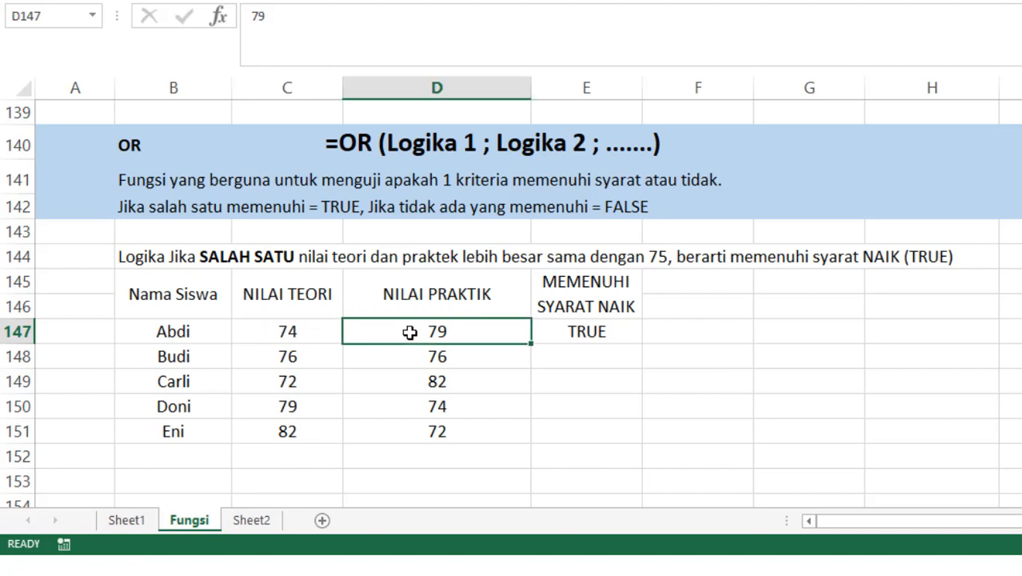
left_click(600, 335)
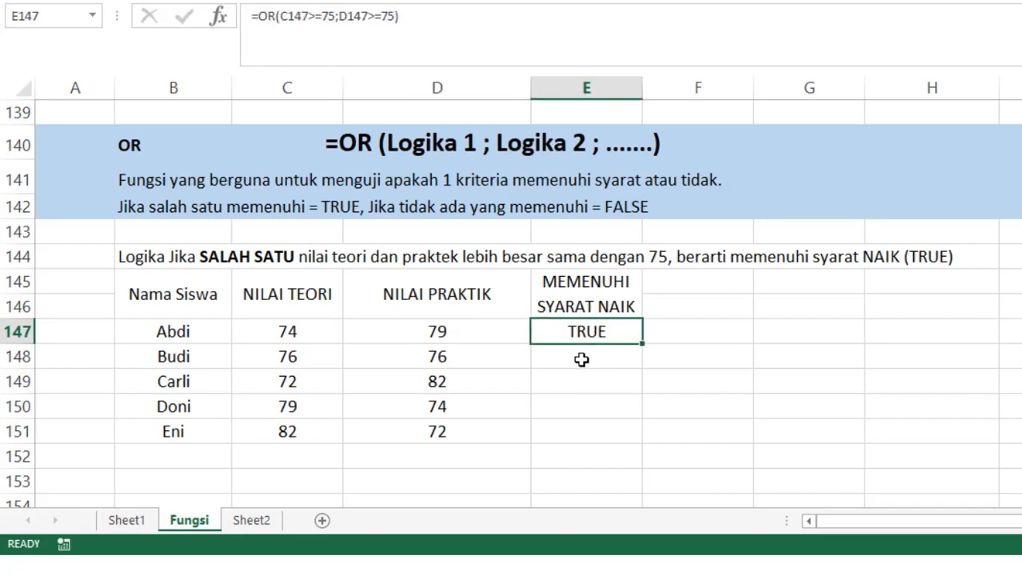
Enter the formula =OR(C148>=75;D148>=75) in E148 for the second student
left_click(581, 360)
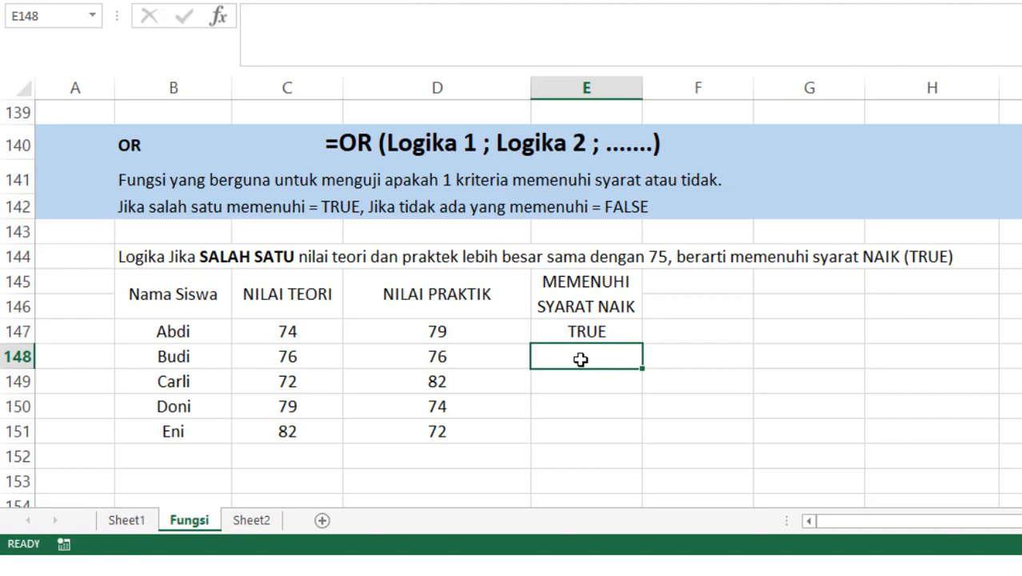
type("=OR")
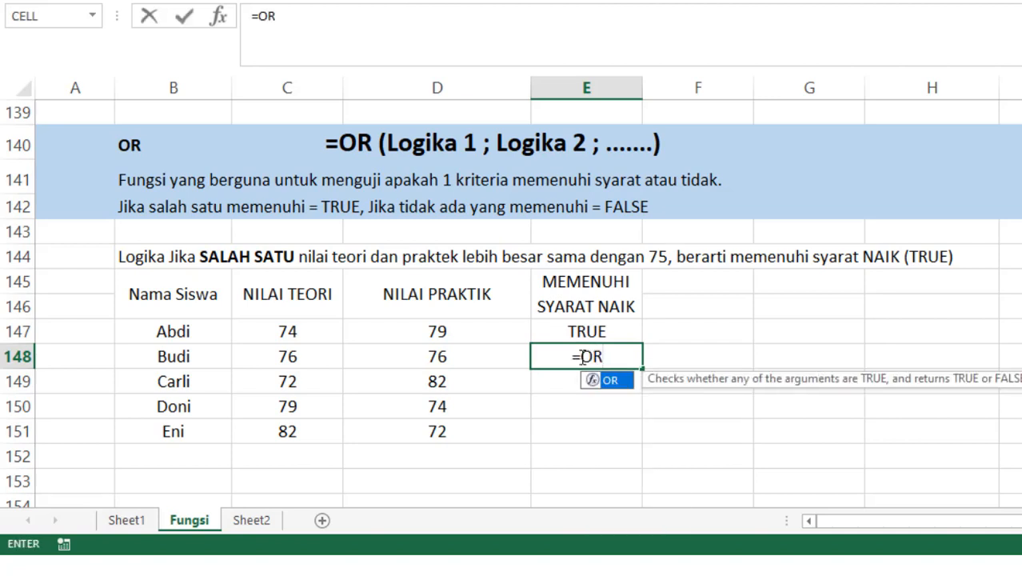
type("(")
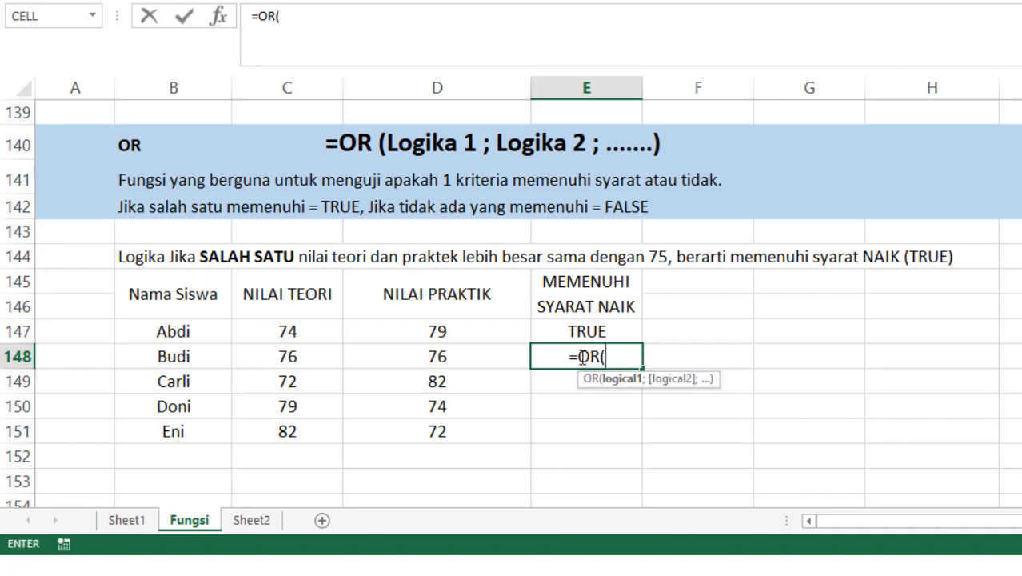
left_click(288, 356)
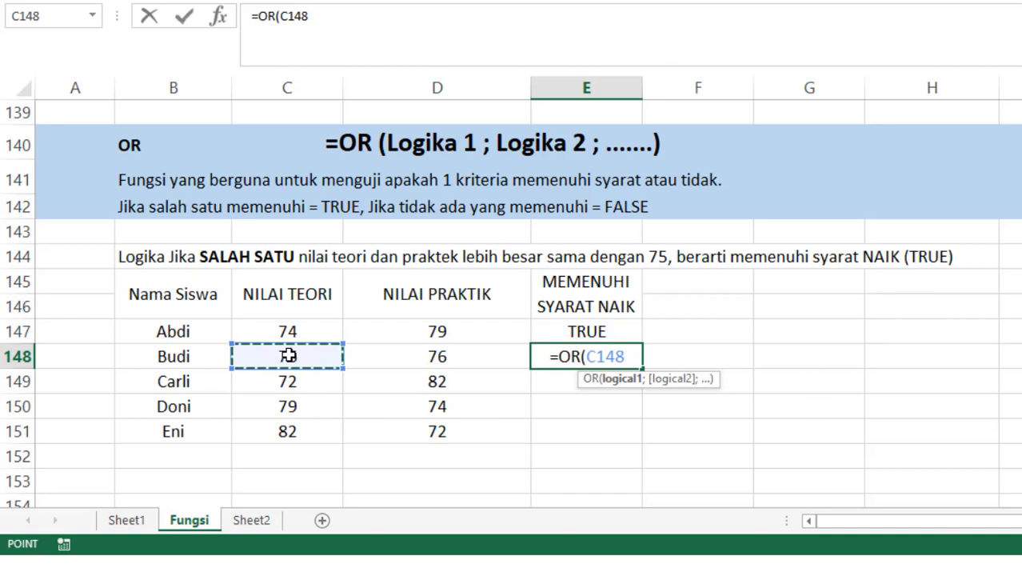
type(">=75;")
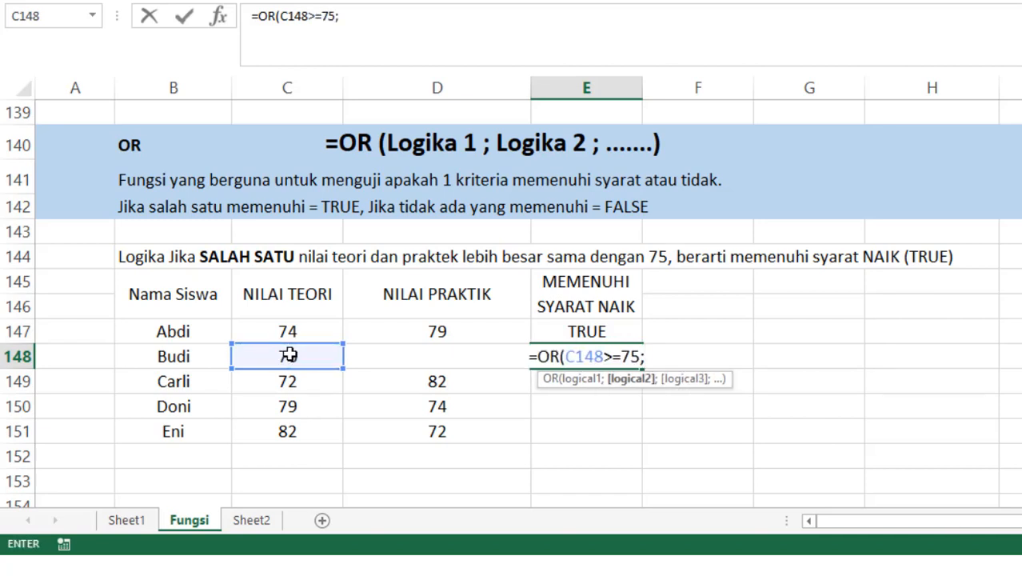
left_click(347, 357)
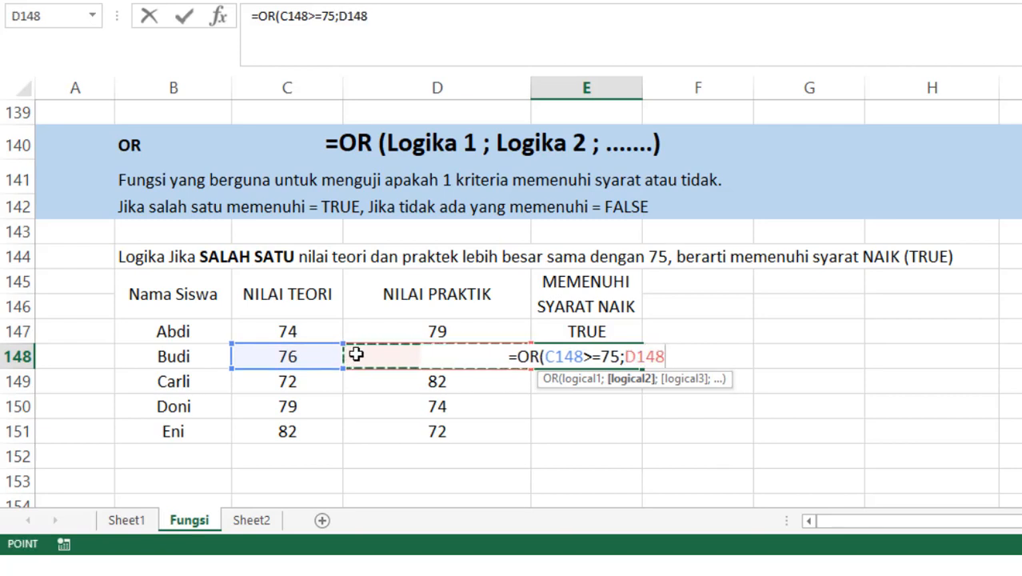
type(">=")
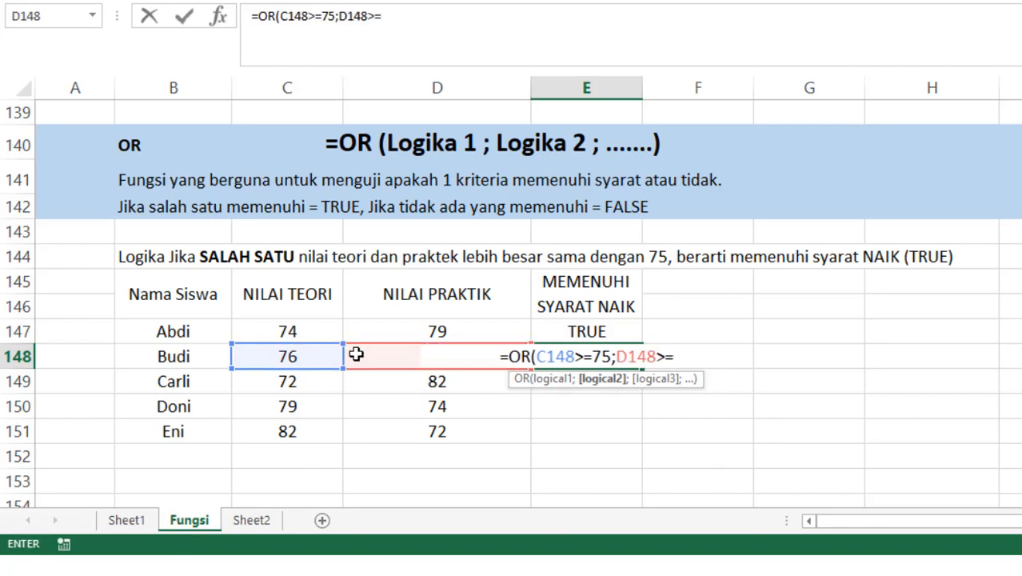
type("75)")
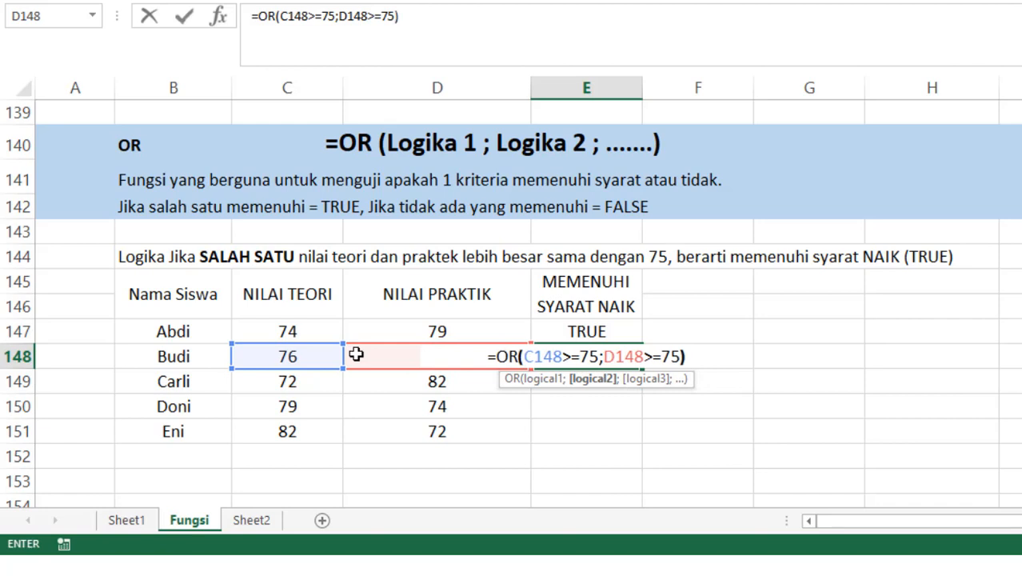
key("Return")
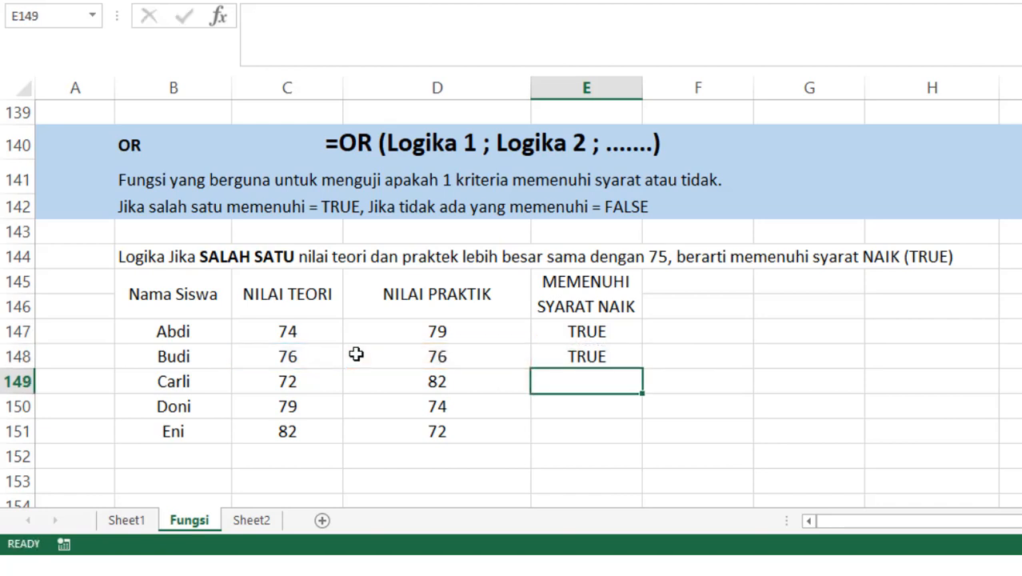
Compare the OR result in E148 with the second student's scores in C148 and D148
left_click(620, 358)
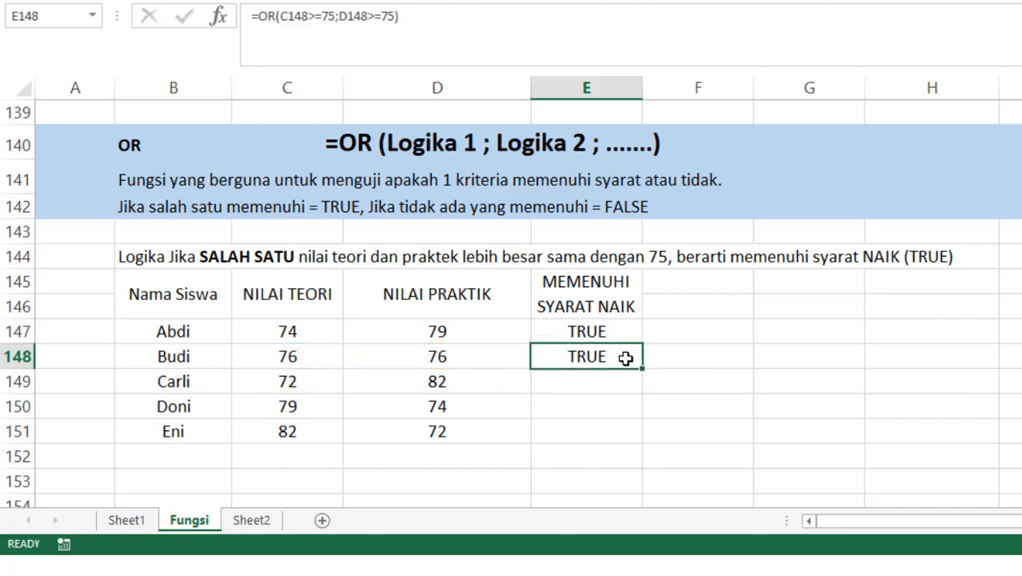
left_click(265, 361)
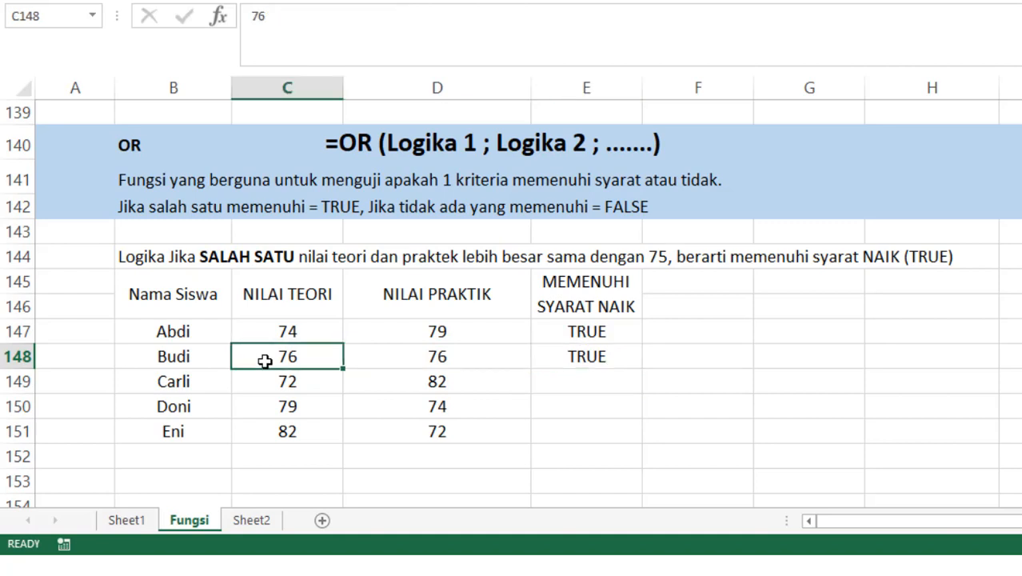
left_click(376, 356)
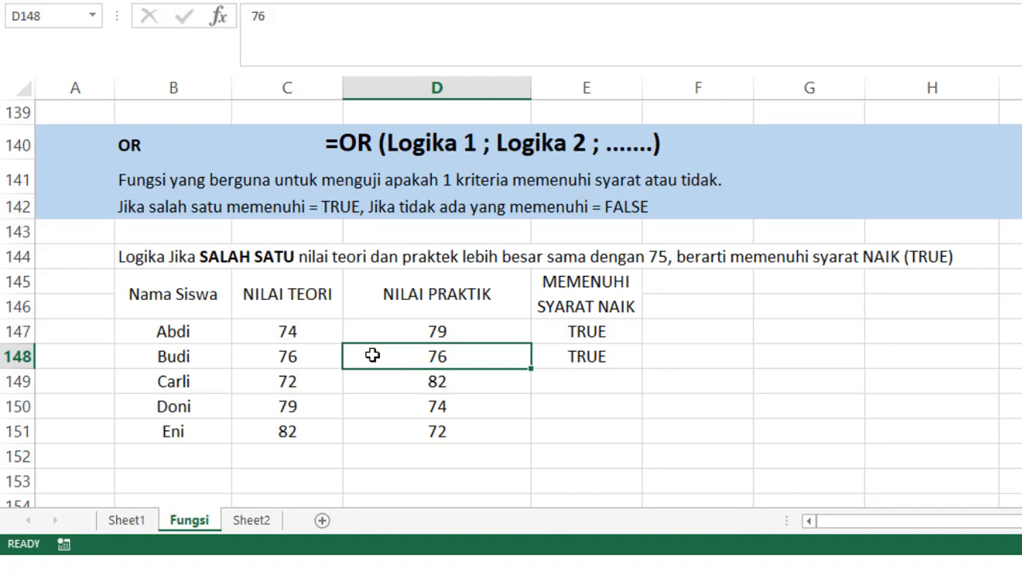
Enter the formula =OR(C149>=75;D149>=75) in E149 for the third student and check it against the practice score
left_click(563, 386)
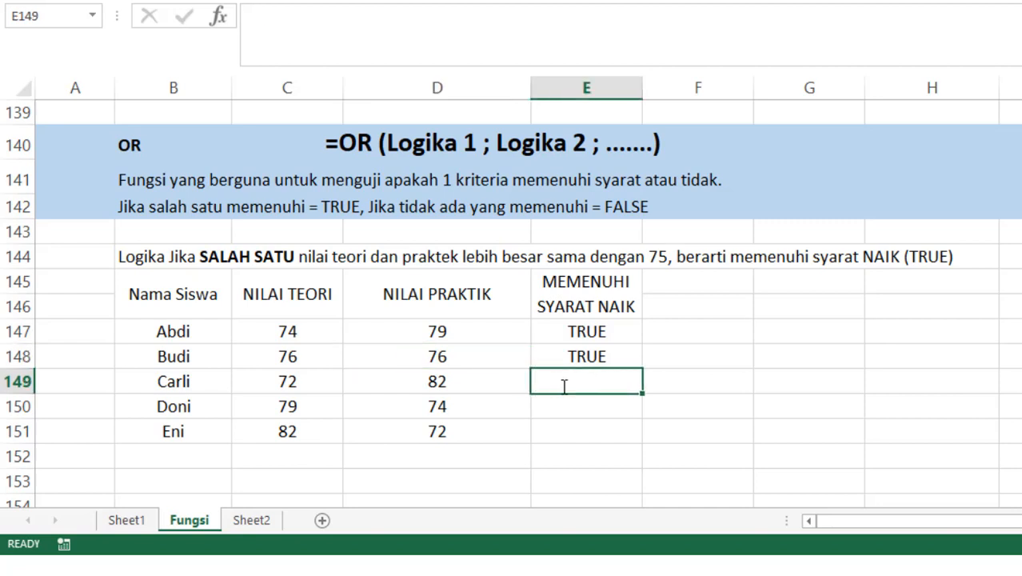
type("=OR(")
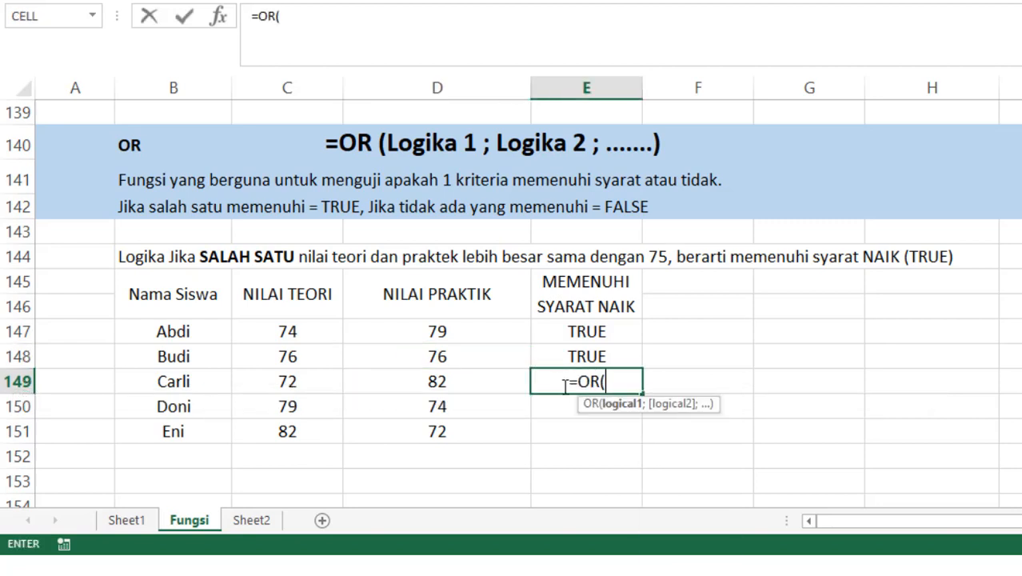
left_click(308, 380)
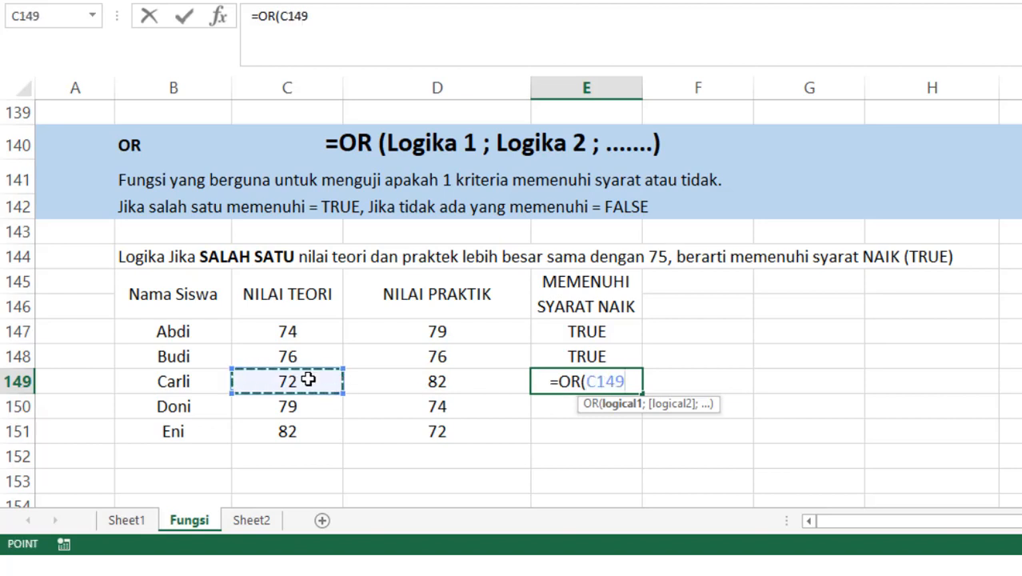
type(">=75")
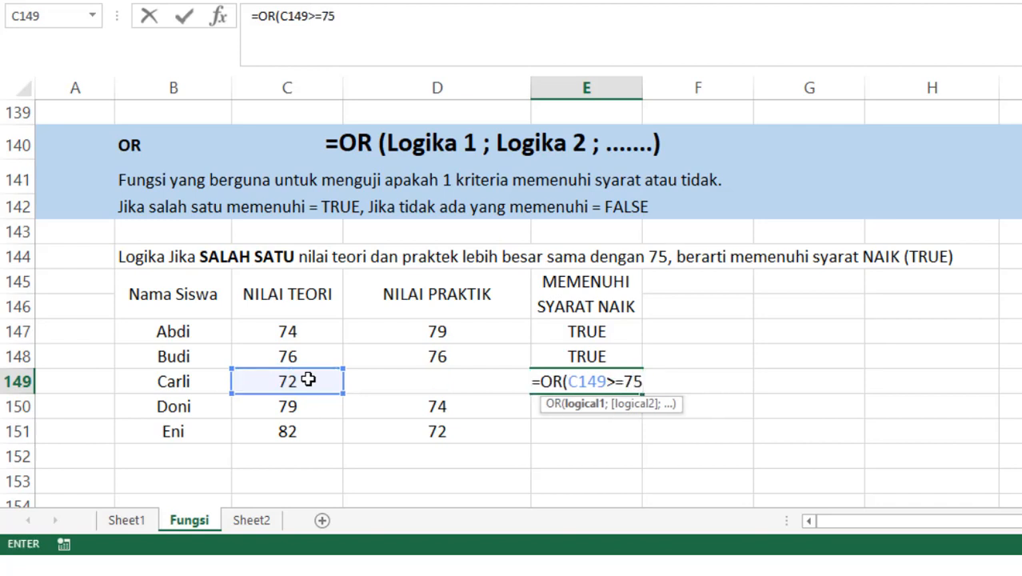
type(";")
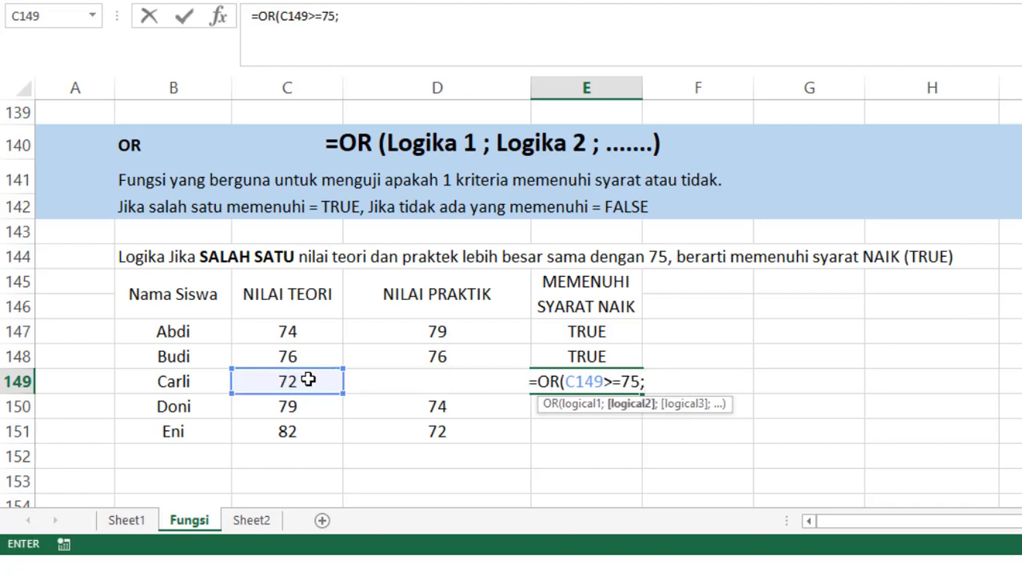
left_click(378, 378)
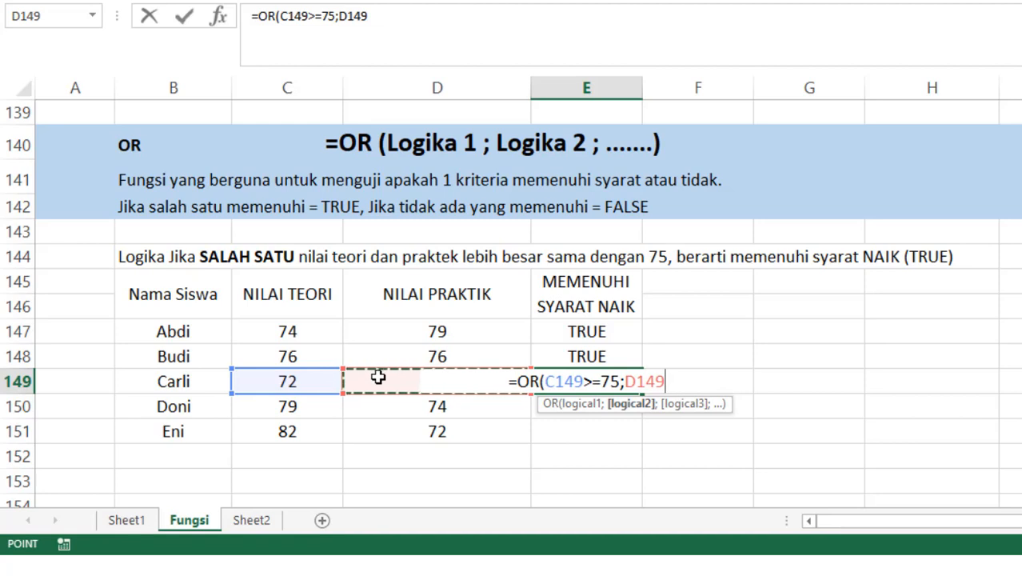
type(">=75")
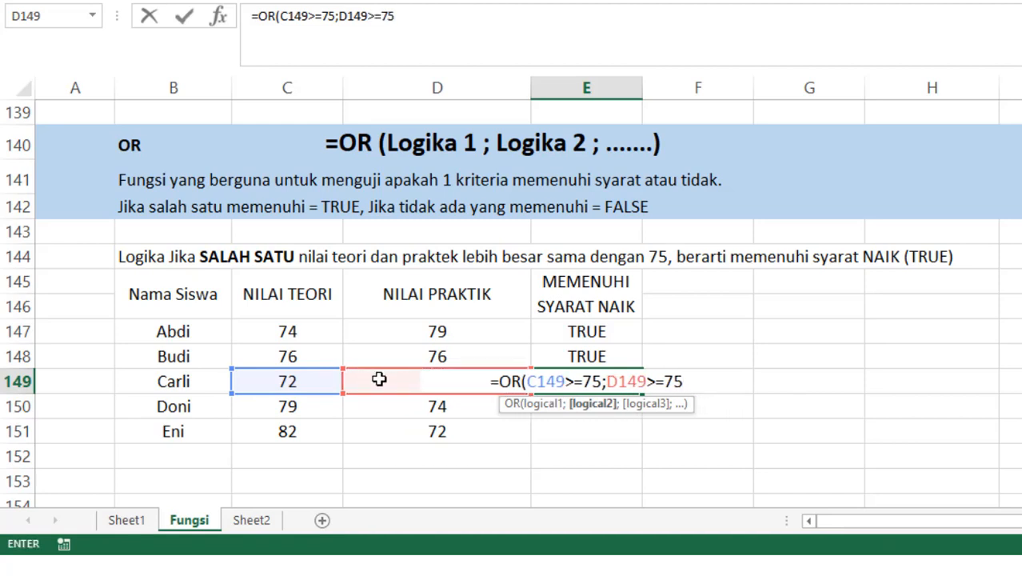
type(")")
key("Return")
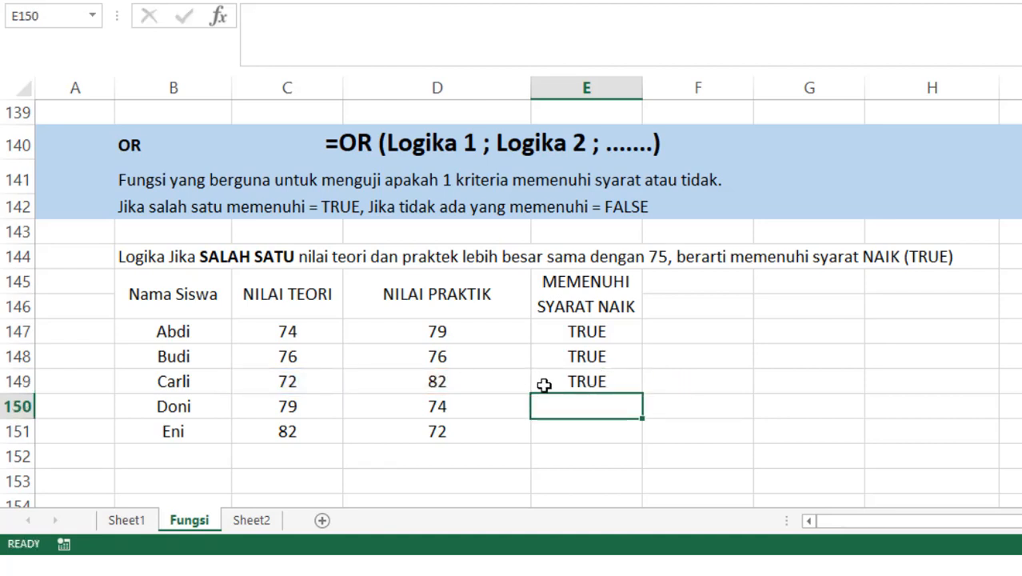
left_click(453, 382)
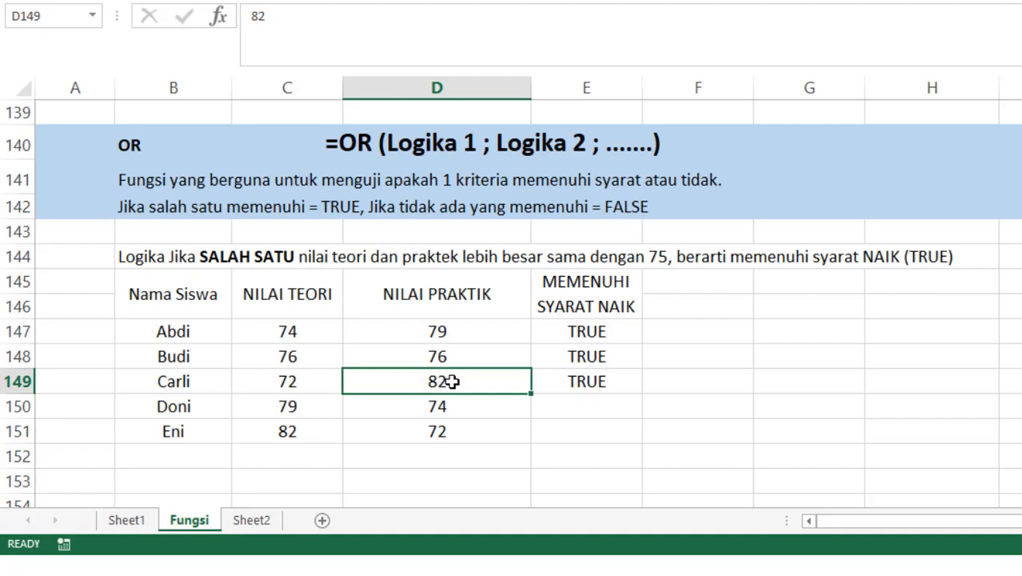
Enter the formula =OR(C150>=75;D150>=75) in E150 to test the fourth student's scores
left_click(585, 405)
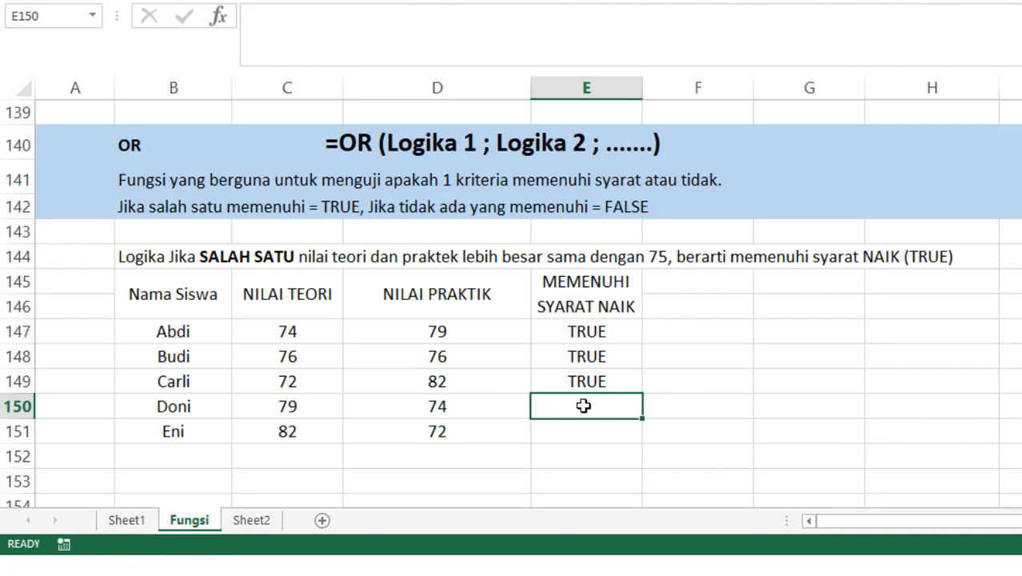
type("=OR(")
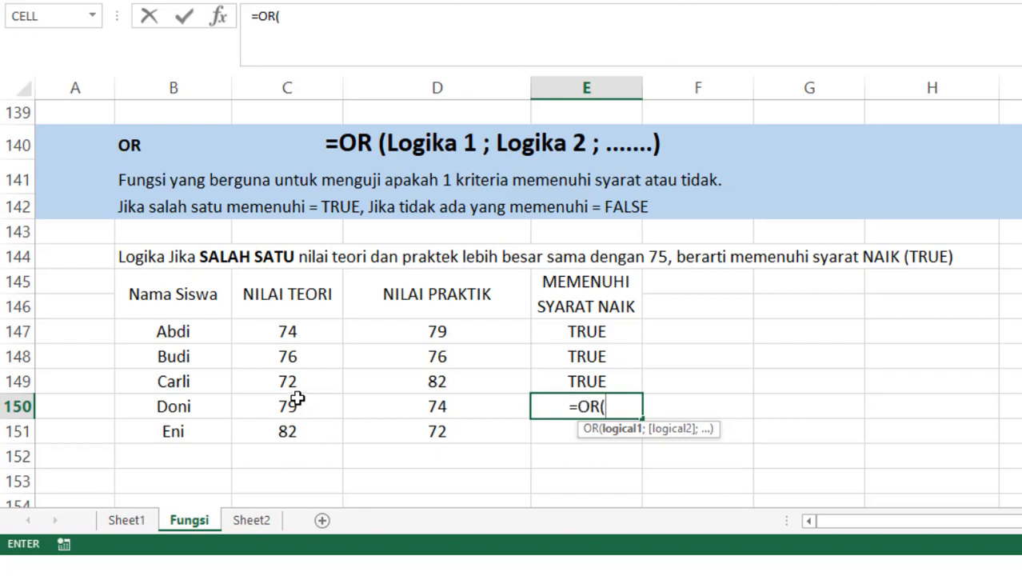
left_click(296, 400)
type(">=75")
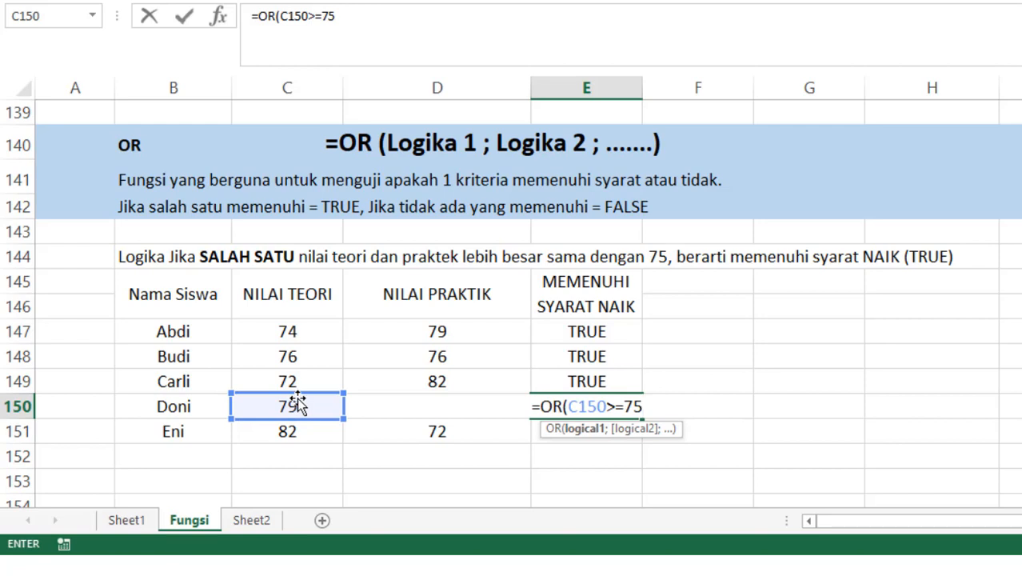
type(";")
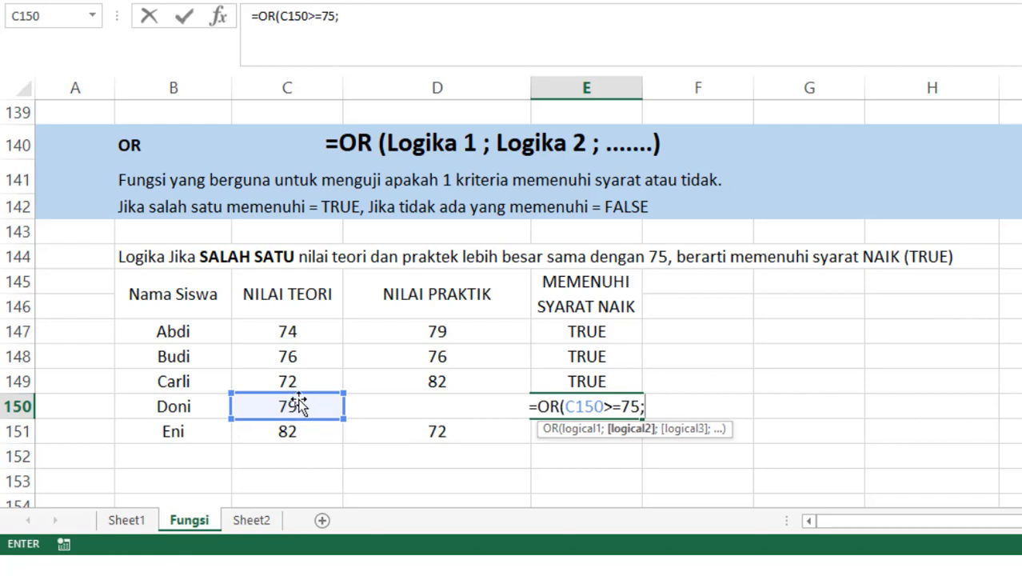
left_click(398, 412)
type(">=75")
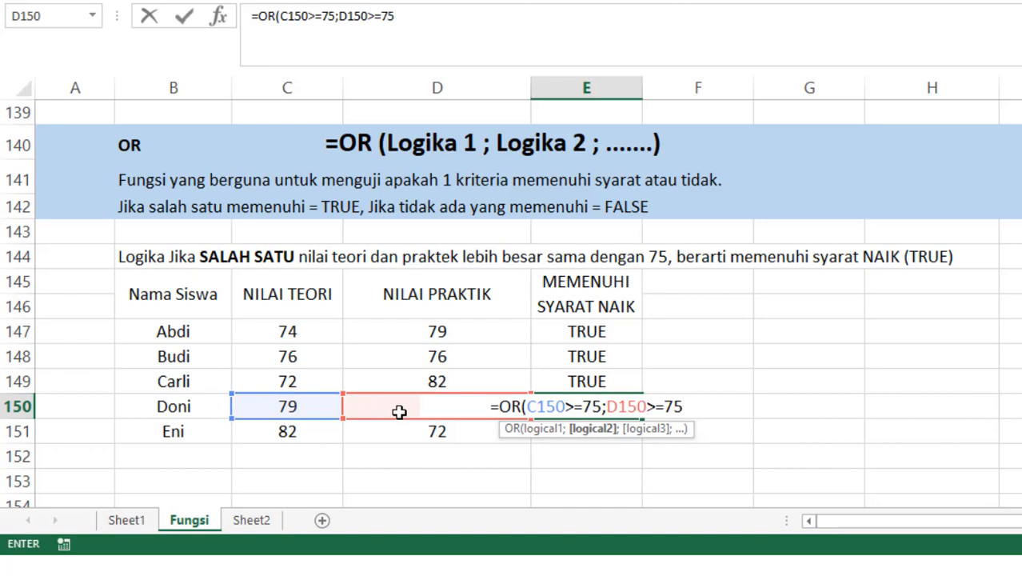
type(")")
key("Return")
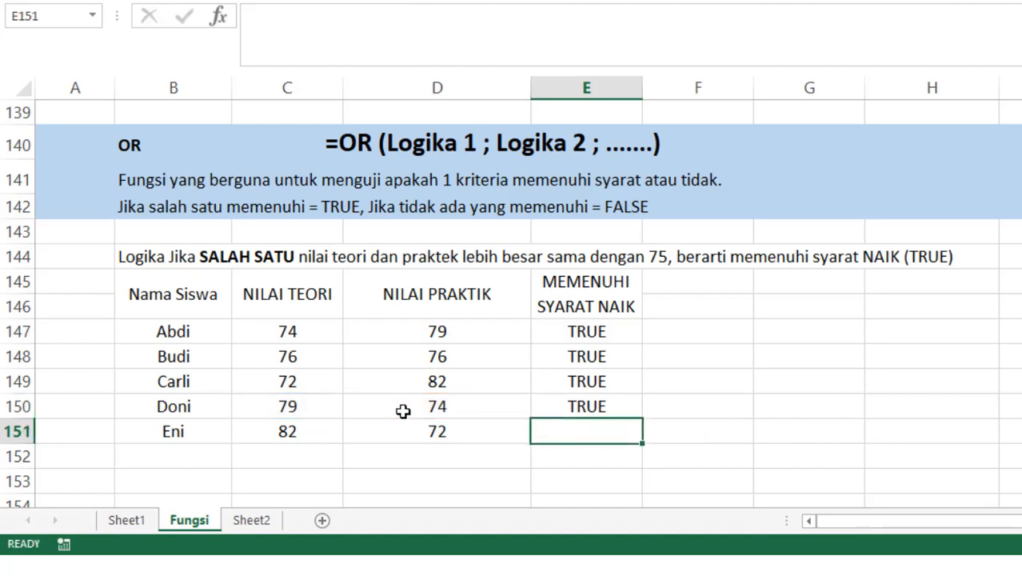
Compare the OR result in E150 with the fourth student's theory and practice scores in C150:D150
left_click(296, 408)
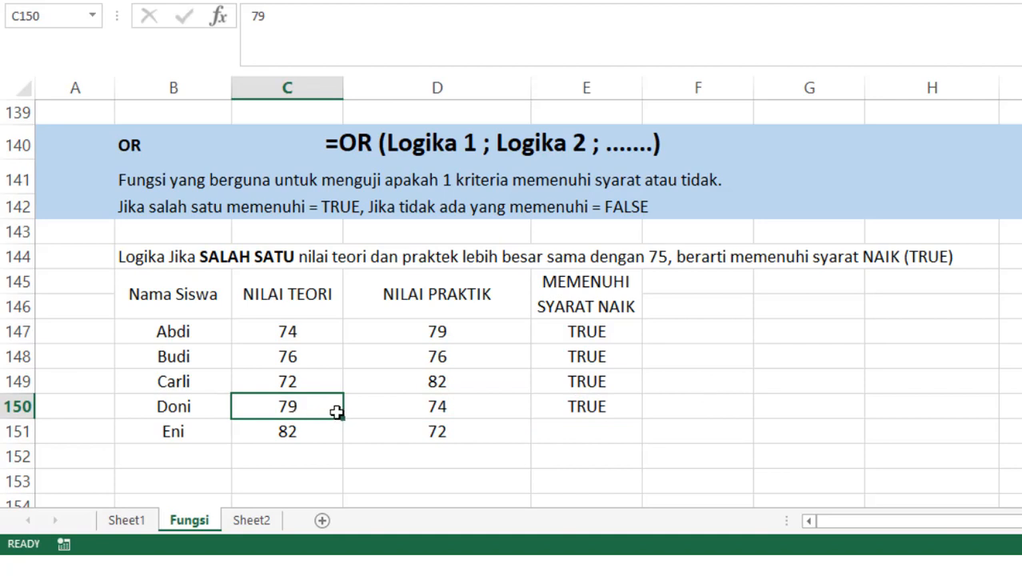
left_click_drag(323, 409, 398, 408)
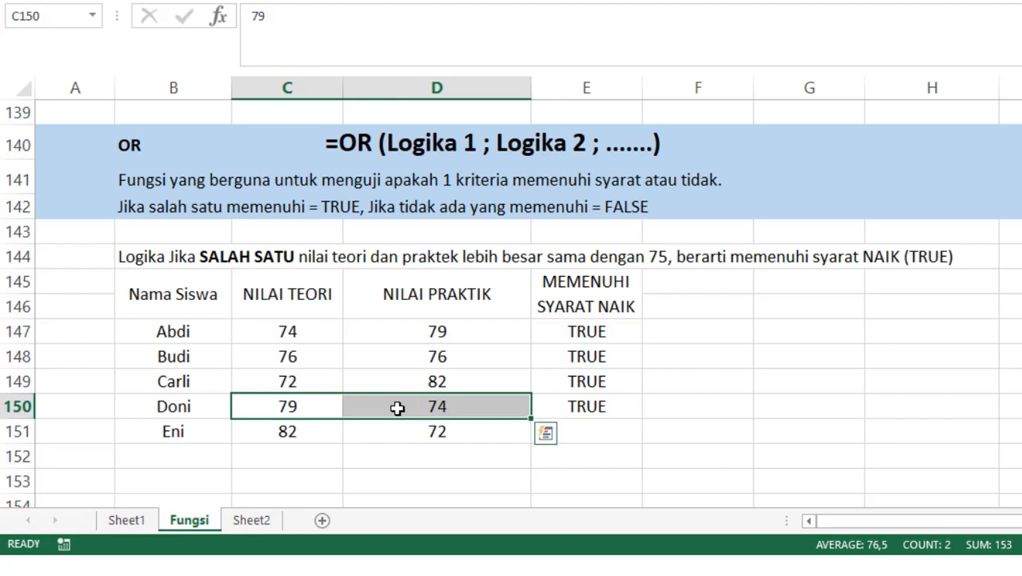
left_click(569, 408)
Enter the formula =OR(C151>=75;D151>=75) in E151 for the fifth student and check it against the theory score
left_click(592, 428)
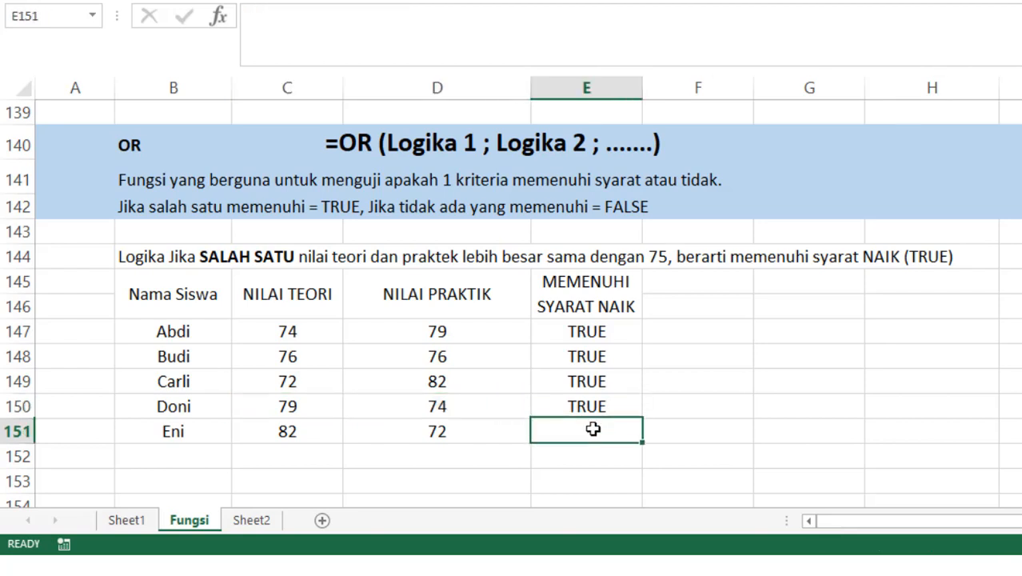
type("=")
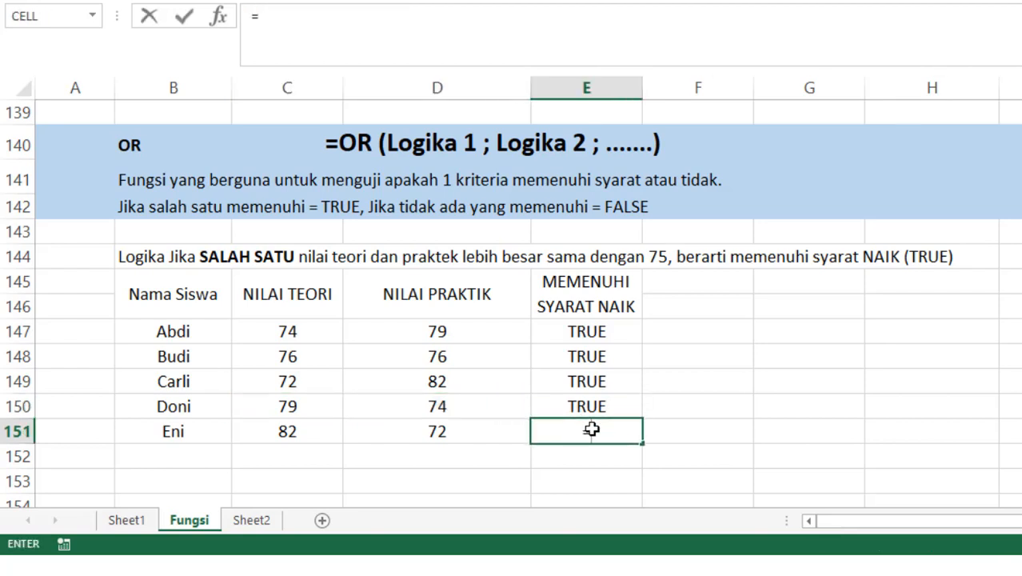
type("OR(")
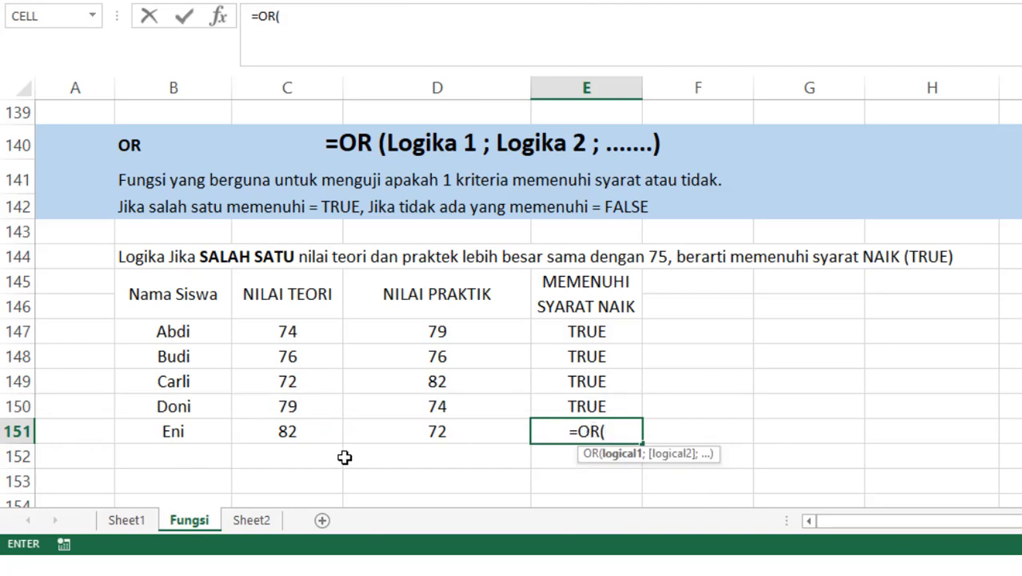
left_click(306, 425)
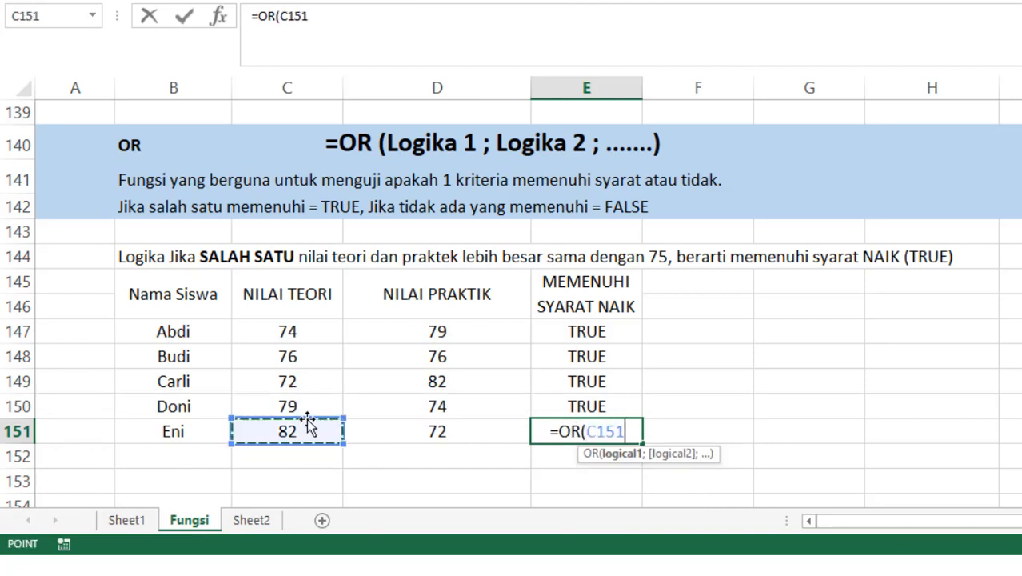
type(">=")
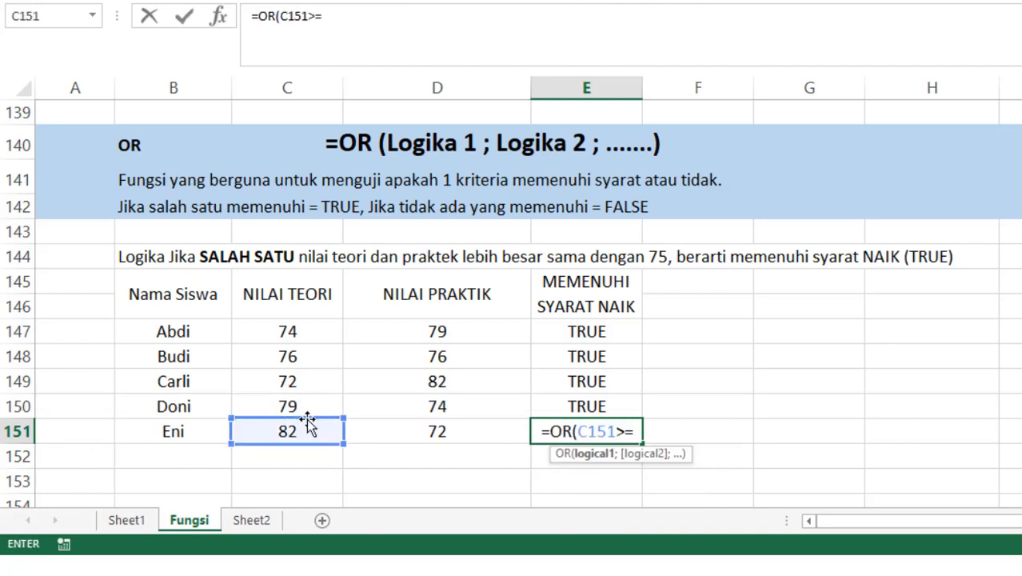
type("75;")
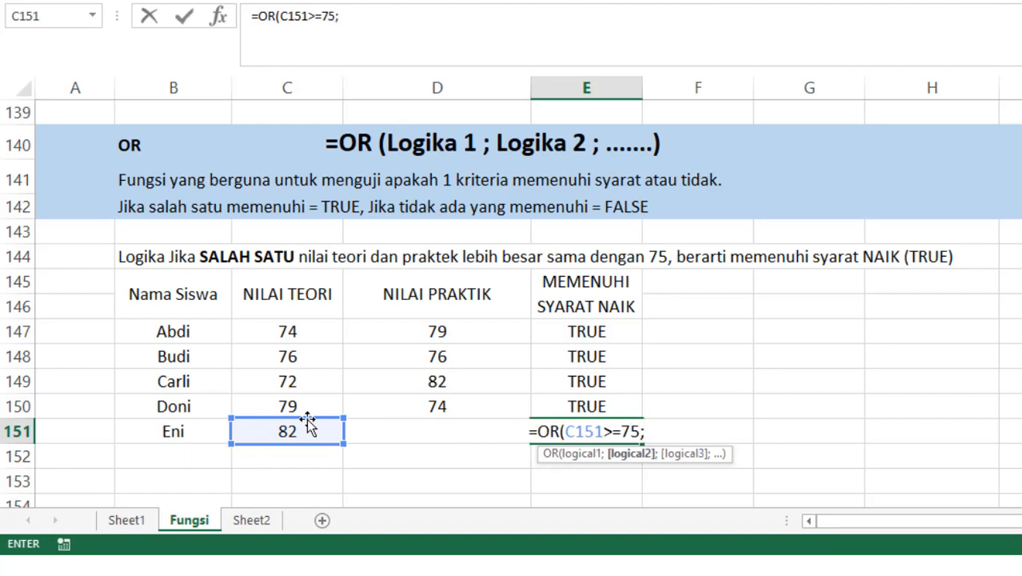
left_click(399, 430)
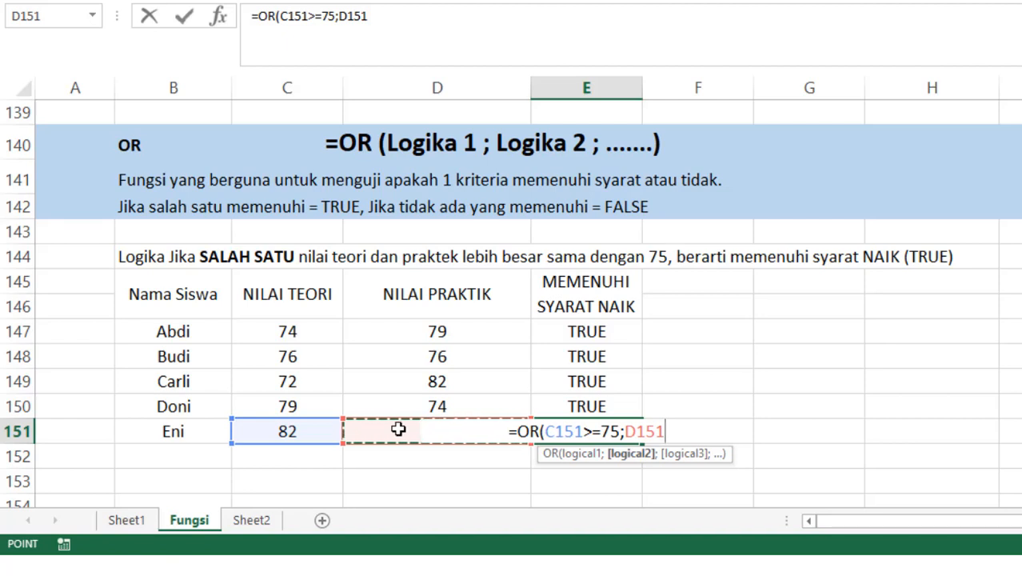
type(">=")
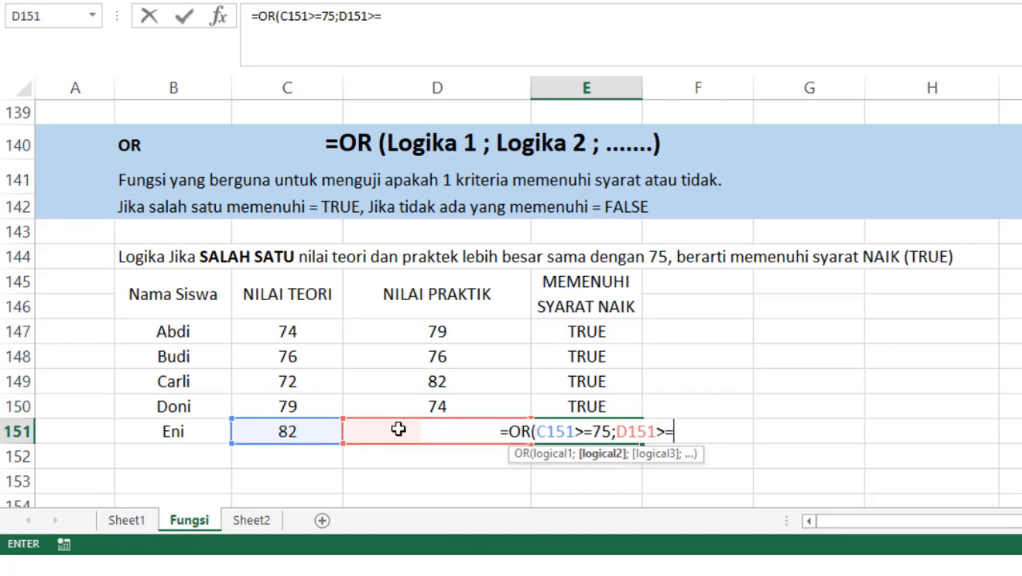
type("75)")
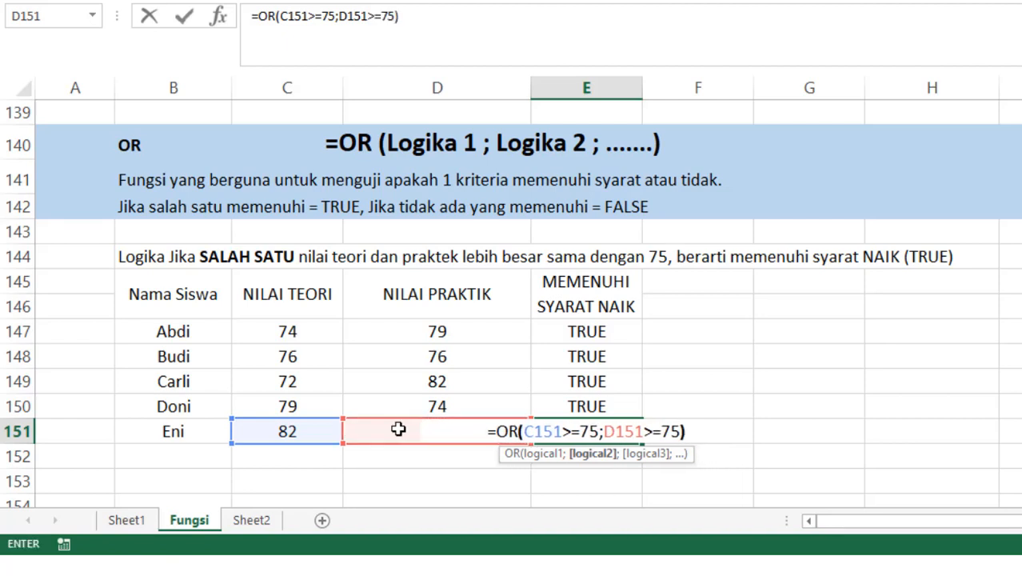
key("Return")
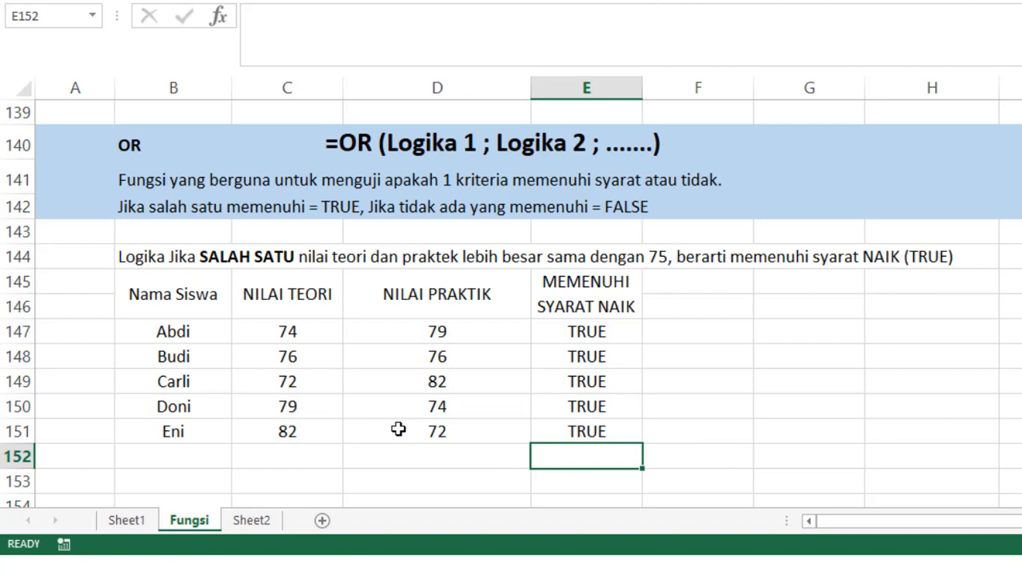
left_click(534, 434)
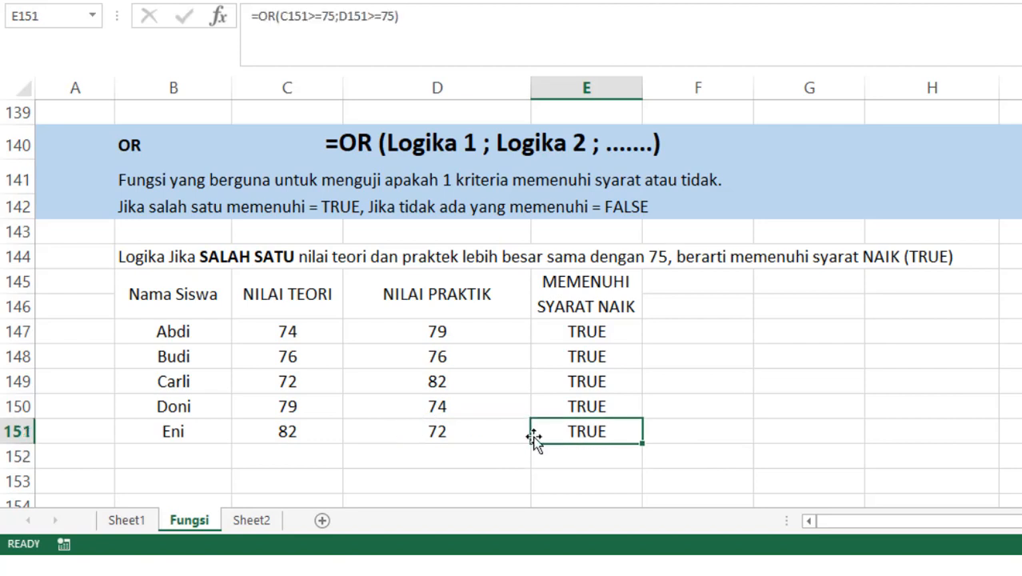
left_click(293, 429)
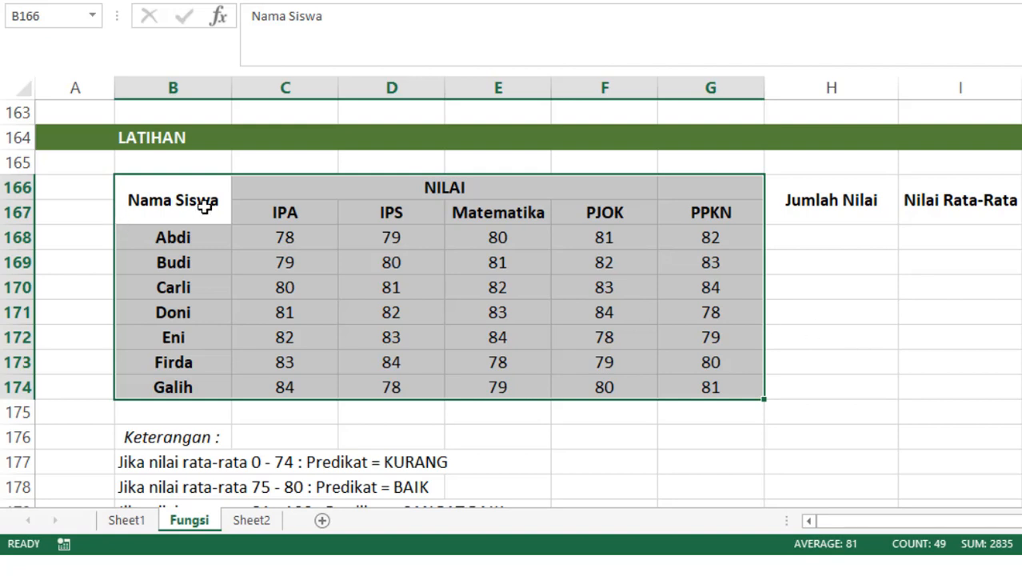
Review the LATIHAN exercise table's subject headings, student name column and the Jumlah Nilai column
left_click(289, 220)
left_click(374, 212)
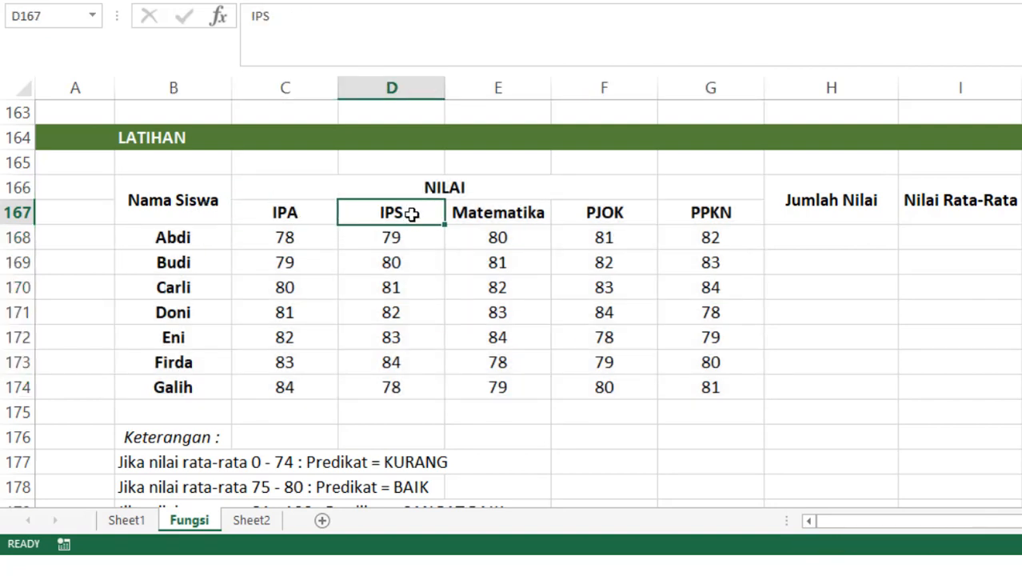
left_click(498, 212)
left_click(598, 212)
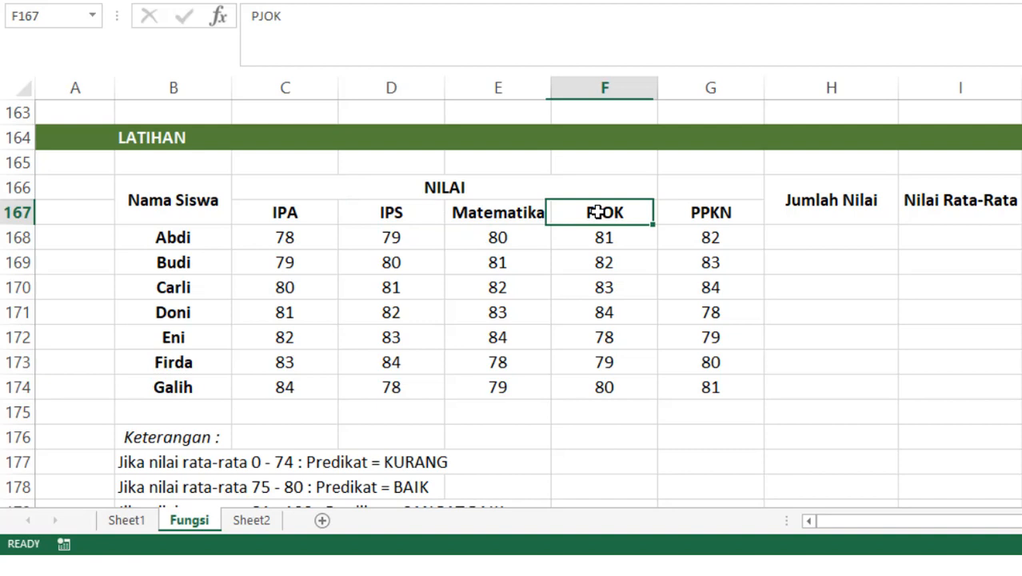
left_click(711, 209)
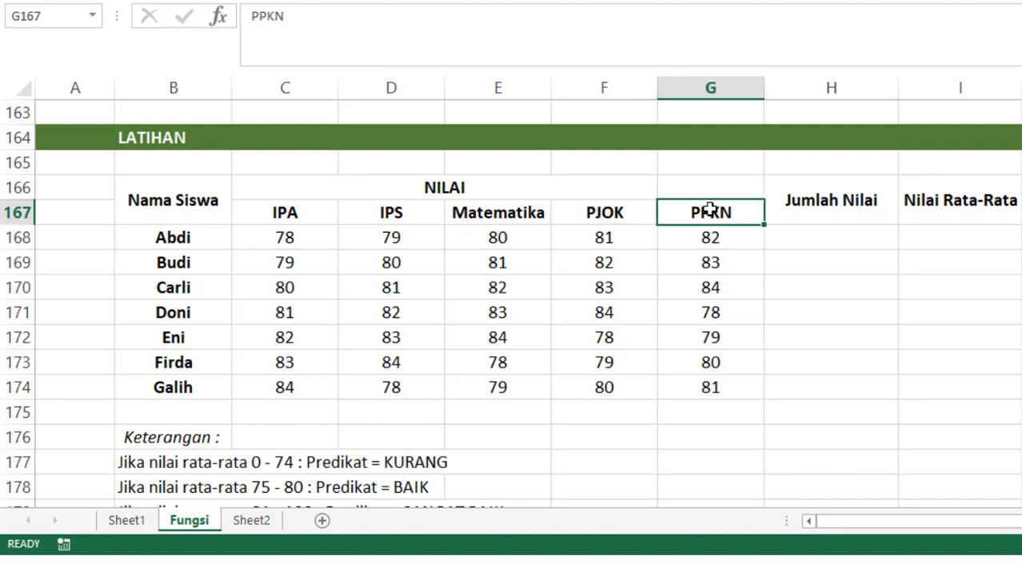
left_click(193, 198)
left_click(214, 241)
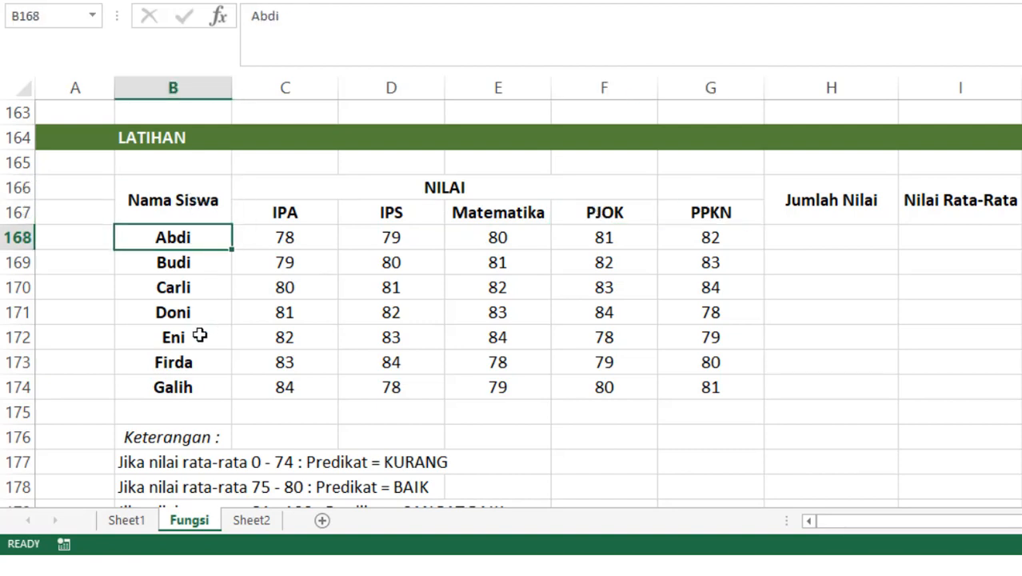
left_click(183, 387)
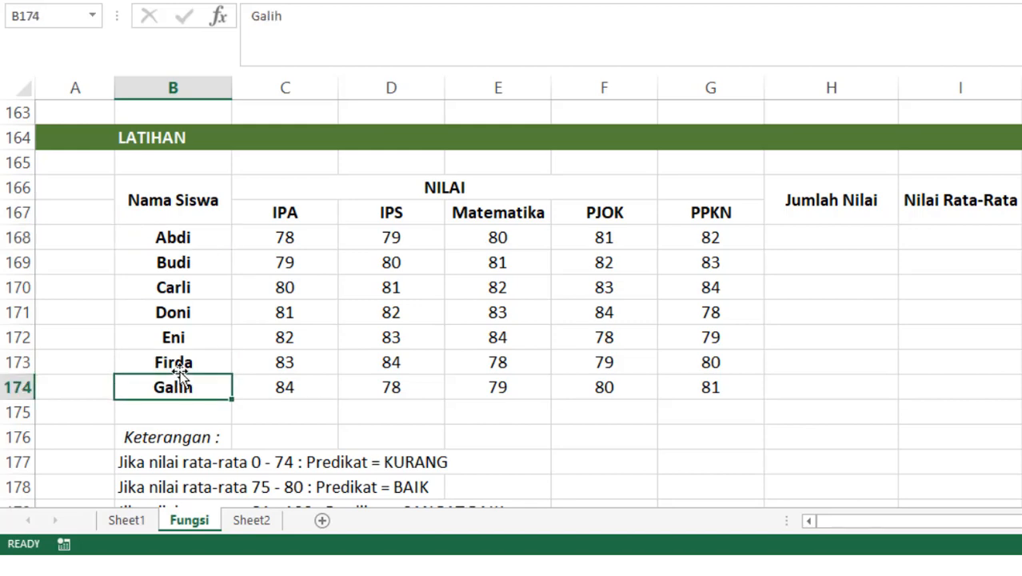
left_click(767, 190)
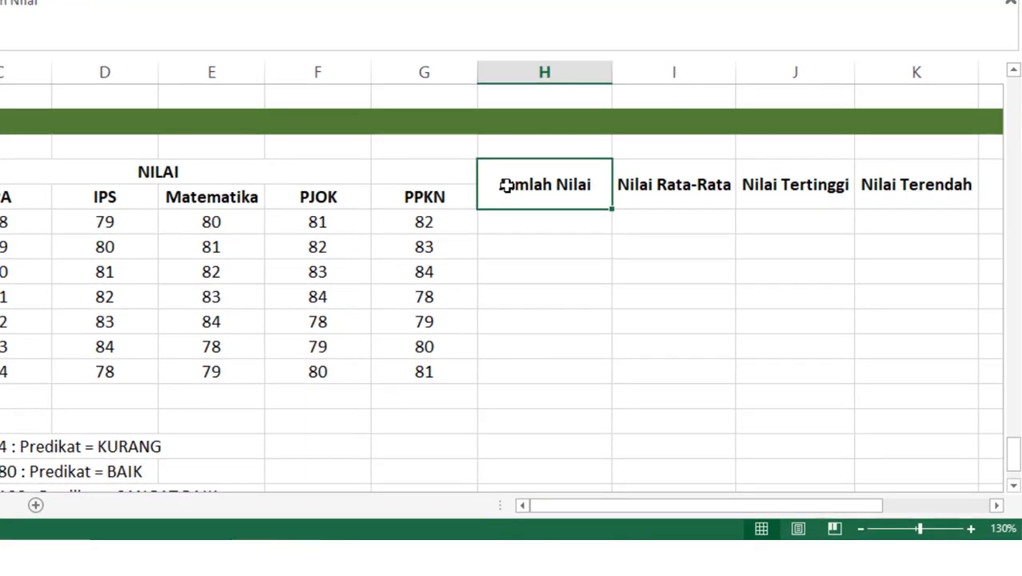
Review the LATIHAN table's headings from Nilai Rata-Rata through Nilai Terendah, PREDIKAT and NAIK KELAS / TIDAK NAIK KELAS
key("Right")
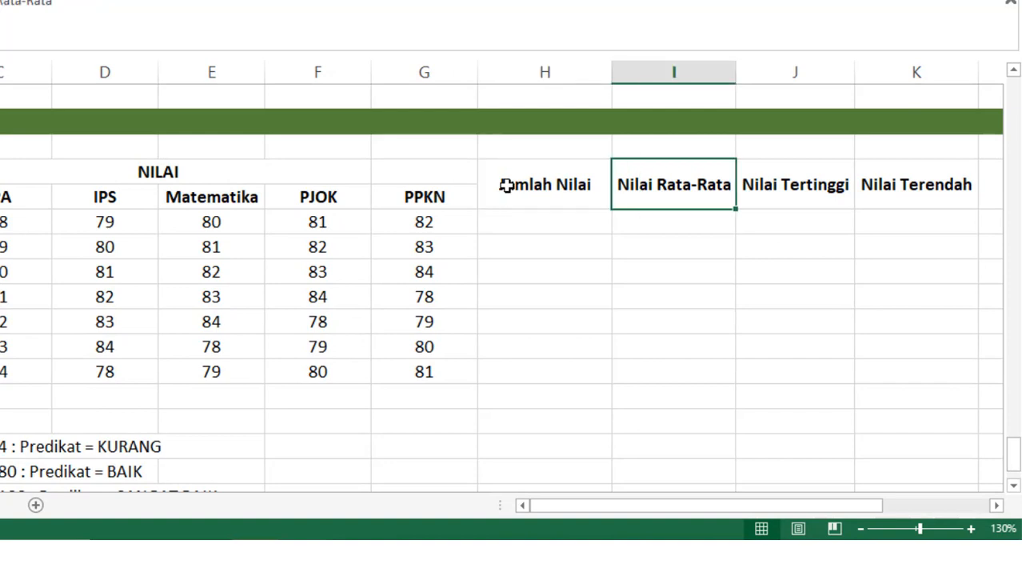
key("Right")
key("Right")
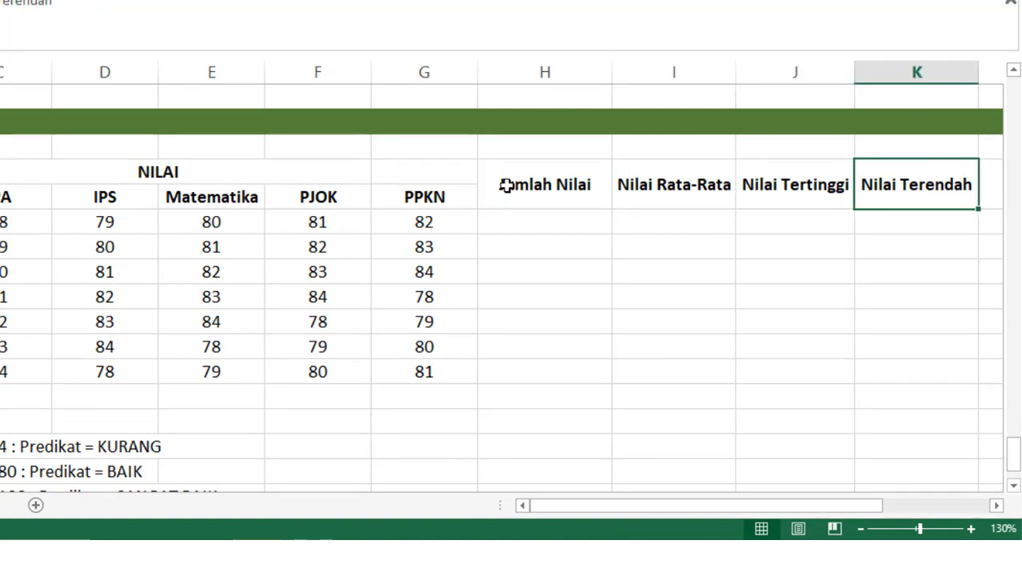
key("Right")
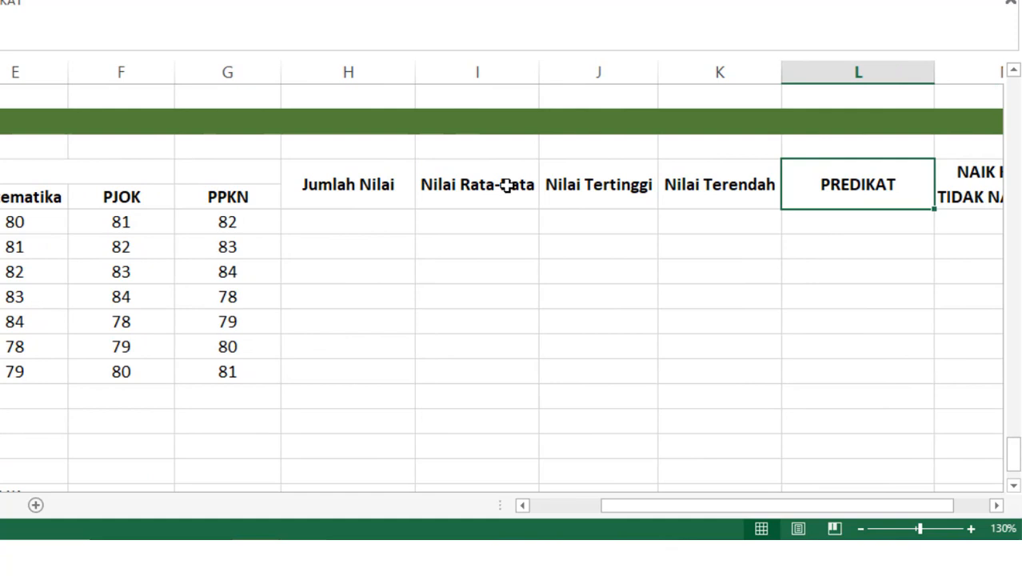
key("Right")
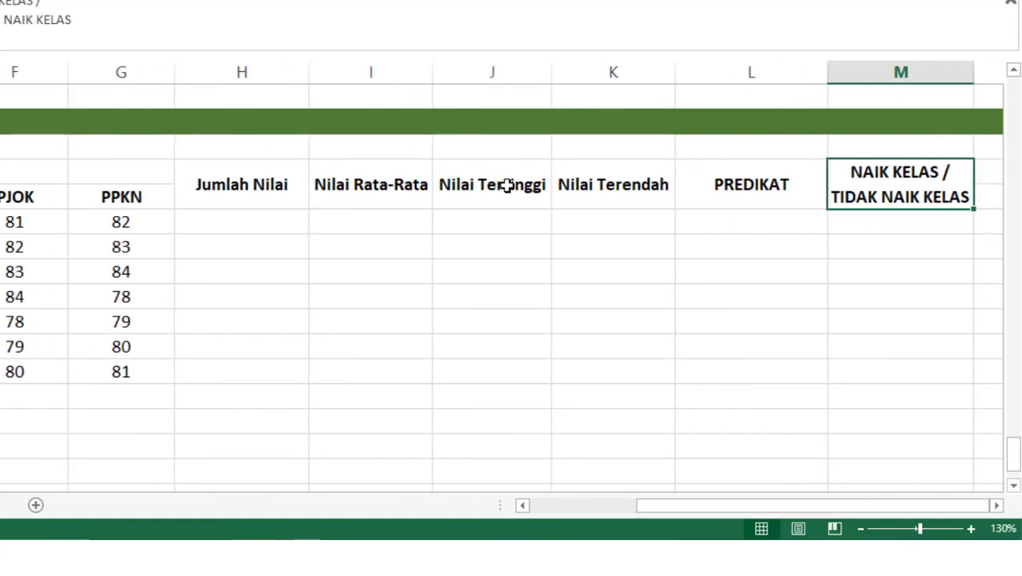
key("Left")
key("Left")
key("Left")
key("Left")
key("Left")
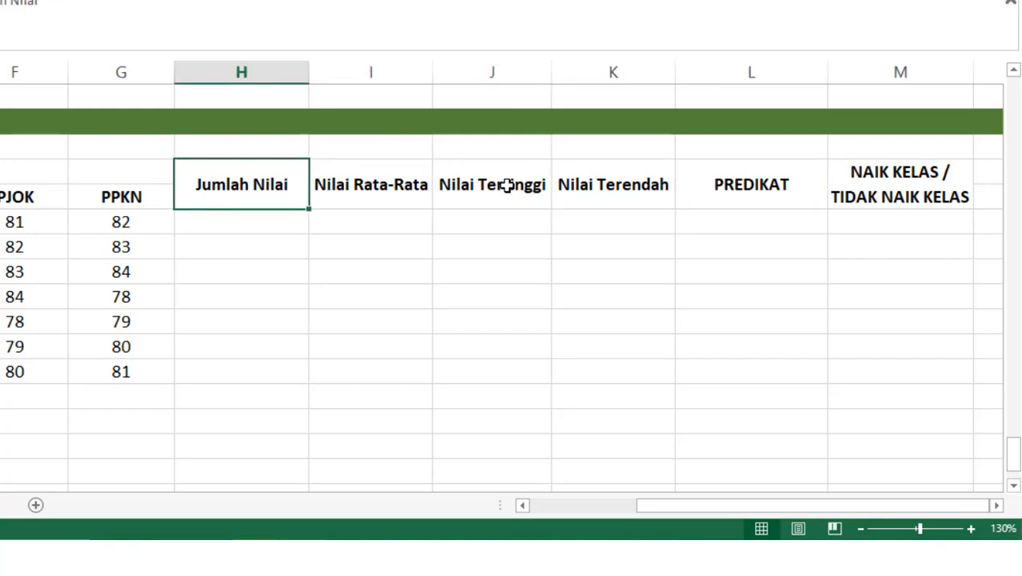
key("Left")
key("Left")
key("Left")
key("Left")
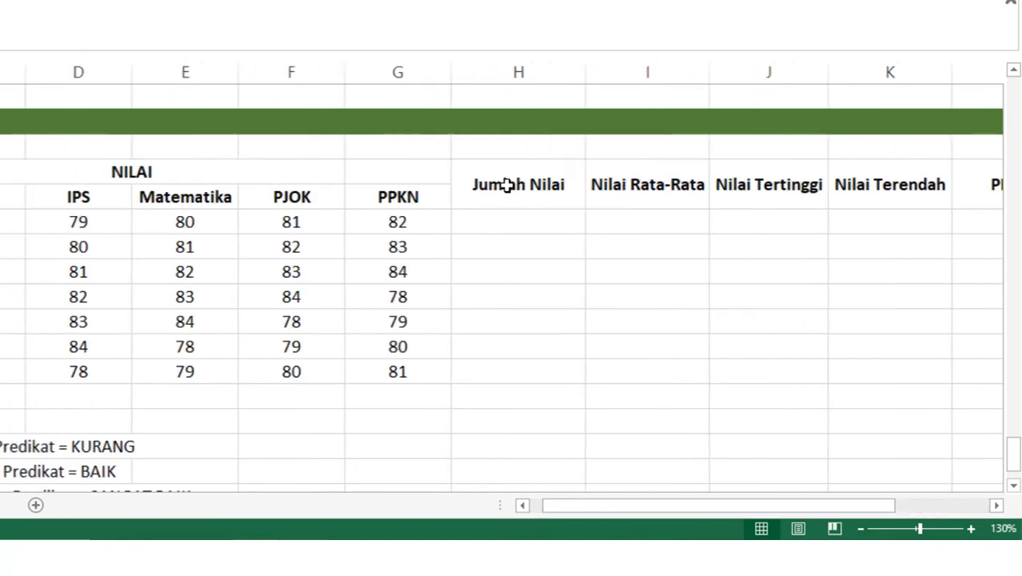
Examine the empty result cells under Jumlah Nilai, Nilai Rata-Rata, Nilai Tertinggi and Nilai Terendah in H168:K174 beside the scores
key("Right")
key("Right")
key("Right")
key("Right")
key("Down")
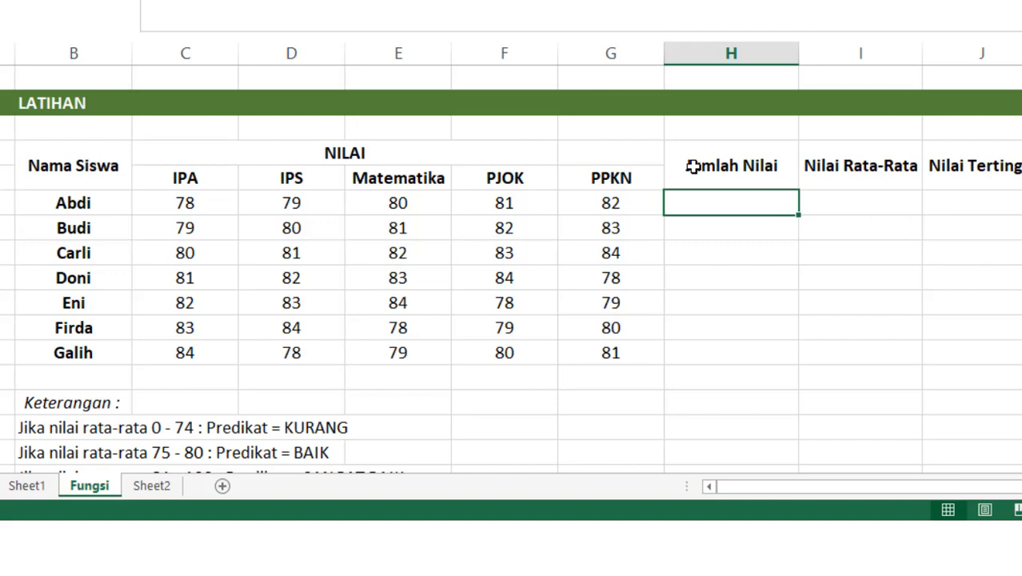
key("Right")
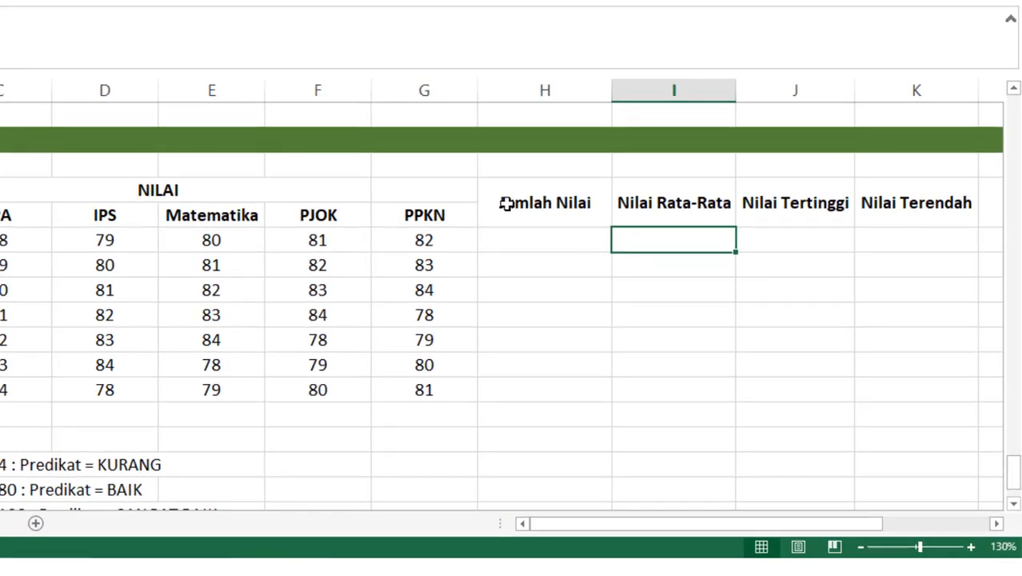
key("Right")
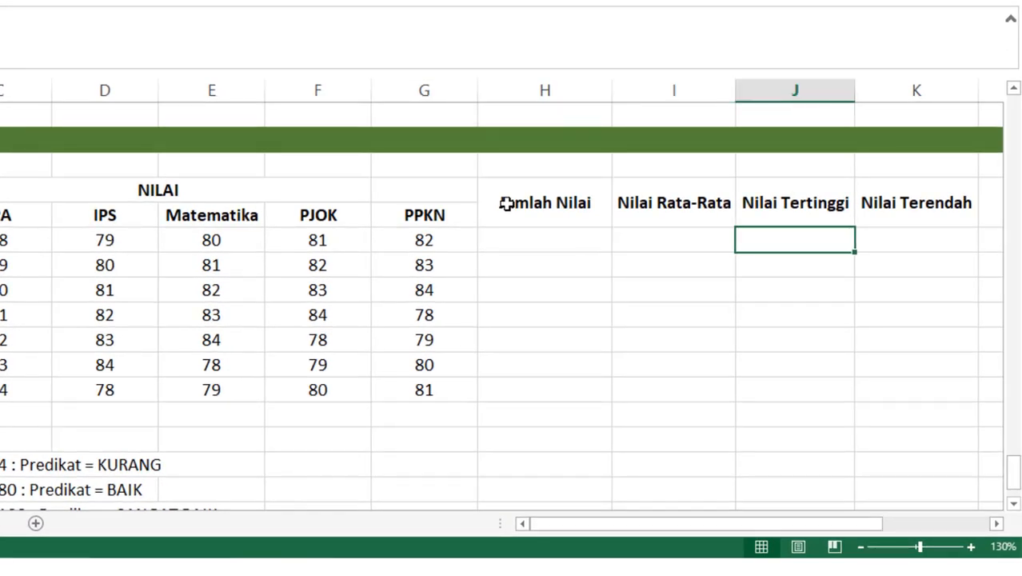
key("Right")
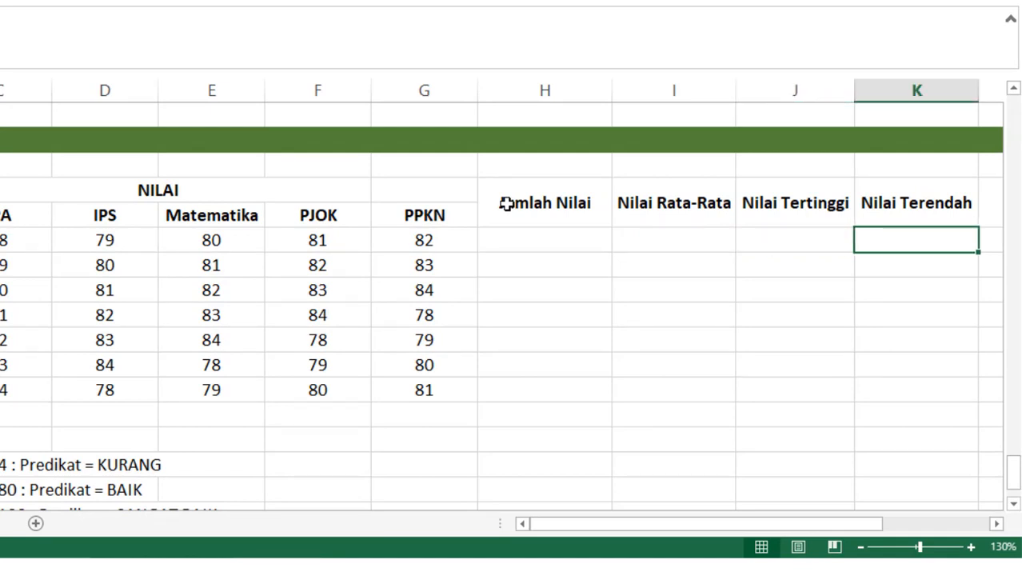
key("Down")
key("Down")
key("Down")
key("Down")
key("Down")
key("Down")
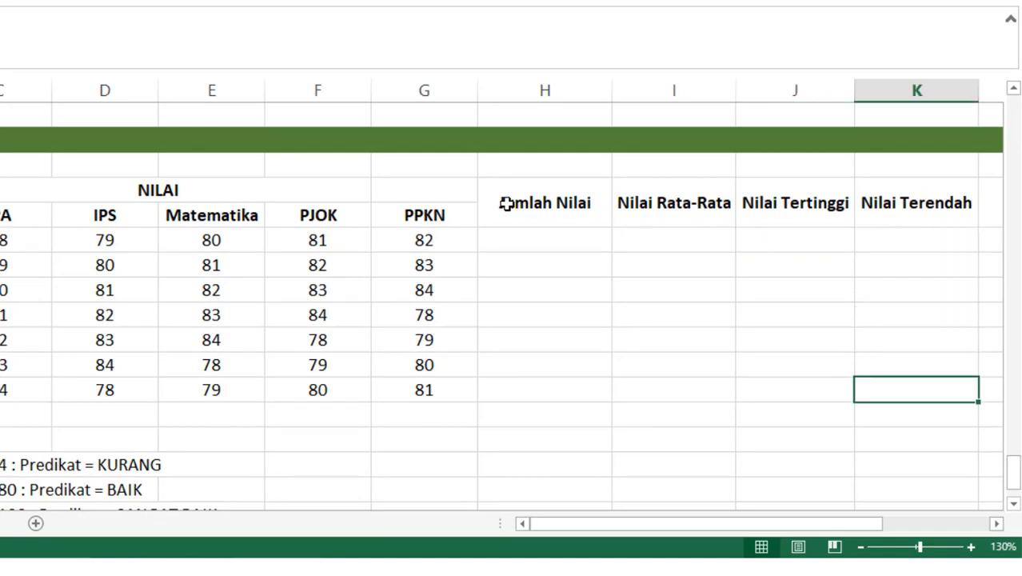
key("Left")
key("Left")
key("Left")
key("Left")
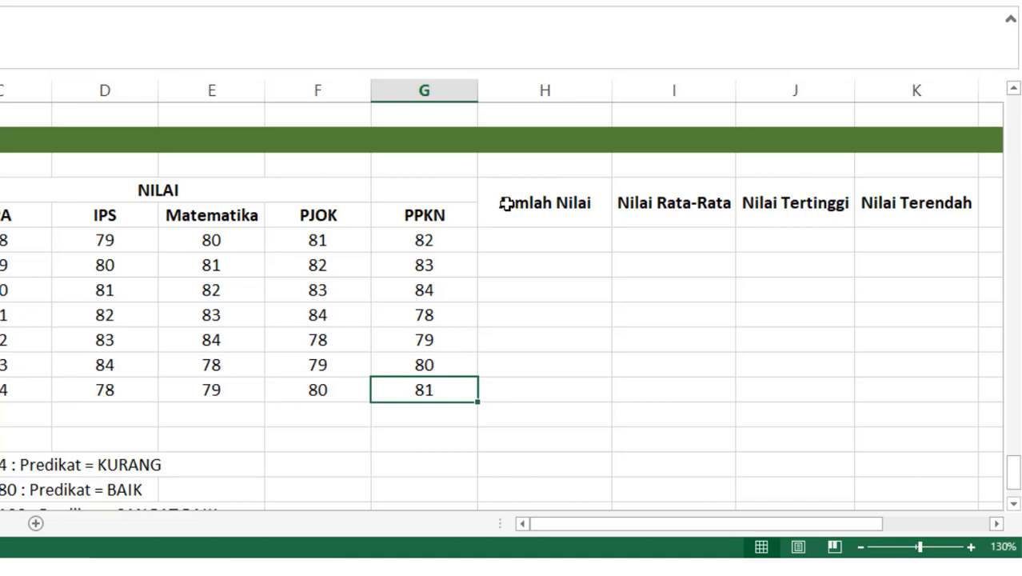
Examine the empty PREDIKAT cells in L168:L174 beside the NAIK KELAS / TIDAK NAIK KELAS column
key("Right")
key("Right")
key("Right")
key("Right")
key("Right")
key("Right")
key("Left")
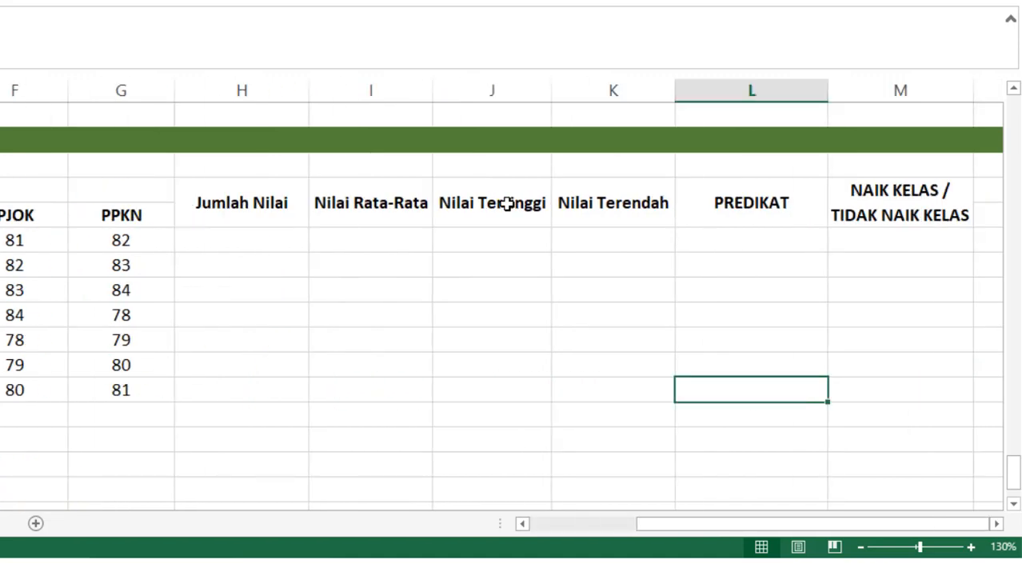
key("Up")
key("Up")
key("Up")
key("Up")
key("Up")
key("Up")
Read the three Keterangan rules in B177:B179 that define the predikat for each average-score range
key("Left")
key("Left")
key("Left")
key("Left")
key("Left")
key("Left")
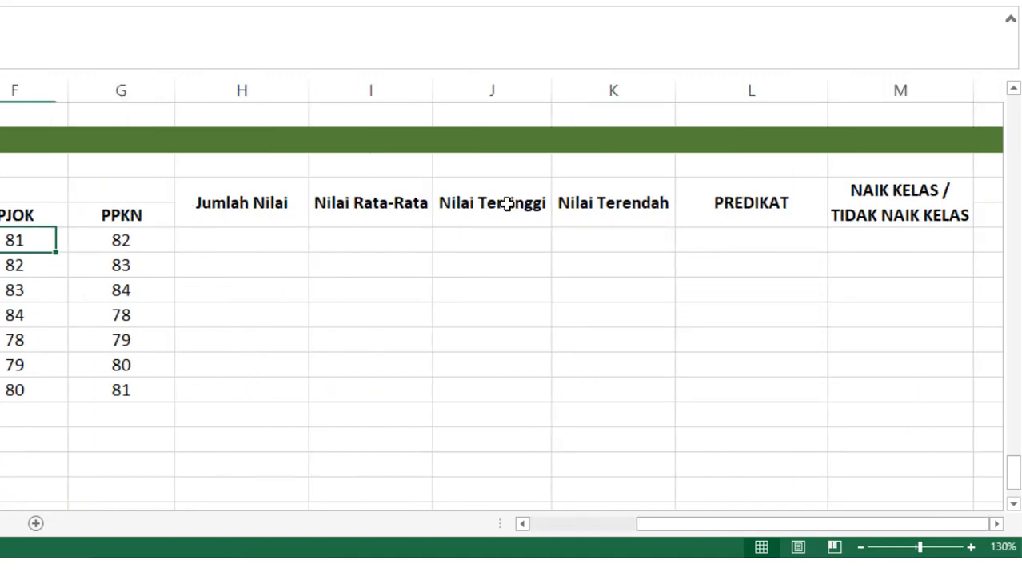
key("Left")
key("Left")
key("Left")
key("Left")
key("Down")
key("Down")
key("Down")
key("Down")
key("Down")
key("Down")
key("Down")
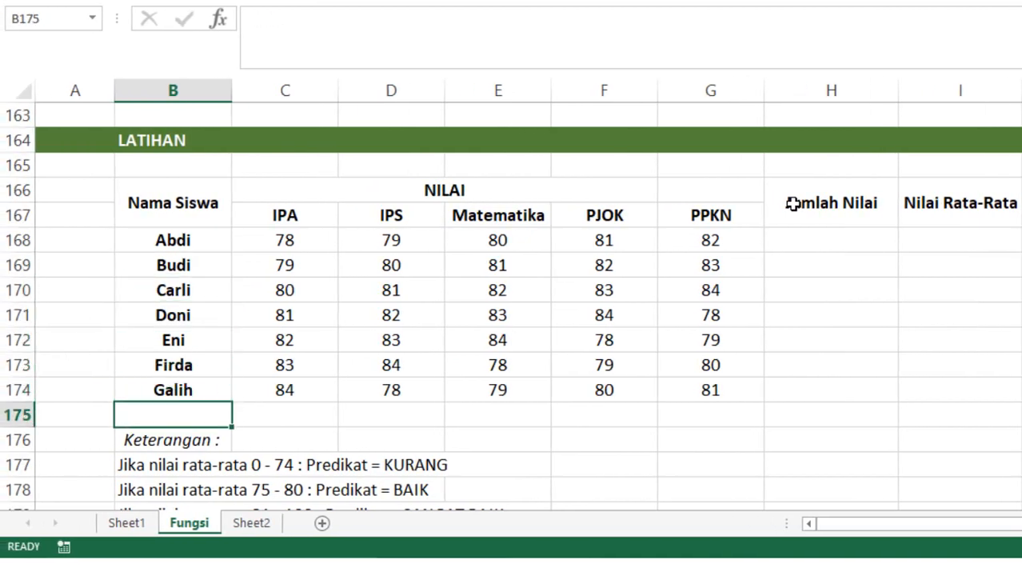
key("Down")
key("Down")
key("Down")
key("Down")
key("Down")
key("Up")
key("Up")
key("Up")
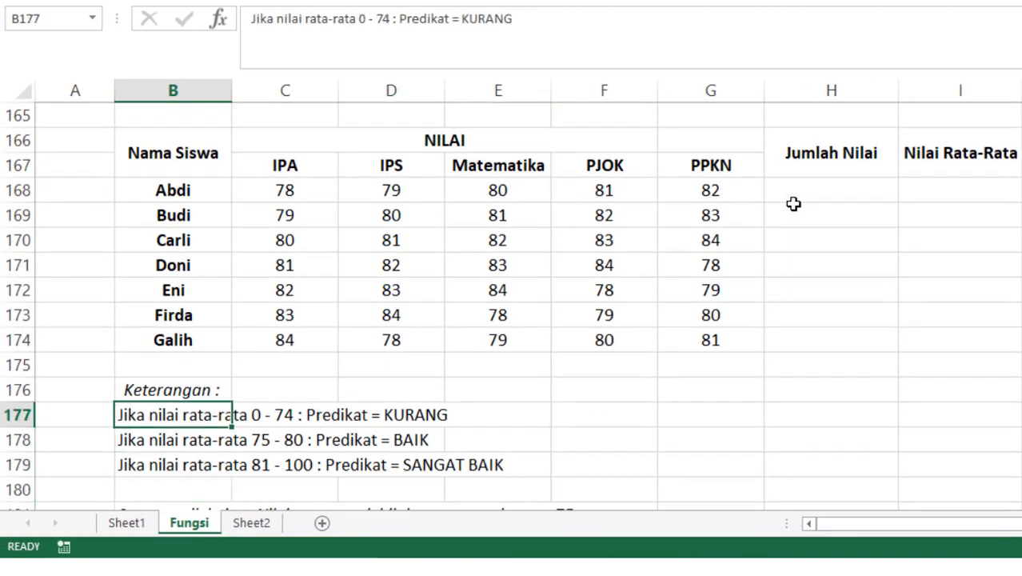
key("Right")
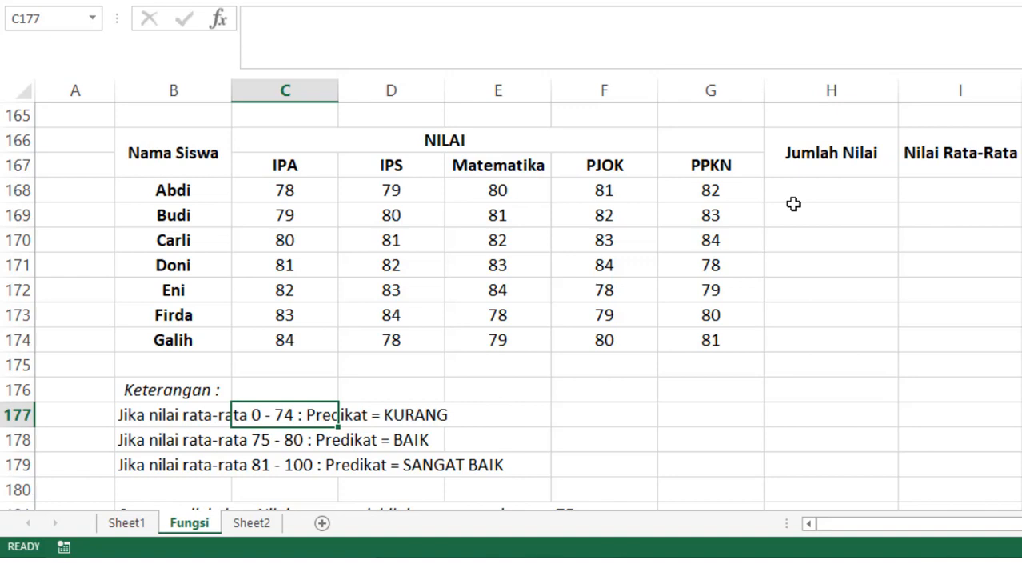
key("Right")
key("Left")
key("Left")
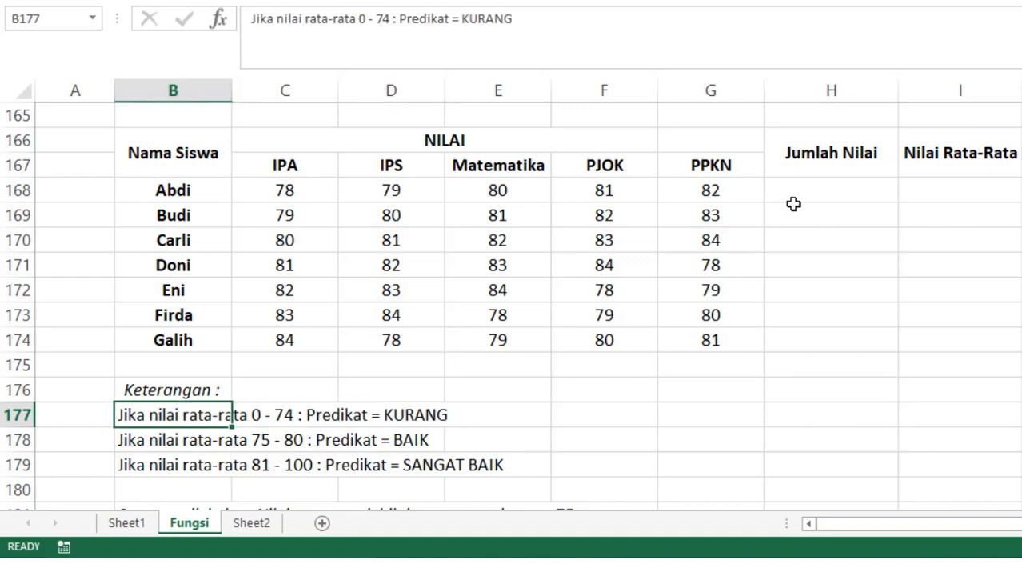
key("Down")
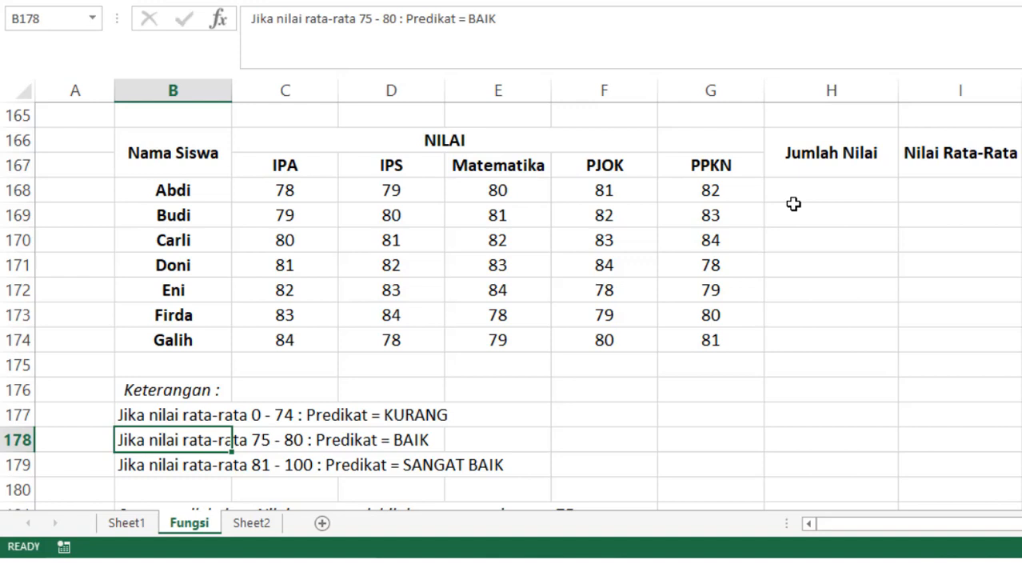
key("Down")
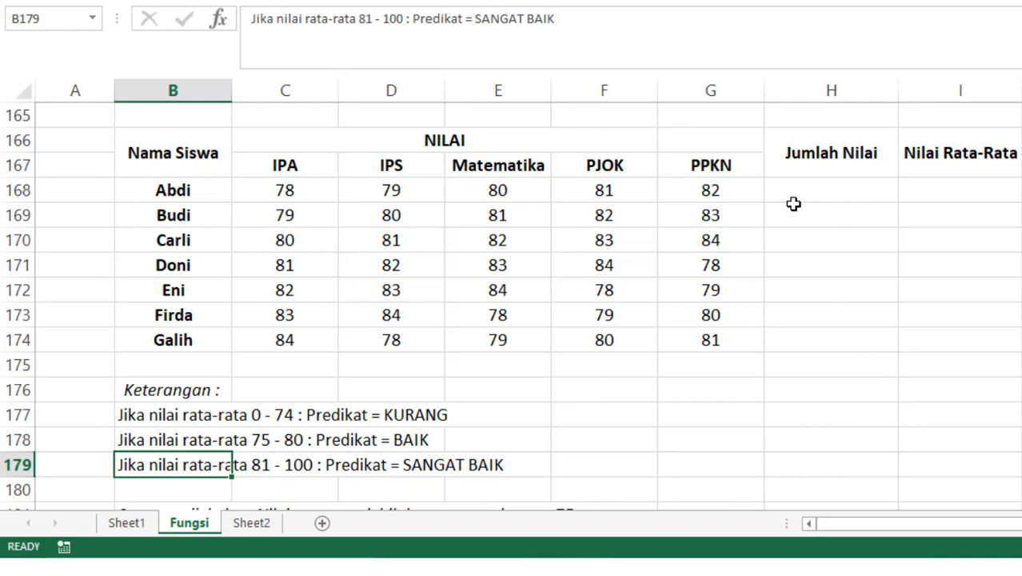
Check the PREDIKAT heading and its first result cell L168, where the Keterangan rules apply
left_click(829, 169)
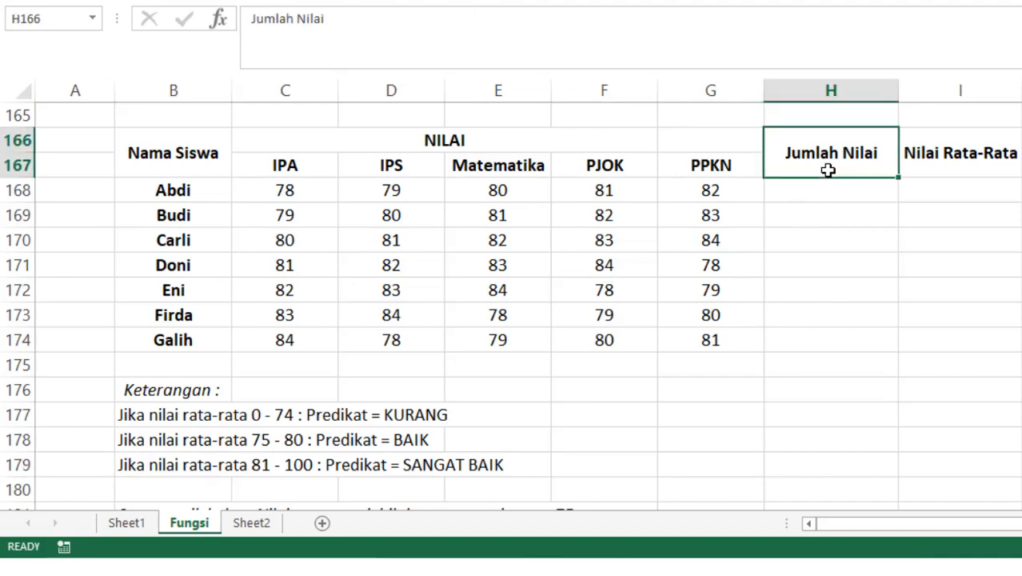
key("Right")
key("Right")
key("Right")
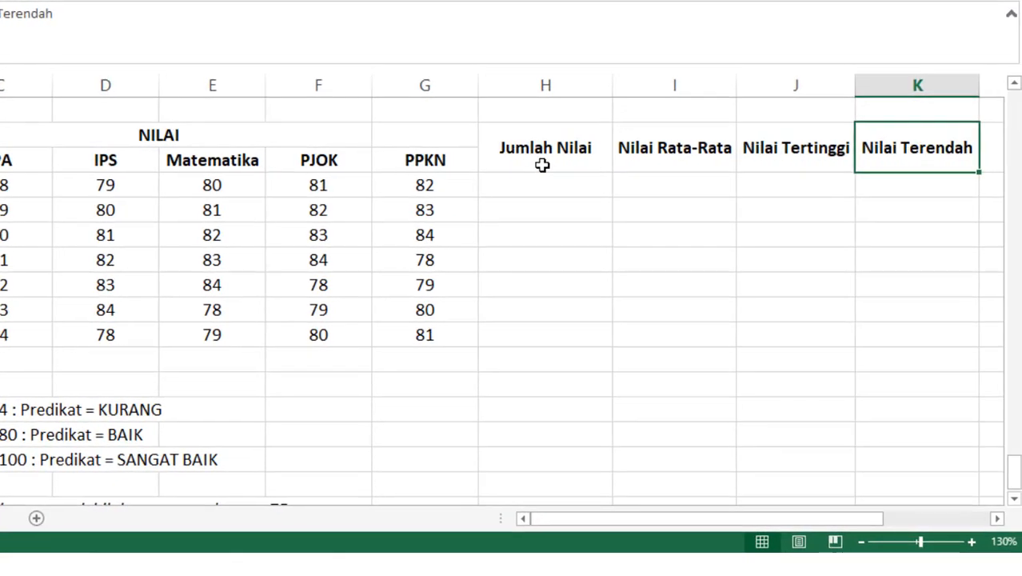
key("Right")
key("Right")
key("Left")
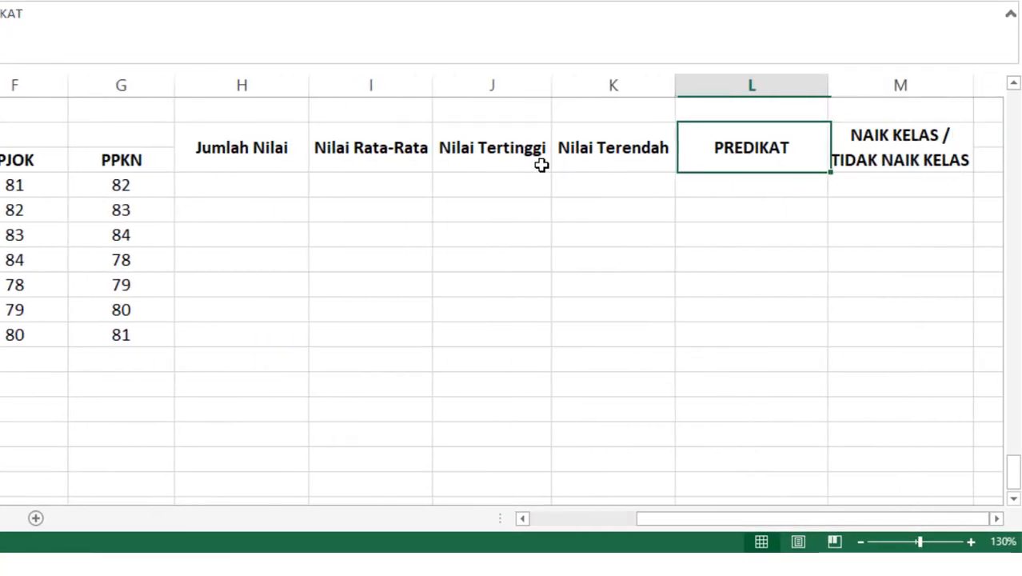
key("Down")
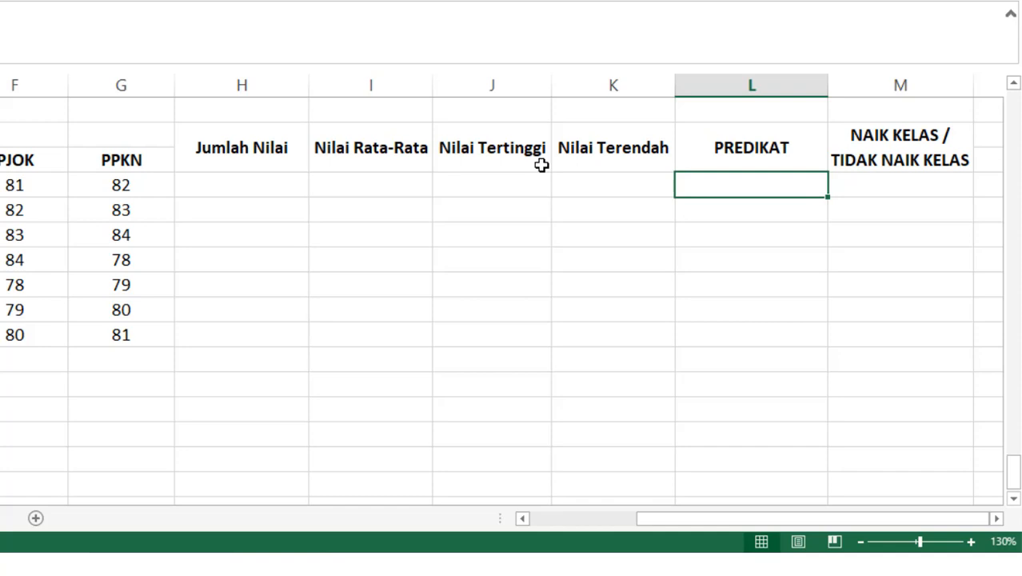
Read the Syarat naik kelas requirement in B181 below the Keterangan rules
key("Up")
key("Left")
key("Left")
key("Left")
key("Left")
key("Left")
key("Left")
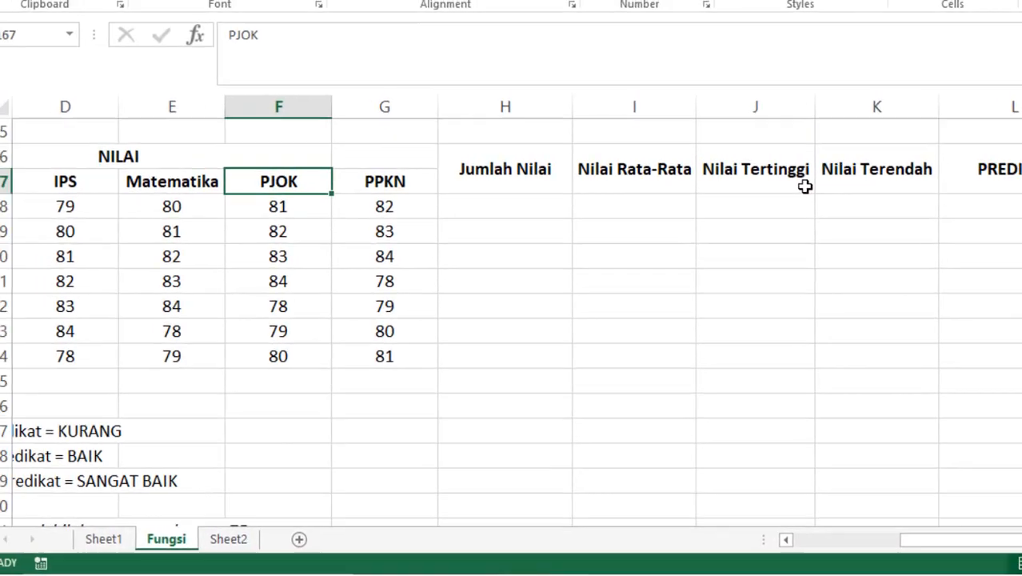
key("Left")
key("Left")
key("Left")
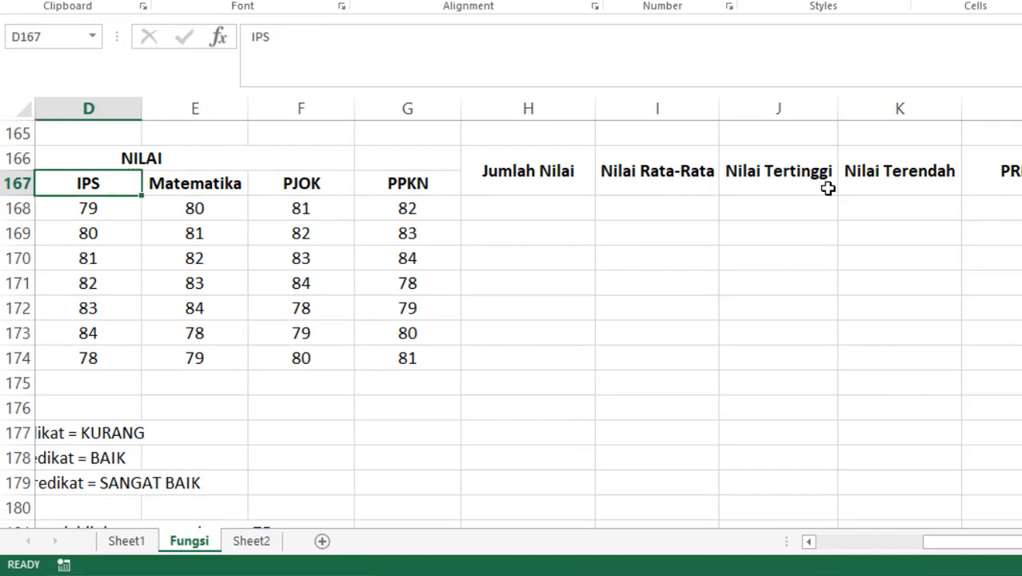
key("Right")
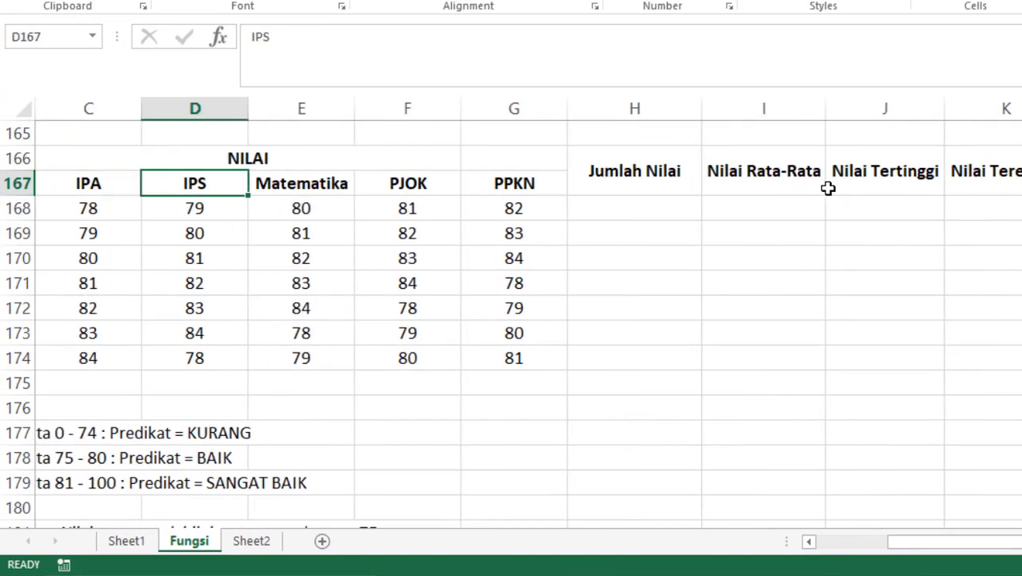
key("Right")
key("Right")
key("Right")
key("Right")
key("Right")
key("Right")
key("Right")
key("Right")
key("Right")
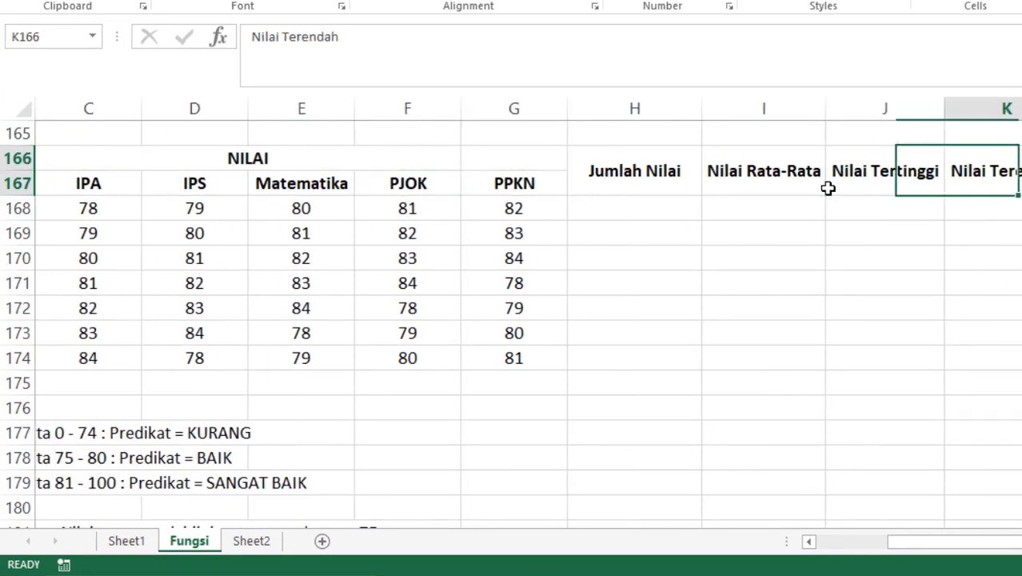
key("Left")
key("Left")
key("Left")
key("Left")
key("Left")
key("Left")
key("Left")
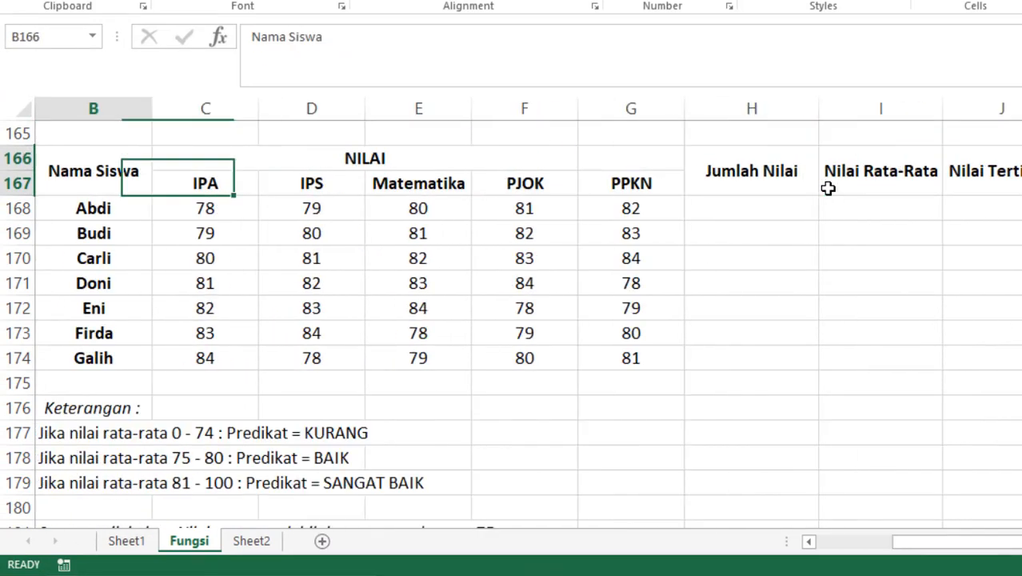
key("Down")
key("Down")
key("Down")
key("Down")
key("Down")
key("Down")
key("Down")
key("Down")
key("Down")
key("Down")
key("Down")
key("Down")
key("Down")
key("Down")
key("Down")
key("Down")
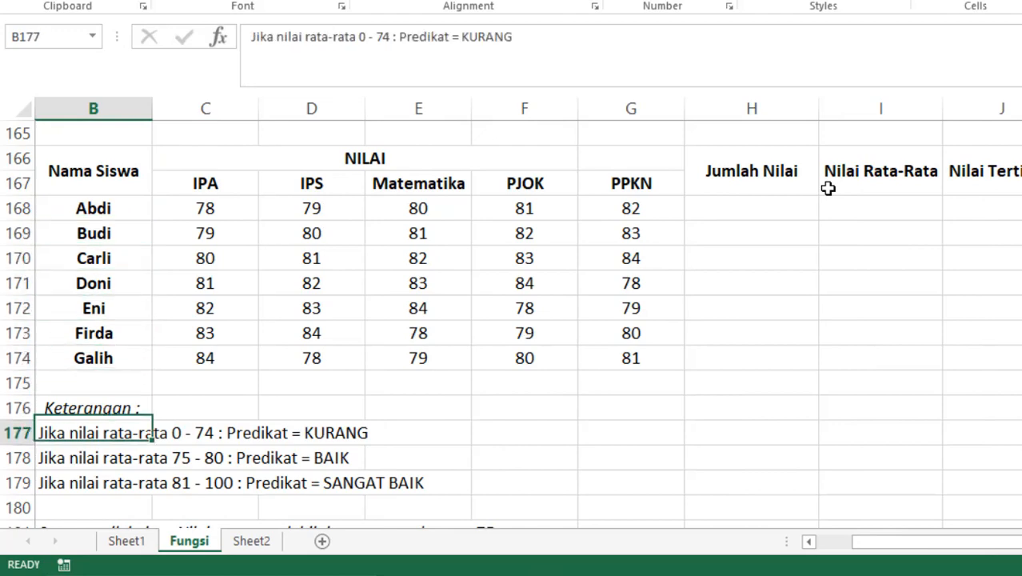
key("Up")
key("Up")
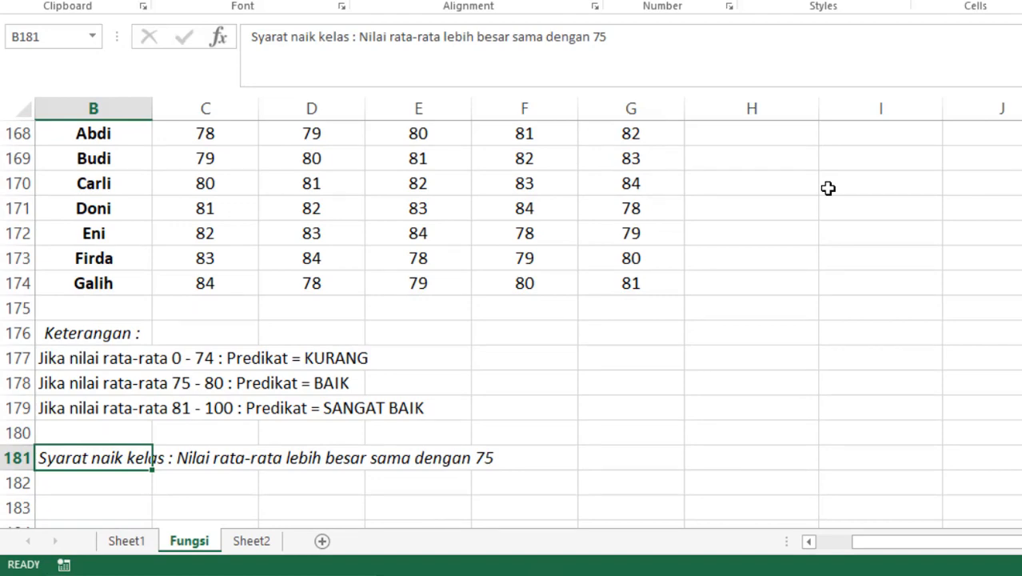
Compare the NAIK KELAS / TIDAK NAIK KELAS heading with the Nilai Rata-Rata heading that the promotion requirement refers to
key("Up")
key("Up")
key("Up")
key("Up")
key("Up")
key("Up")
key("Up")
key("Up")
key("Up")
key("Up")
key("Up")
key("Up")
key("Up")
key("Up")
key("Up")
key("Up")
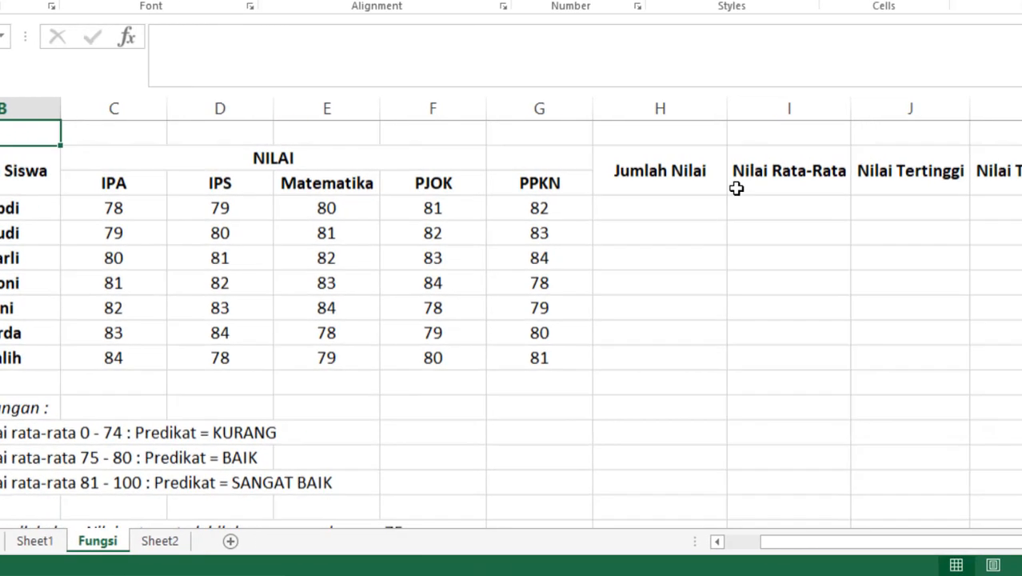
key("Down")
key("Right")
key("Right")
key("Right")
key("Right")
key("Right")
key("Right")
key("Right")
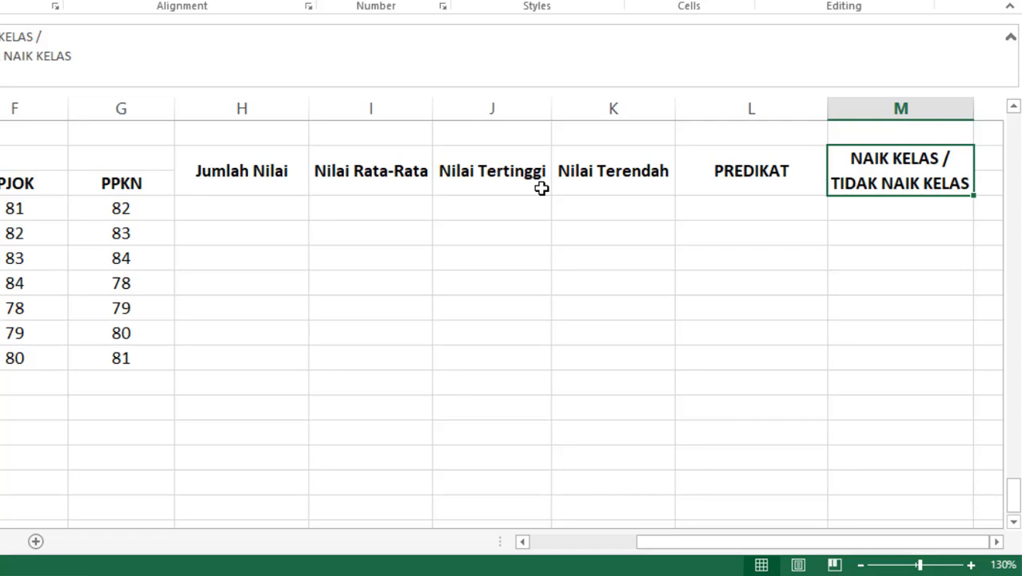
key("Left")
key("Left")
key("Left")
key("Left")
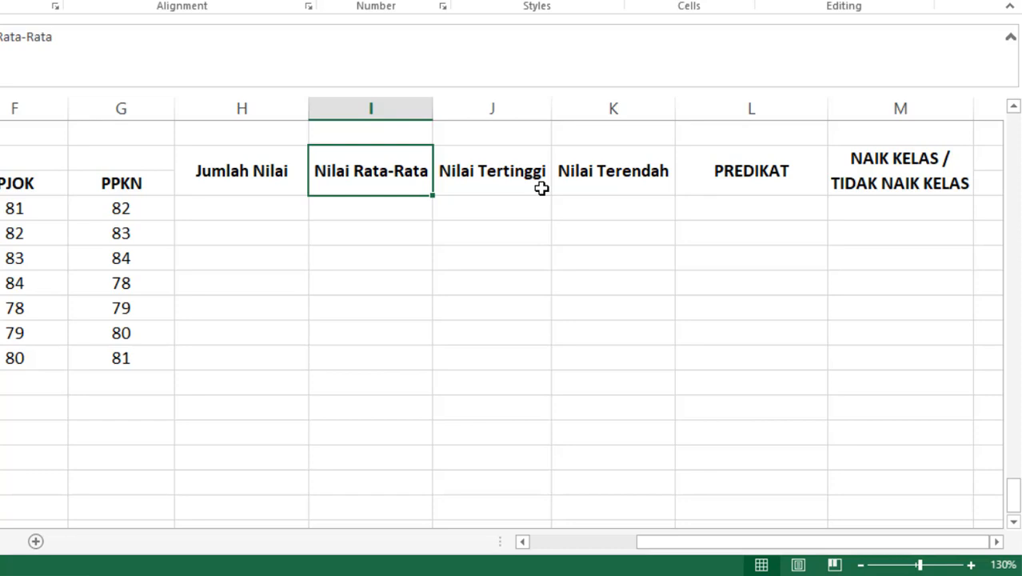
Check the first result cell M168 under NAIK KELAS / TIDAK NAIK KELAS against the Nilai Rata-Rata cell I168 it depends on
key("Right")
key("Right")
key("Right")
key("Right")
key("Down")
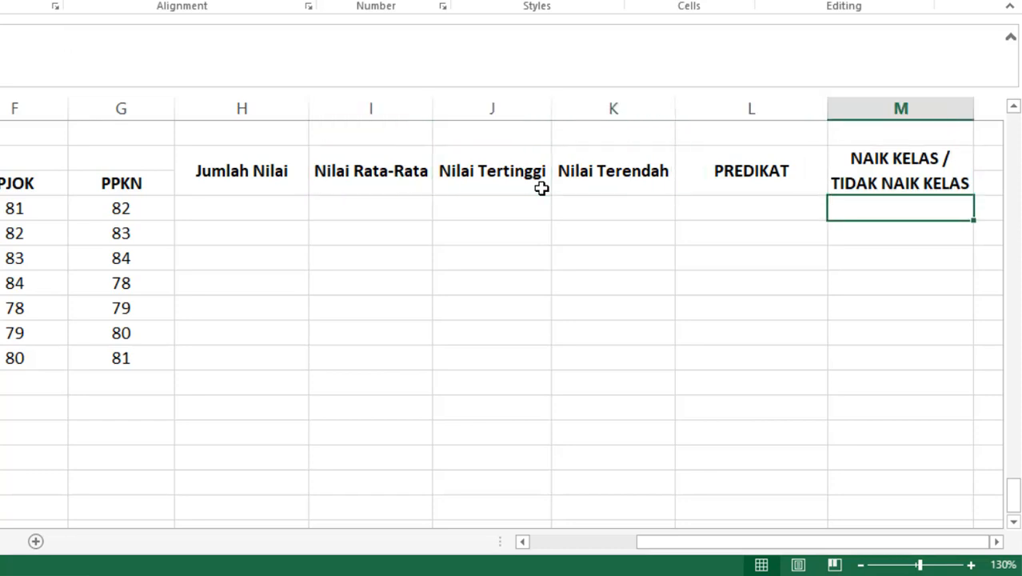
key("Left")
key("Left")
key("Left")
key("Left")
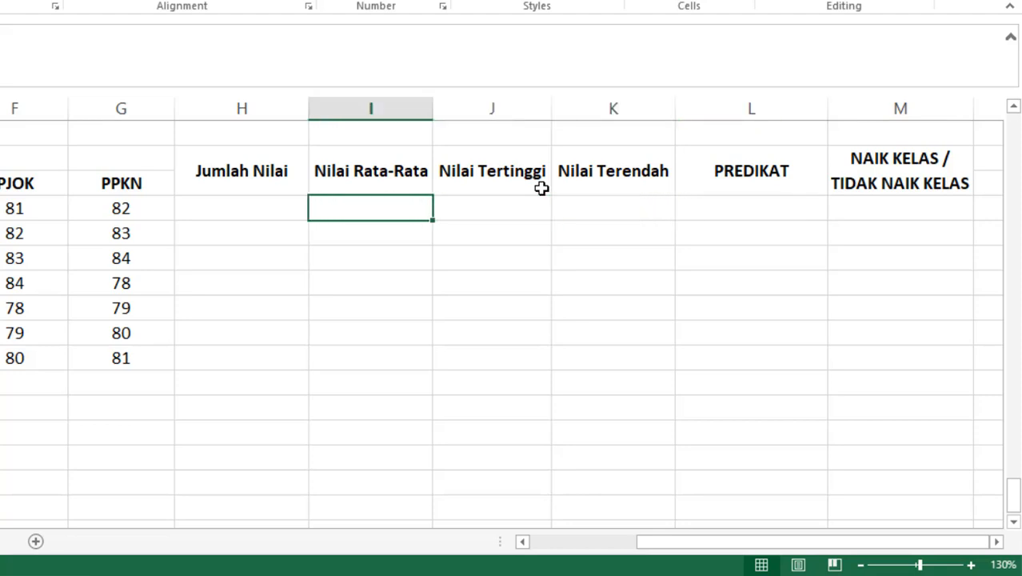
Go back along row 168 from the Nilai Rata-Rata cell through the first student's subject scores
key("Left")
key("Left")
key("Left")
key("Left")
key("Left")
key("Left")
key("Left")
key("Left")
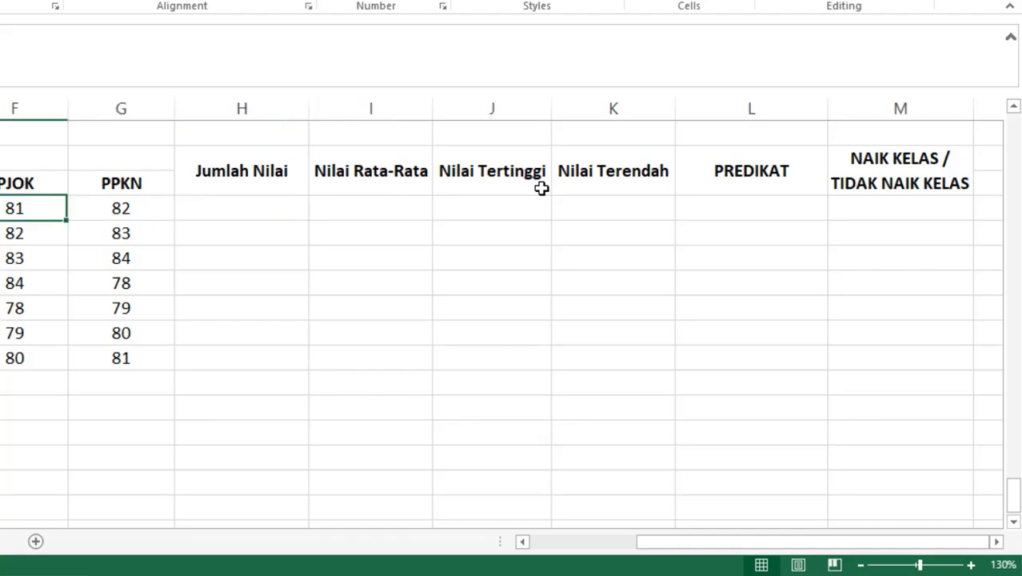